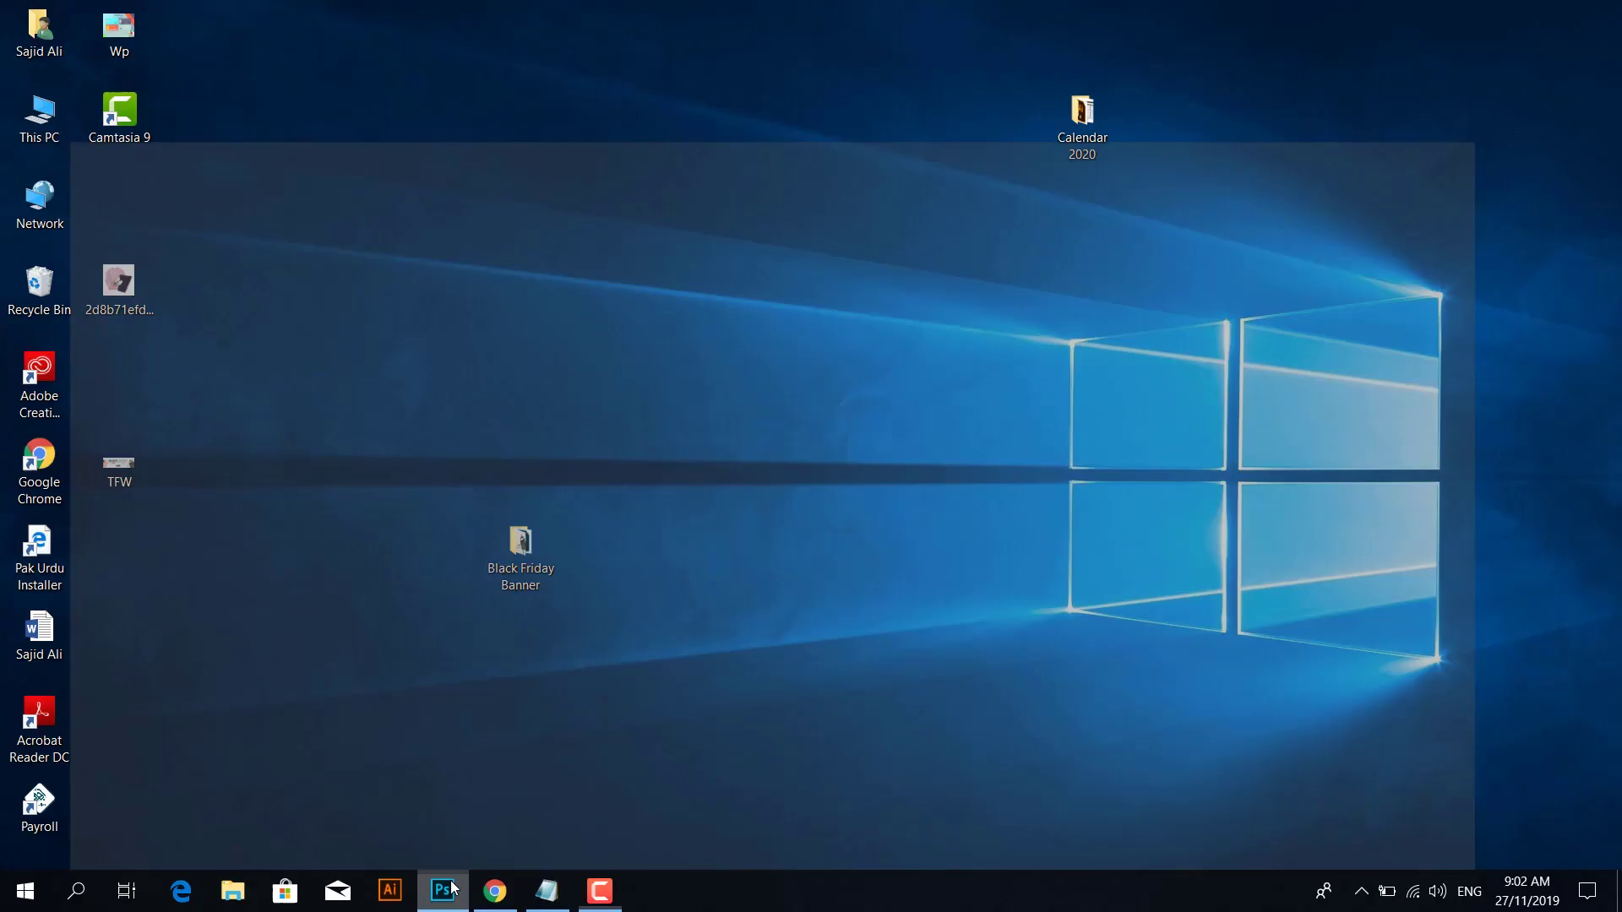
# Step: Launch Photoshop full-screen from the Windows taskbar
pyautogui.click(454, 887)
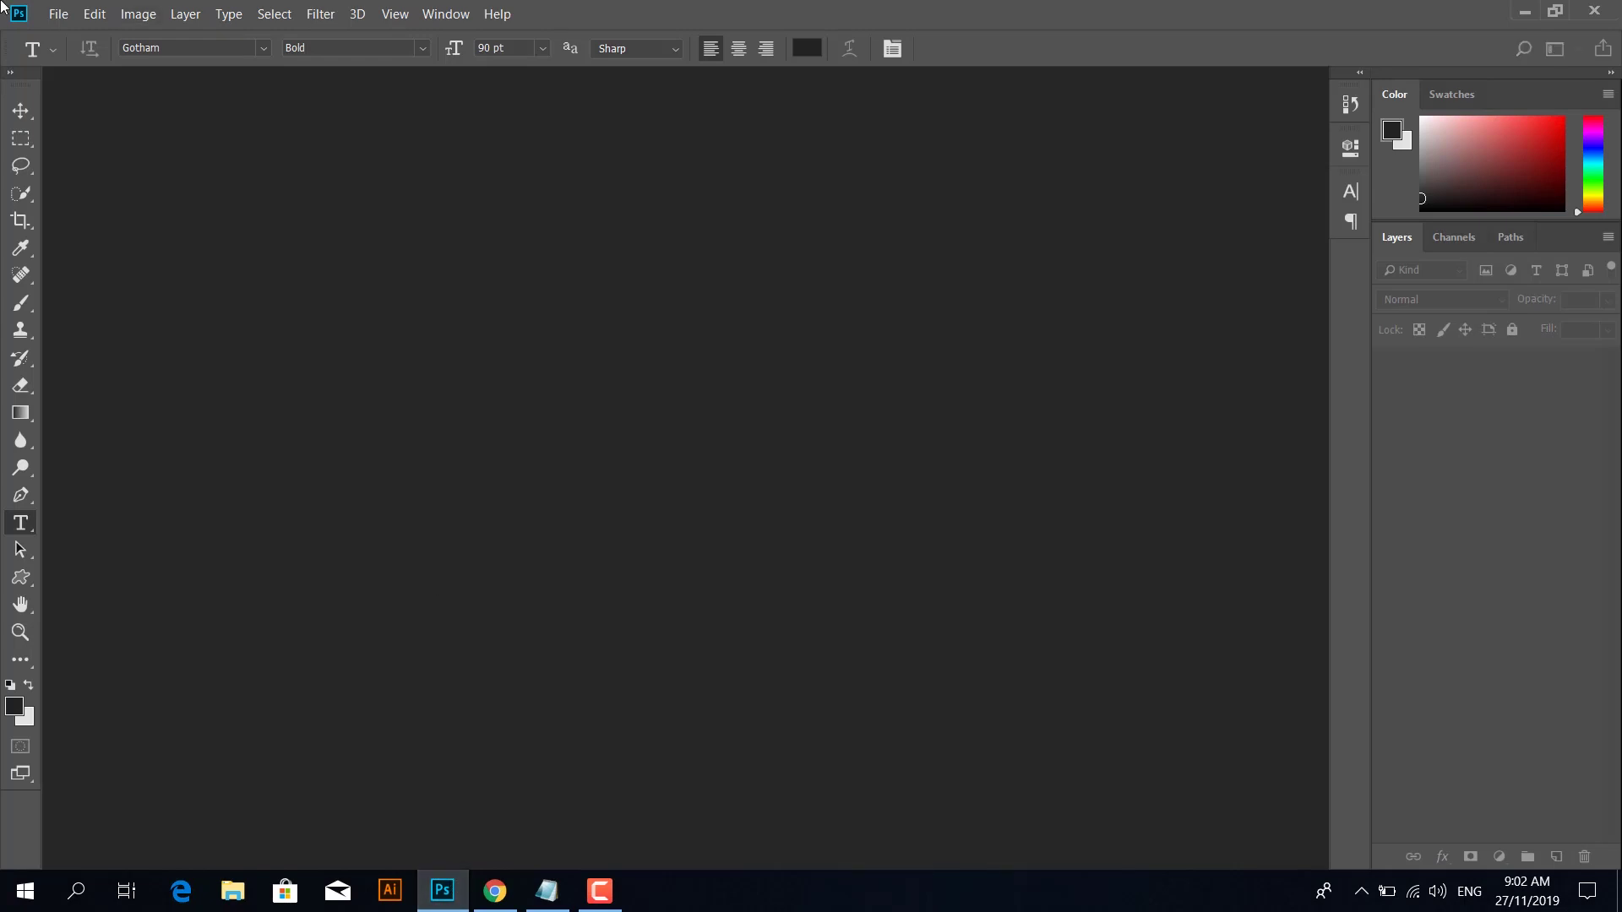
# Step: Create a new 1600 × 500 px, 72 ppi document named 'Black Friday'
pyautogui.hotkey('ctrl', 'n')
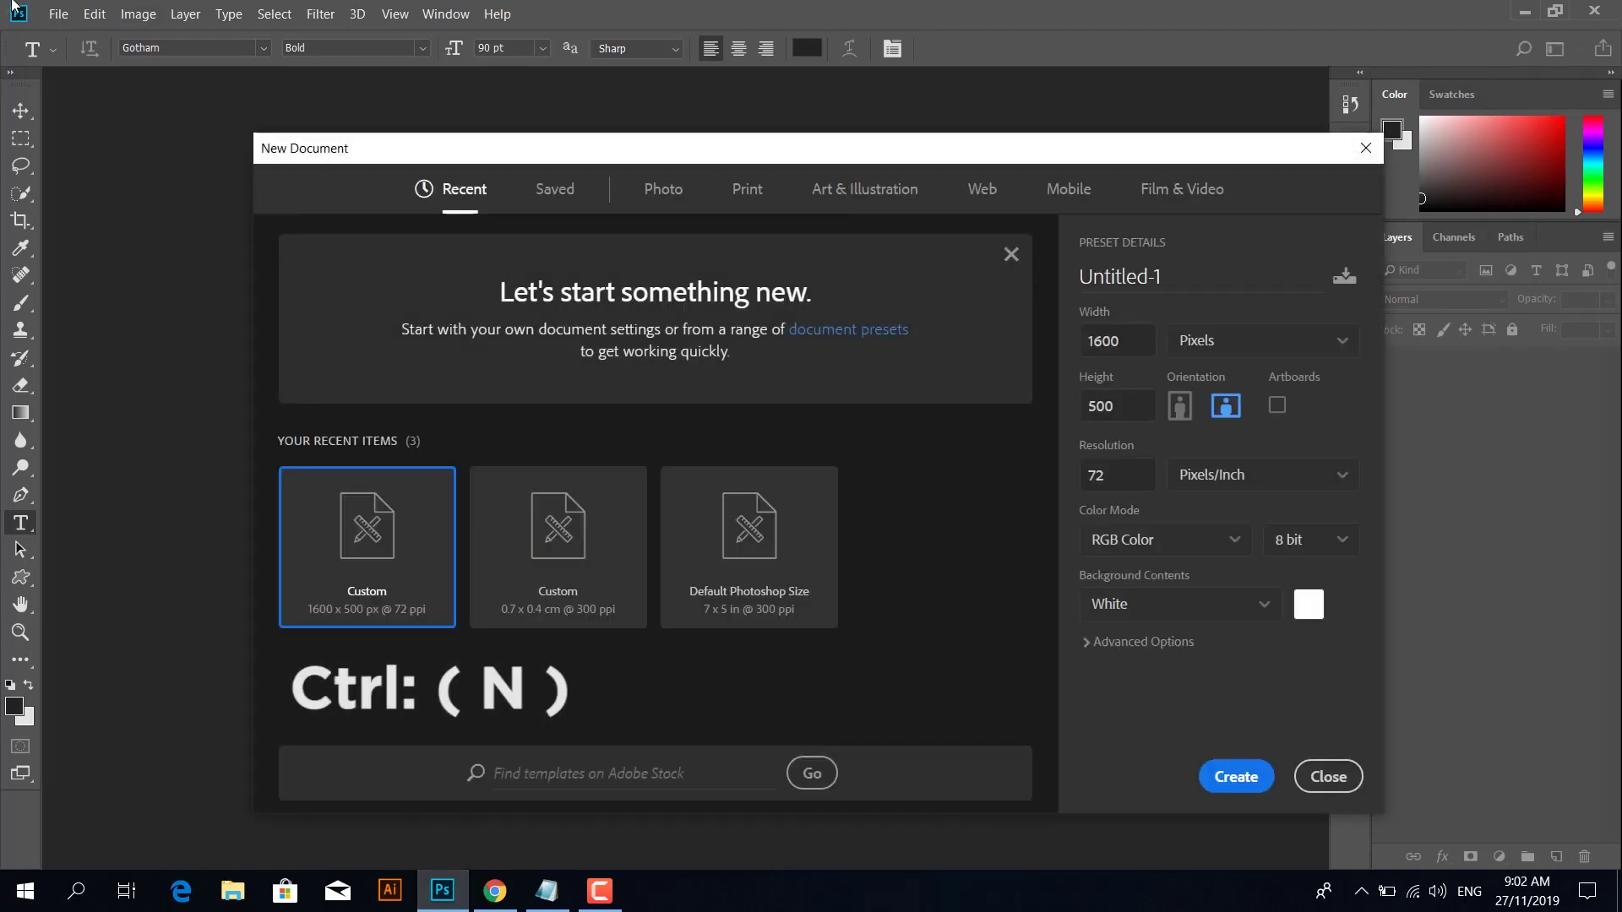
pyautogui.doubleClick(1185, 276)
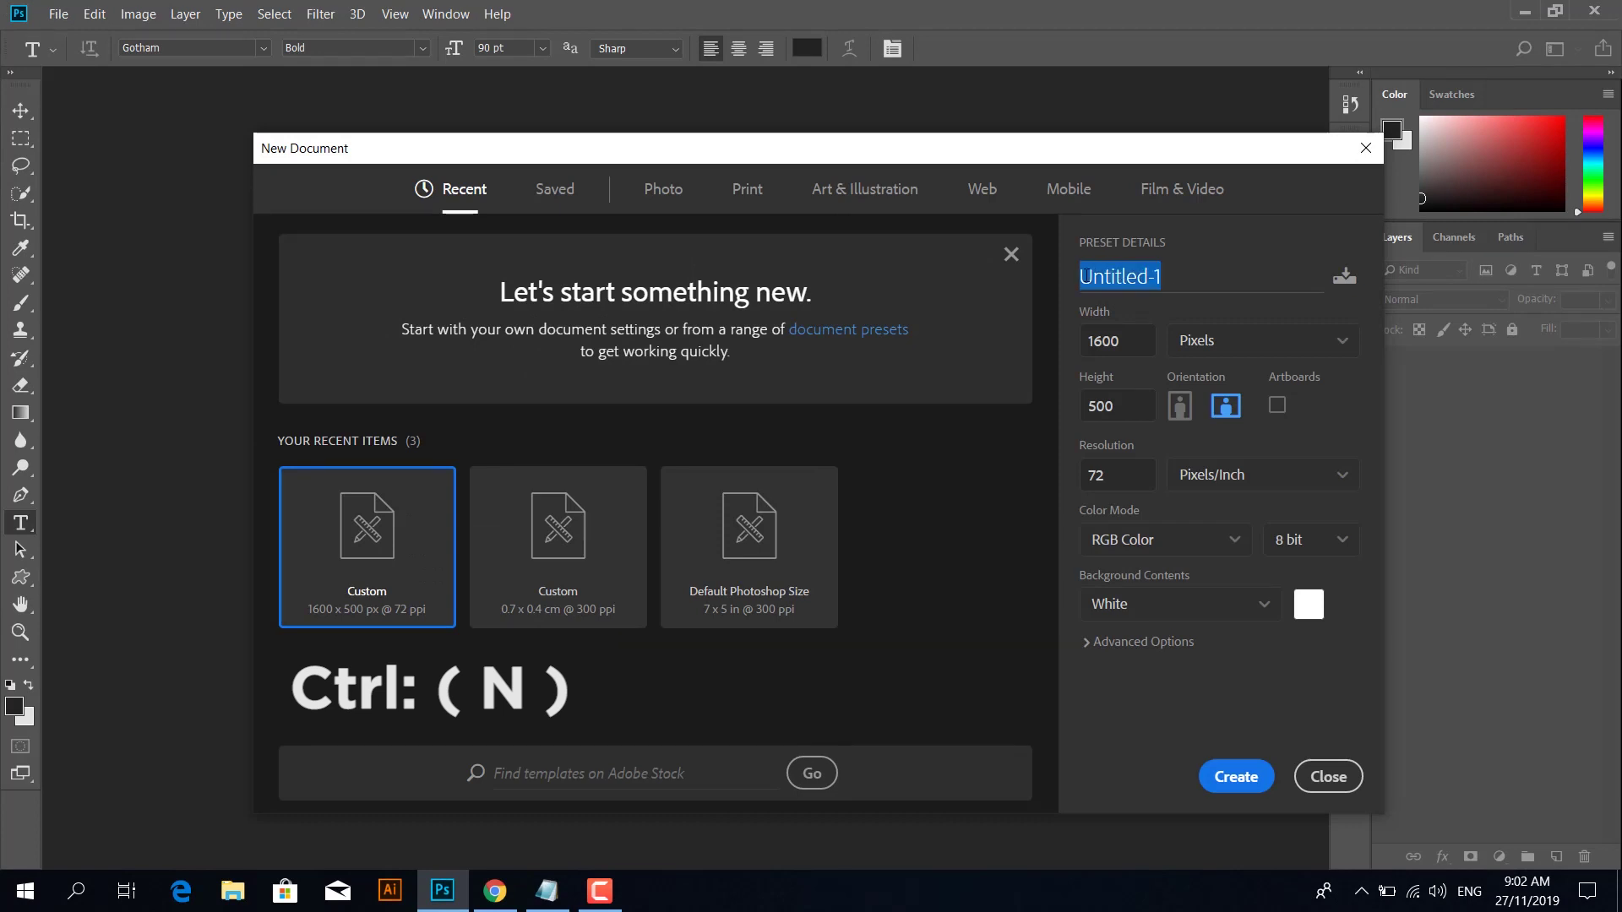
pyautogui.press('BackSpace')
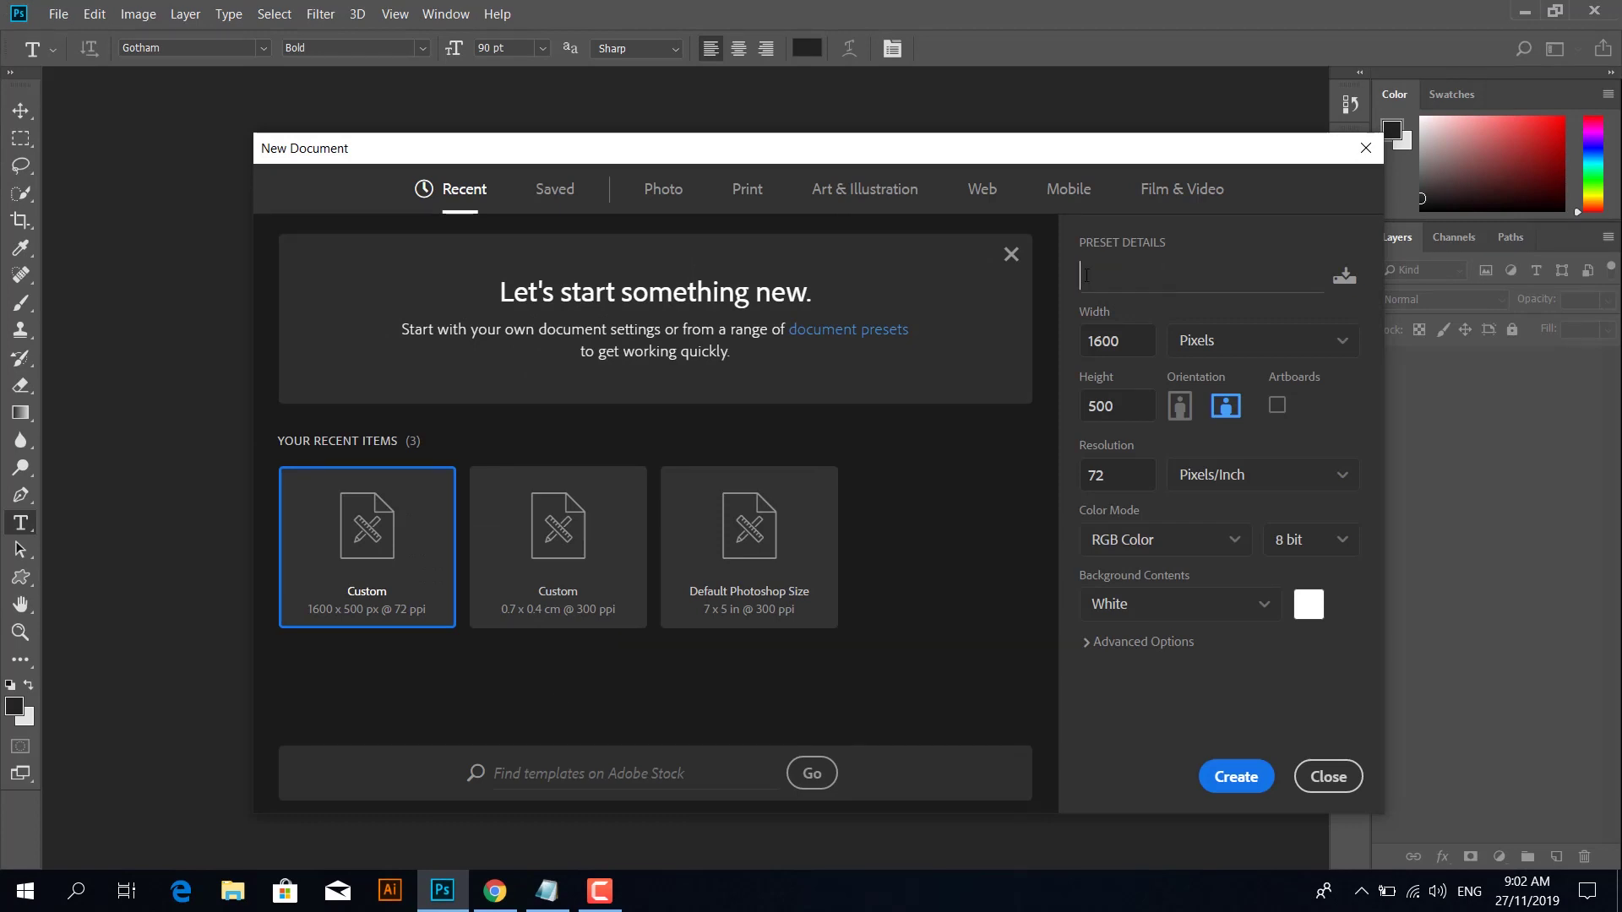
pyautogui.write('Black Friday')
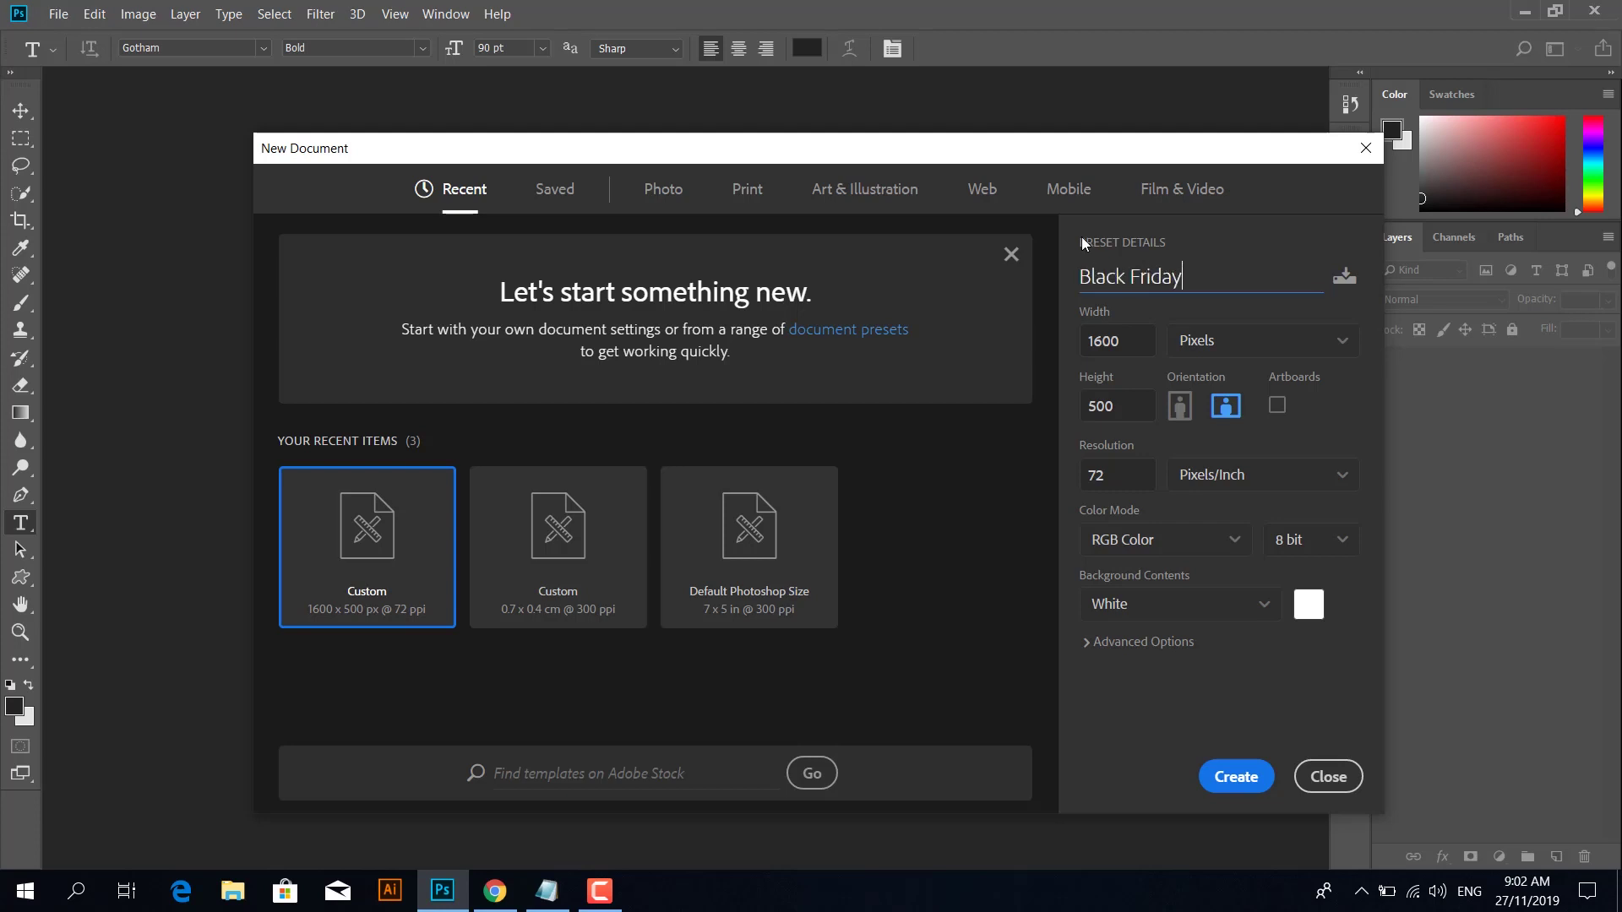
pyautogui.click(1242, 776)
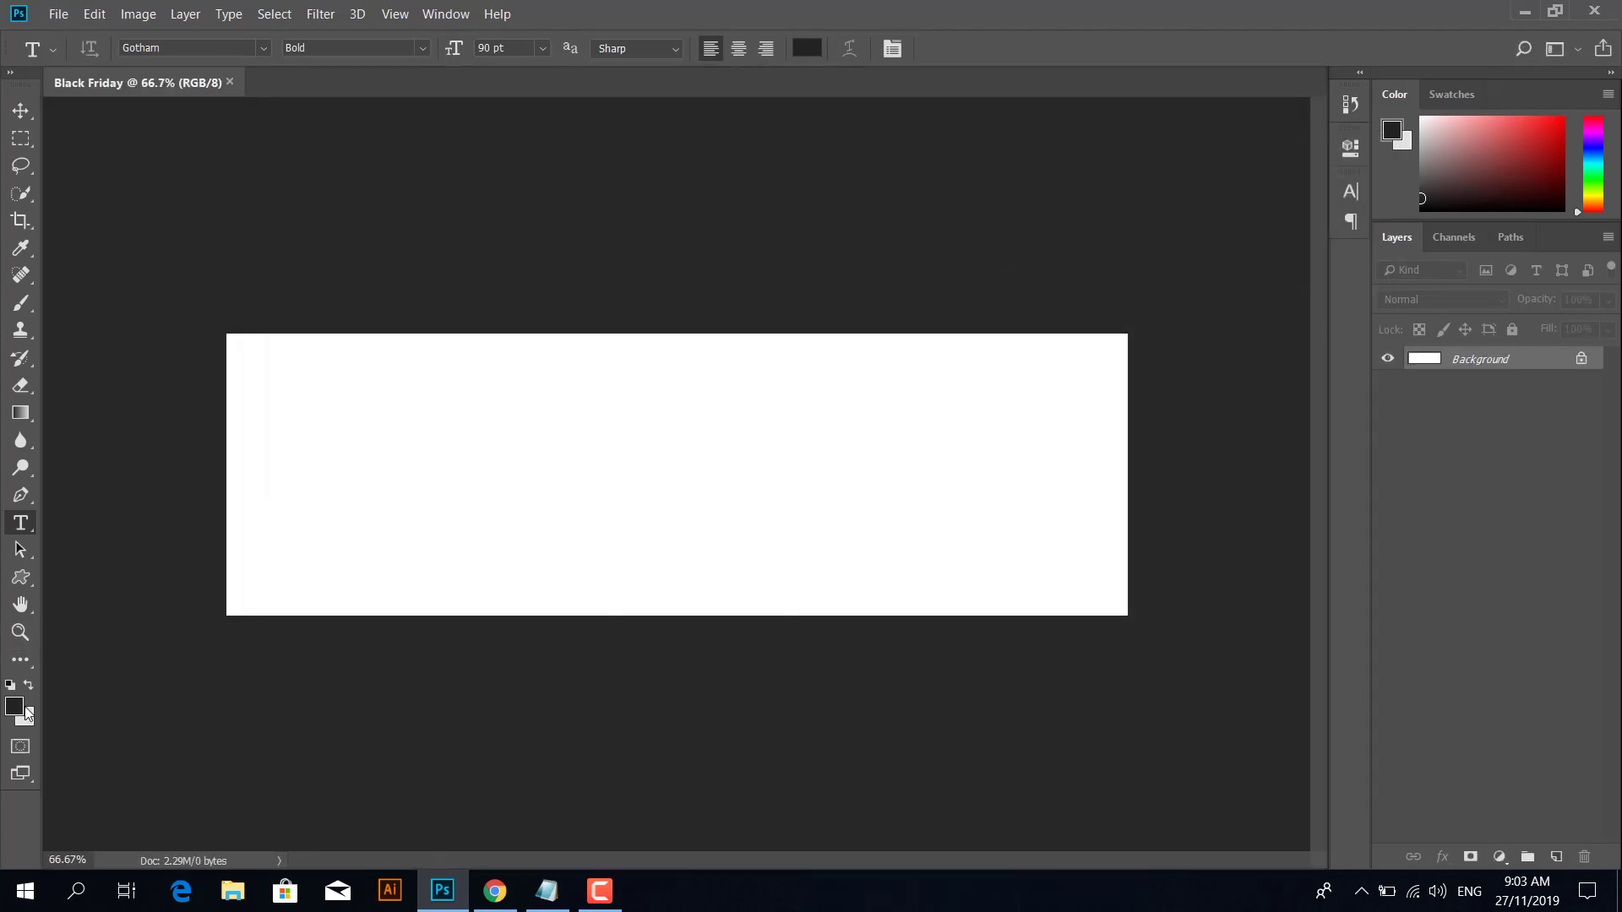
# Step: Fill the canvas with light grey #dbdbdb
pyautogui.click(15, 706)
pyautogui.write('dbdbdb')
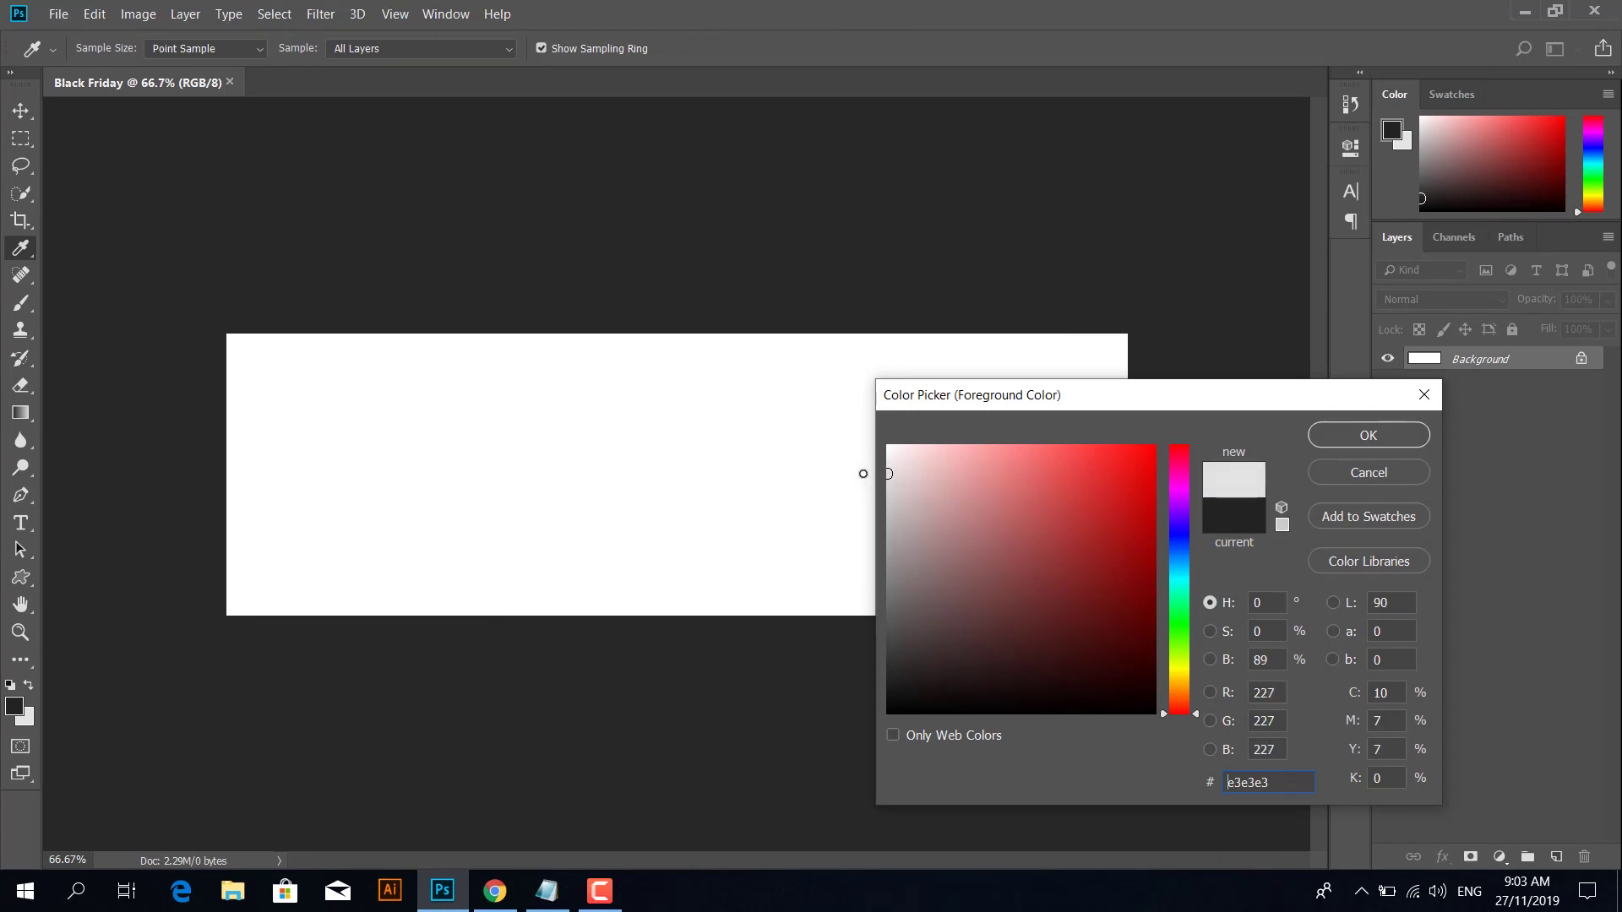
pyautogui.click(1368, 433)
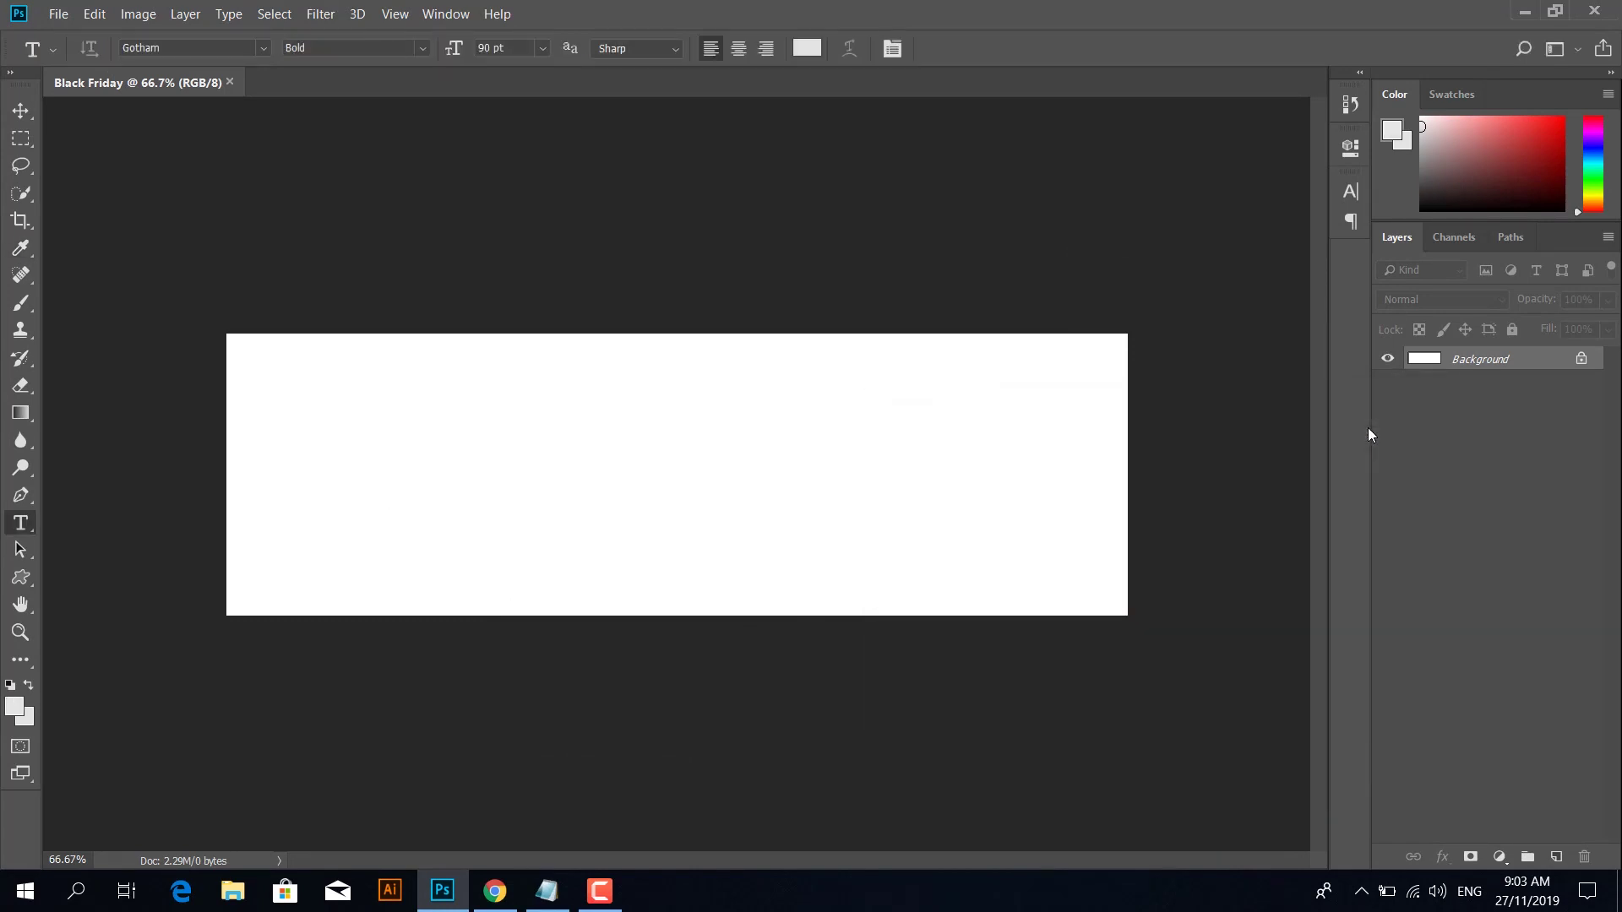
pyautogui.hotkey('alt', 'BackSpace')
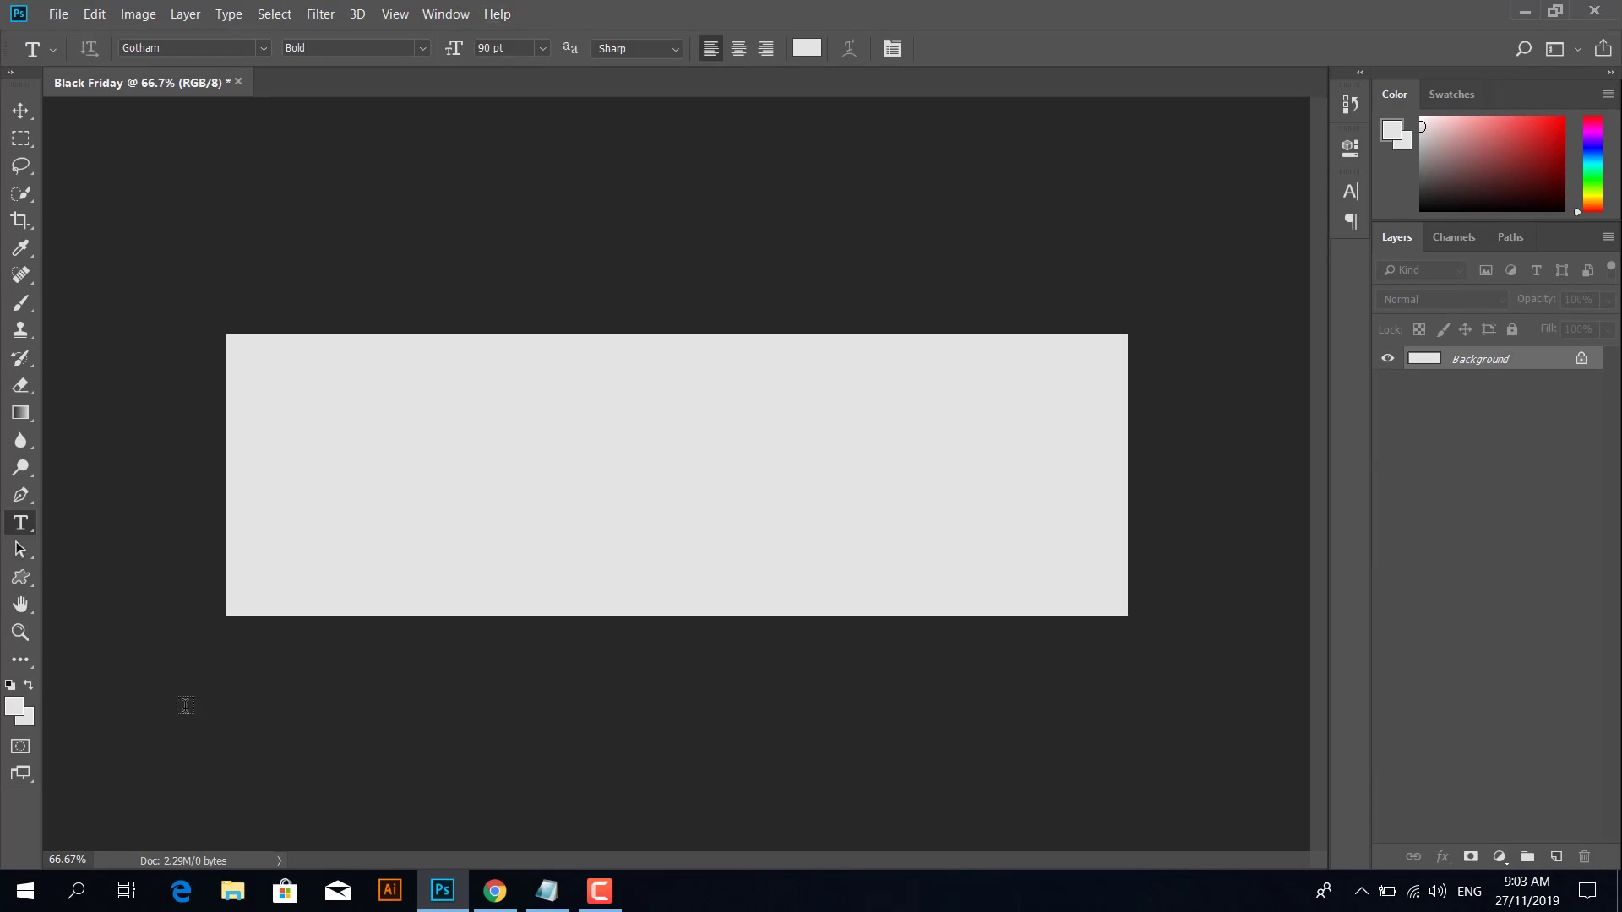
# Step: Type the headline BLACK FRIDAY on a new text layer
pyautogui.click(584, 453)
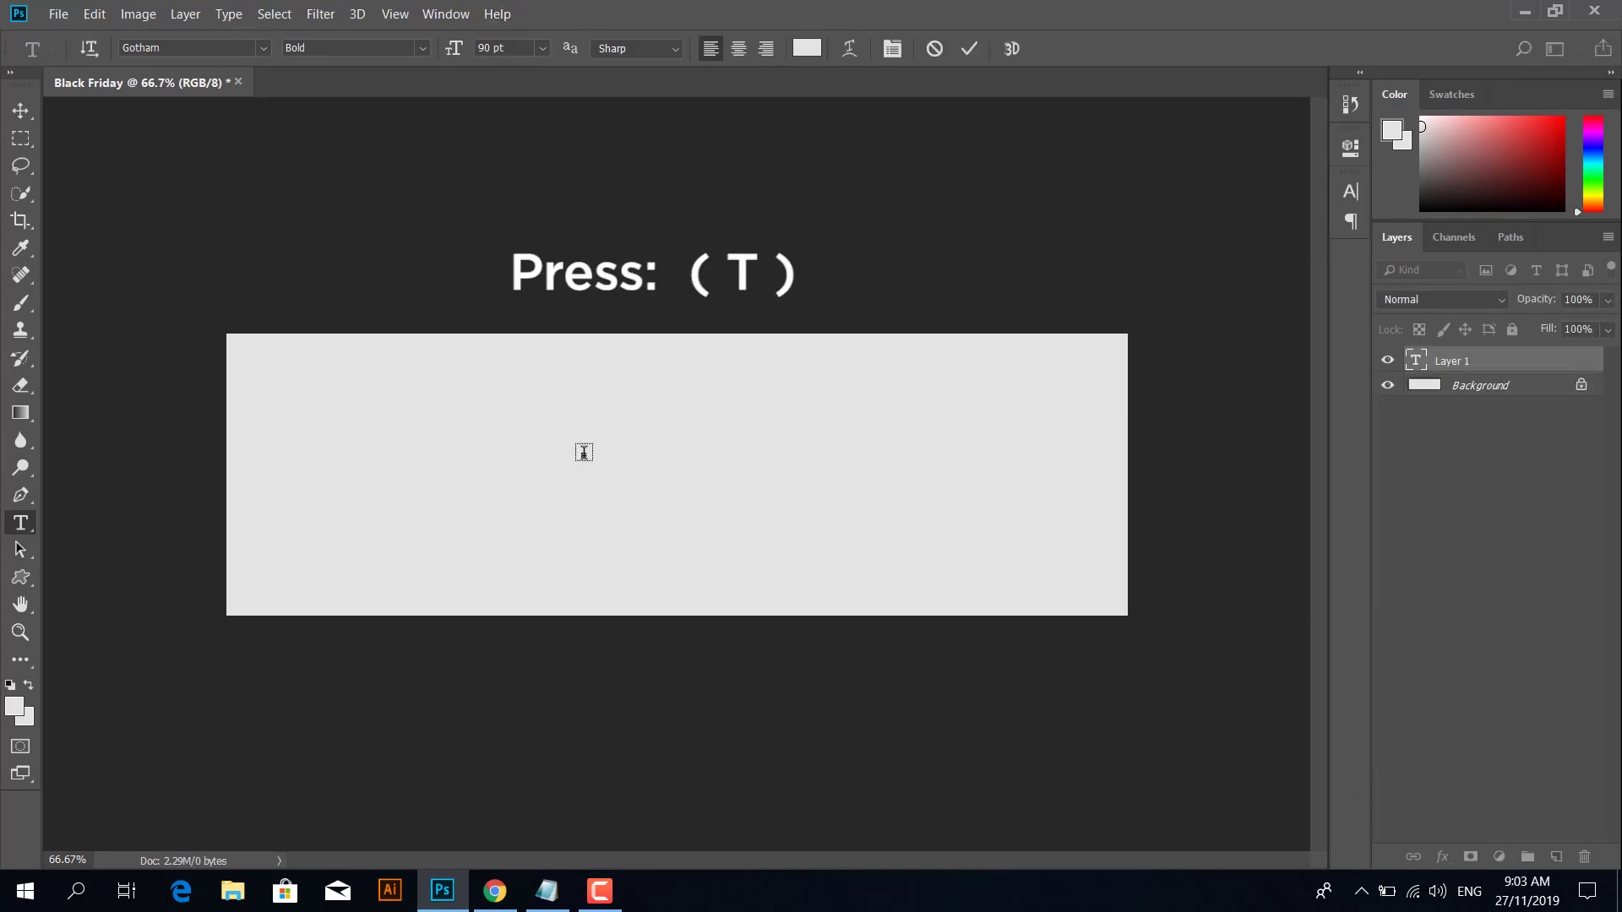
pyautogui.write('BL')
pyautogui.write('ACK FRIDAY')
pyautogui.press('ctrl')
pyautogui.hotkey('ctrl', 'a')
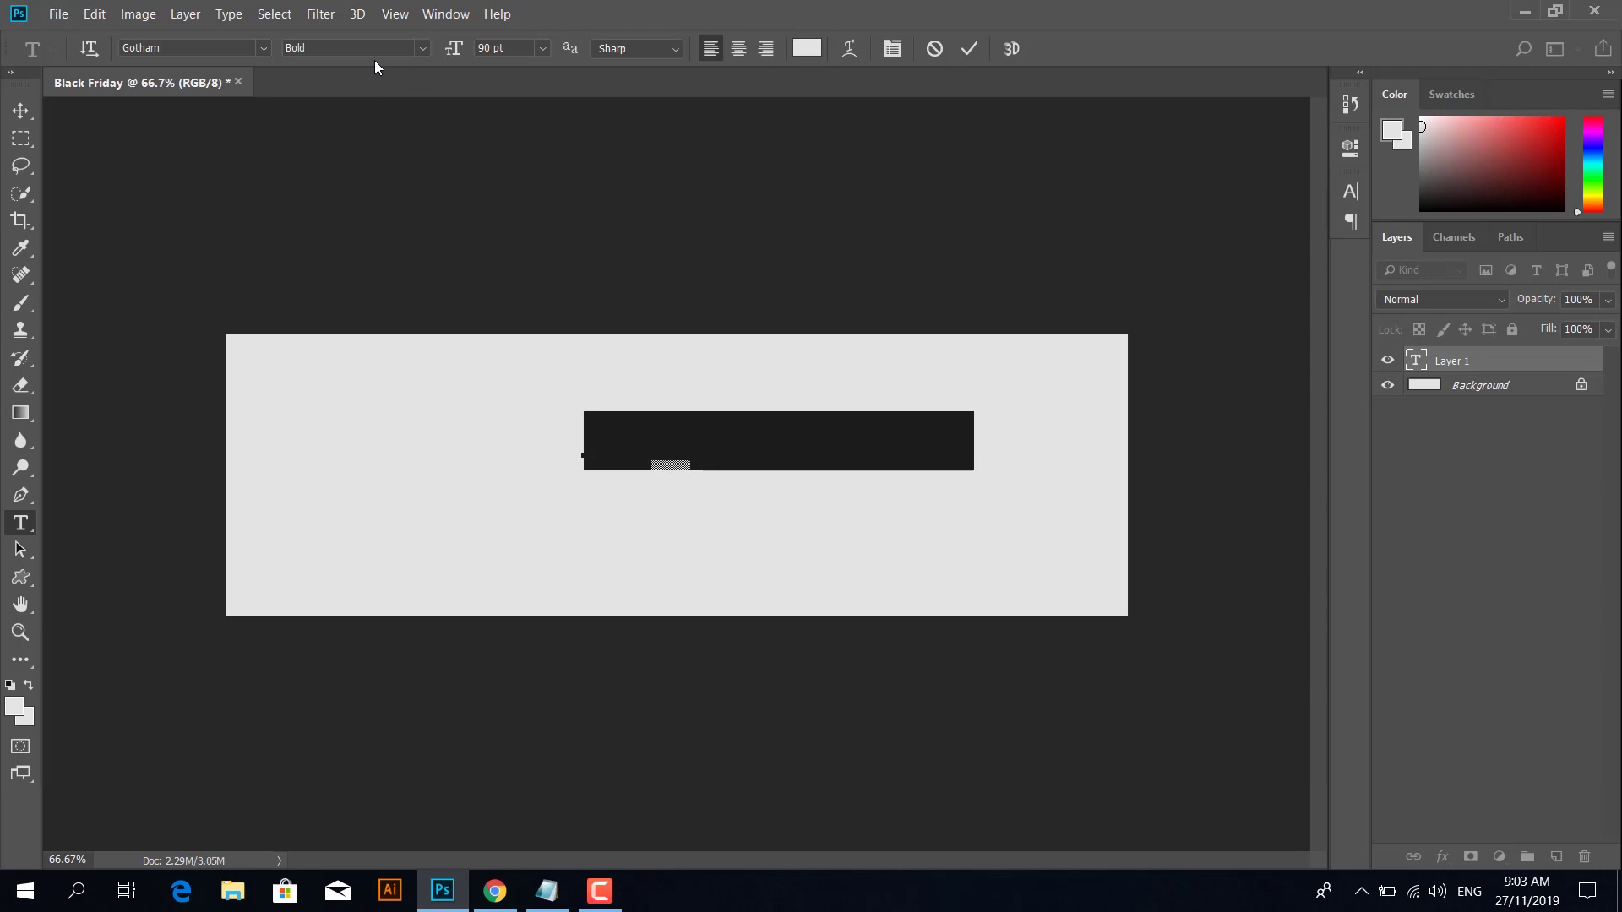
# Step: Make the headline red #d80000 at 127 pt
pyautogui.click(807, 48)
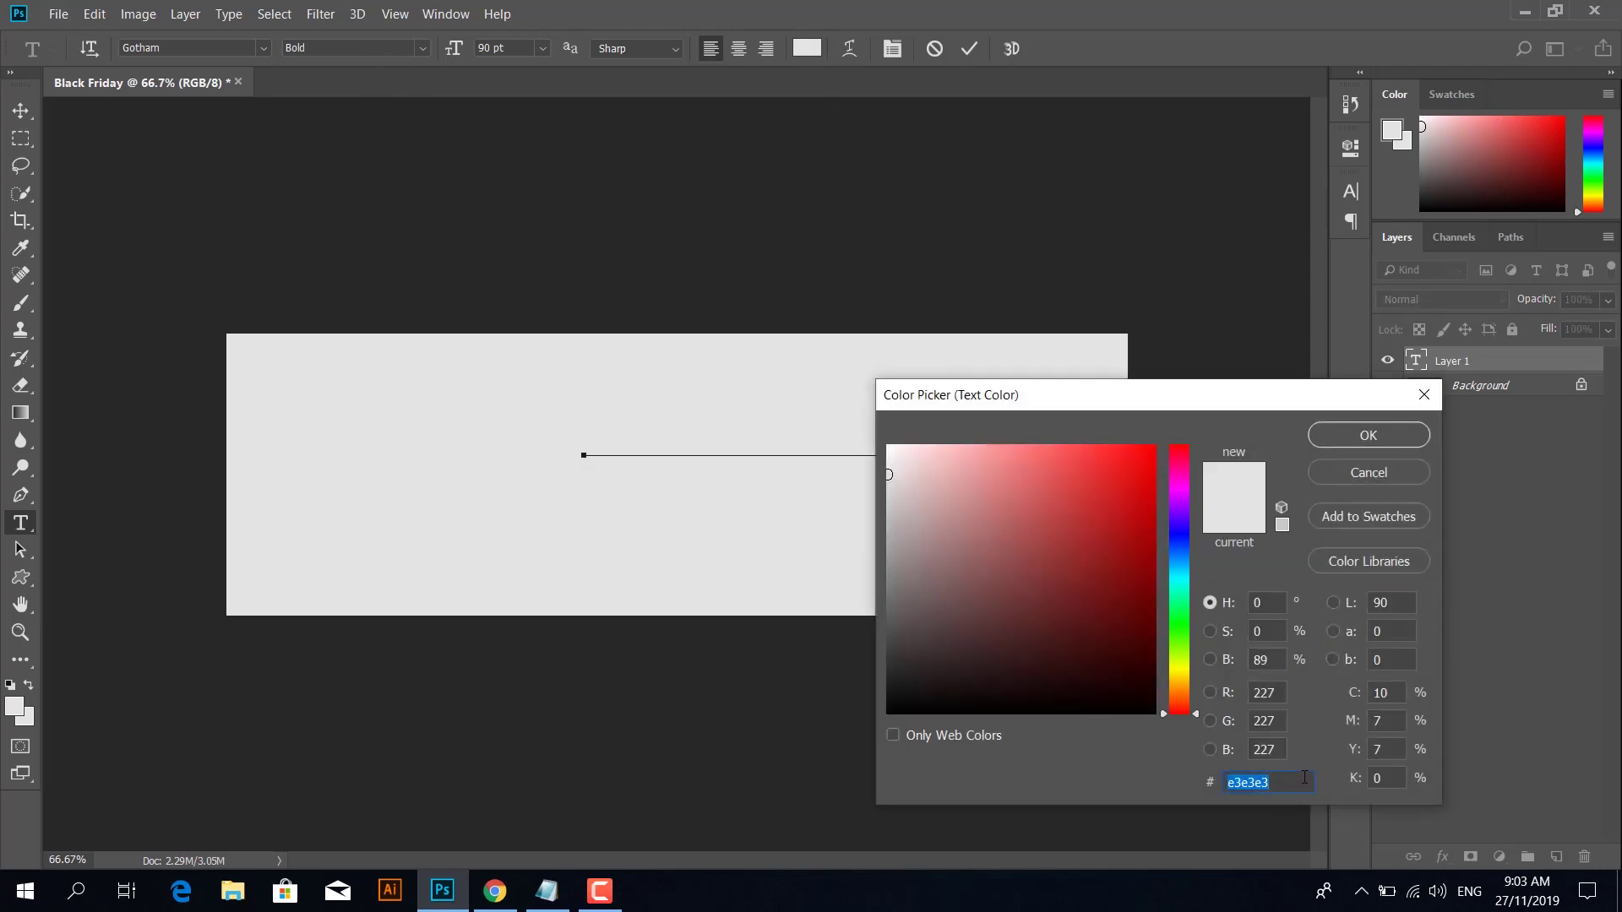
pyautogui.write('d')
pyautogui.write('80000')
pyautogui.press('Return')
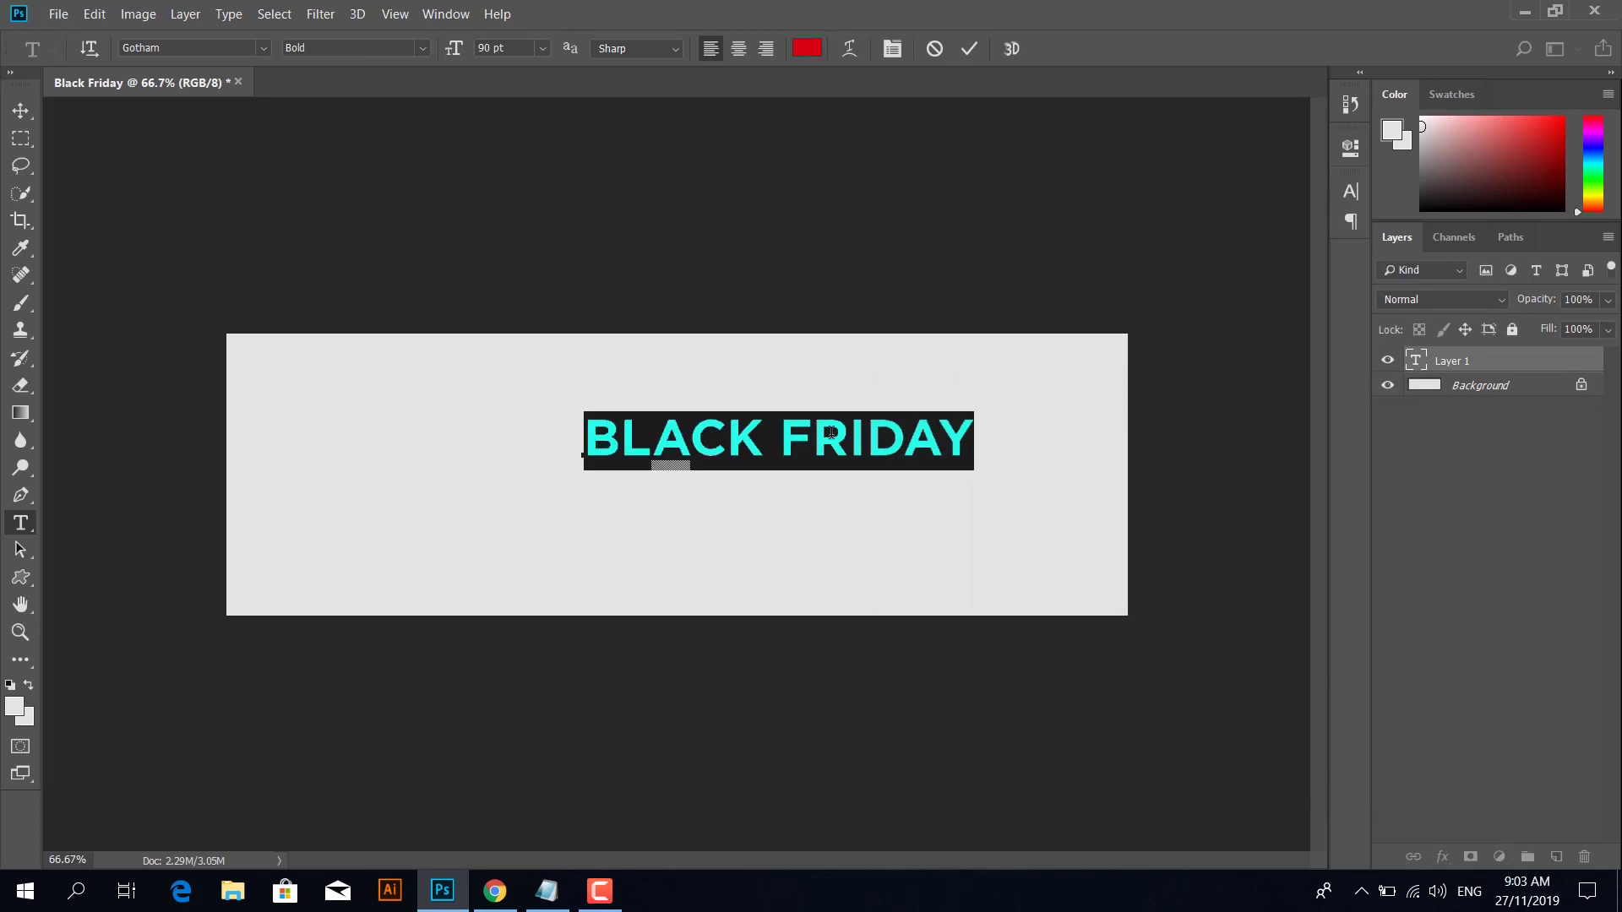
pyautogui.click(494, 44)
pyautogui.write('127')
pyautogui.press('Return')
# Step: Centre the headline horizontally and vertically on the canvas
pyautogui.click(20, 109)
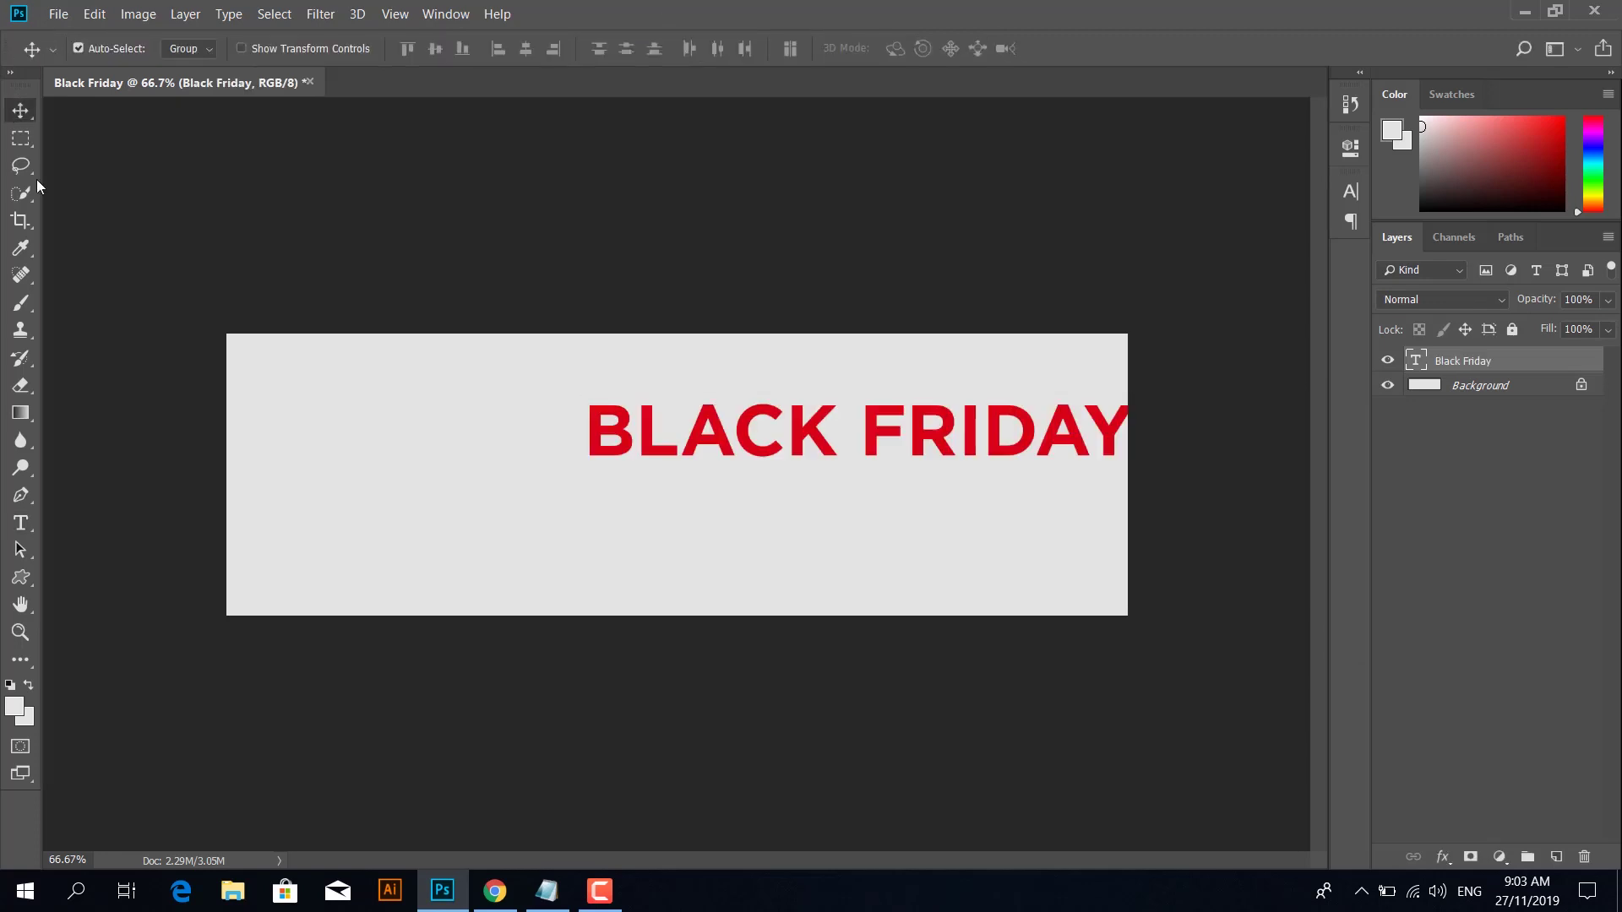
pyautogui.hotkey('ctrl', 'a')
pyautogui.click(524, 48)
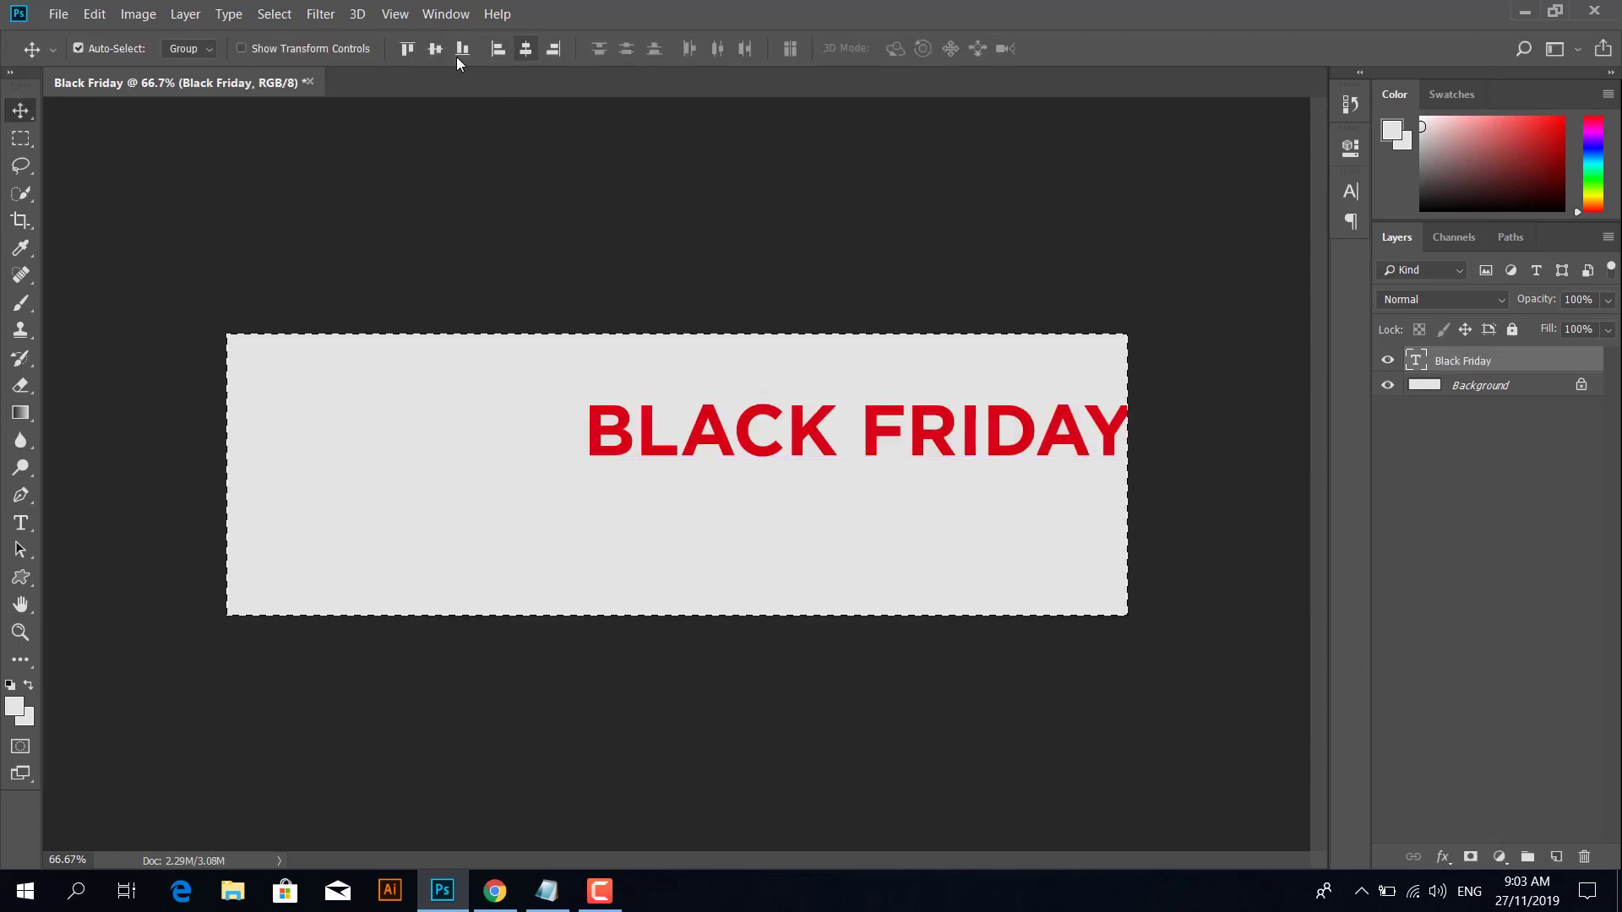
pyautogui.click(435, 49)
pyautogui.click(573, 163)
pyautogui.hotkey('ctrl', 'd')
# Step: Switch the headline font to the Black weight
pyautogui.click(1503, 360)
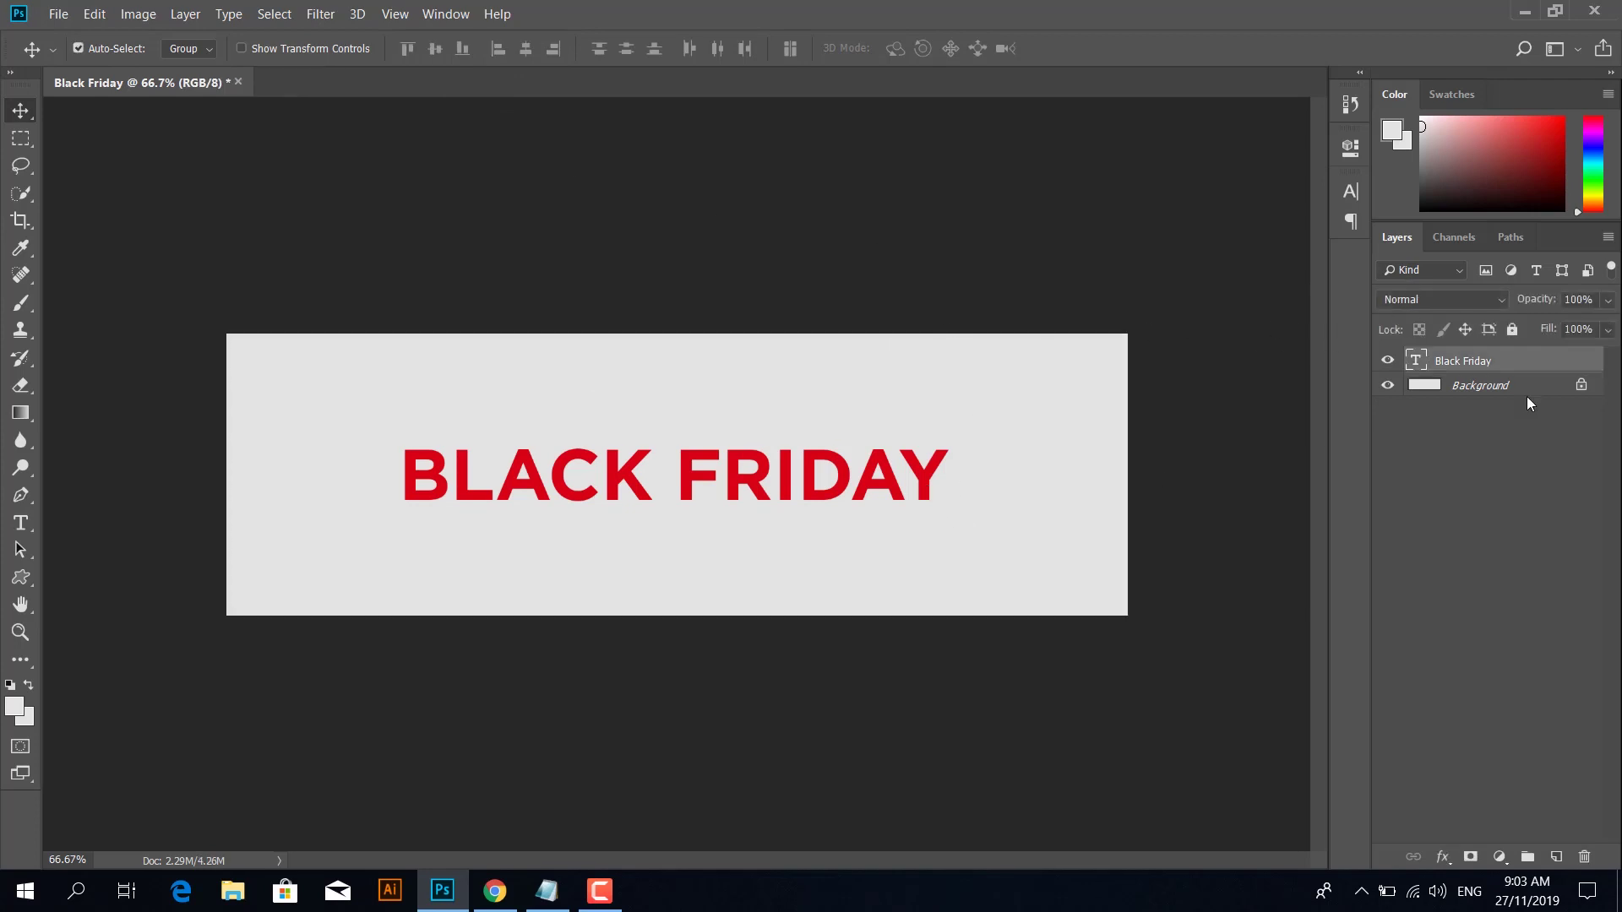
pyautogui.doubleClick(1416, 361)
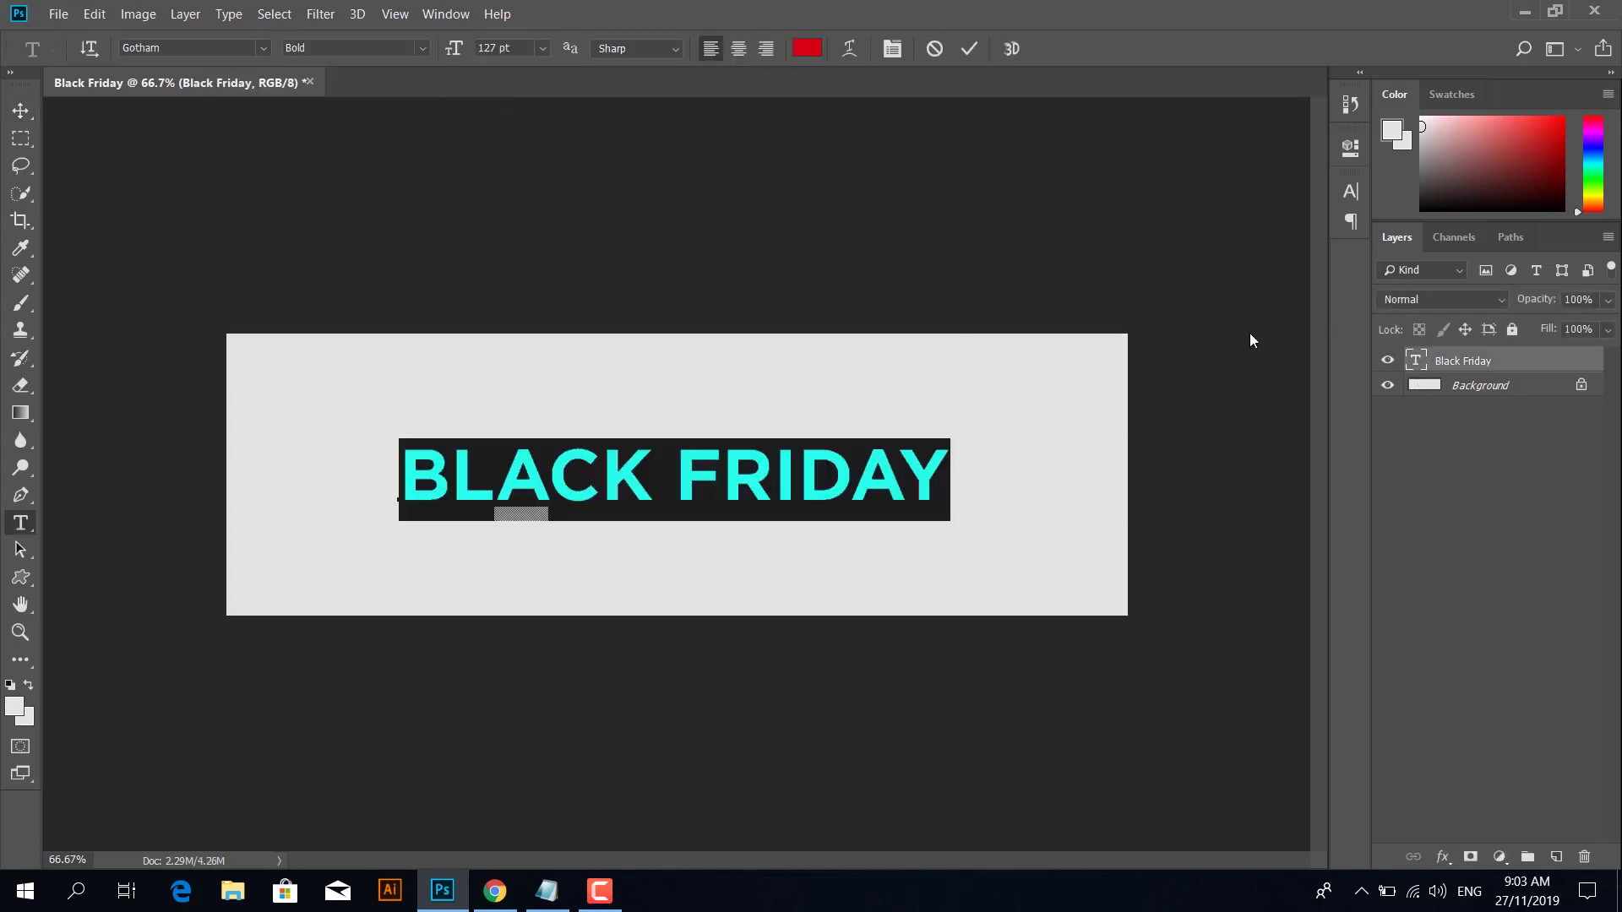
pyautogui.click(419, 48)
pyautogui.click(420, 284)
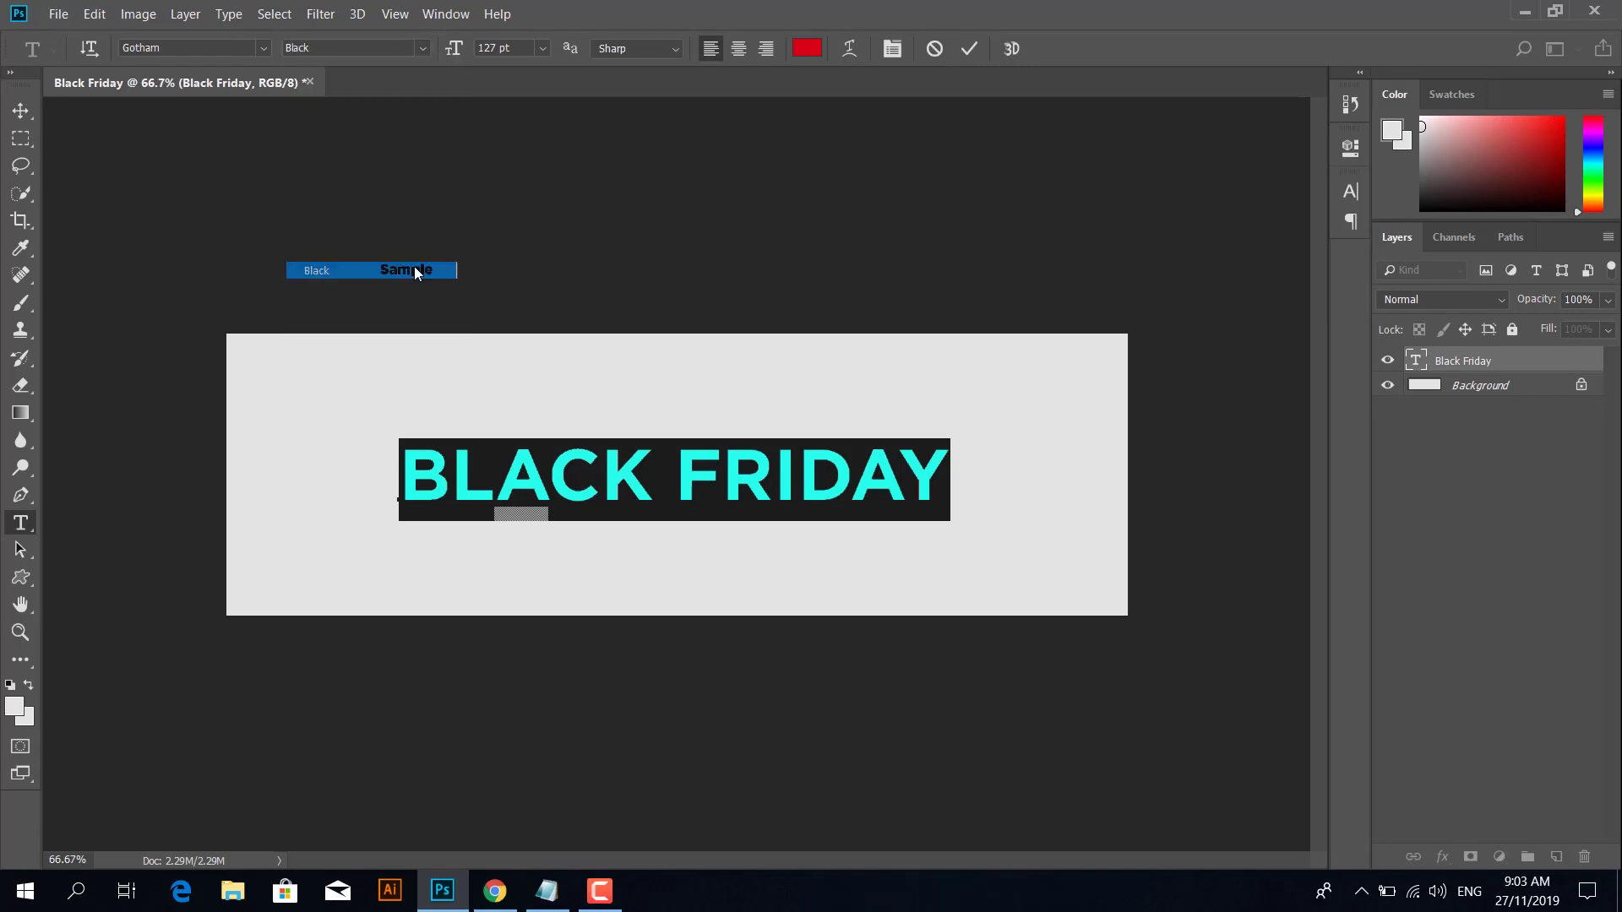
pyautogui.click(22, 110)
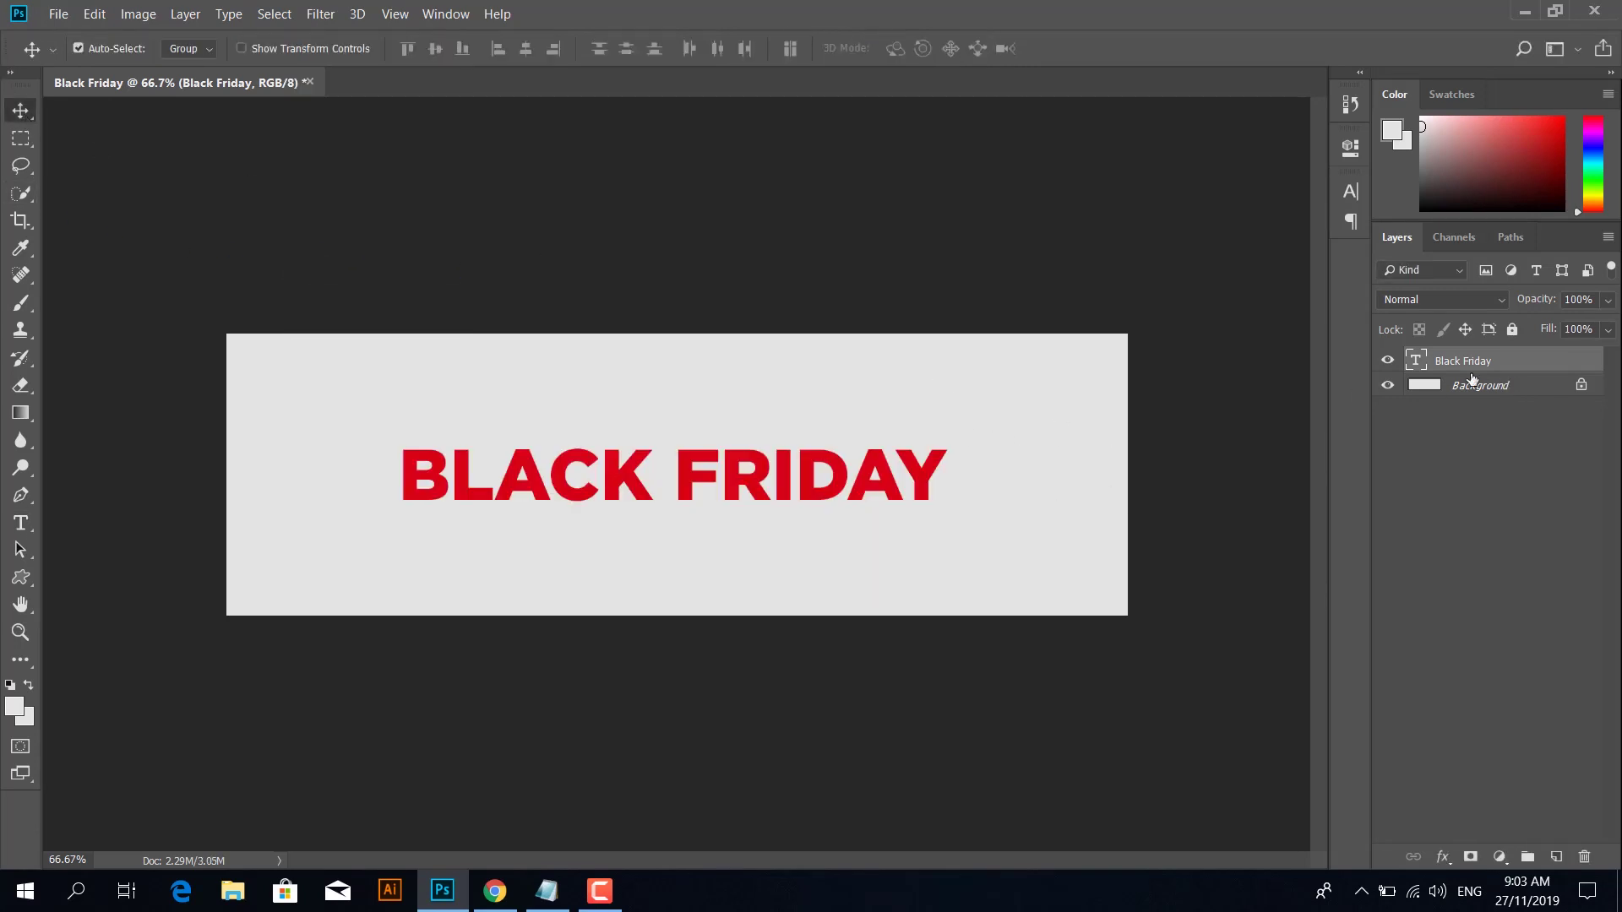
# Step: Set the headline's tracking to 50 in the Character panel
pyautogui.doubleClick(1416, 361)
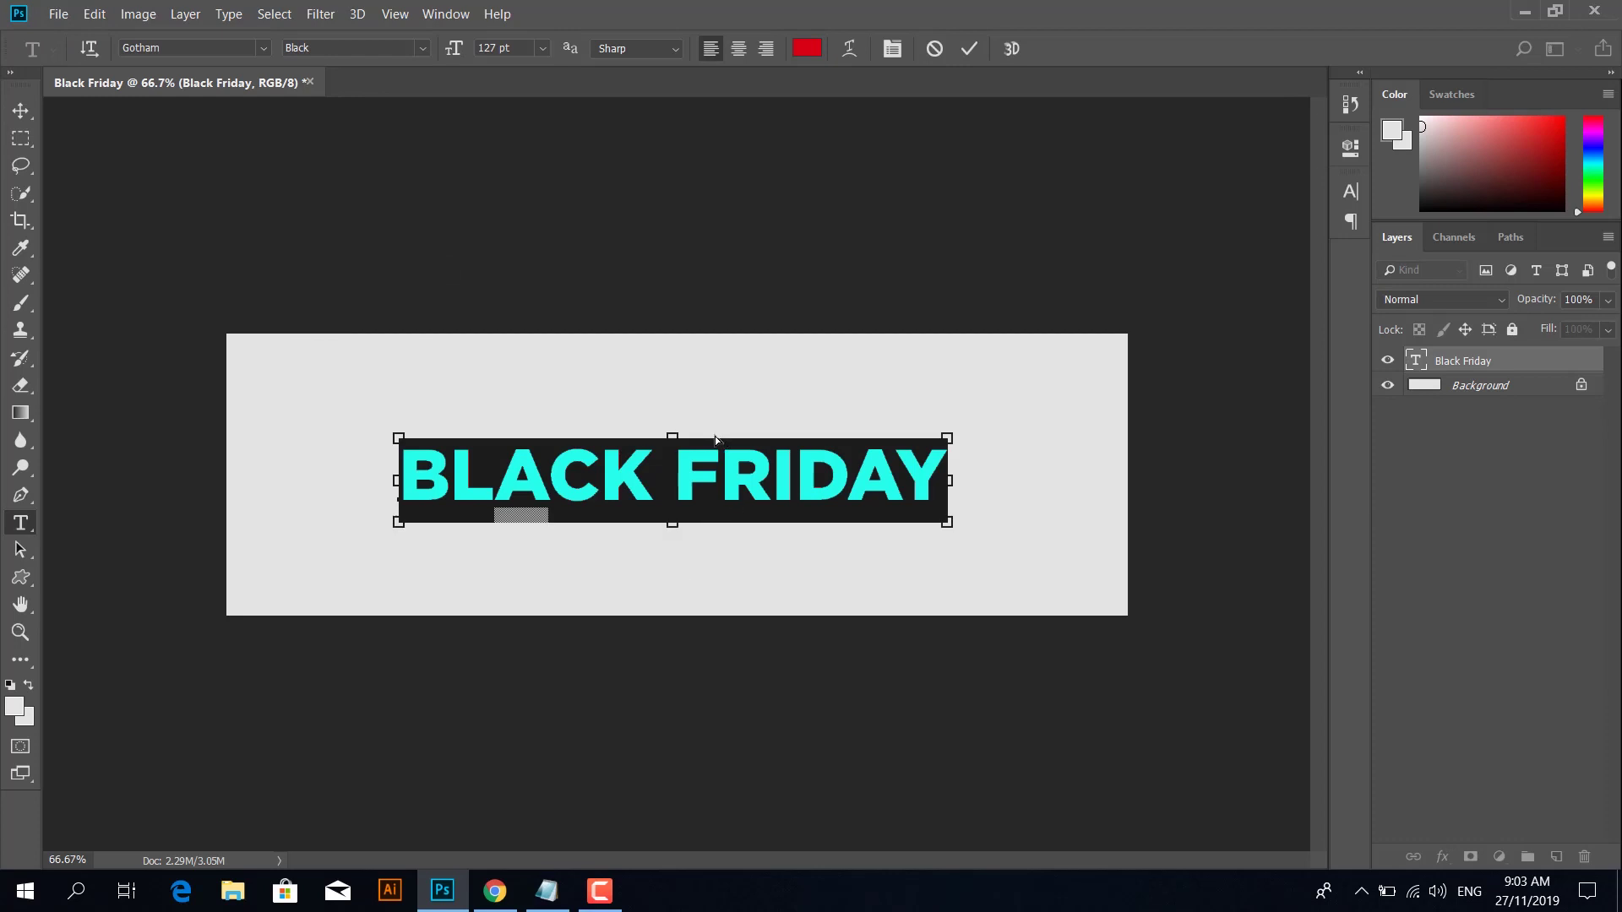
pyautogui.click(1350, 190)
pyautogui.click(1232, 265)
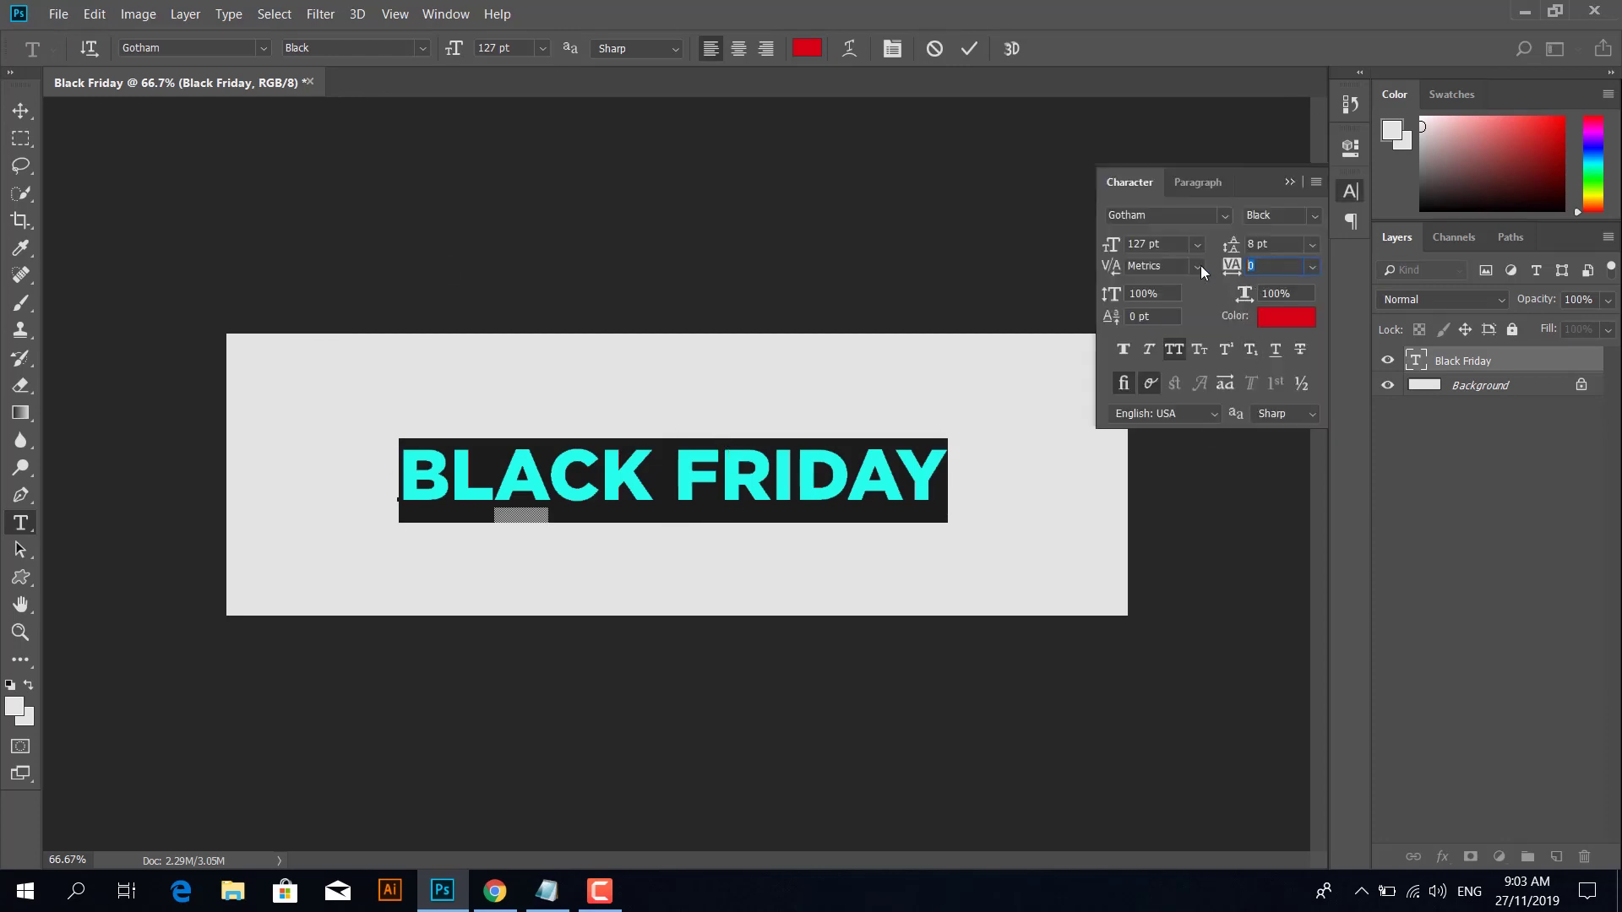
pyautogui.write('50')
pyautogui.press('Return')
pyautogui.click(20, 110)
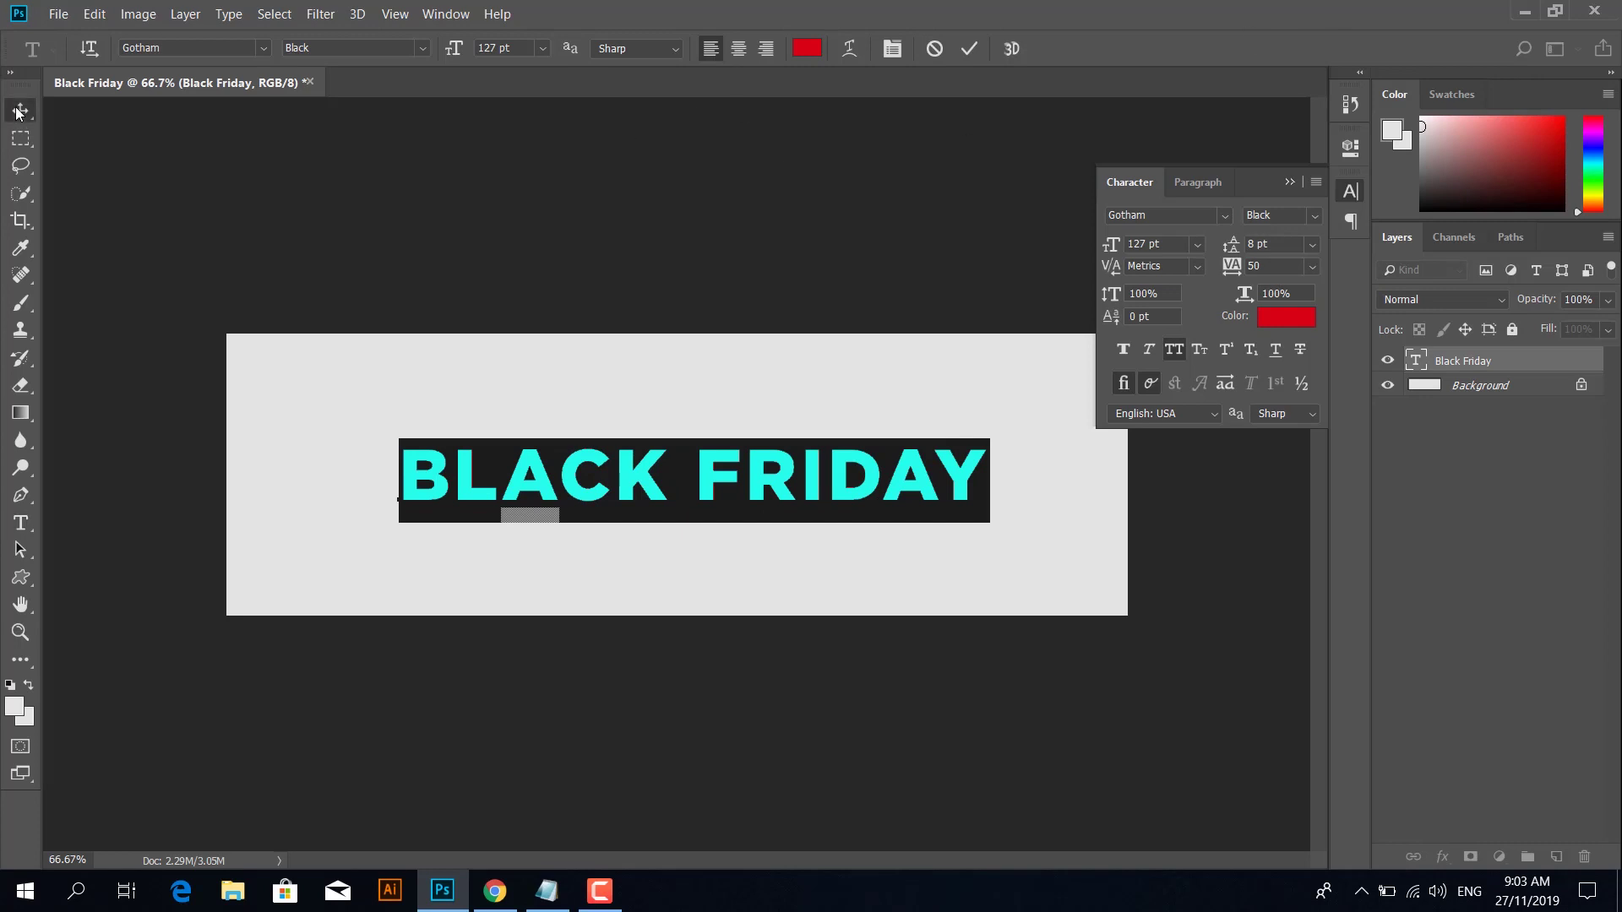
# Step: Re-centre the wider headline on the canvas
pyautogui.click(307, 235)
pyautogui.hotkey('ctrl', 'a')
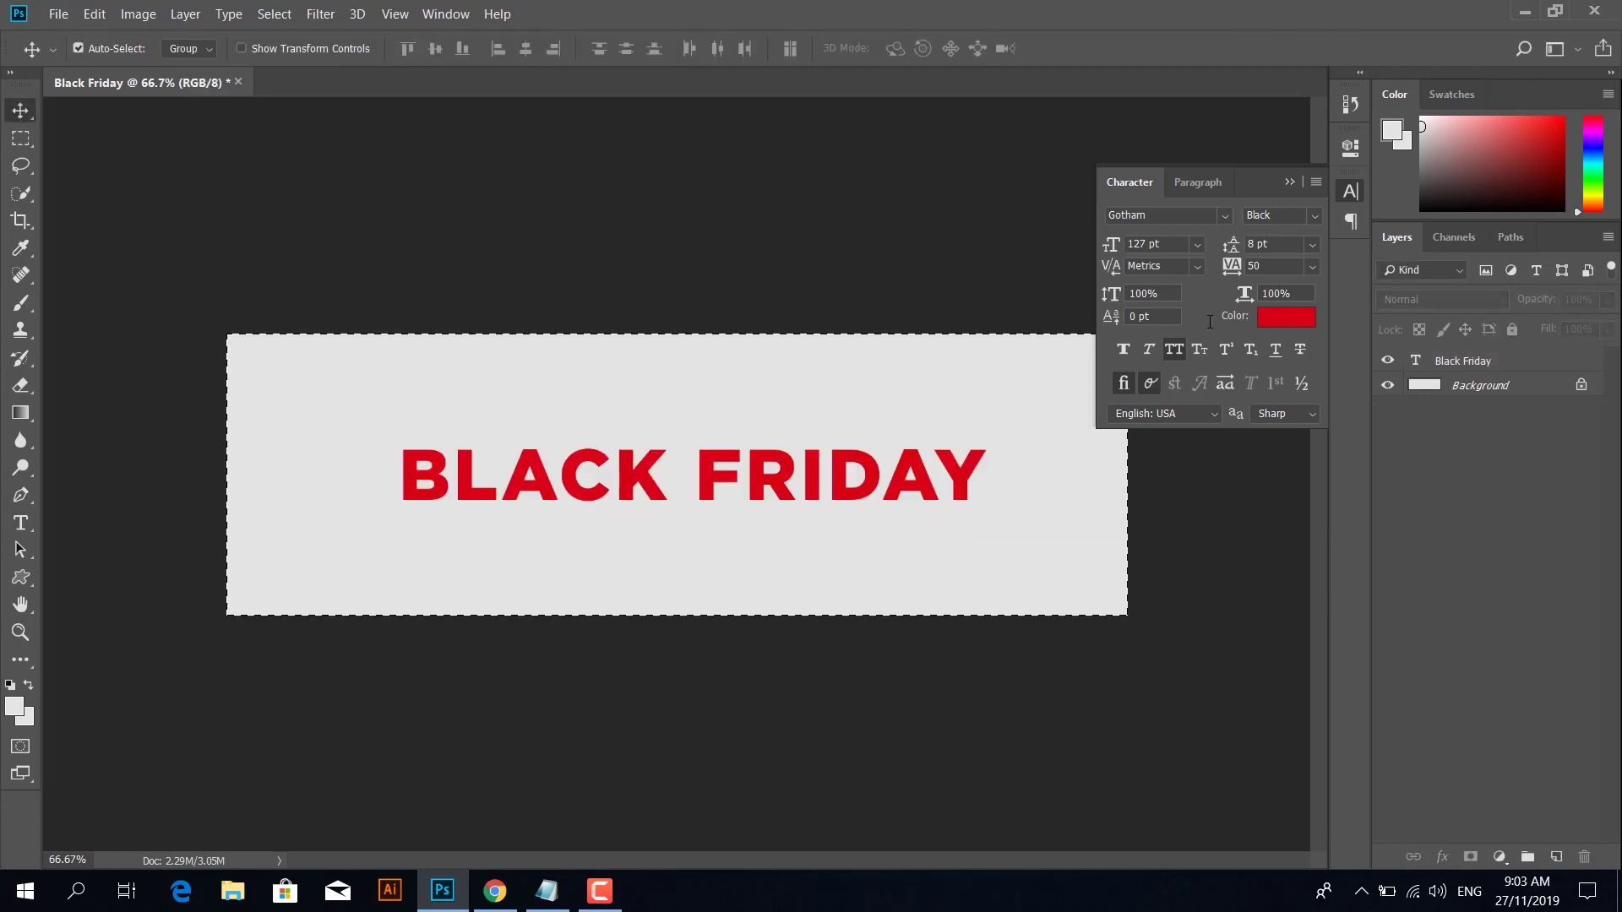
pyautogui.click(1445, 362)
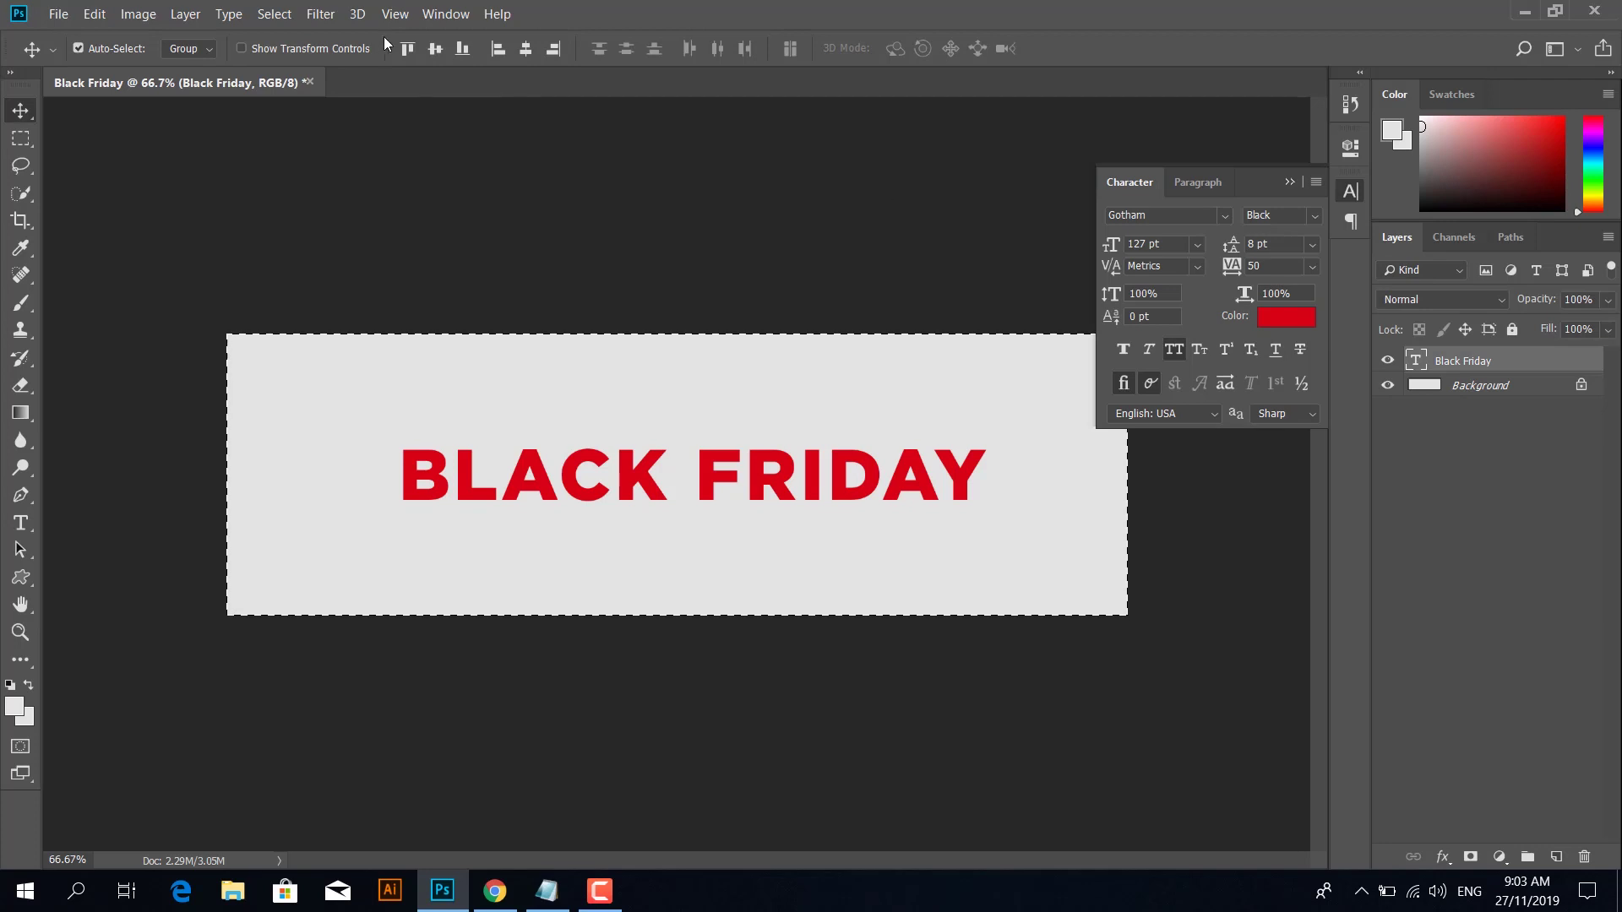
pyautogui.click(525, 50)
pyautogui.click(583, 170)
pyautogui.hotkey('ctrl', 'd')
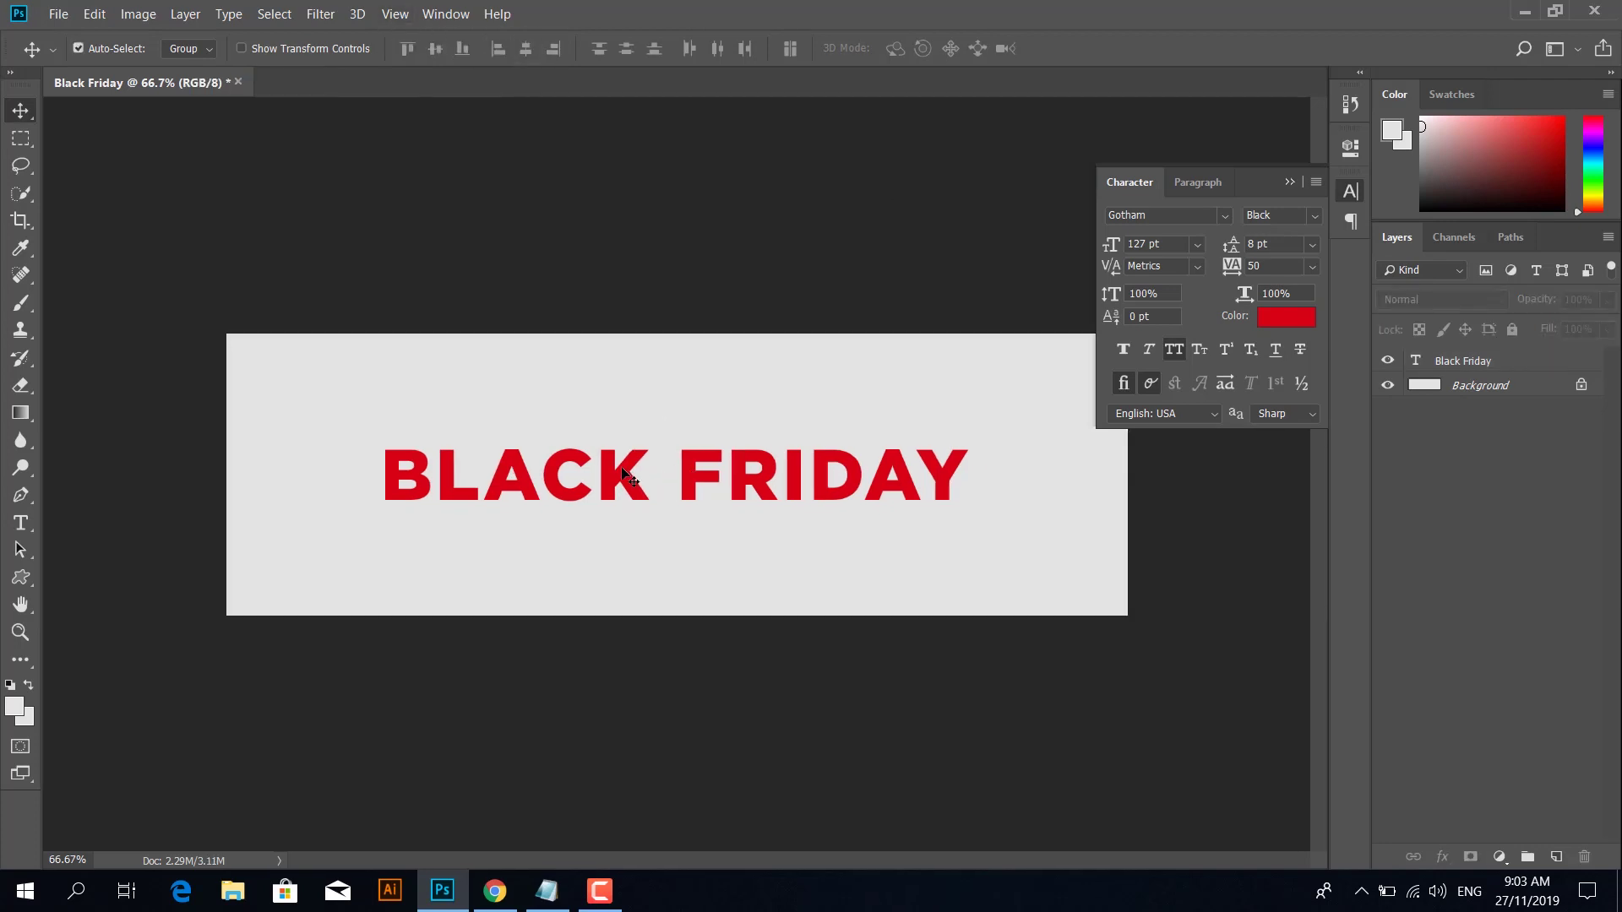
pyautogui.keyDown('ctrl'); pyautogui.click(607, 480); pyautogui.keyUp('ctrl')
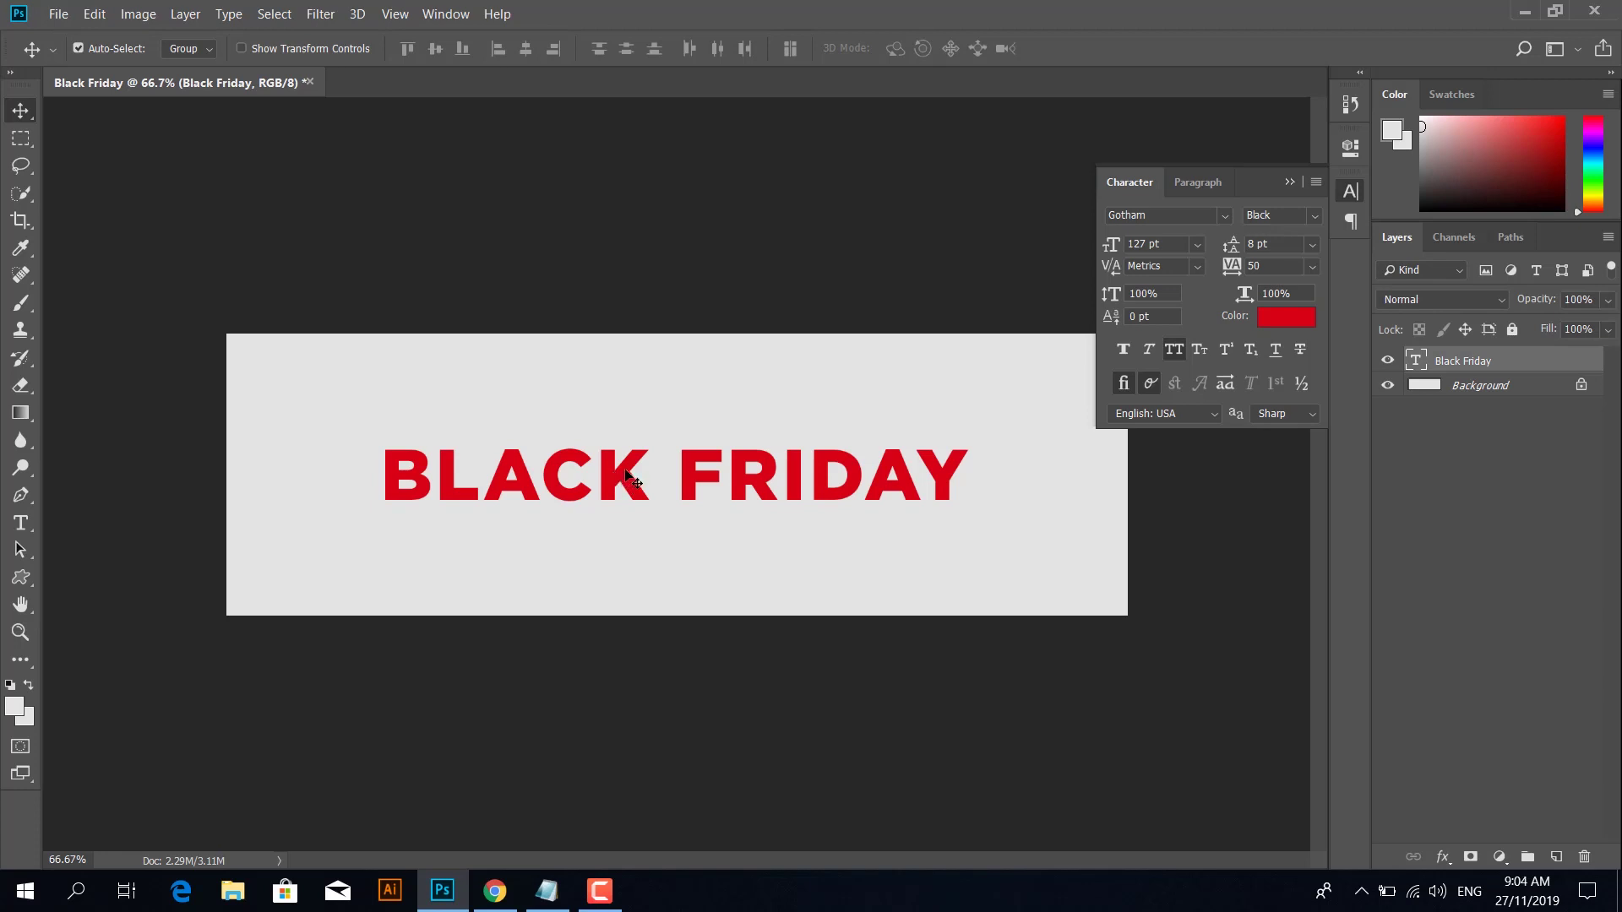
# Step: Add the offer line UPTO 70% OFF below the headline at 35 pt
pyautogui.press('t')
pyautogui.click(658, 540)
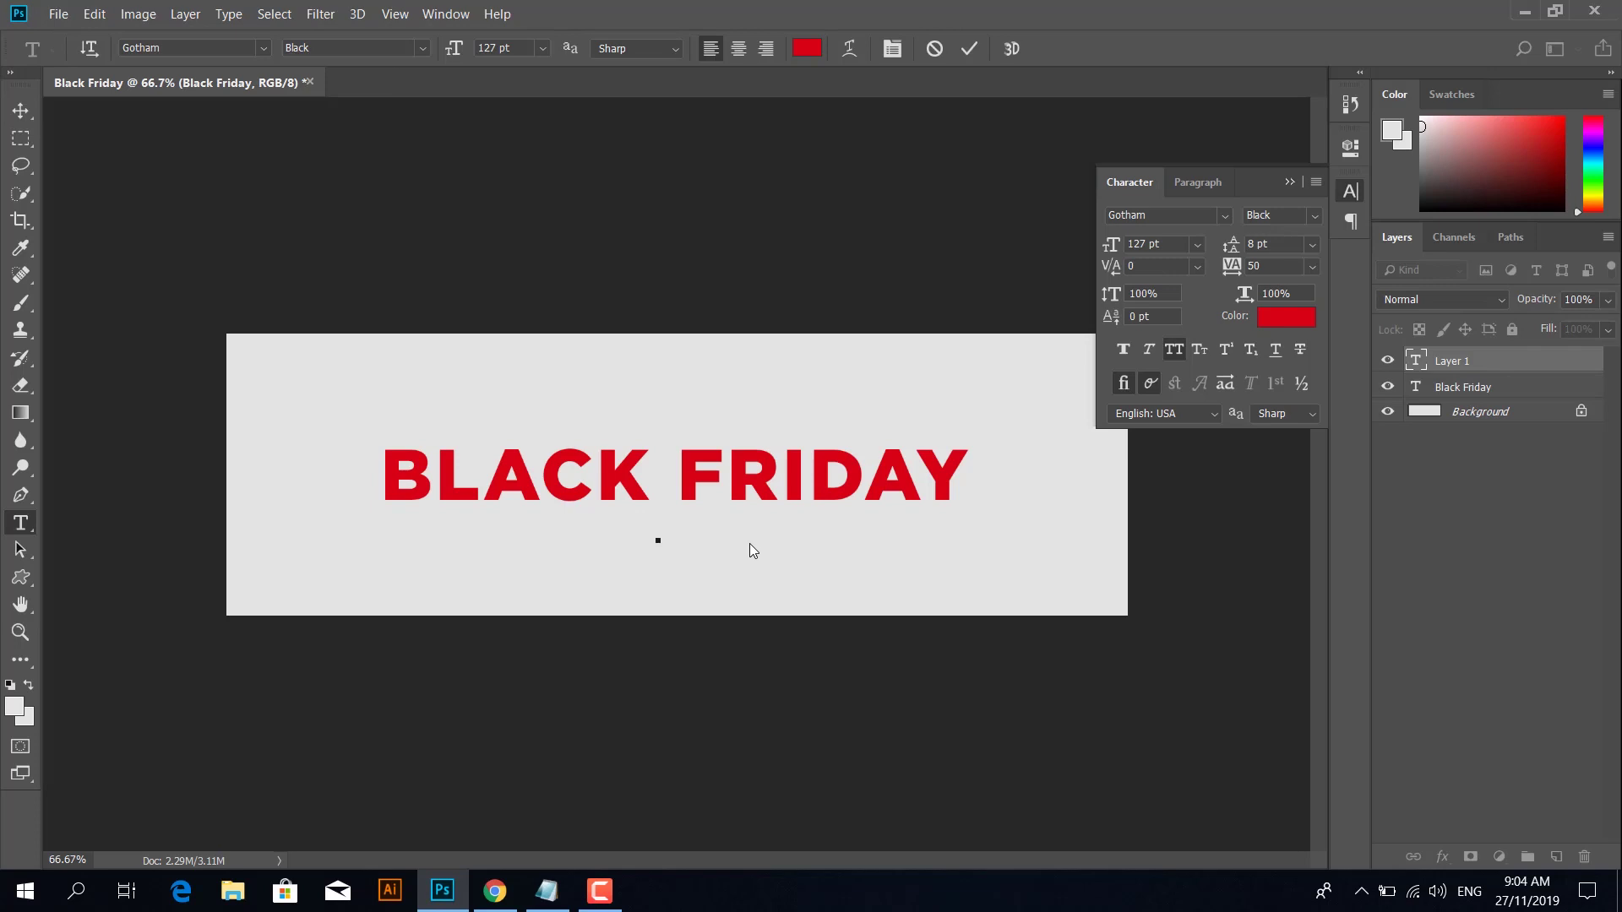
pyautogui.write('UP')
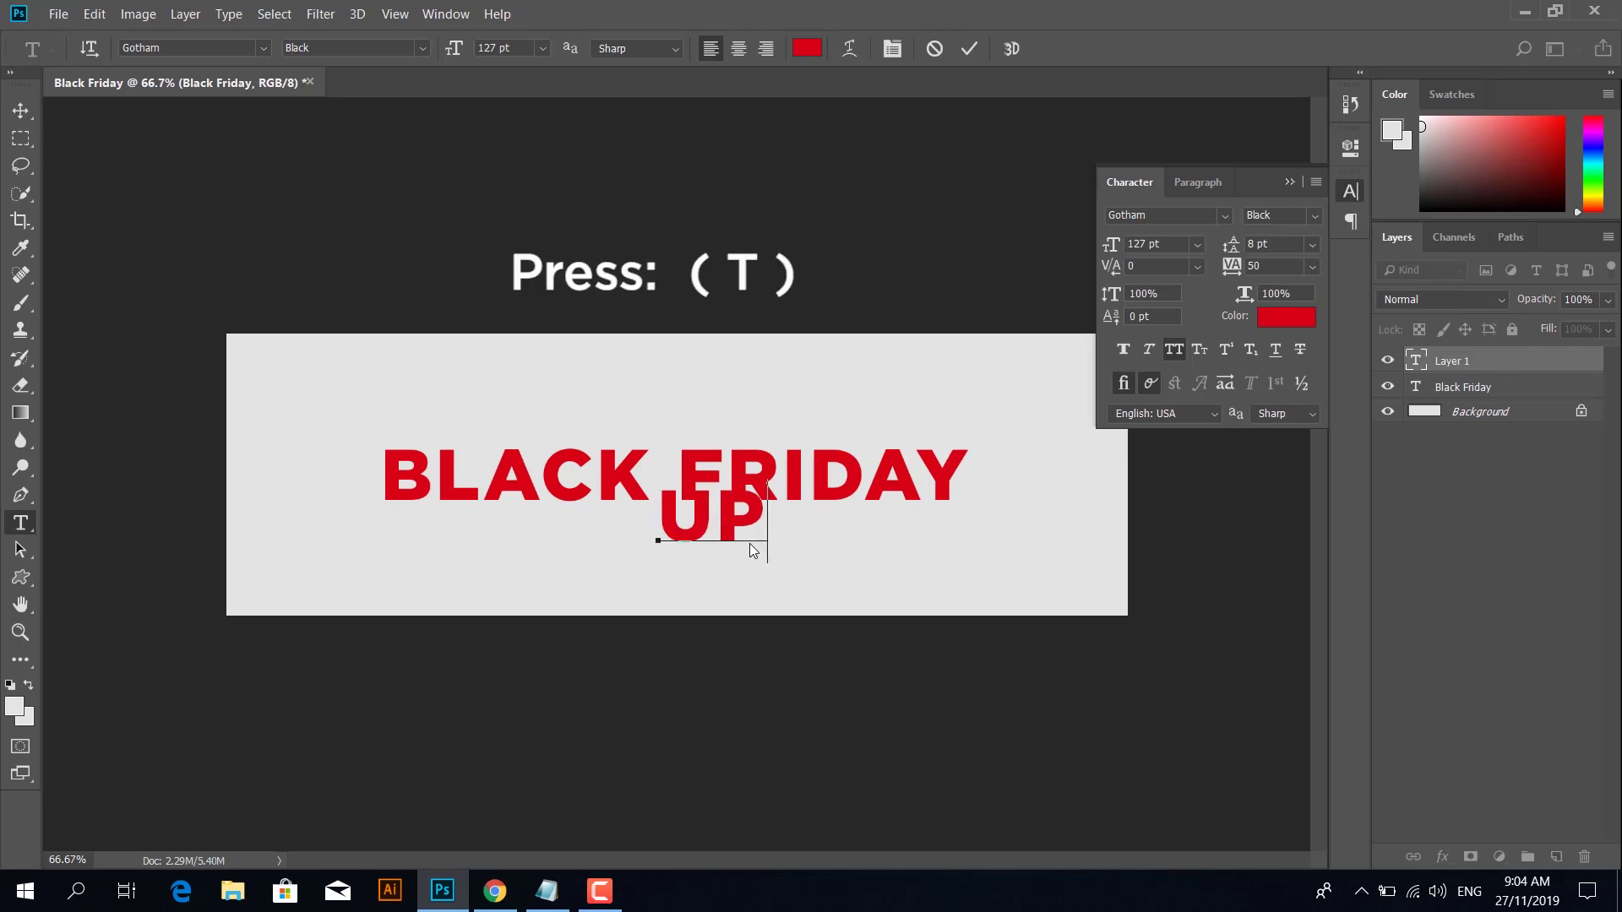
pyautogui.write('TO ')
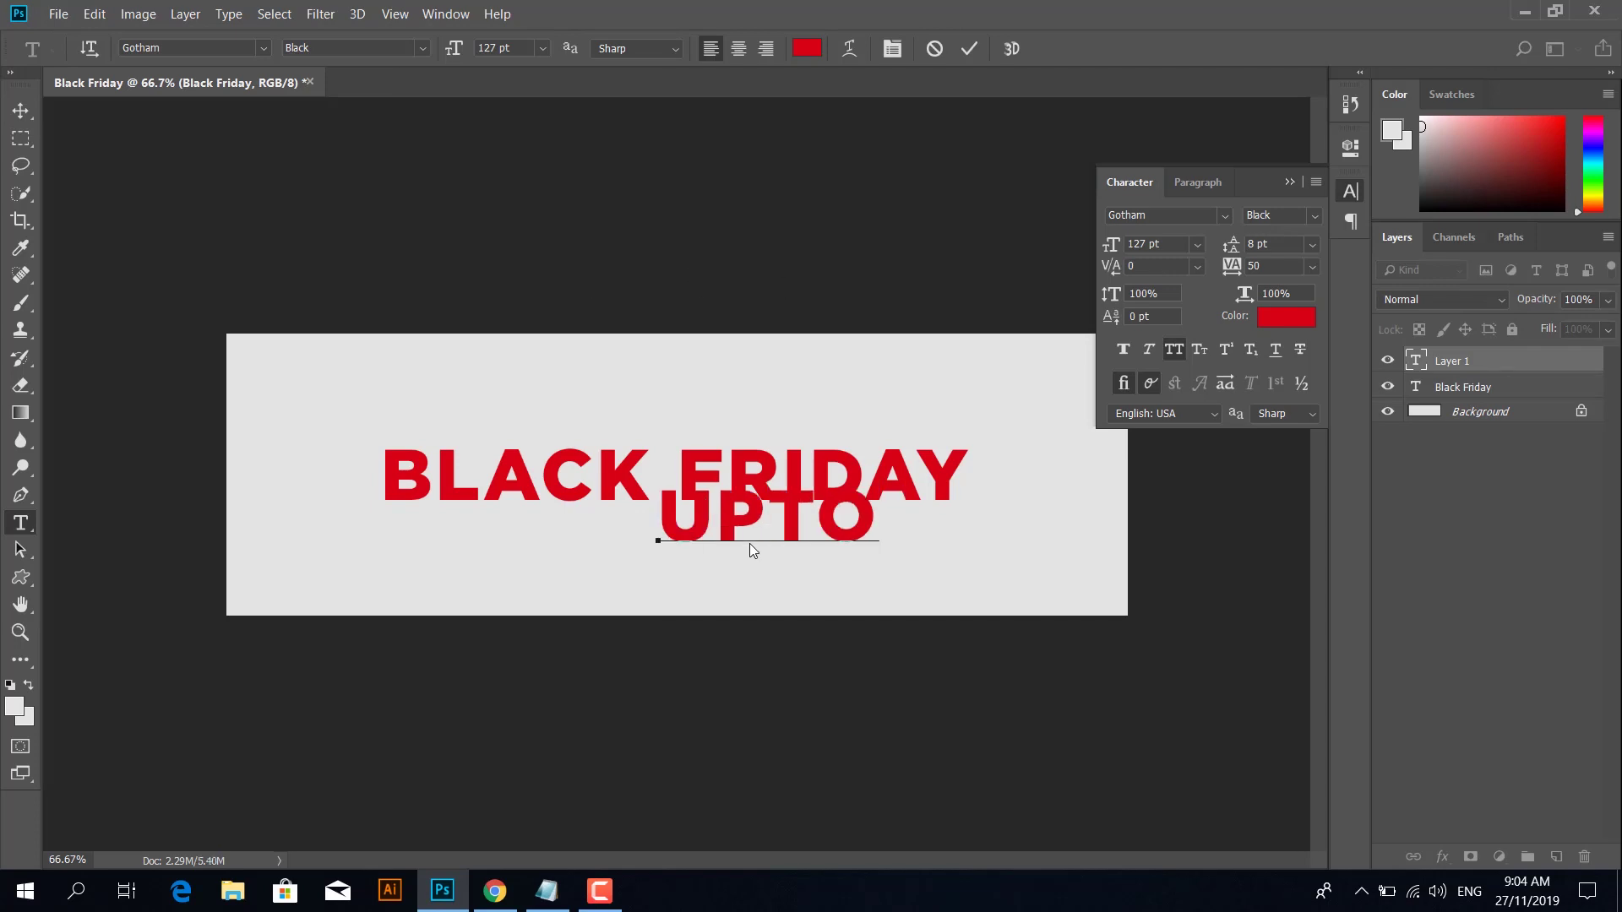
pyautogui.write('70')
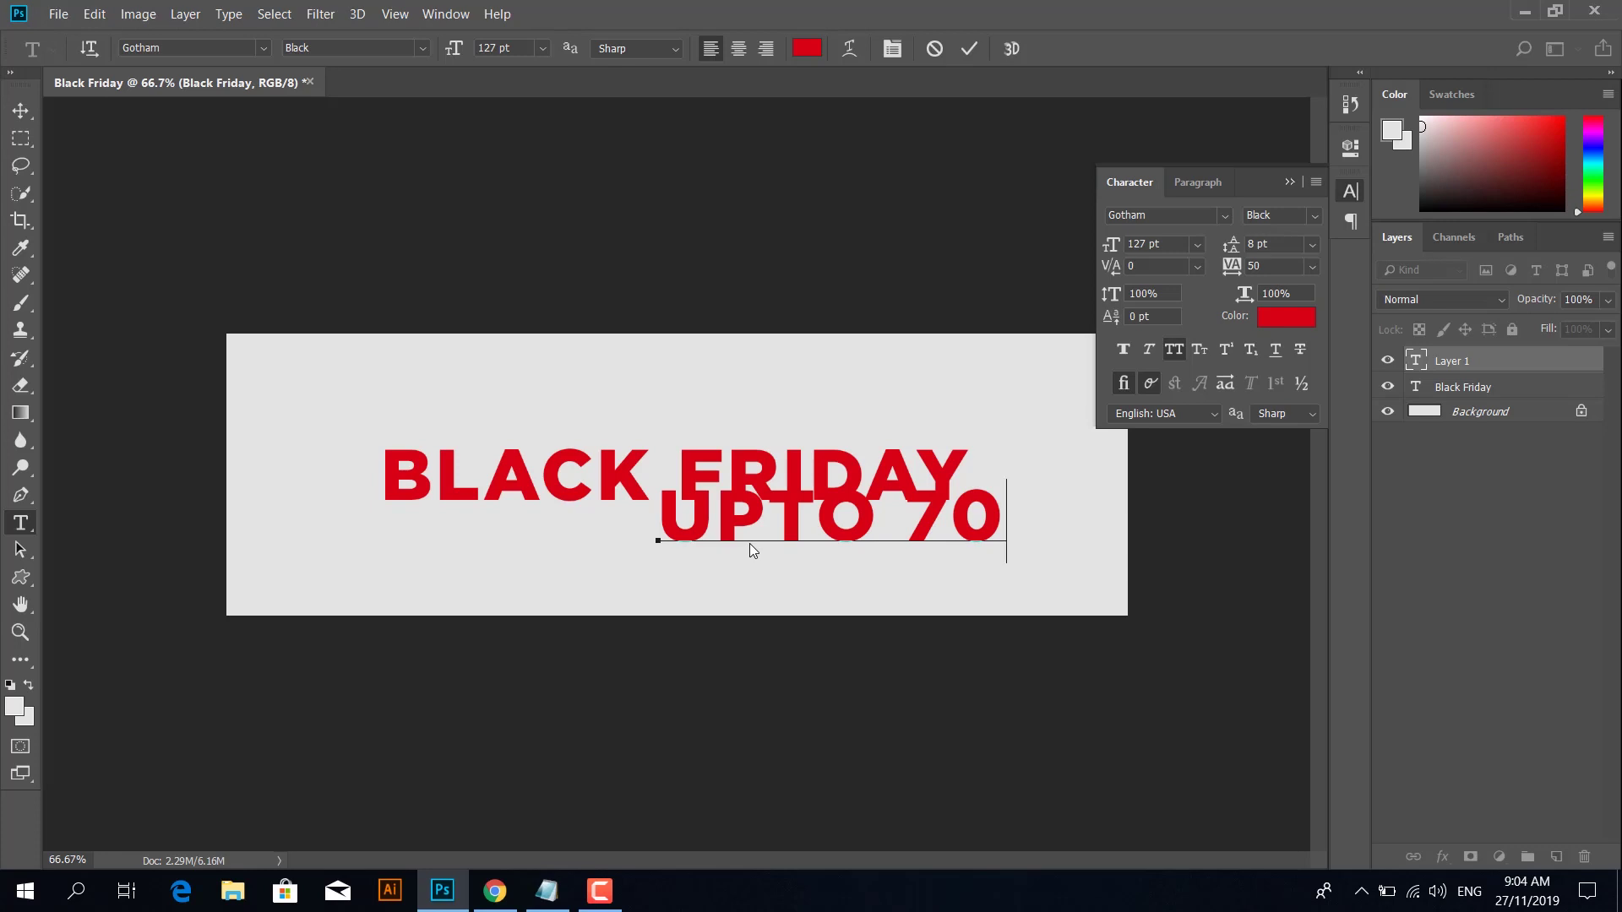
pyautogui.write('% ')
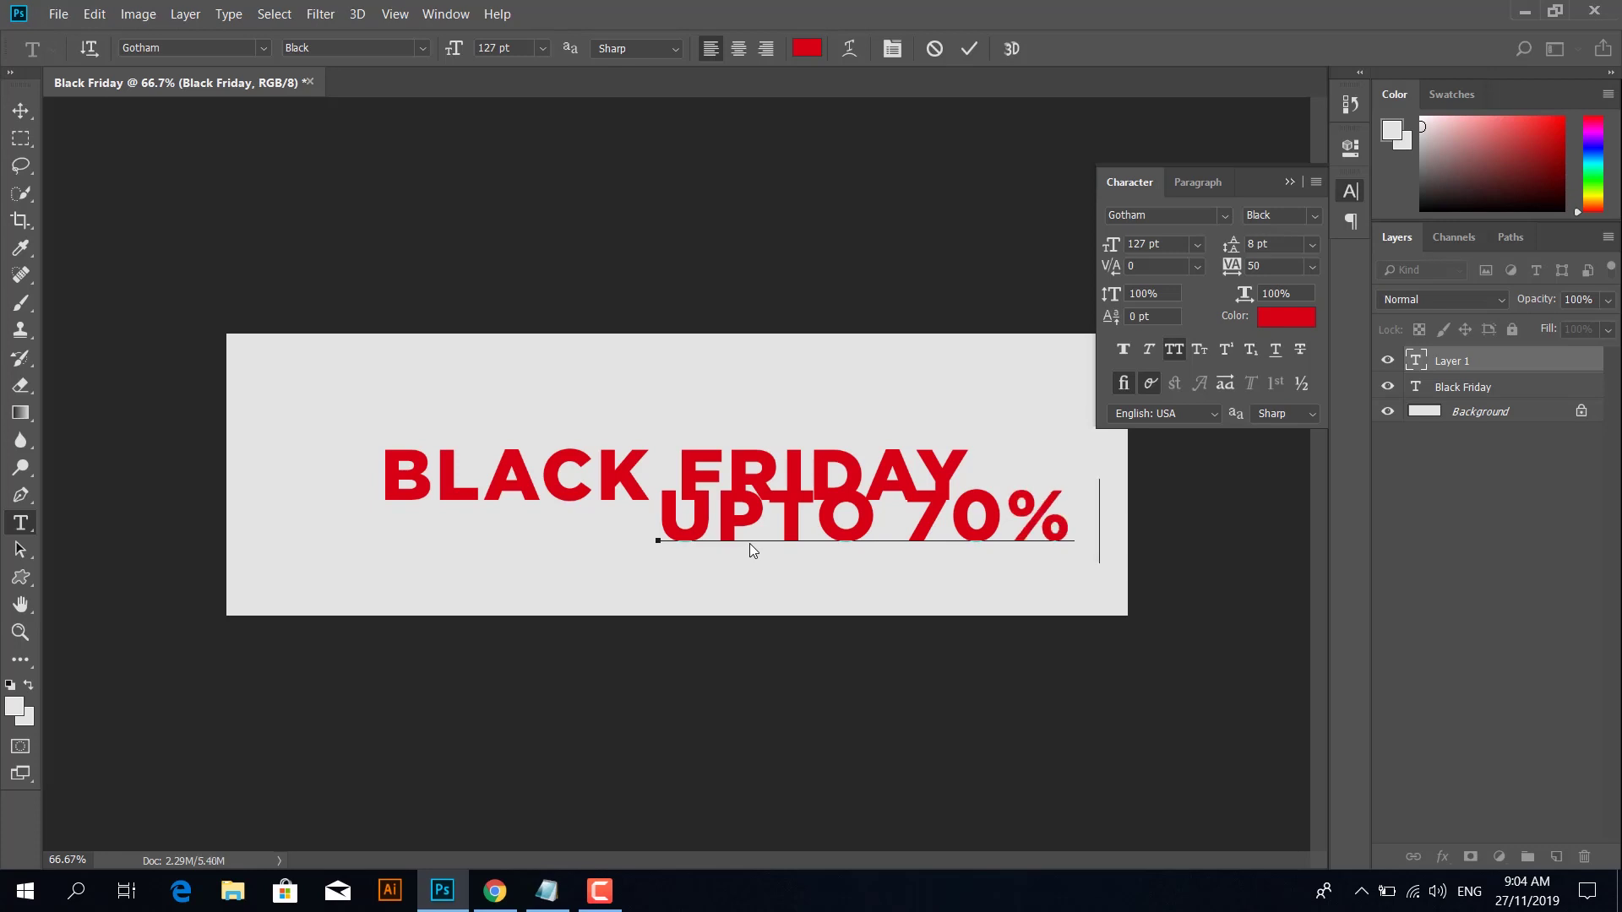
pyautogui.write('OFF')
pyautogui.hotkey('ctrl', 'a')
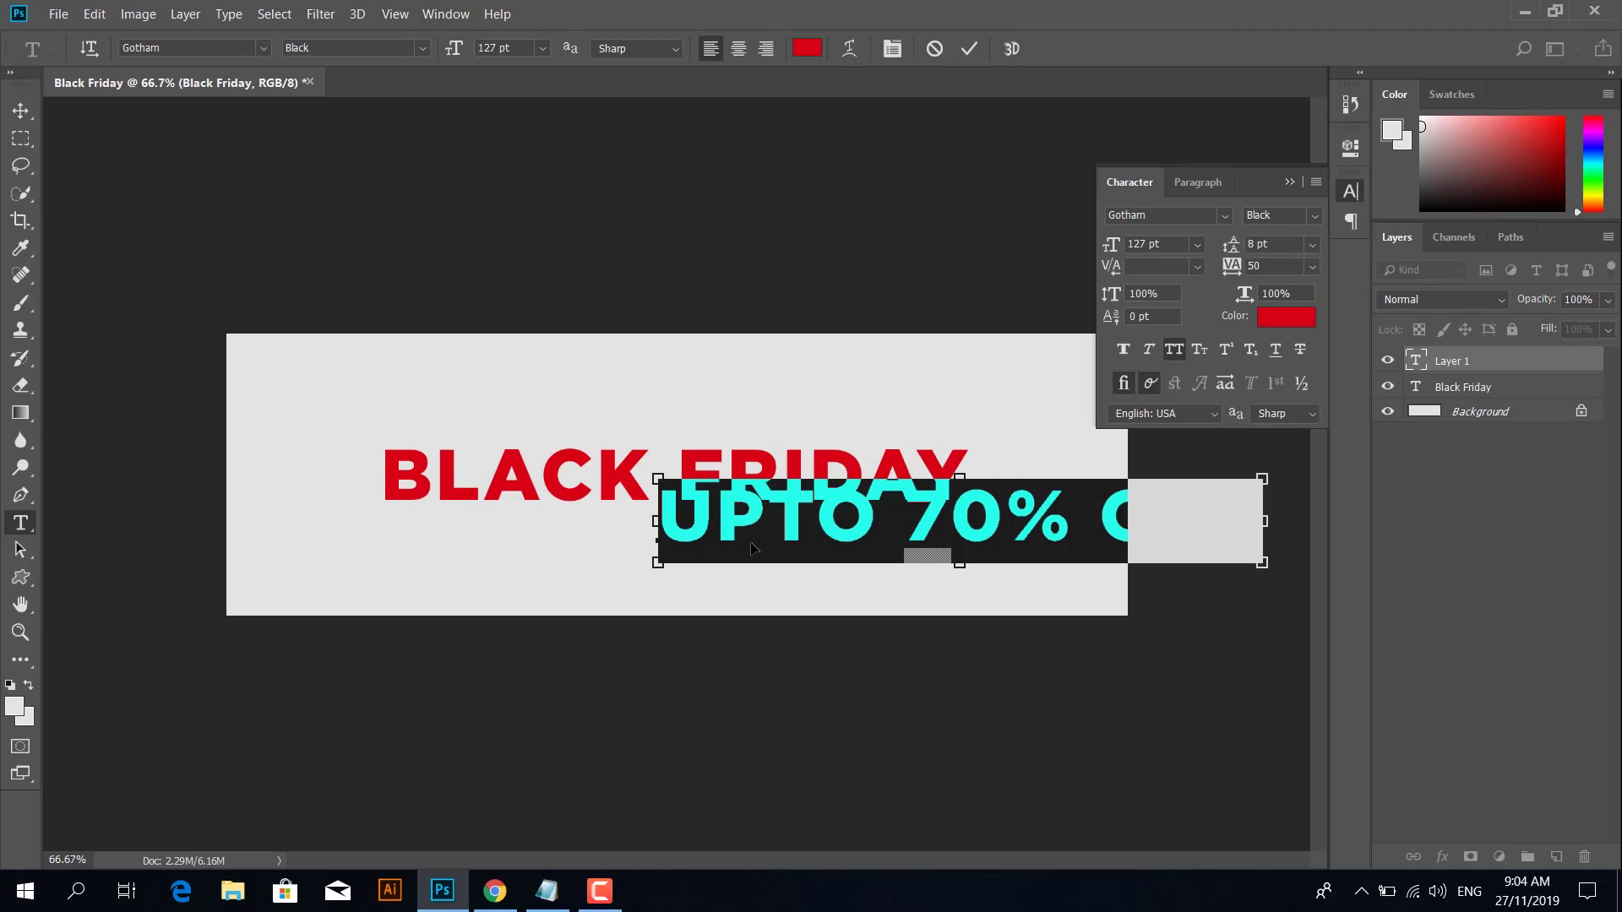
pyautogui.click(511, 48)
pyautogui.write('35')
pyautogui.press('Return')
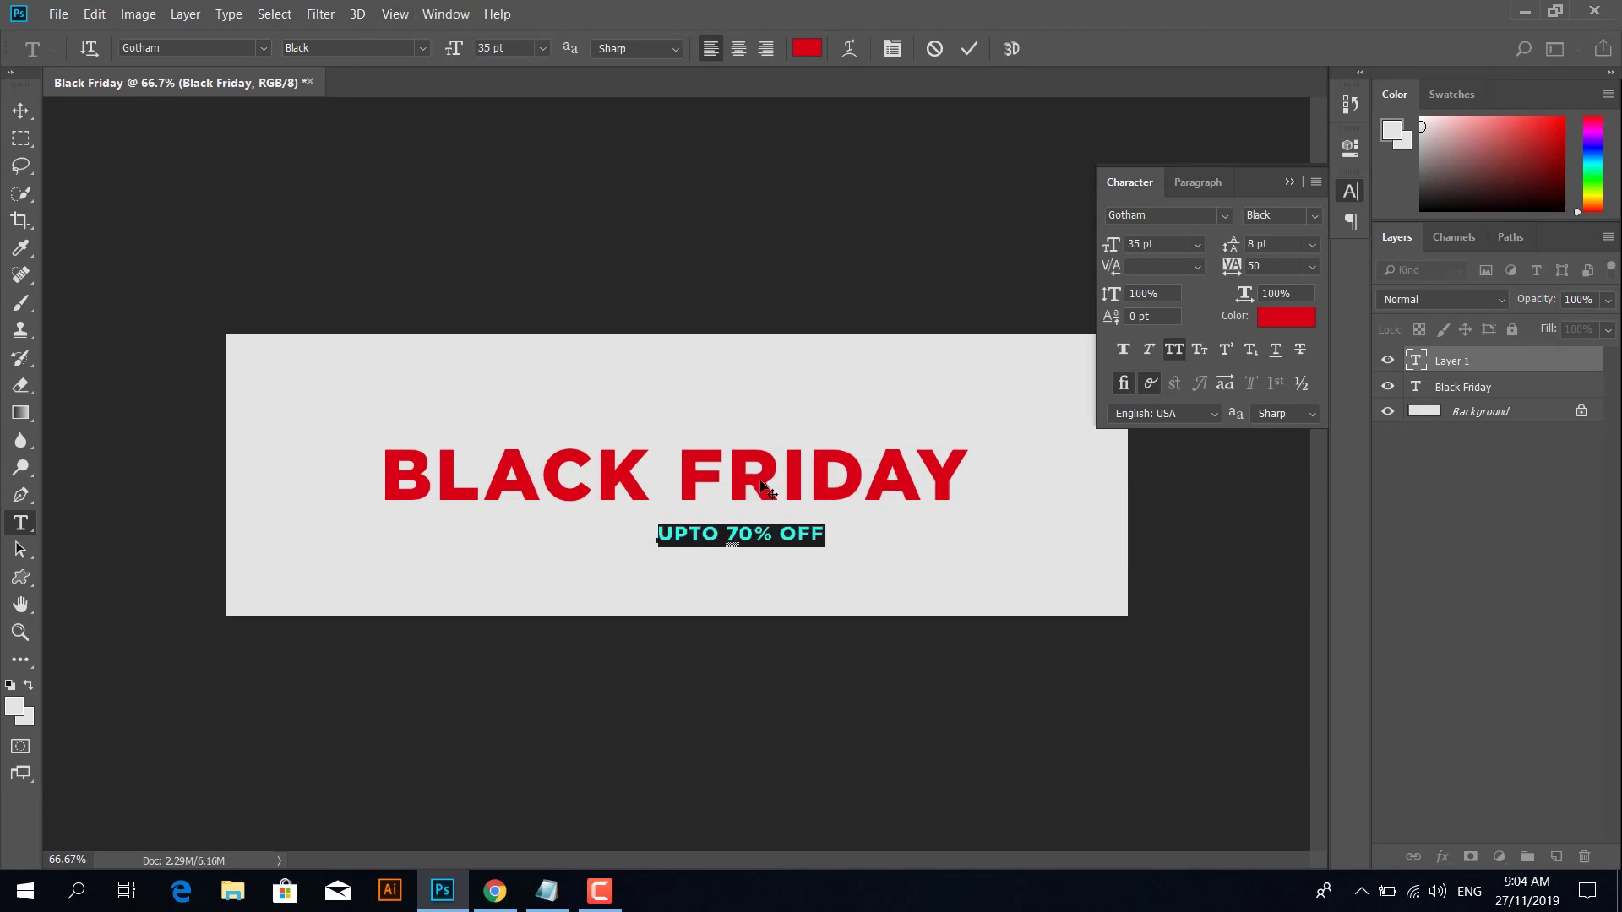
pyautogui.click(805, 534)
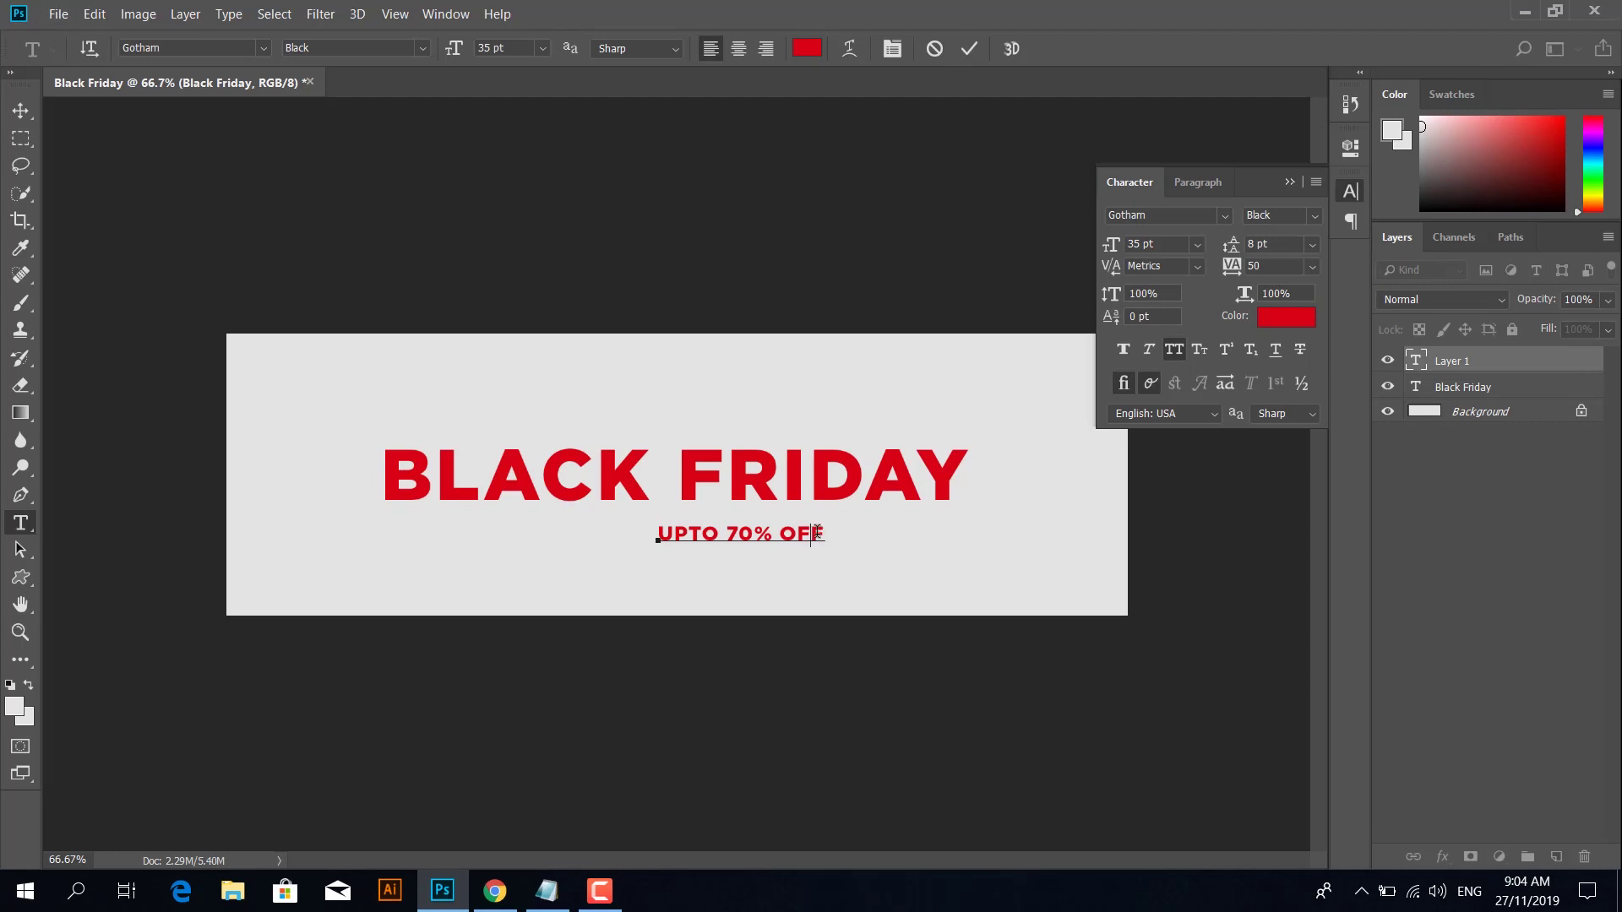
pyautogui.click(16, 122)
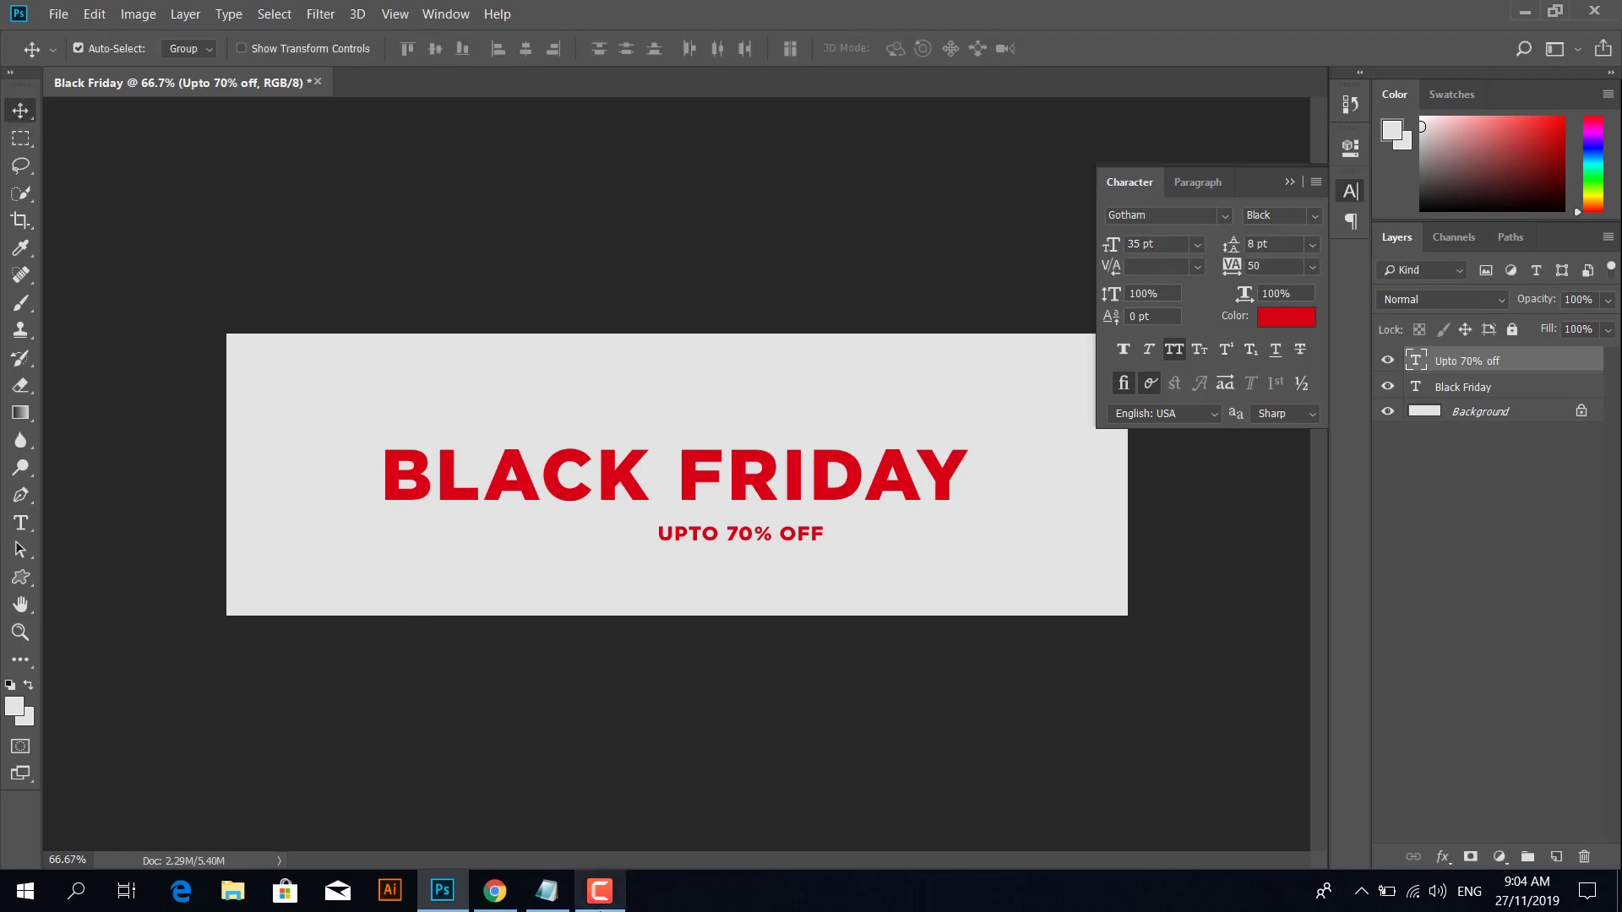
# Step: Set the words UPTO and OFF to the lighter Gotham Book weight
pyautogui.click(462, 534)
pyautogui.moveTo(462, 534); pyautogui.dragTo(412, 541)
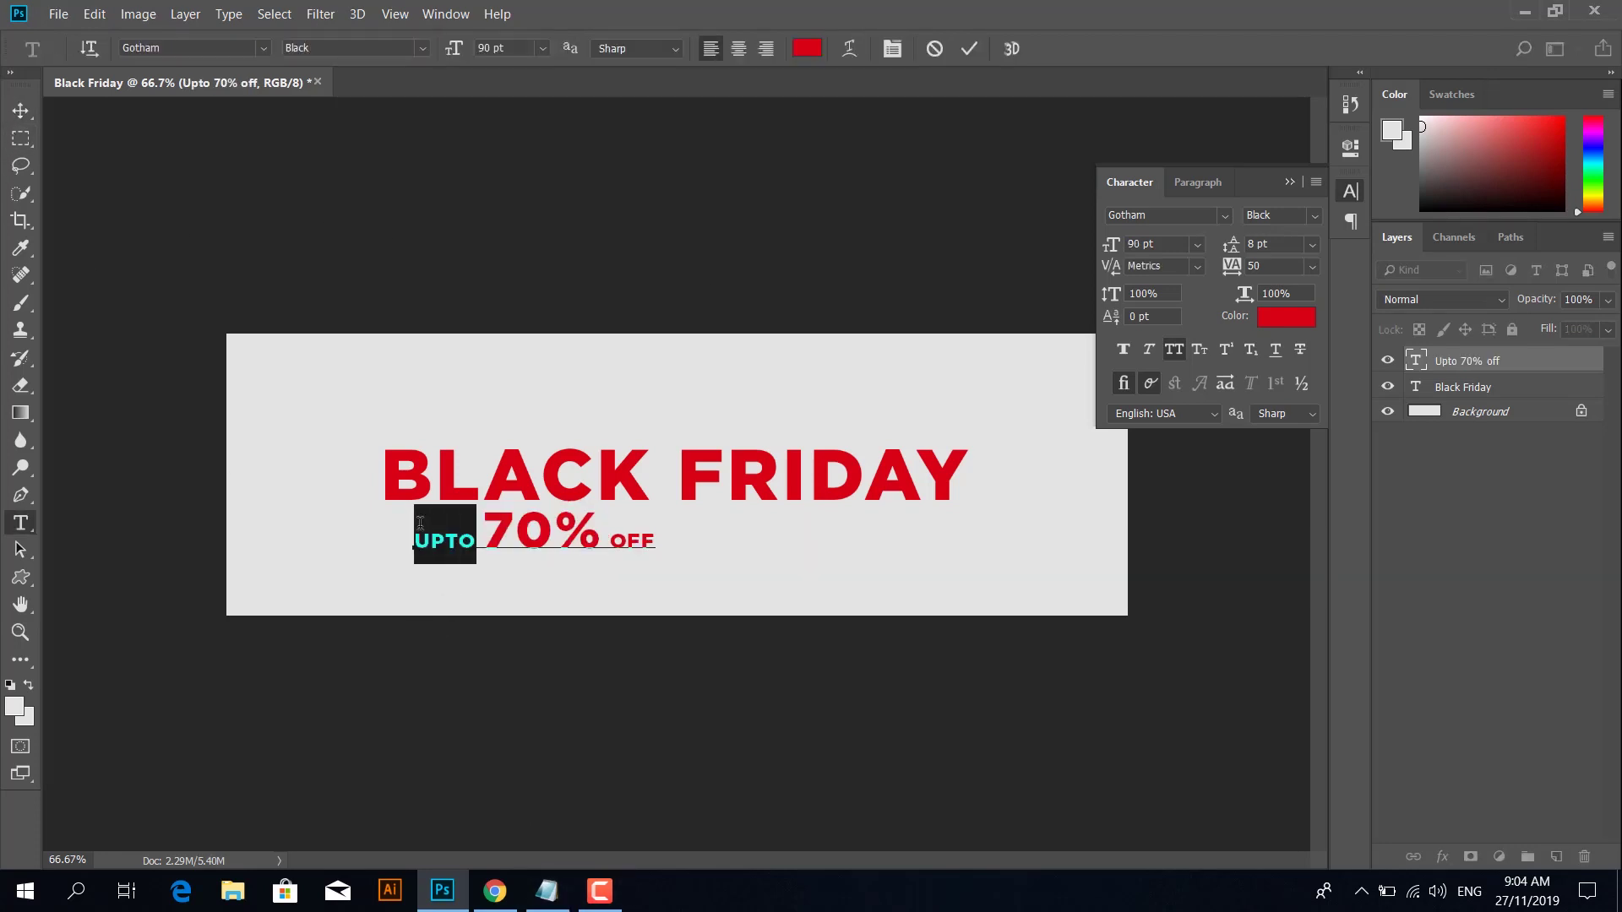
pyautogui.click(414, 52)
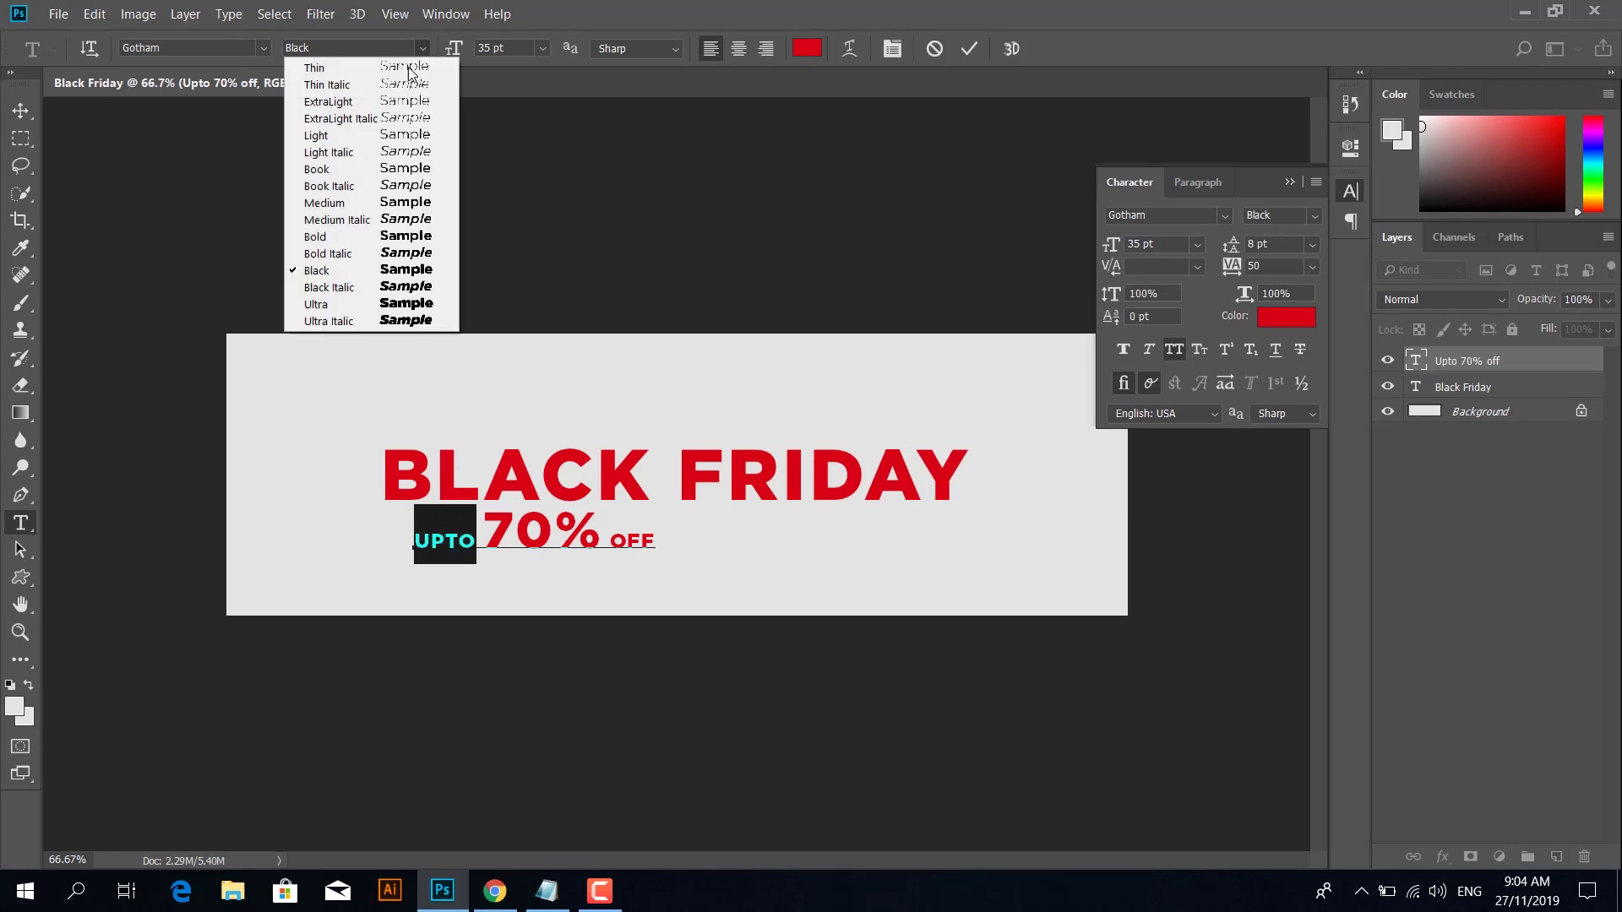
pyautogui.click(373, 169)
pyautogui.moveTo(607, 541); pyautogui.dragTo(657, 543)
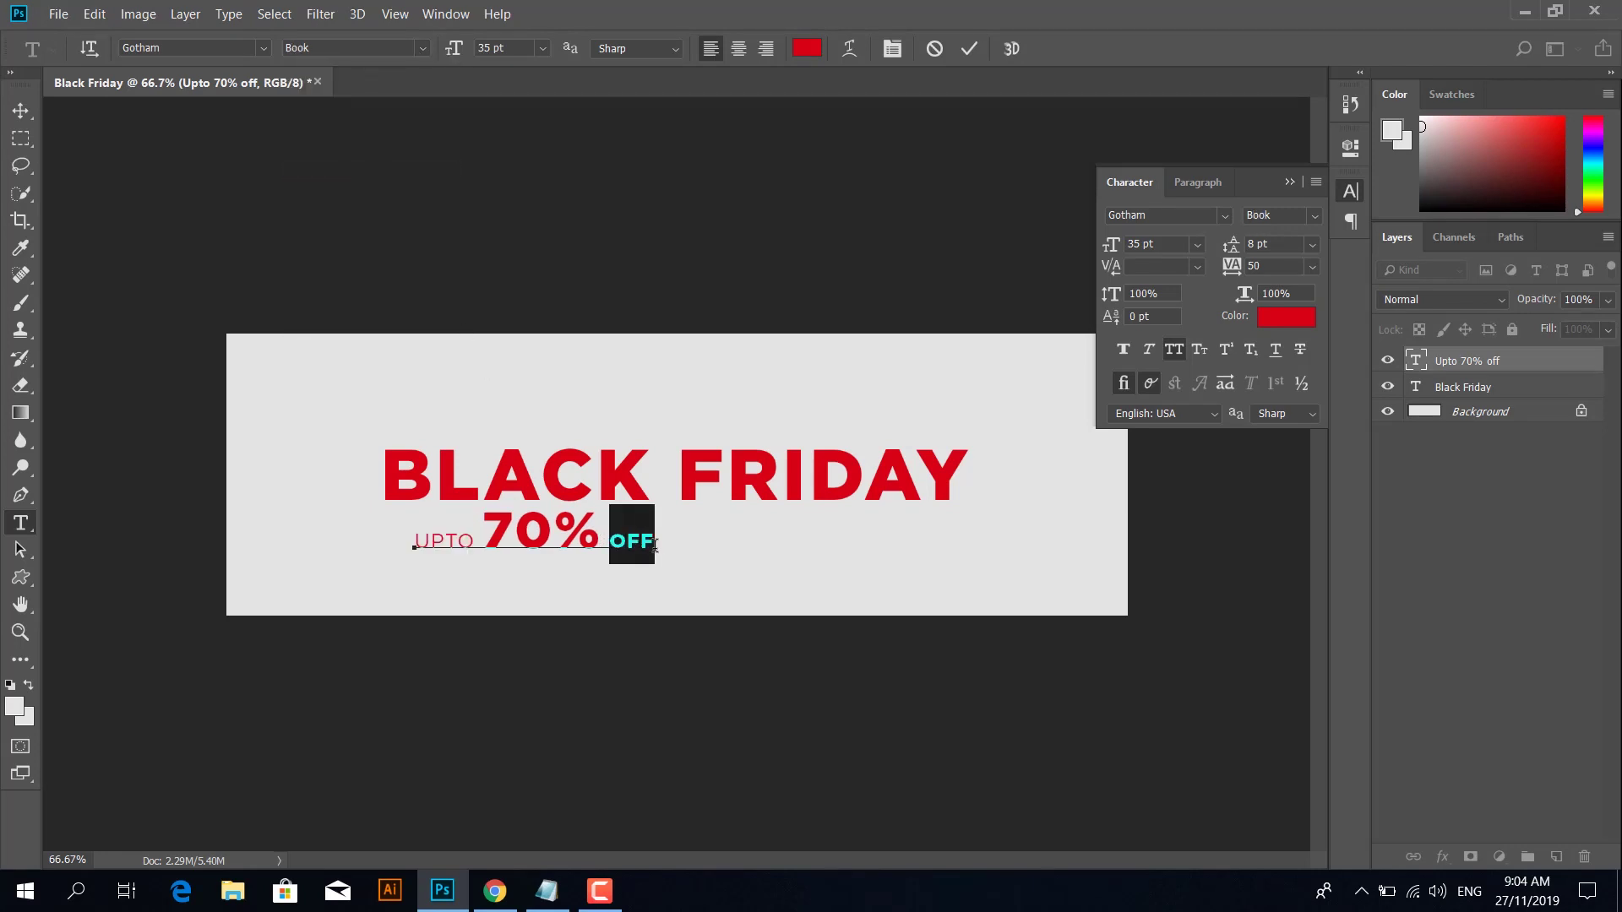
pyautogui.click(424, 51)
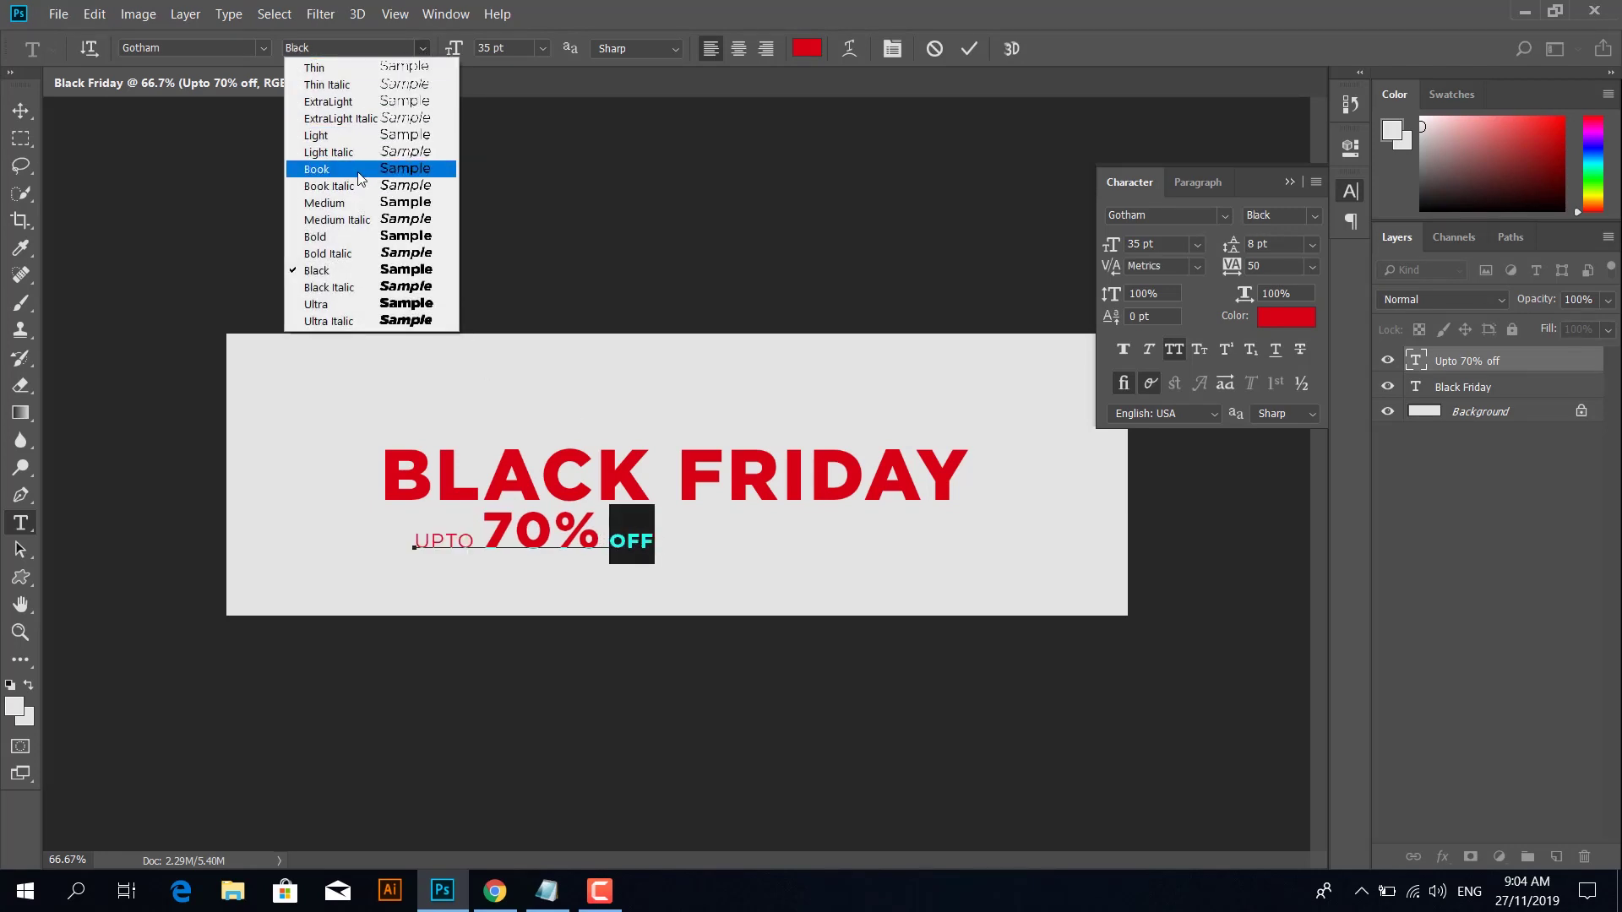
pyautogui.click(363, 169)
# Step: Nudge the offer line left and down into position
pyautogui.click(21, 110)
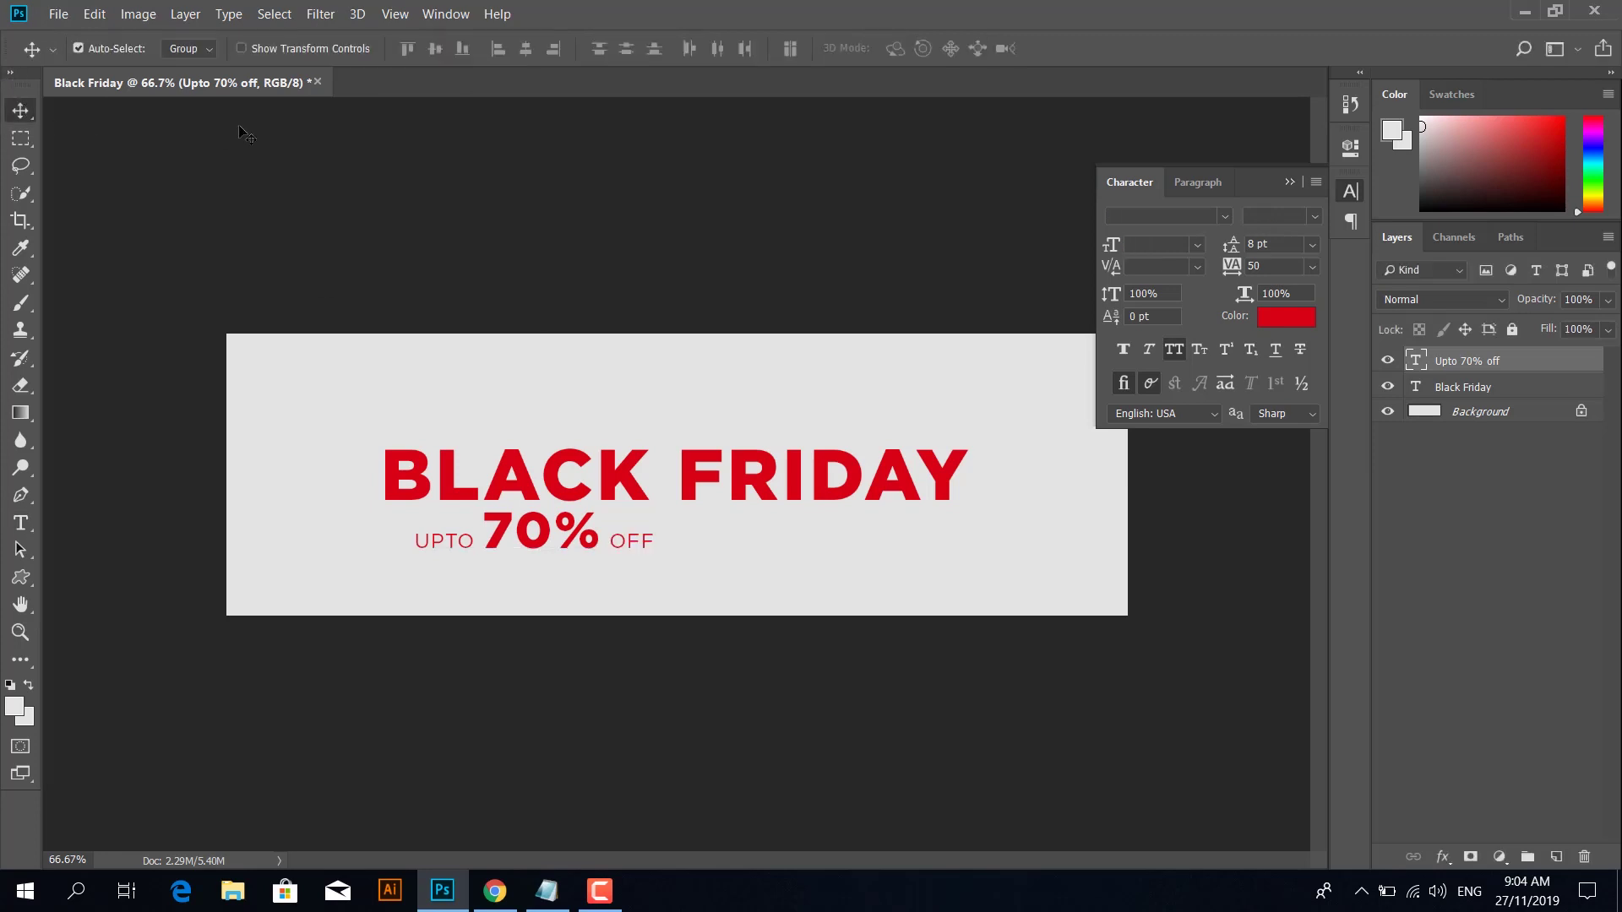
pyautogui.hotkey('shift', 'Left')
pyautogui.hotkey('shift', 'Left')
pyautogui.hotkey('shift', 'Left')
pyautogui.hotkey('shift', 'Left')
pyautogui.hotkey('shift', 'Down')
pyautogui.press('Left')
pyautogui.press('Left')
pyautogui.press('Left')
pyautogui.press('Down')
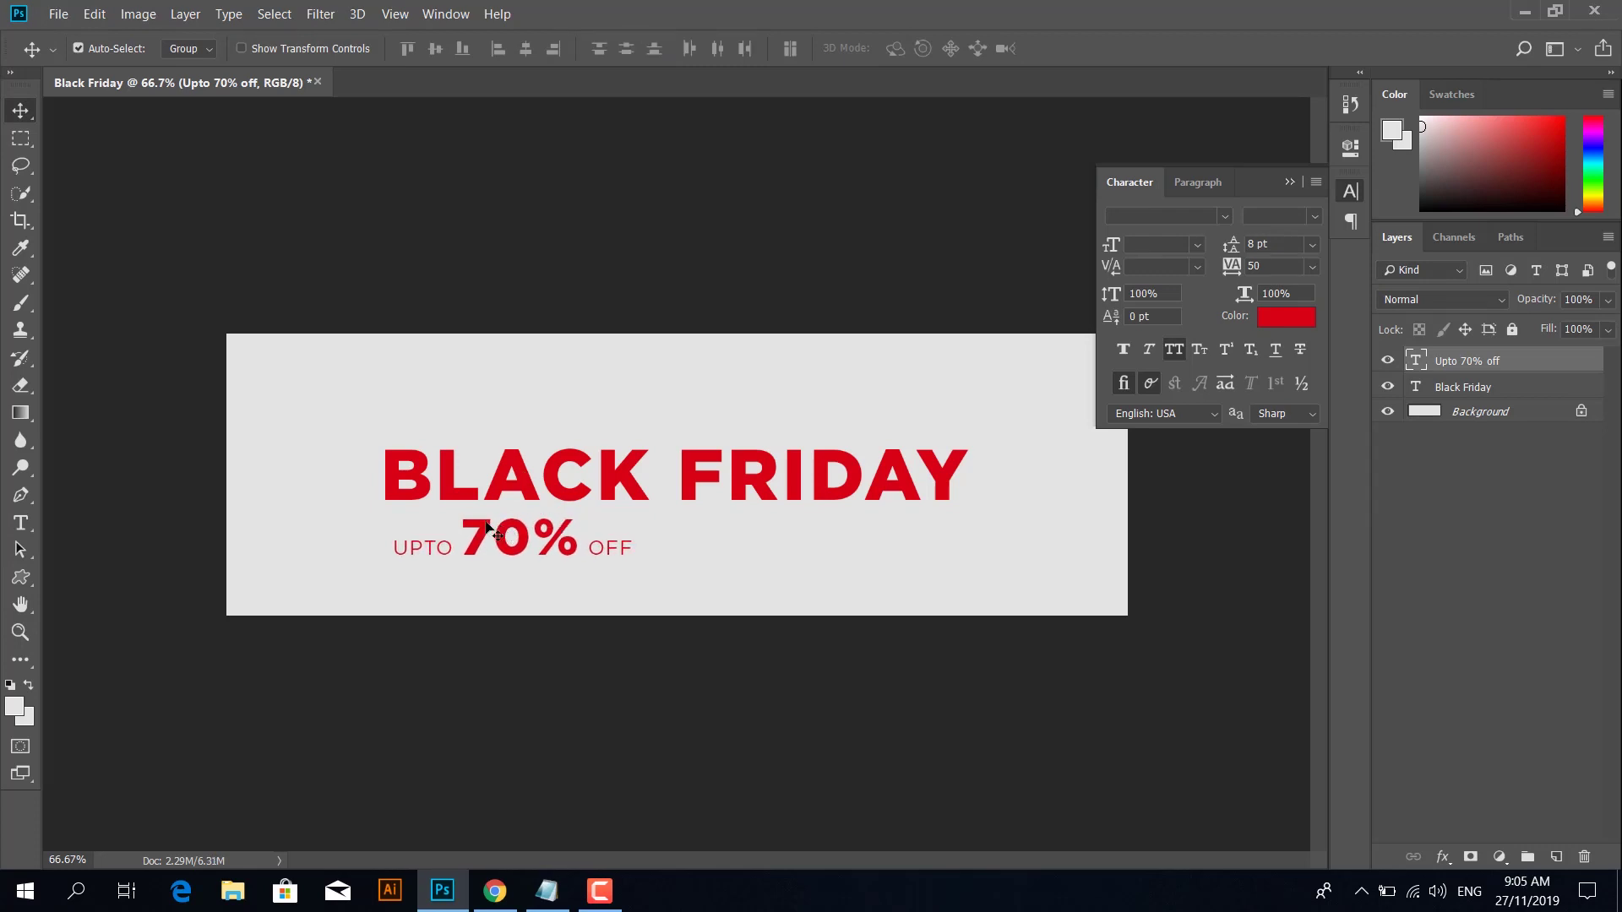
# Step: Duplicate the offer text to the right and retype it as GET AN EXTRA $15 OFF with a coupon code
pyautogui.hotkey('ctrl', 'j')
pyautogui.moveTo(485, 533); pyautogui.dragTo(787, 534)
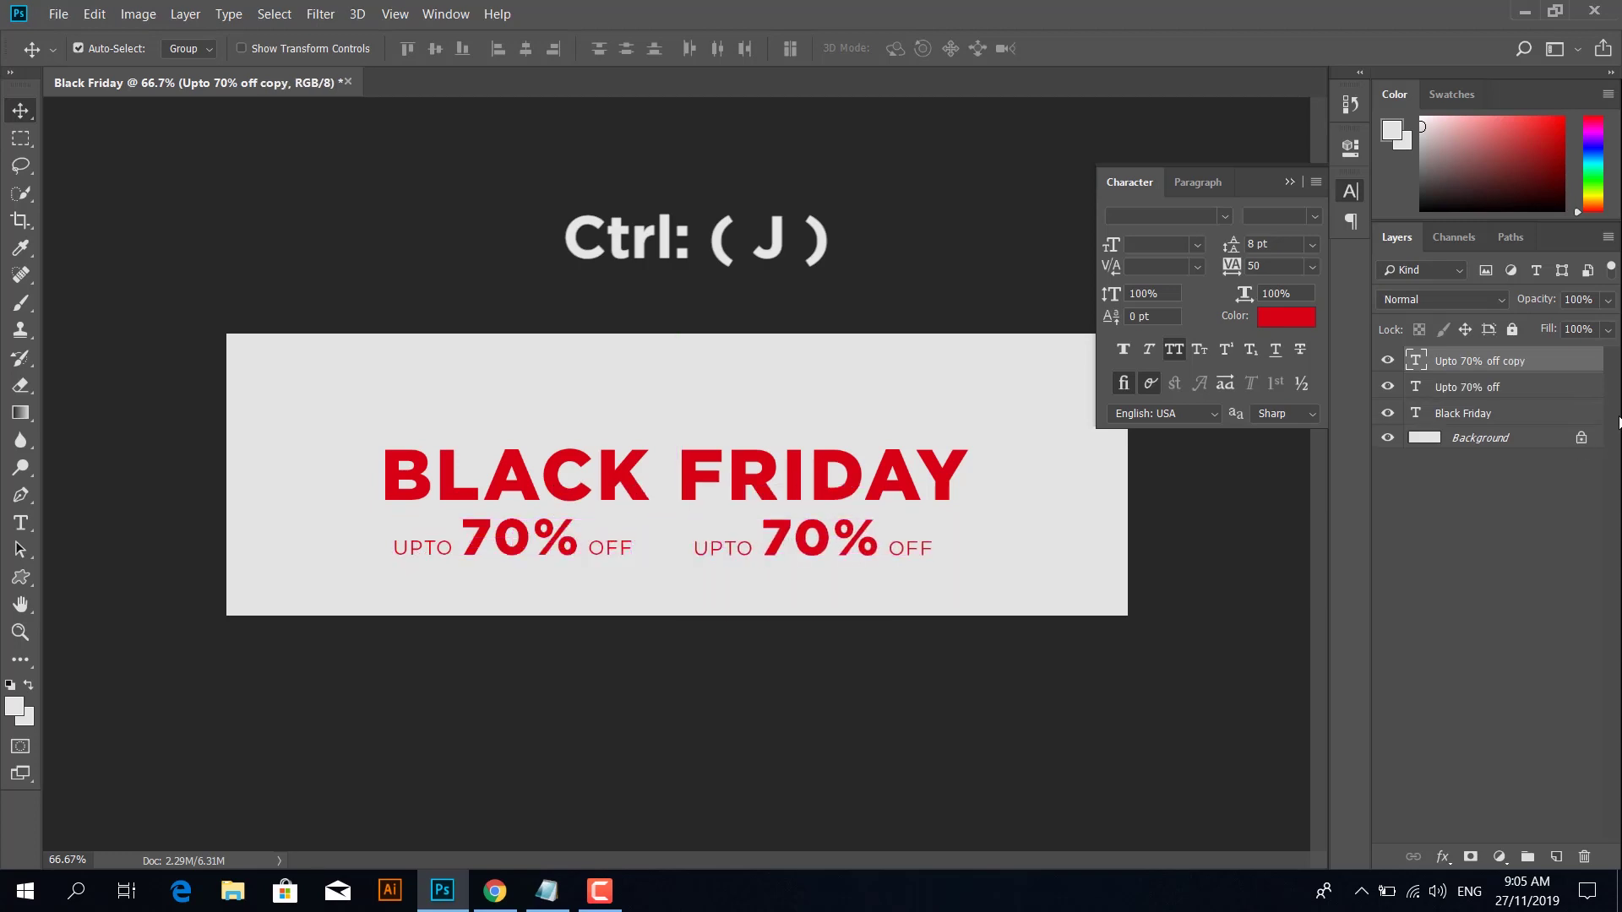
pyautogui.doubleClick(1416, 361)
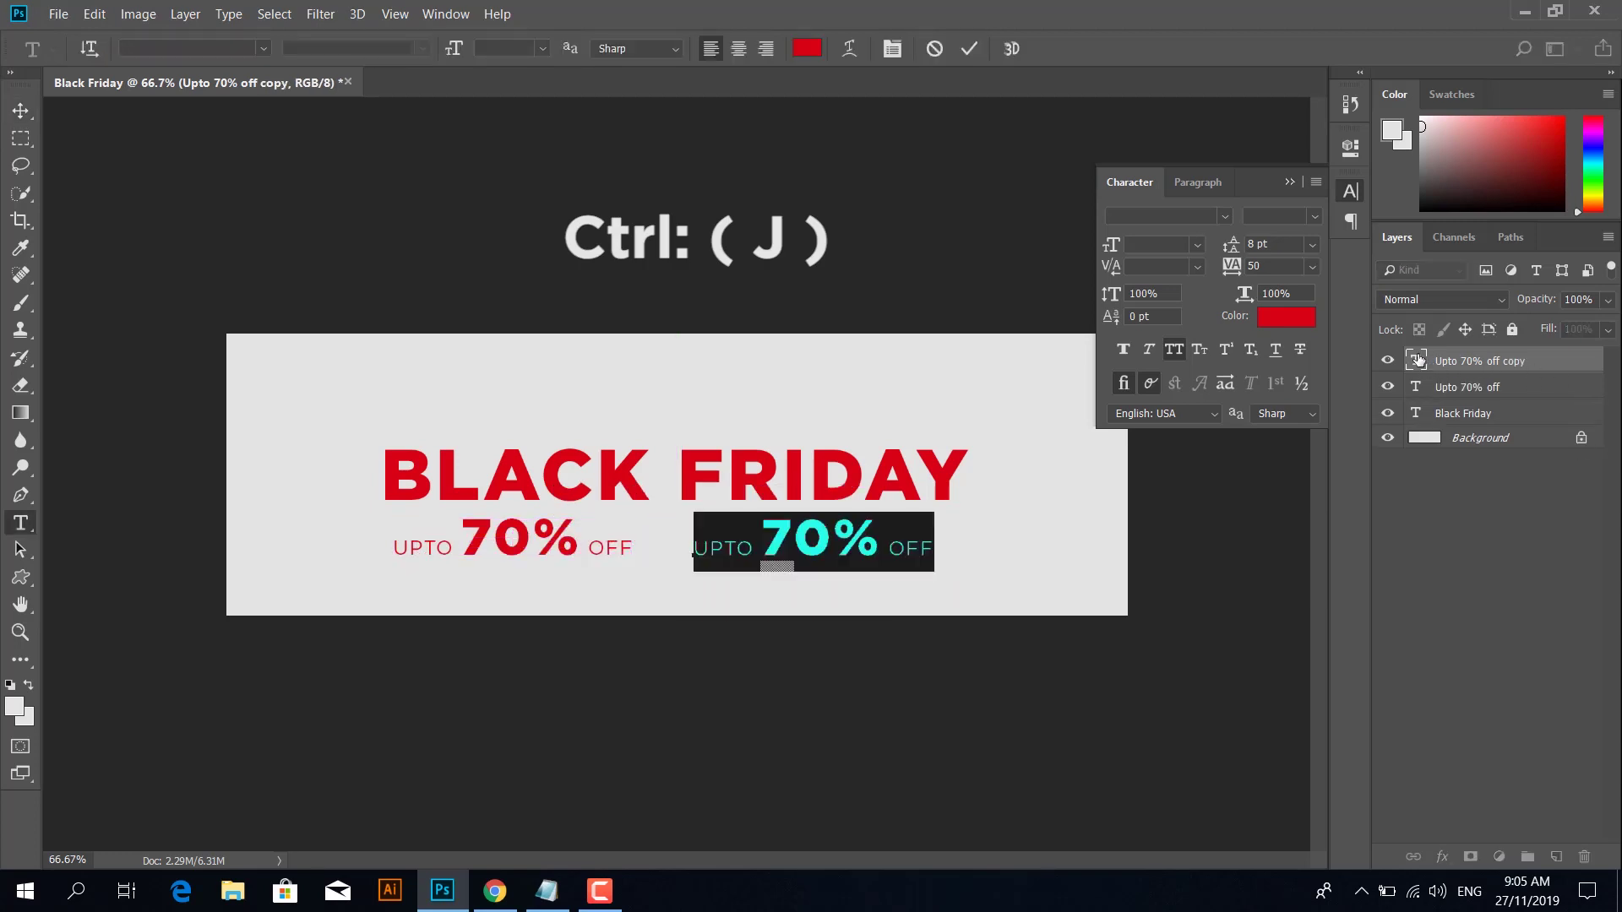
pyautogui.write('GET AN EXT')
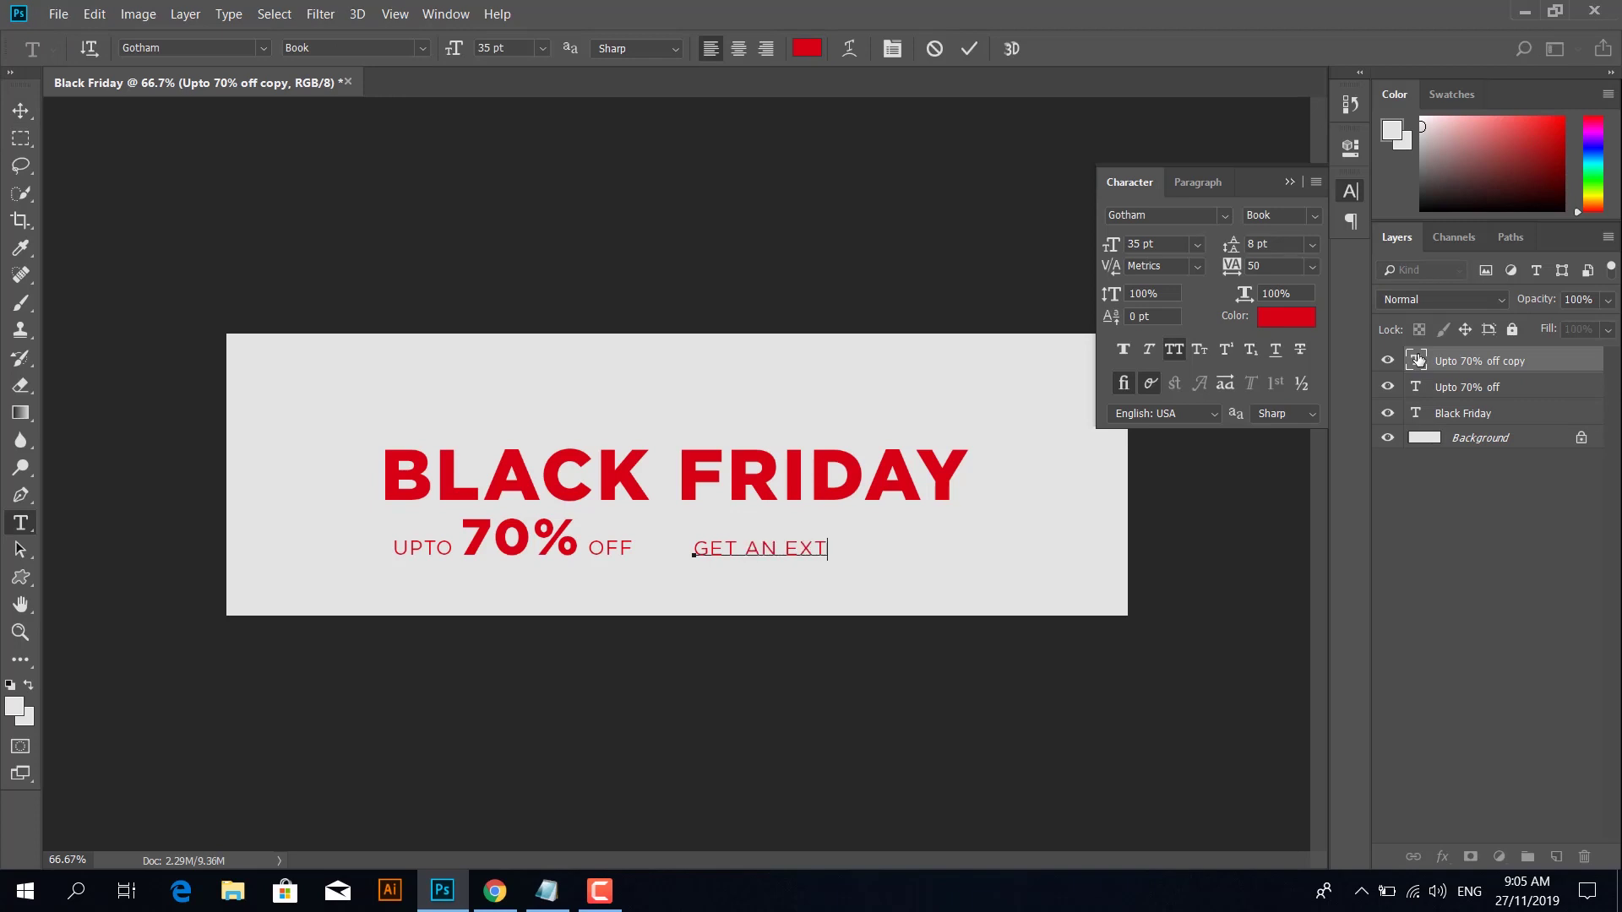
pyautogui.write('RA 15%')
pyautogui.press('BackSpace')
pyautogui.write('$15 OFF')
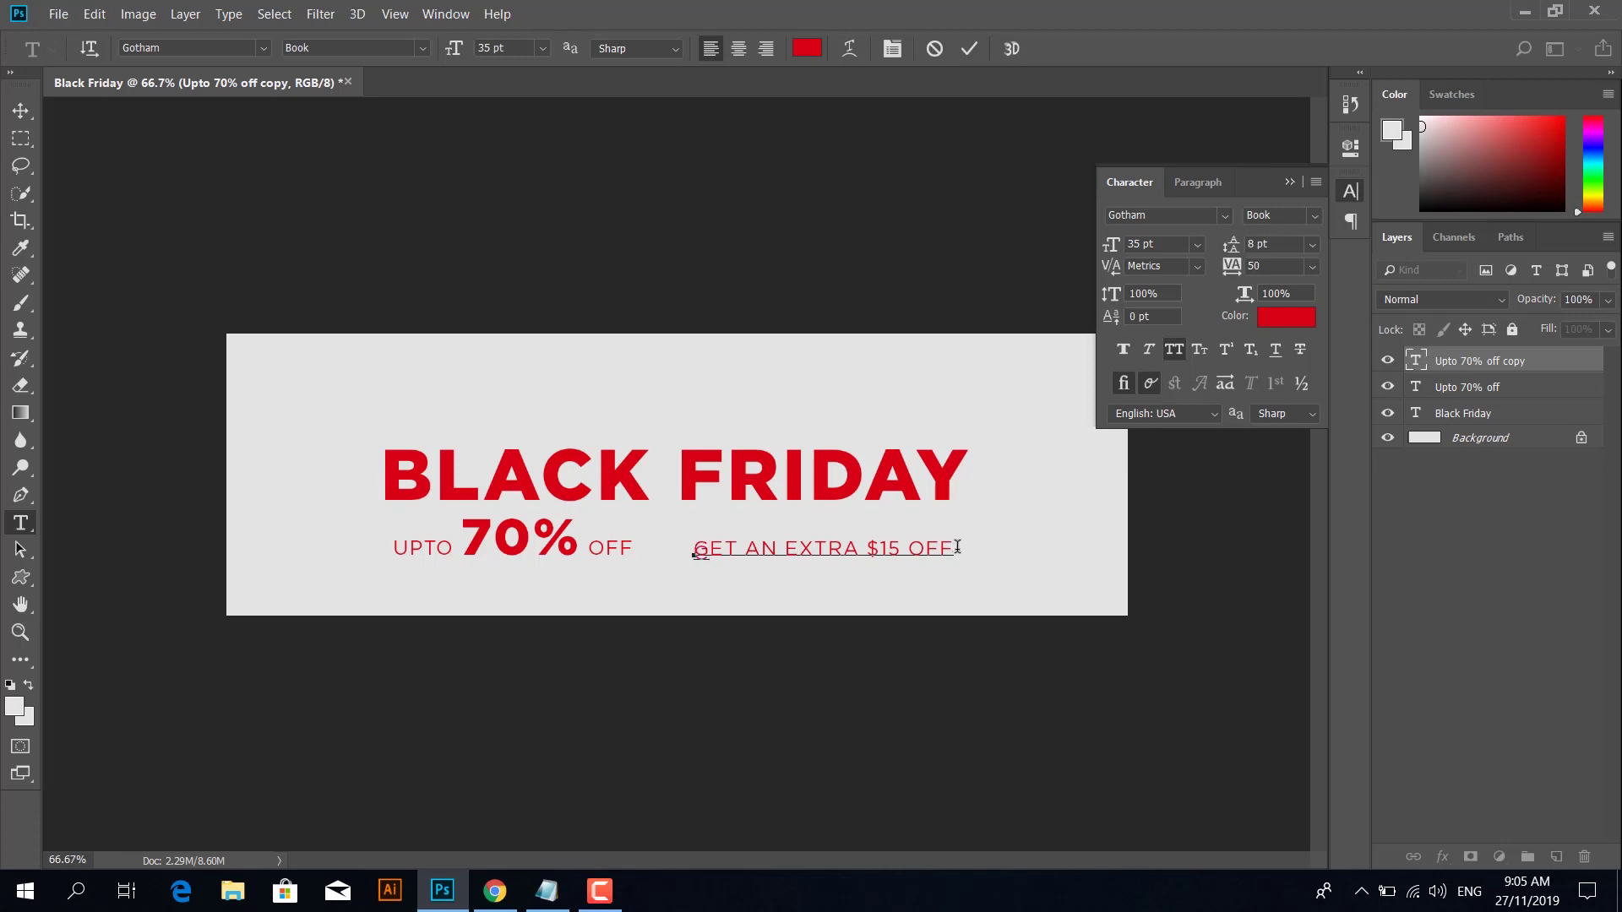
pyautogui.write('OUPON')
pyautogui.write(' CODE')
pyautogui.write('15')
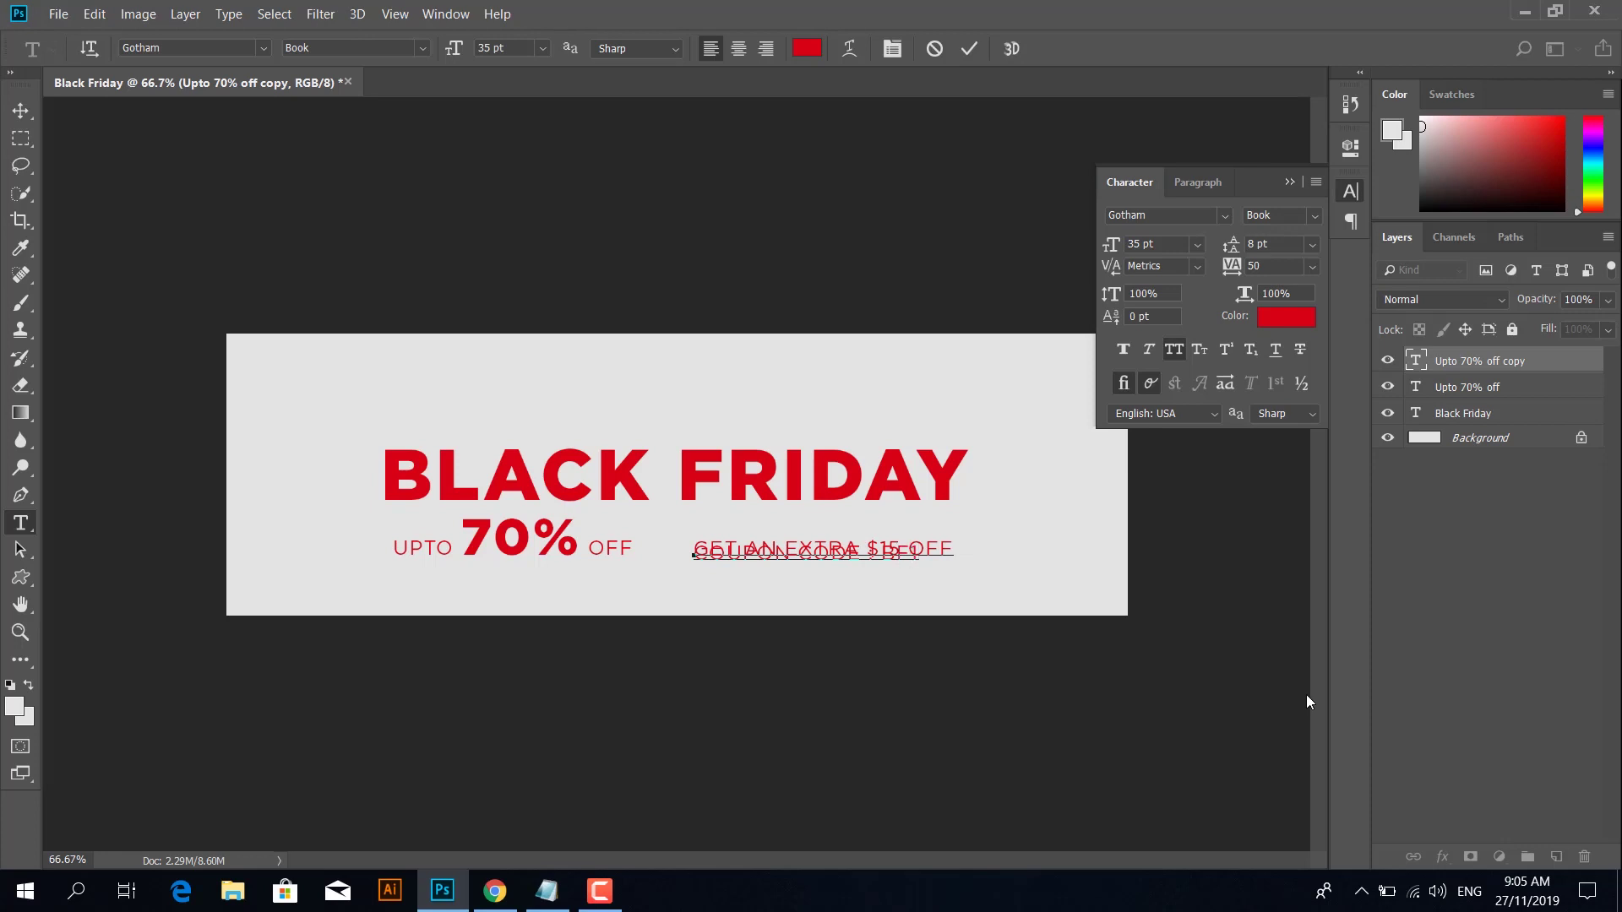
# Step: Set the two-line offer's leading to Auto and delete the word COUPON
pyautogui.hotkey('ctrl', 'a')
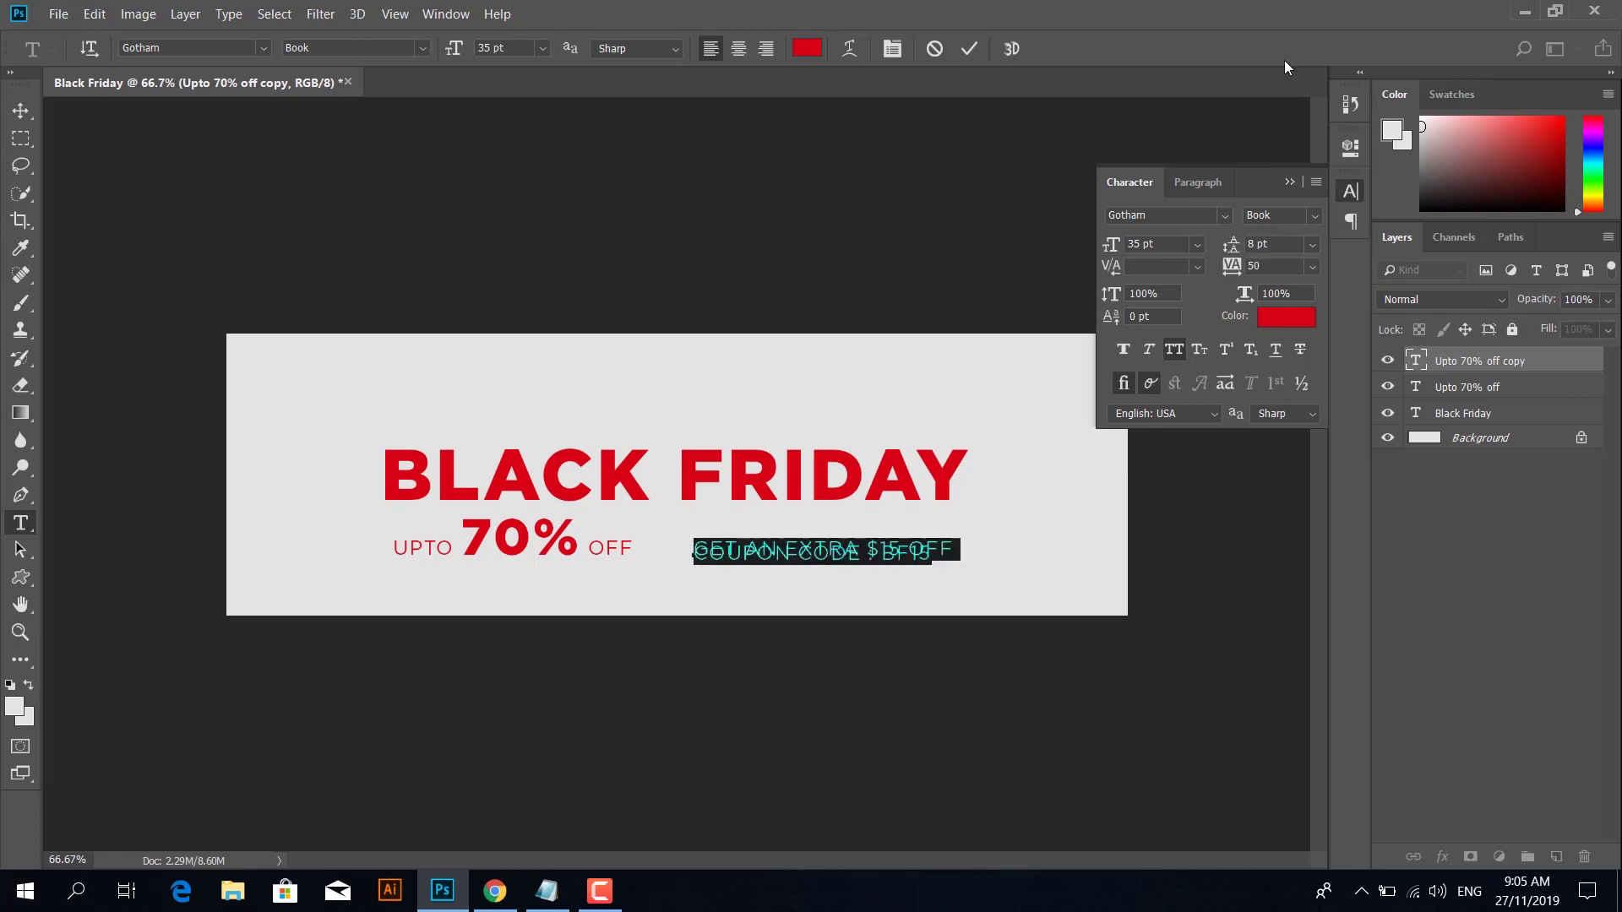
pyautogui.click(1308, 245)
pyautogui.click(1298, 269)
pyautogui.moveTo(798, 573); pyautogui.dragTo(683, 578)
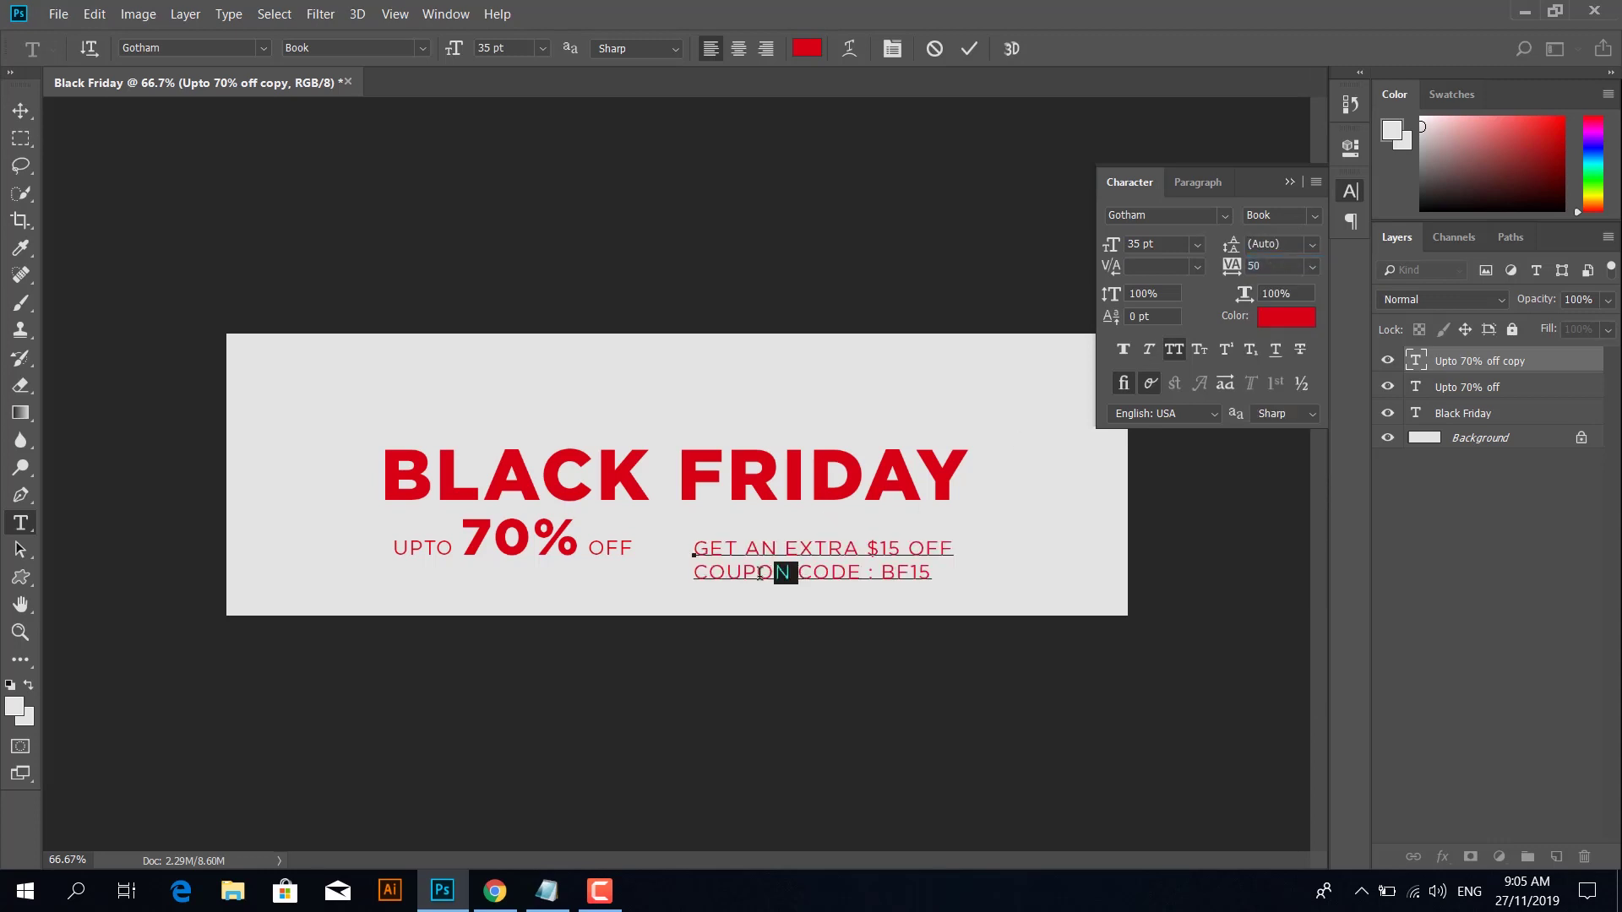
pyautogui.press('BackSpace')
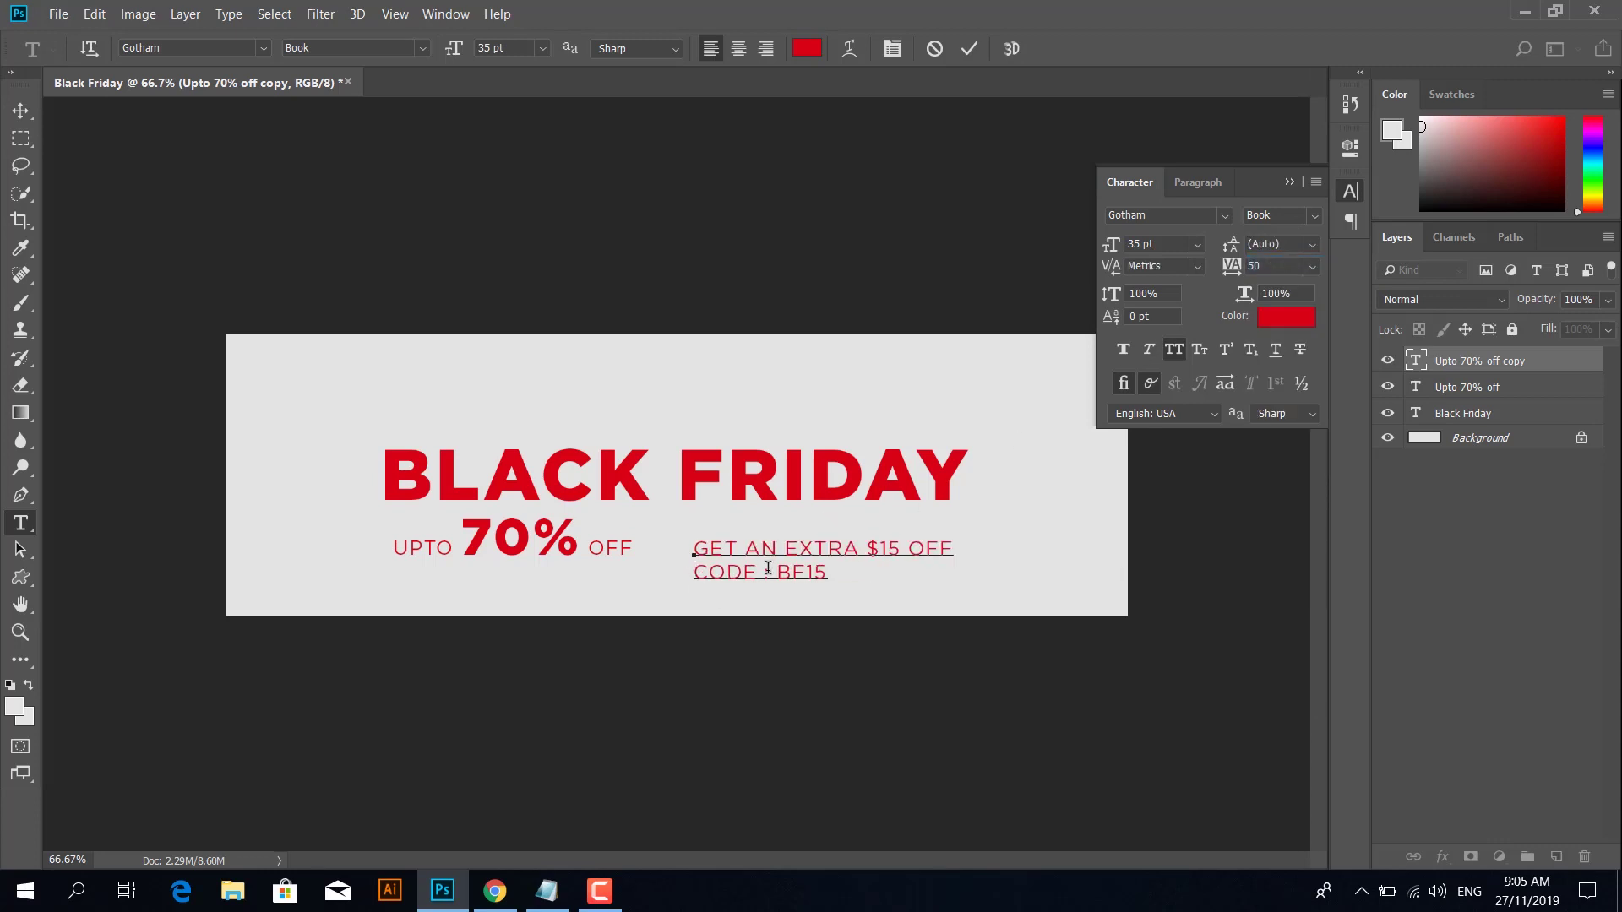
pyautogui.hotkey('ctrl', 'a')
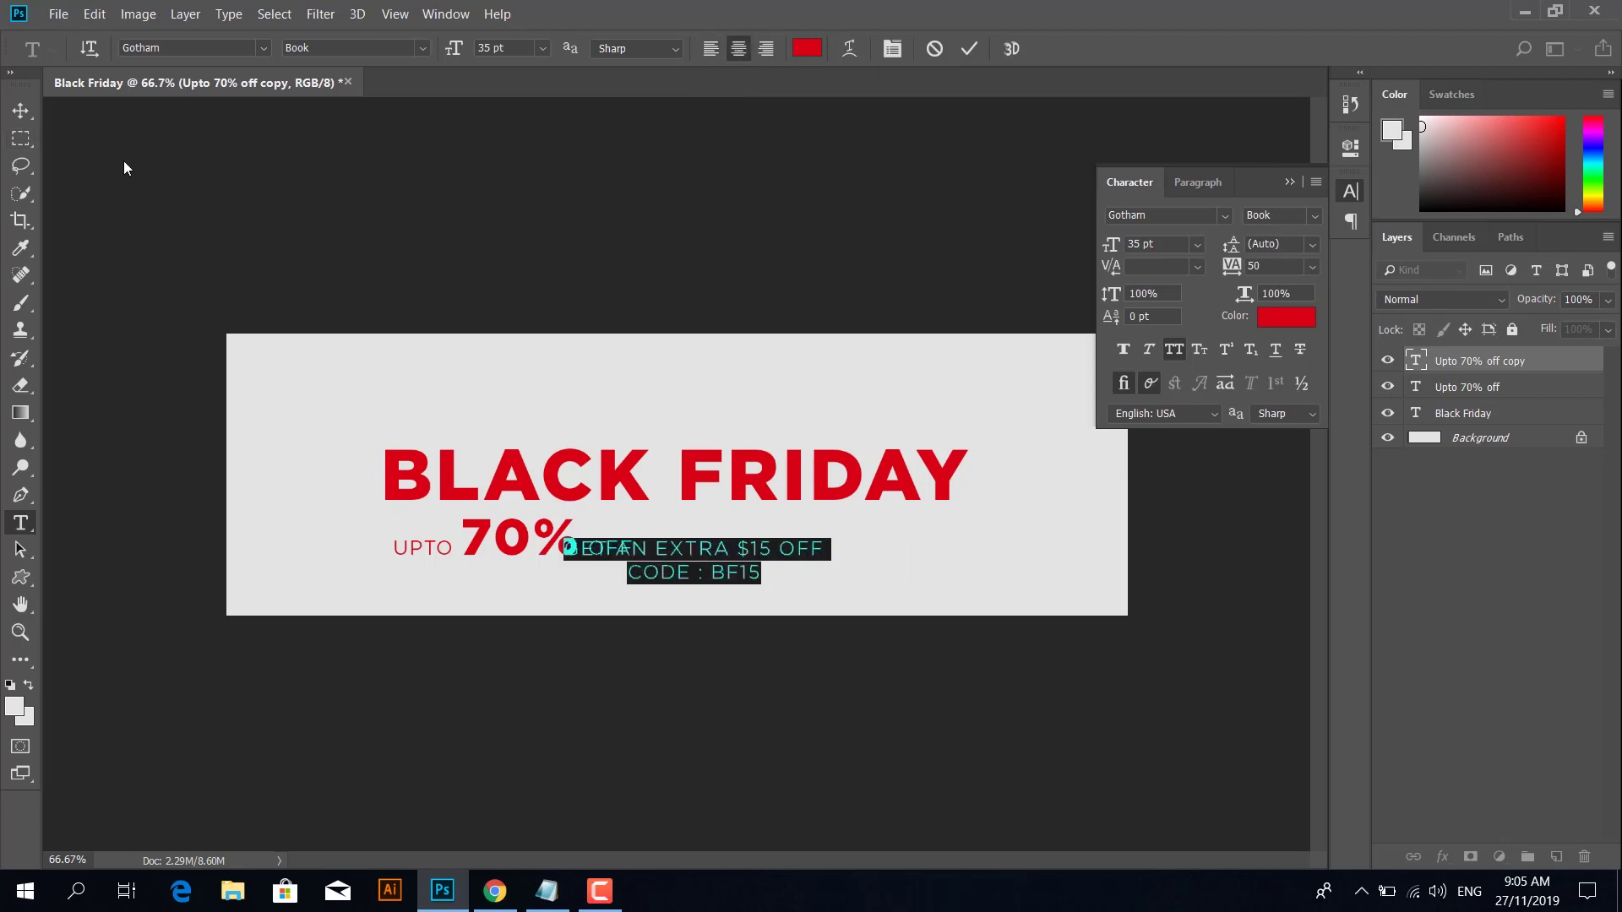
# Step: Move the extra offer up beside the first and make $15 Gotham Black
pyautogui.click(26, 109)
pyautogui.moveTo(708, 556); pyautogui.dragTo(862, 523)
pyautogui.press('t')
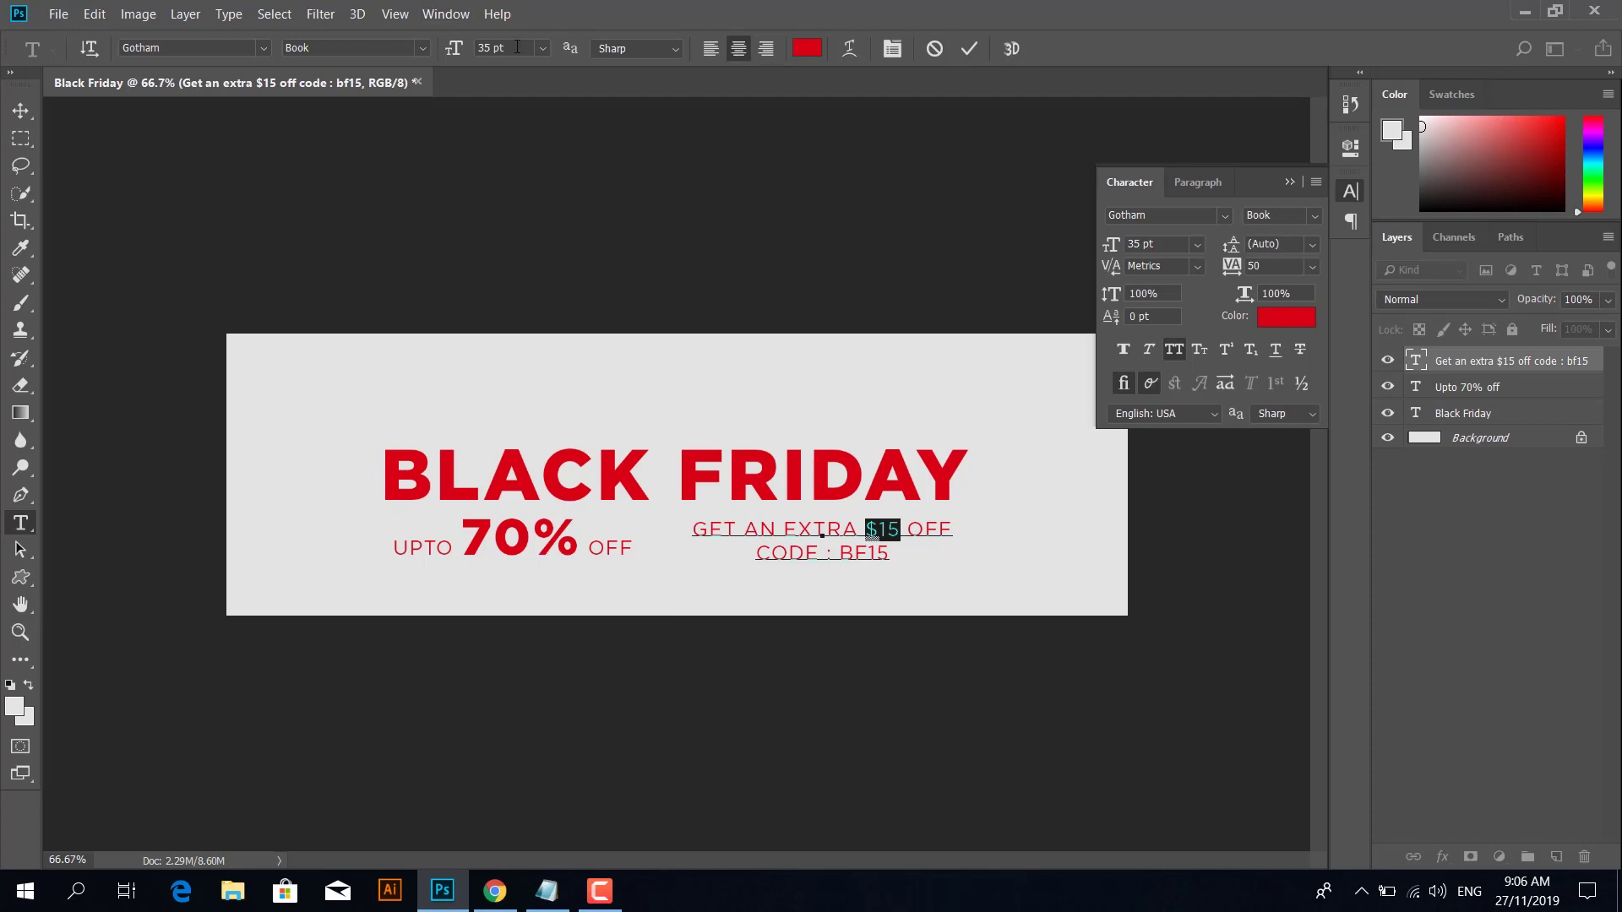
pyautogui.click(482, 46)
pyautogui.click(423, 48)
pyautogui.click(365, 237)
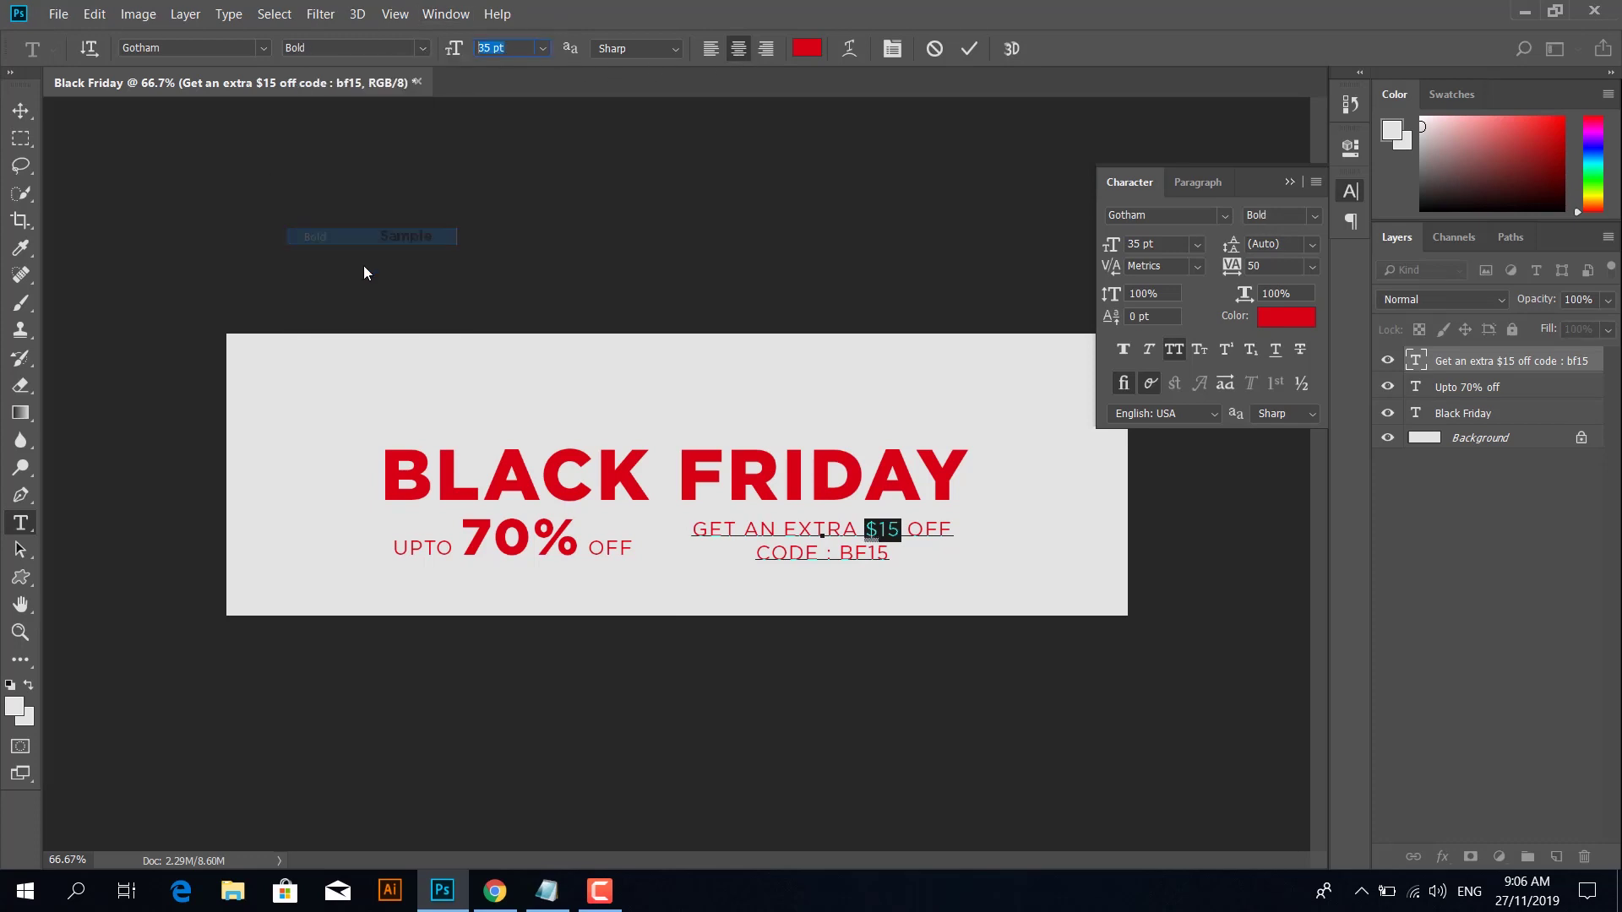
pyautogui.click(423, 48)
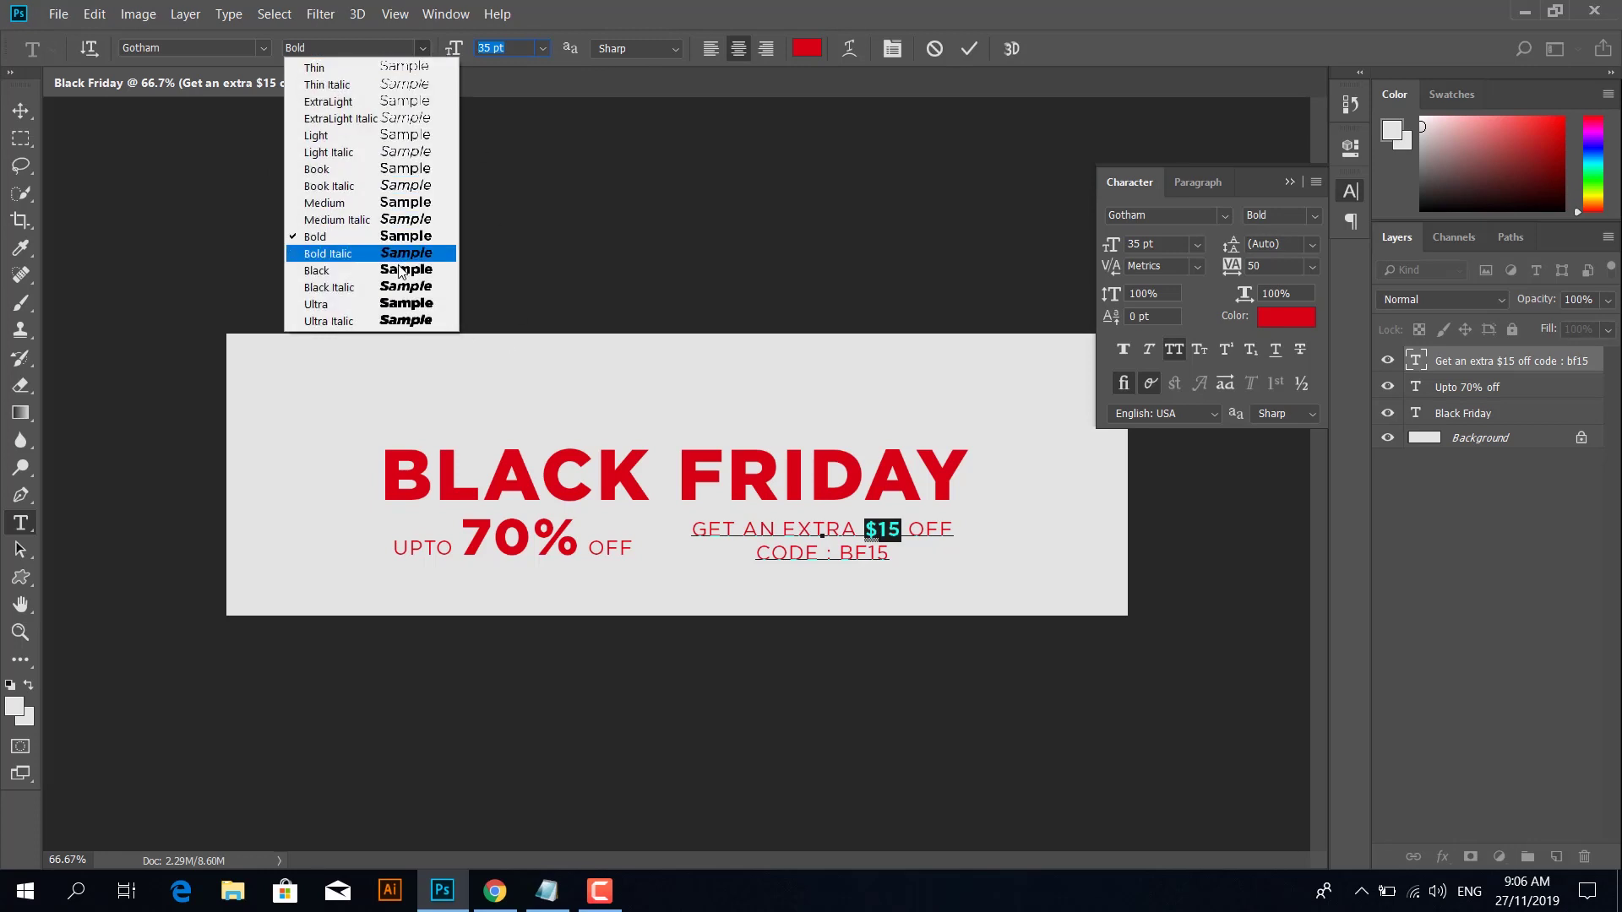
pyautogui.click(372, 273)
# Step: Make BF15 Gotham Black and remove the space before the colon in CODE: BF15
pyautogui.moveTo(842, 552); pyautogui.dragTo(891, 552)
pyautogui.click(419, 48)
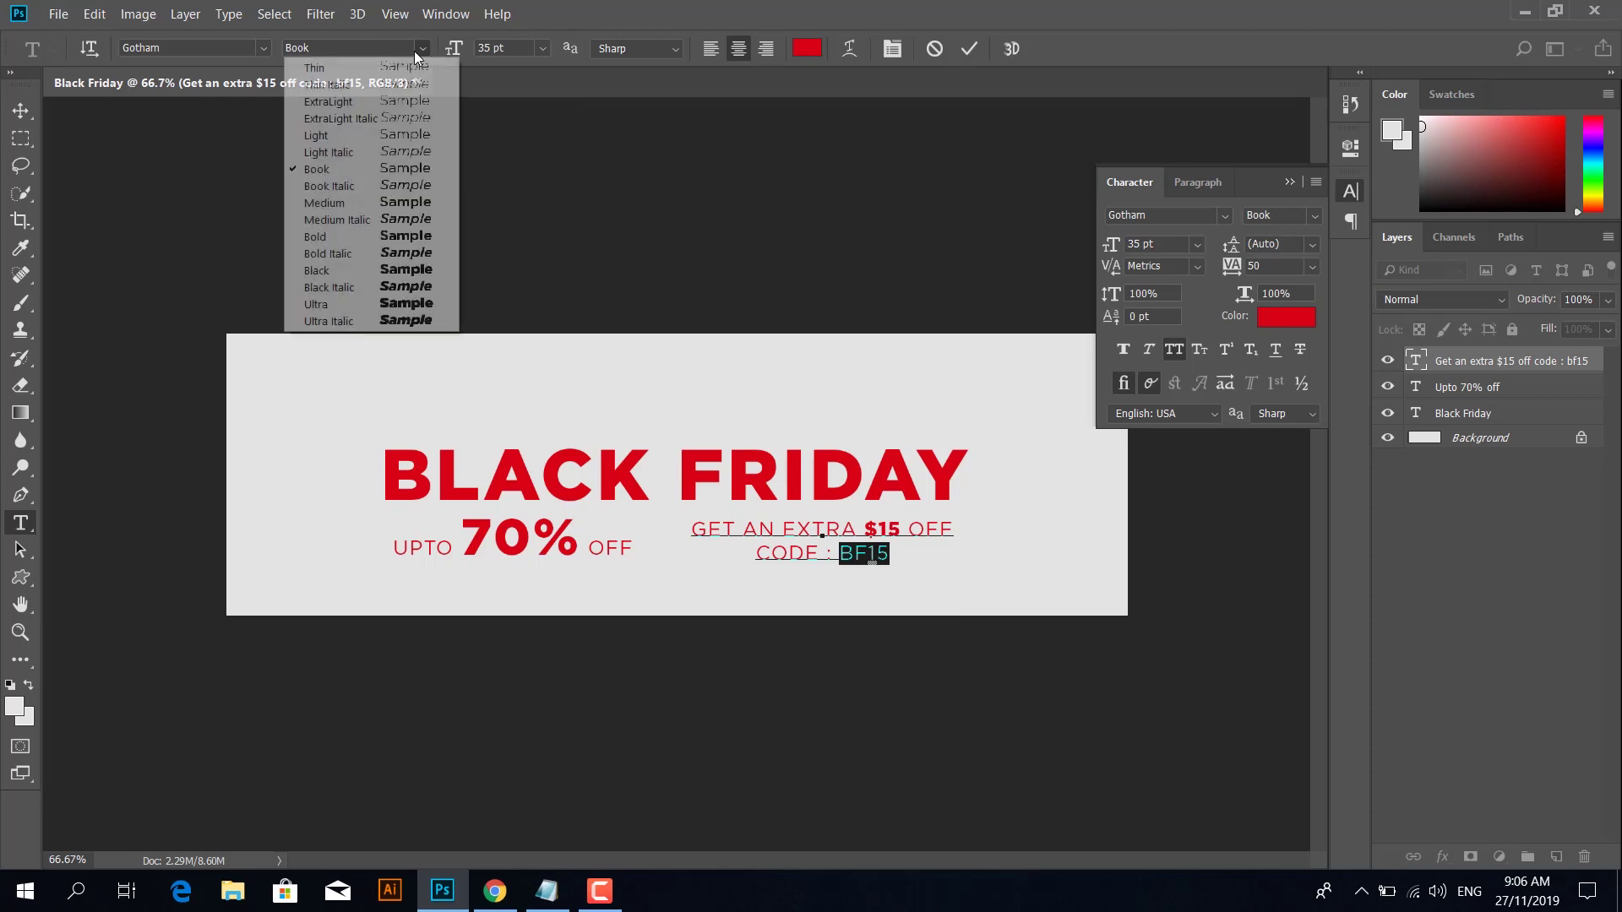
pyautogui.click(372, 268)
pyautogui.click(810, 551)
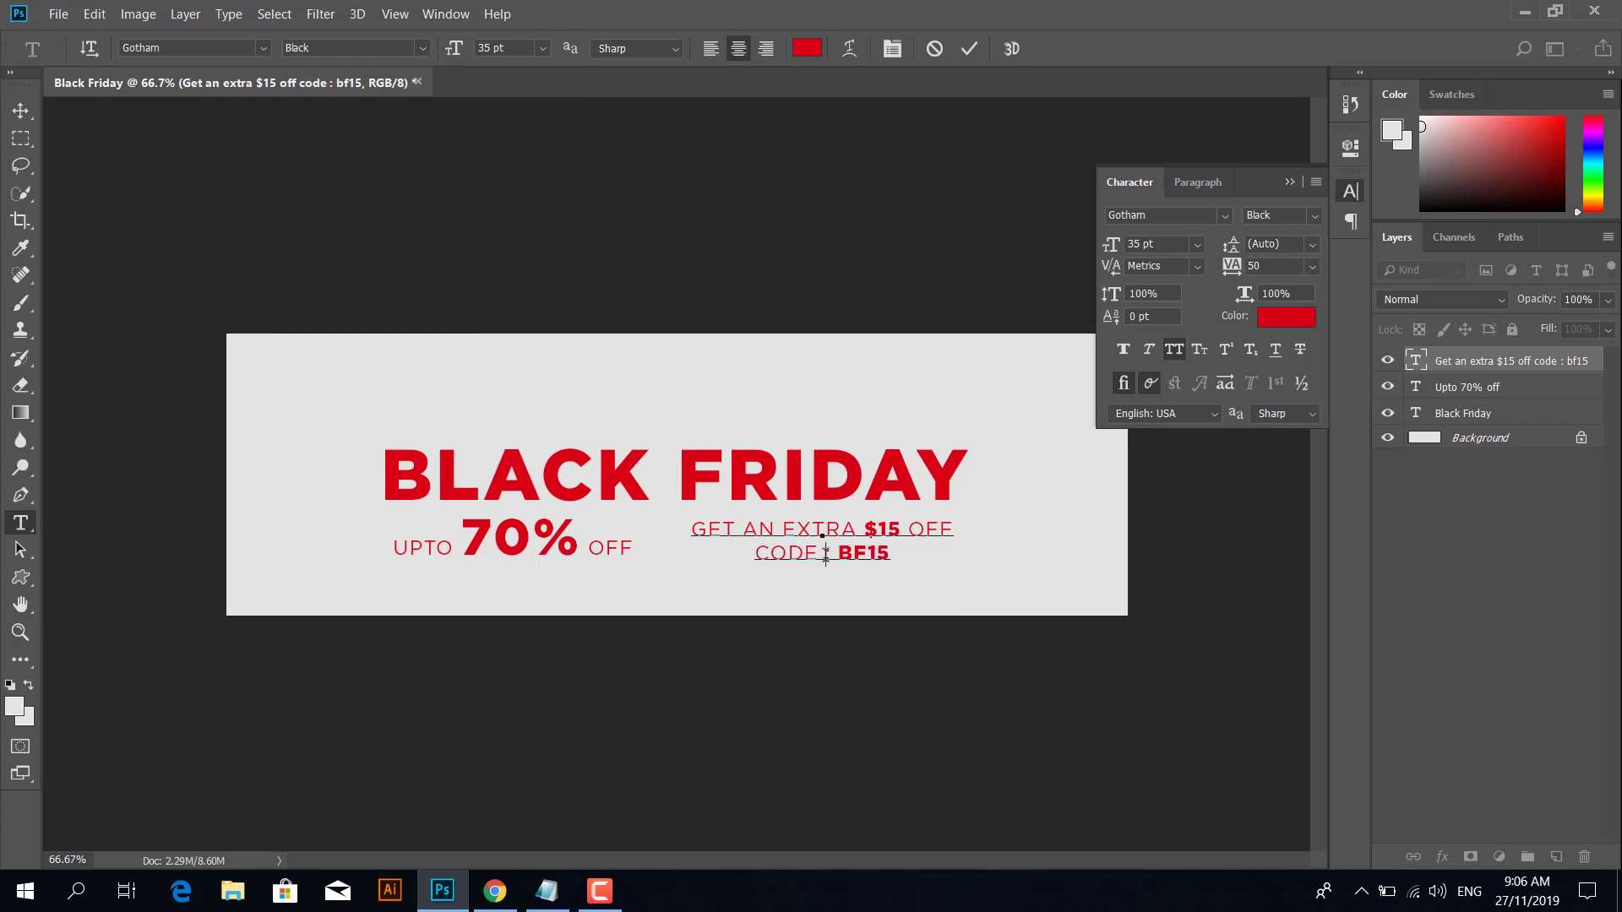
pyautogui.write('\\')
pyautogui.press('BackSpace')
pyautogui.press('BackSpace')
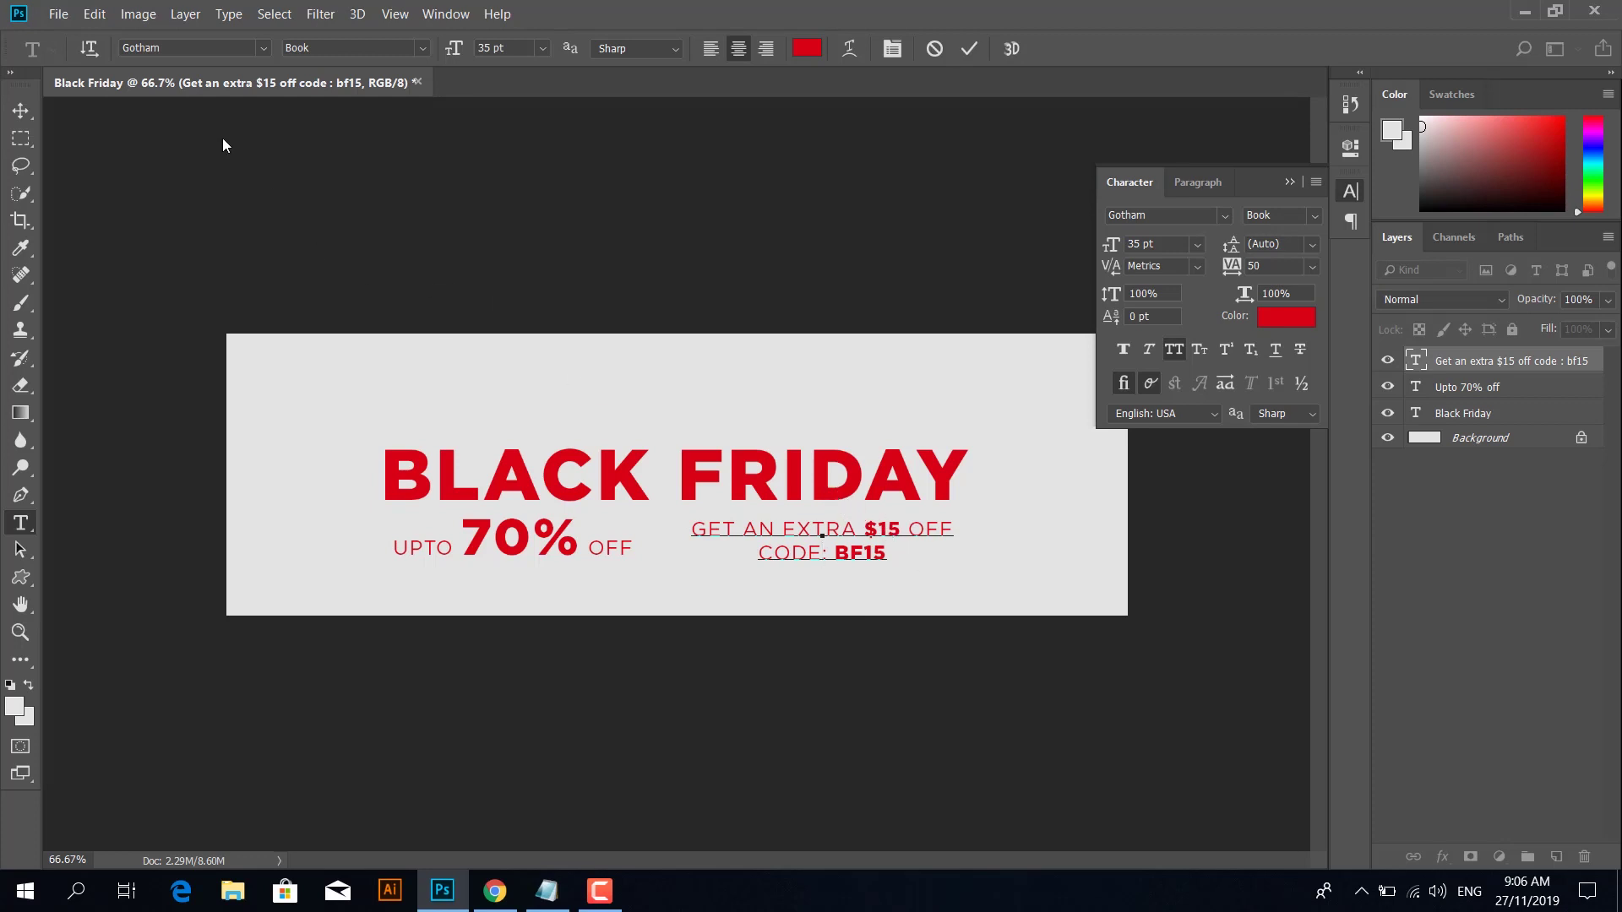
pyautogui.click(21, 113)
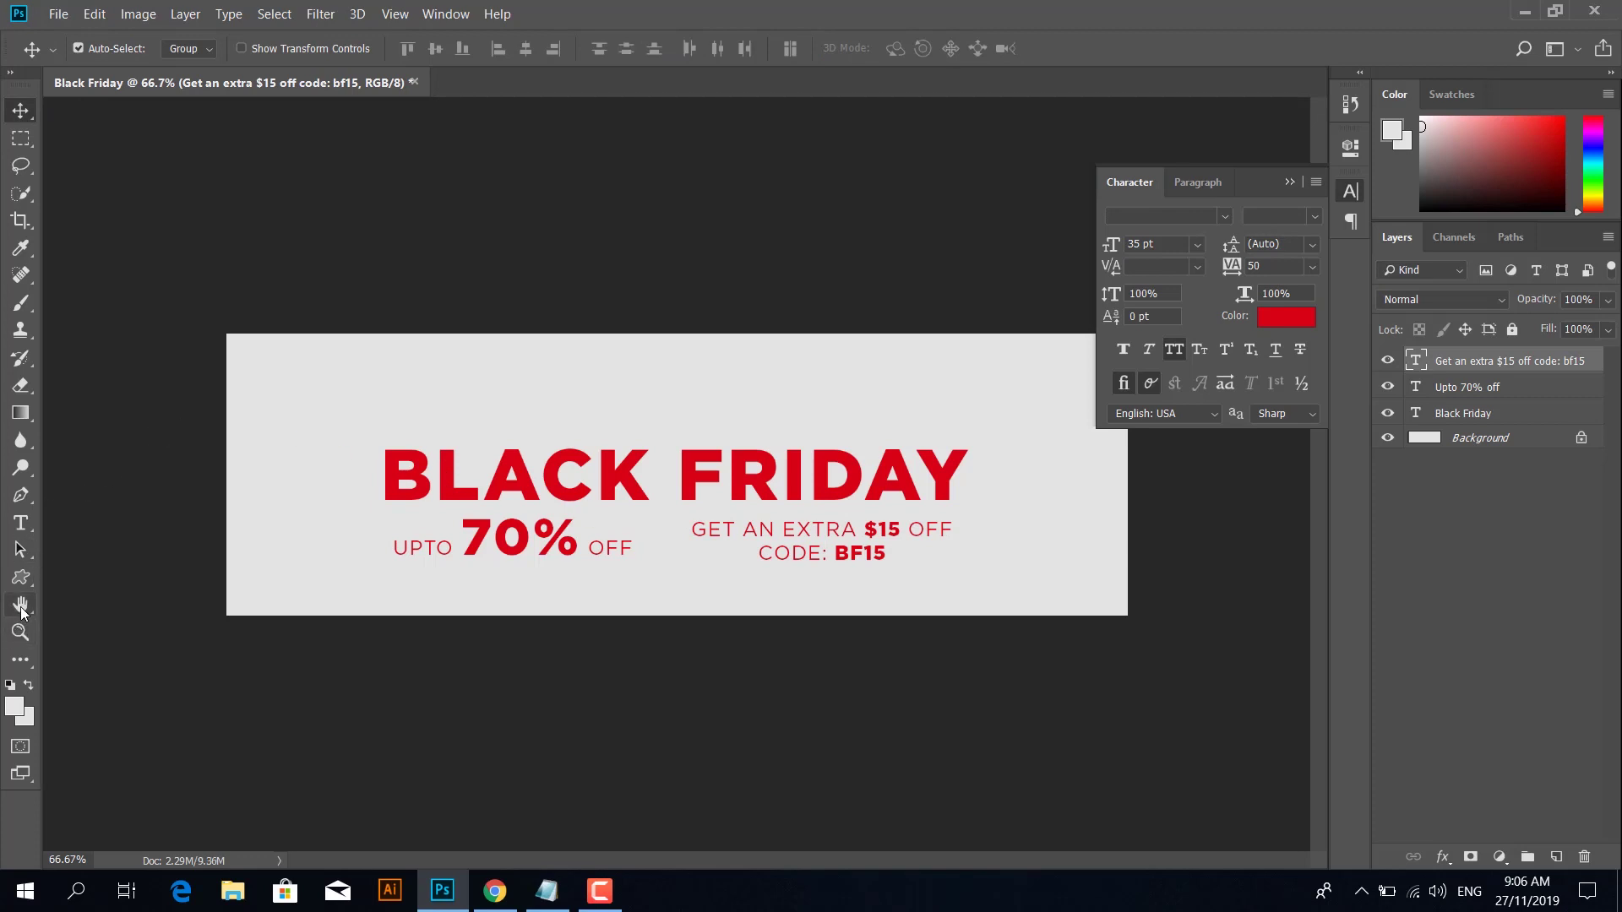
# Step: Draw a vertical line between the two offers with its fill set to No Color
pyautogui.moveTo(23, 583); pyautogui.dragTo(118, 645)
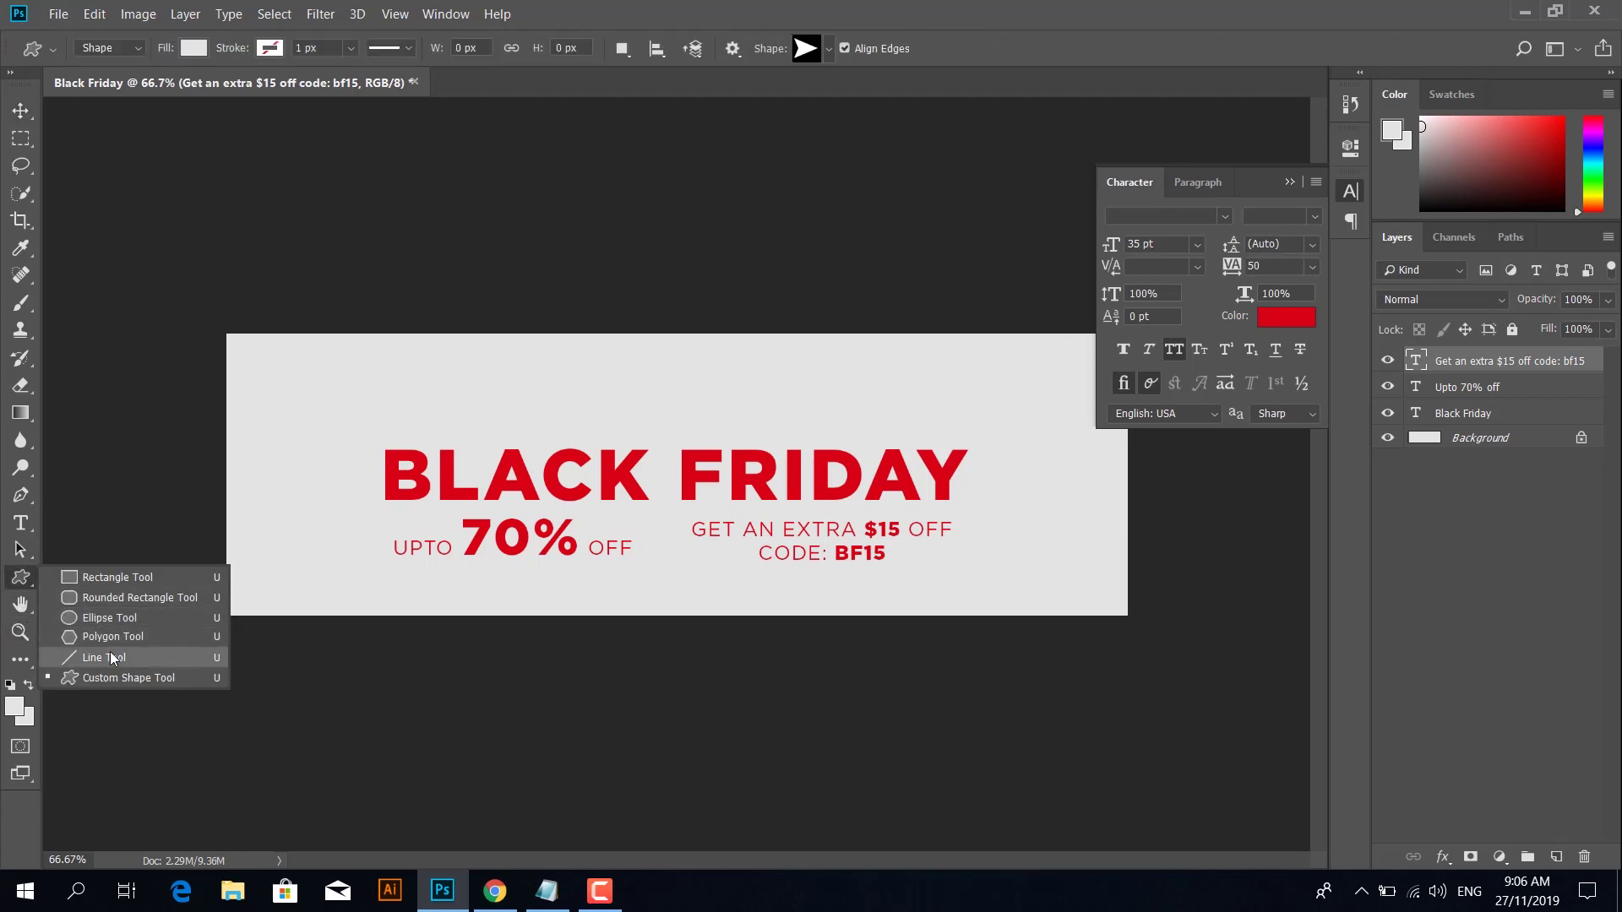
pyautogui.moveTo(663, 509); pyautogui.dragTo(664, 573)
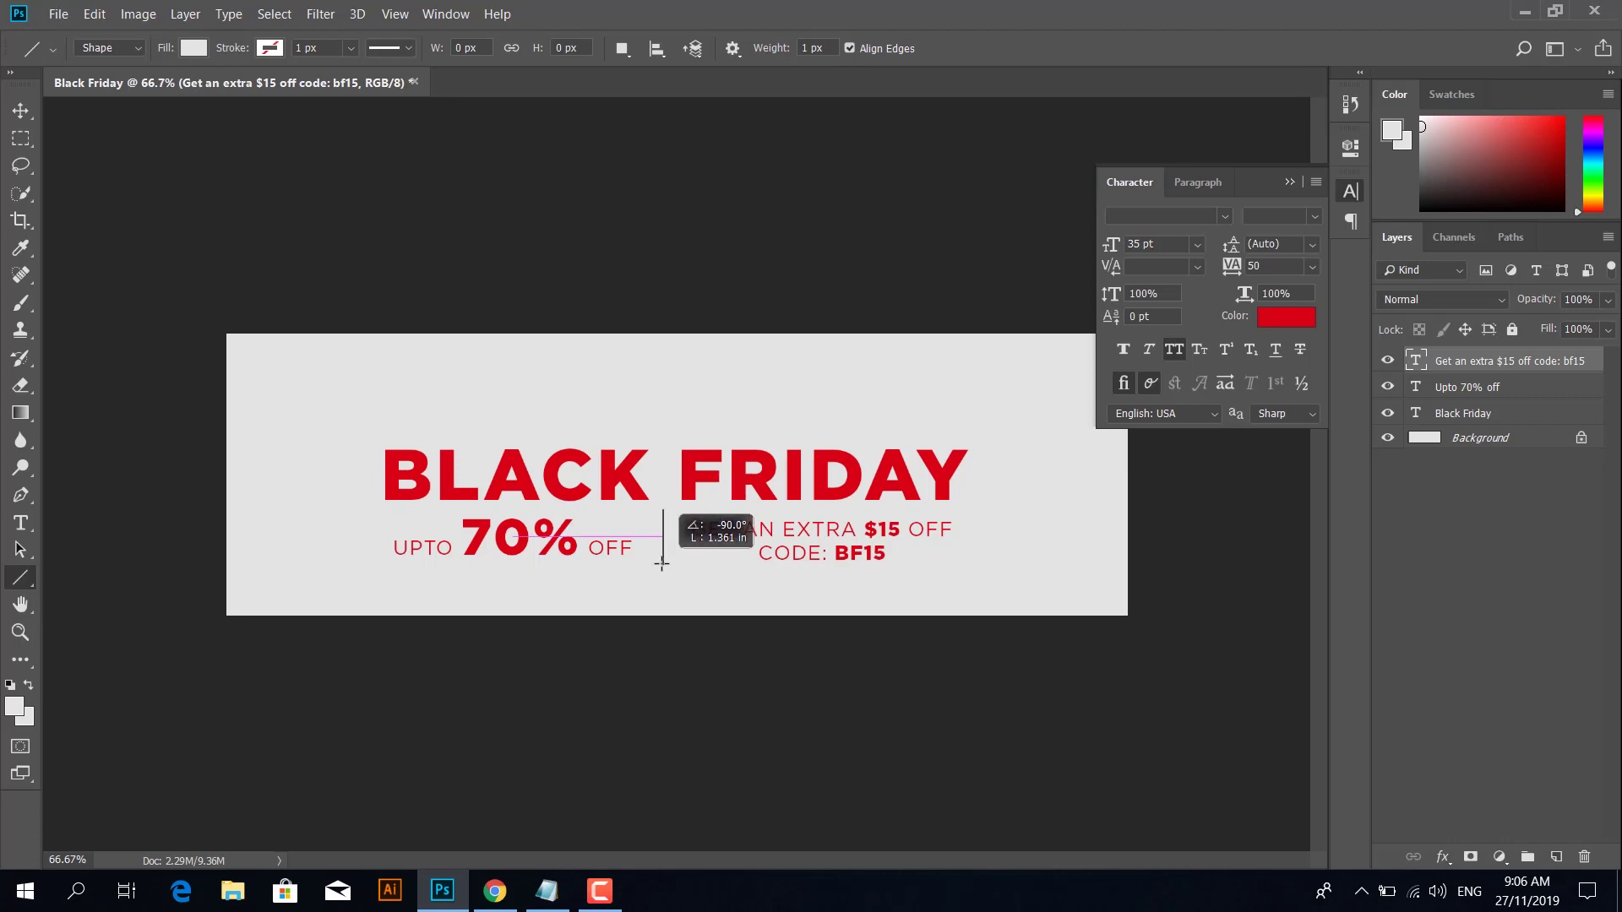
pyautogui.moveTo(664, 573); pyautogui.dragTo(660, 564)
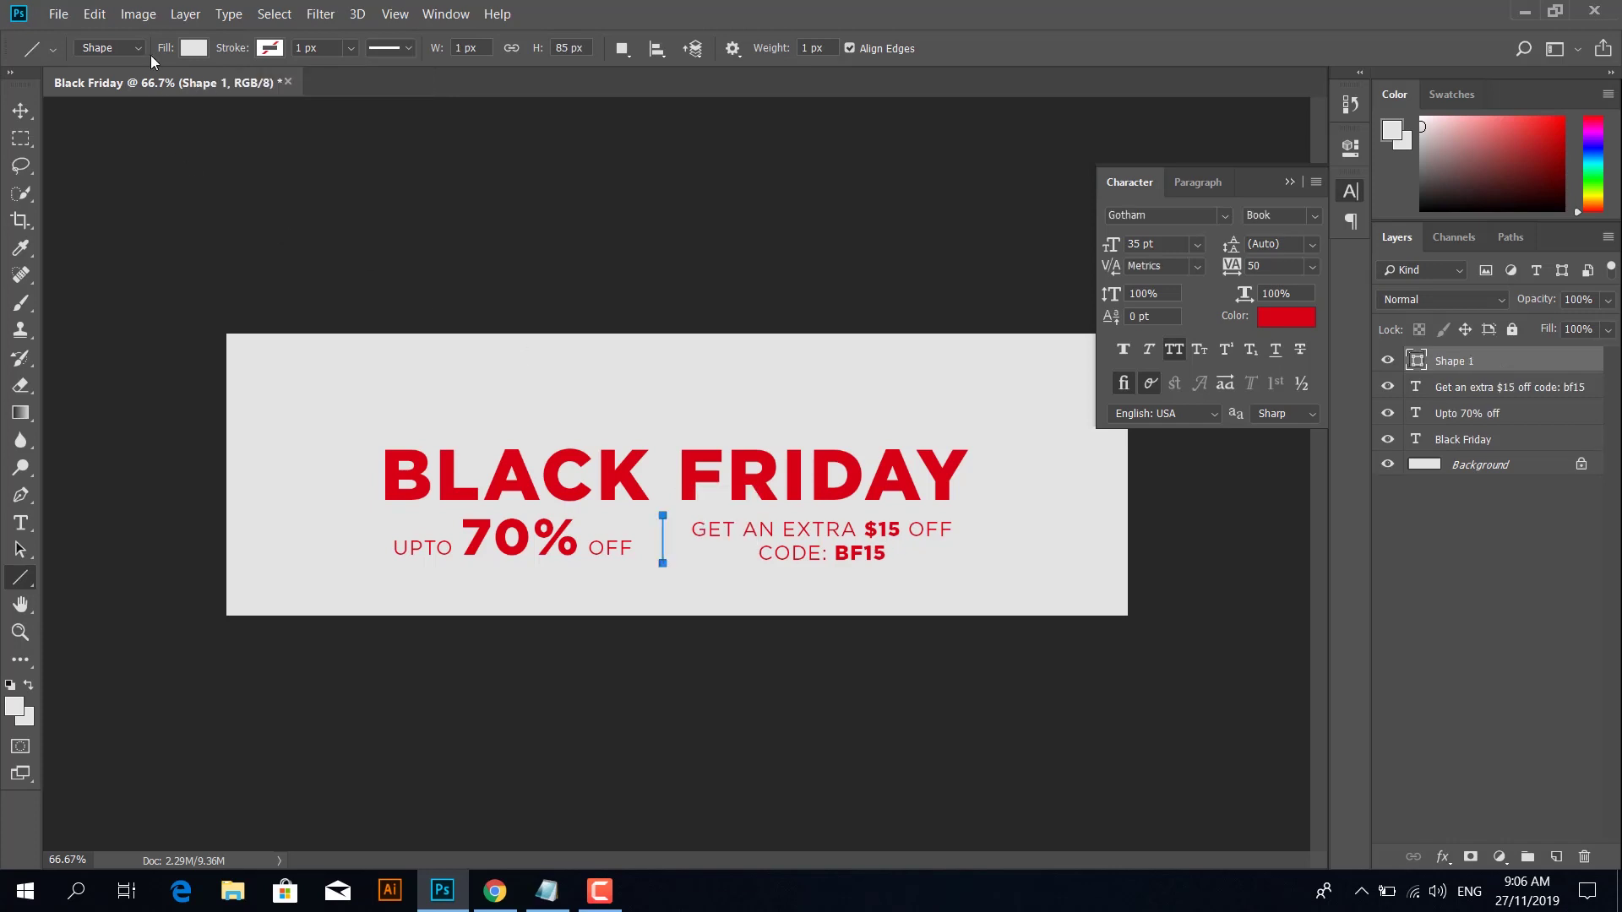
pyautogui.click(193, 48)
pyautogui.click(115, 91)
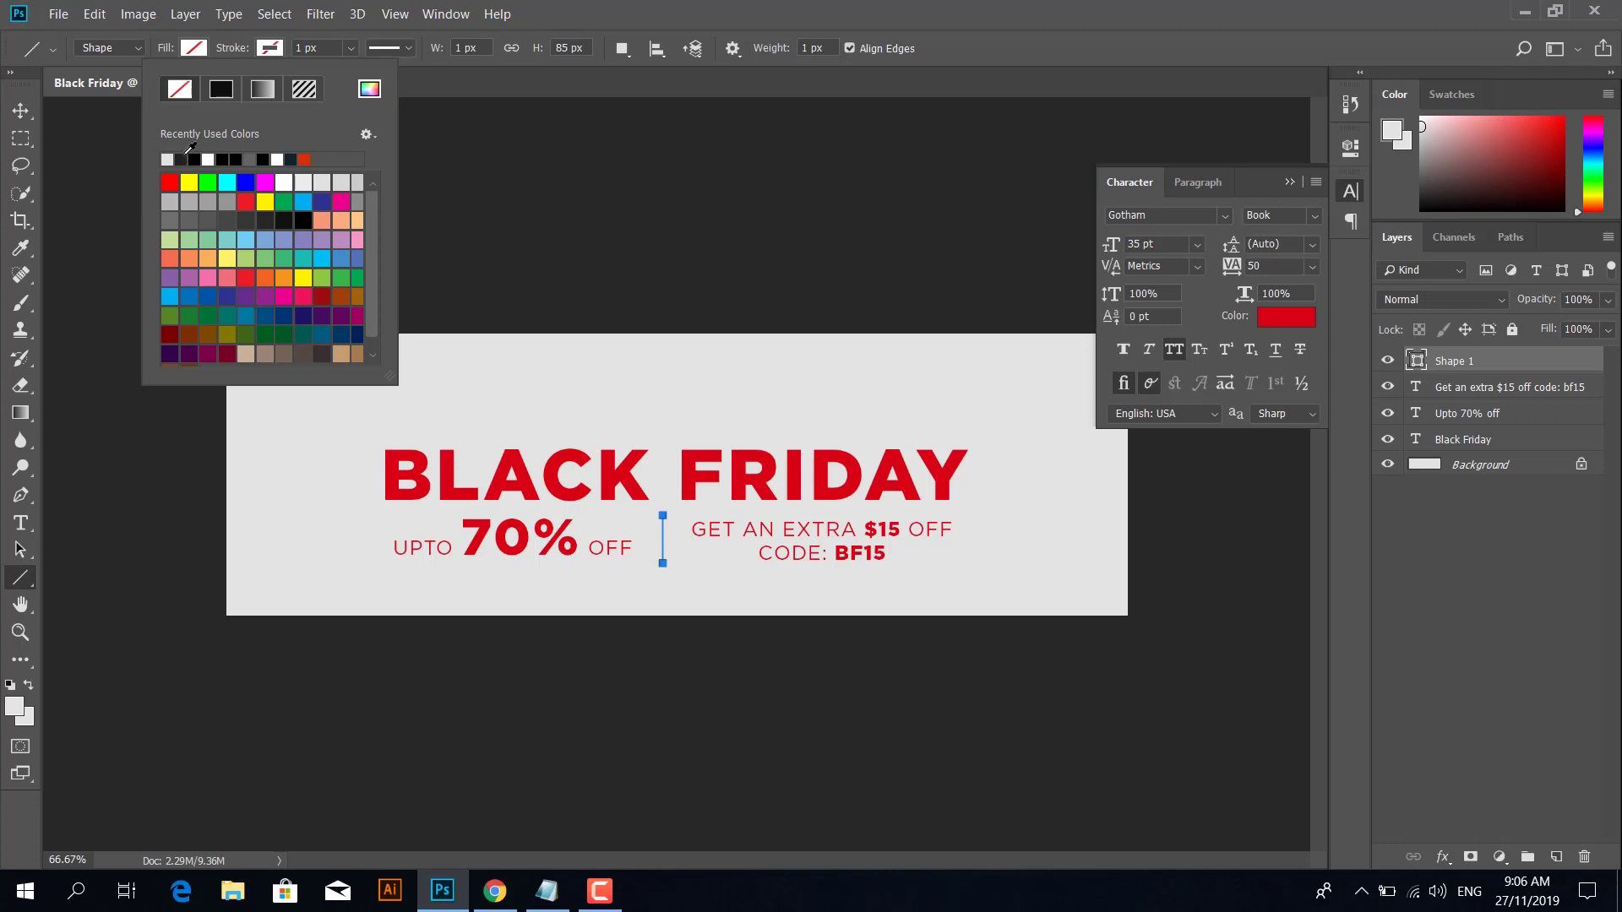
pyautogui.click(21, 110)
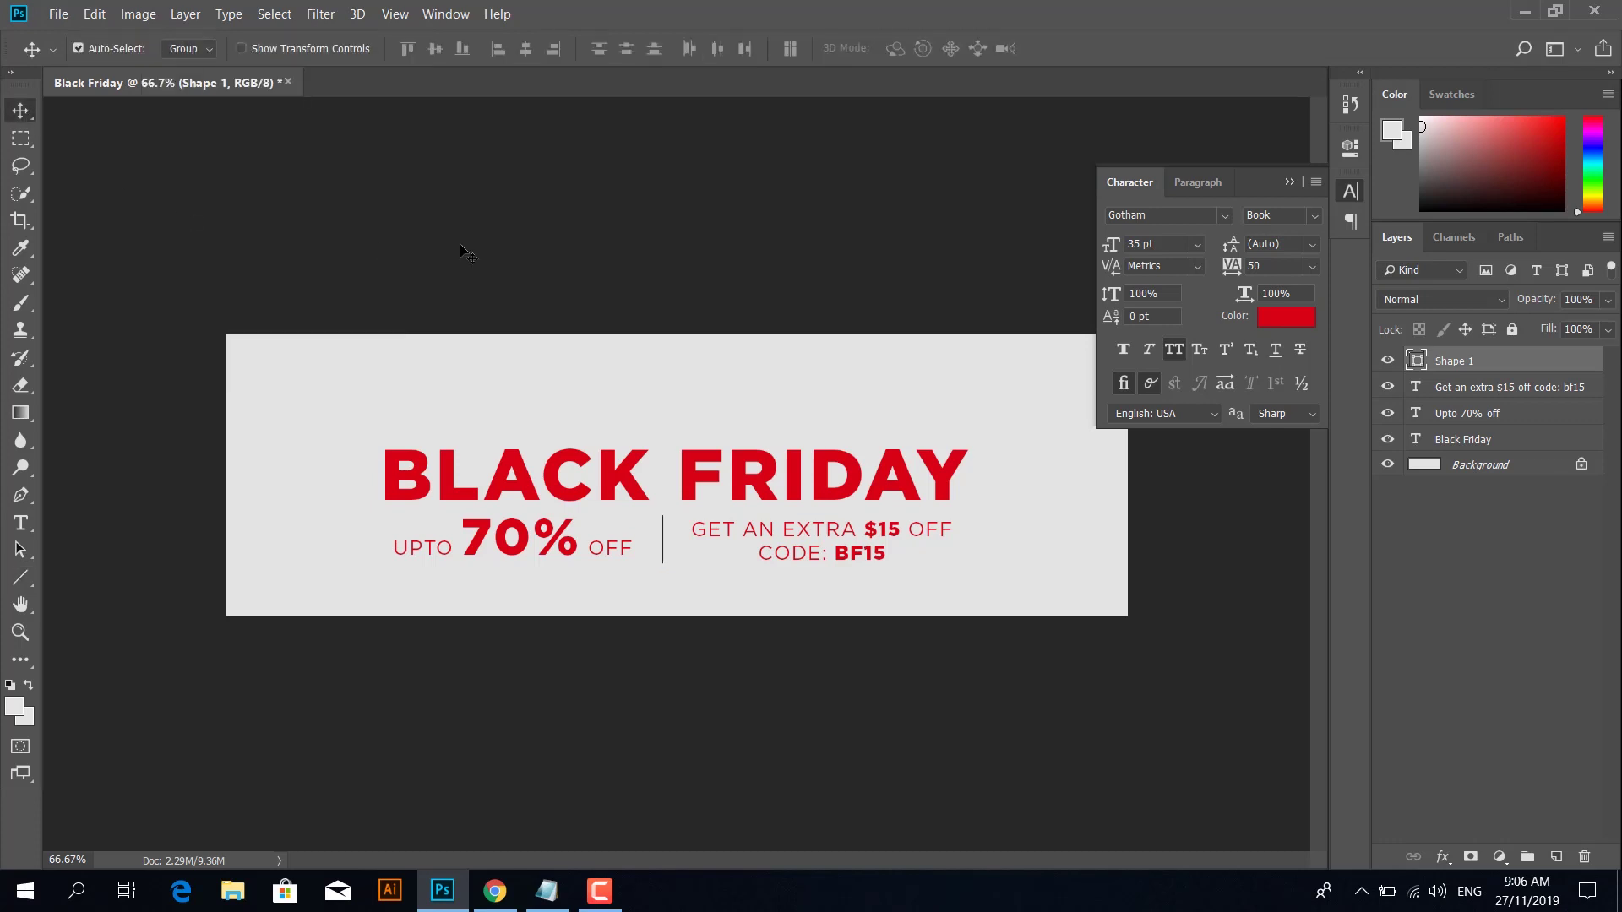
pyautogui.click(596, 234)
# Step: Try widening the divider line with Free Transform, then undo it
pyautogui.scroll(2, 691, 558)
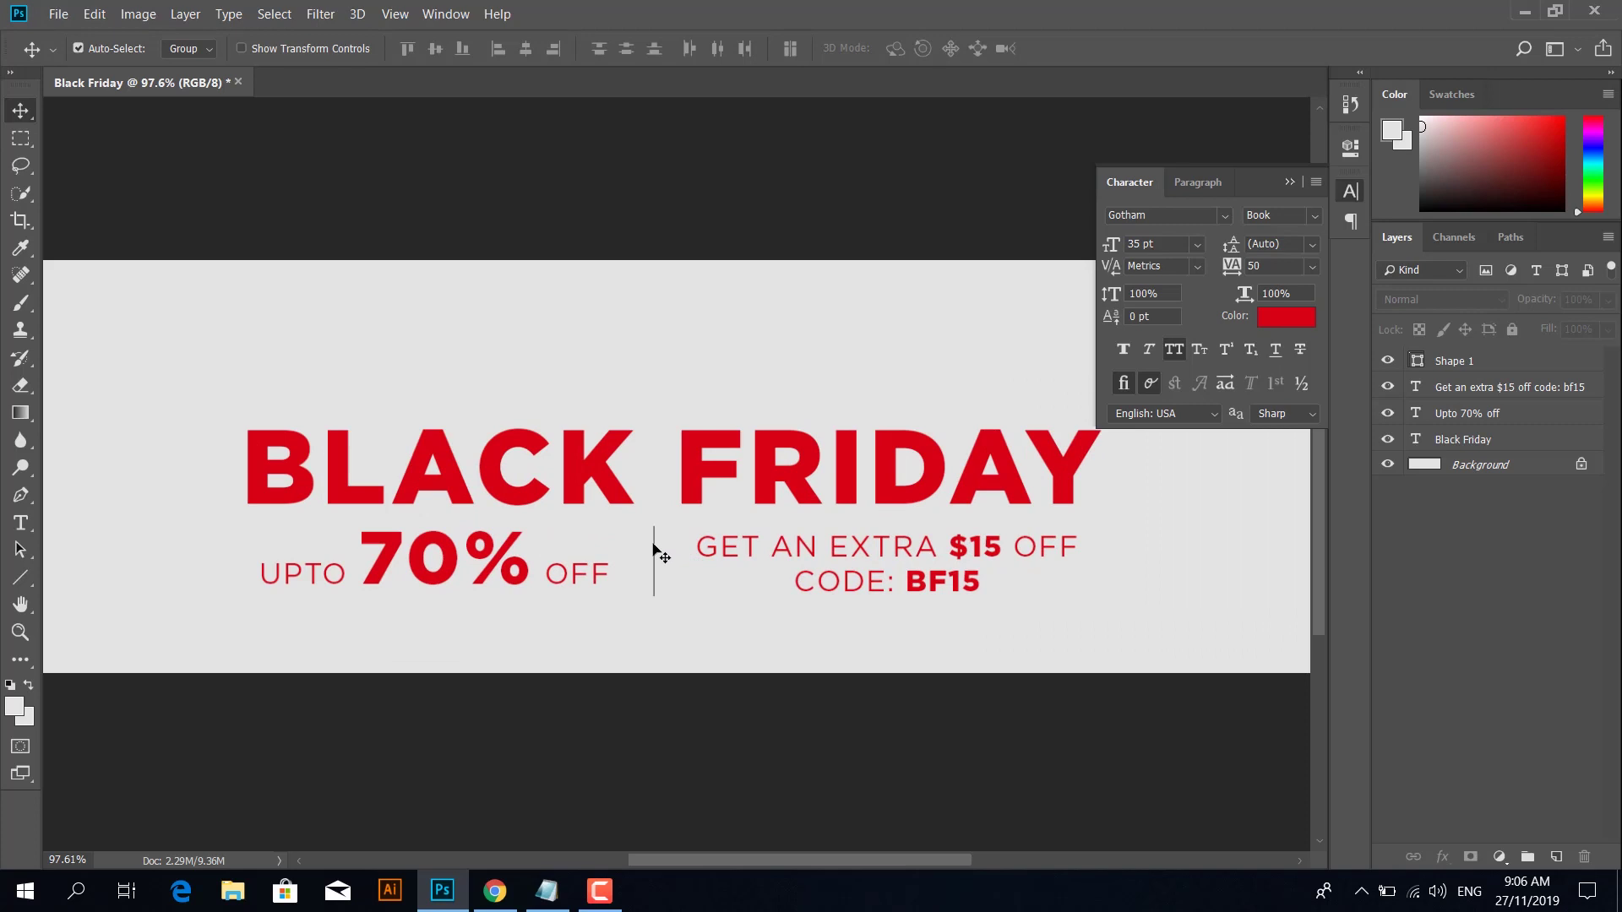
pyautogui.click(1453, 361)
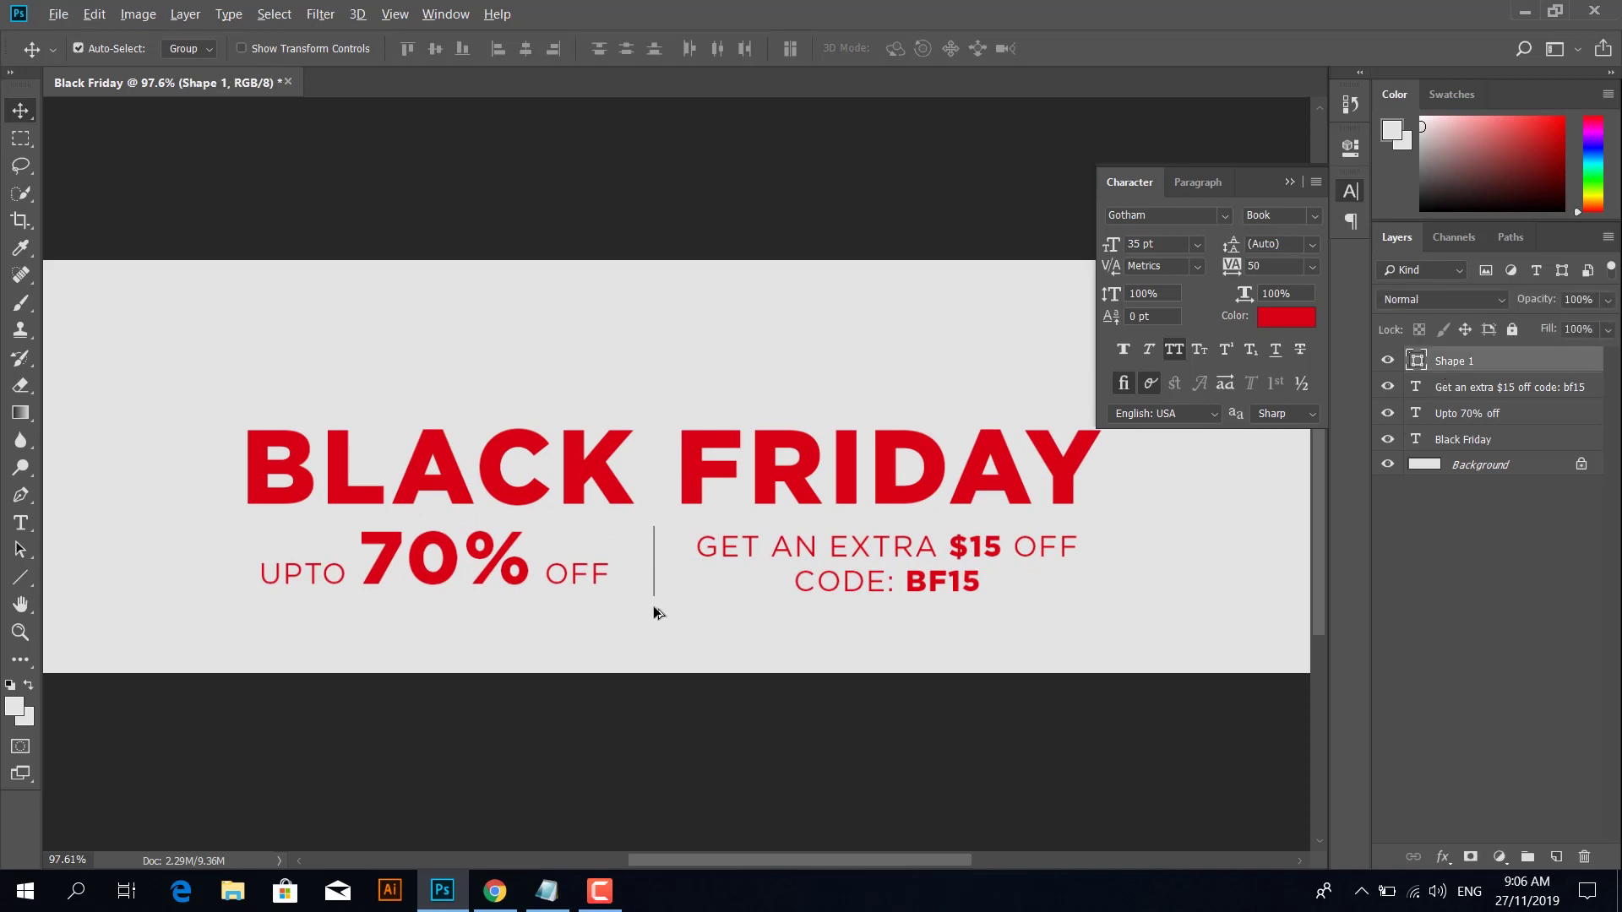
pyautogui.scroll(3, 652, 606)
pyautogui.hotkey('ctrl', 't')
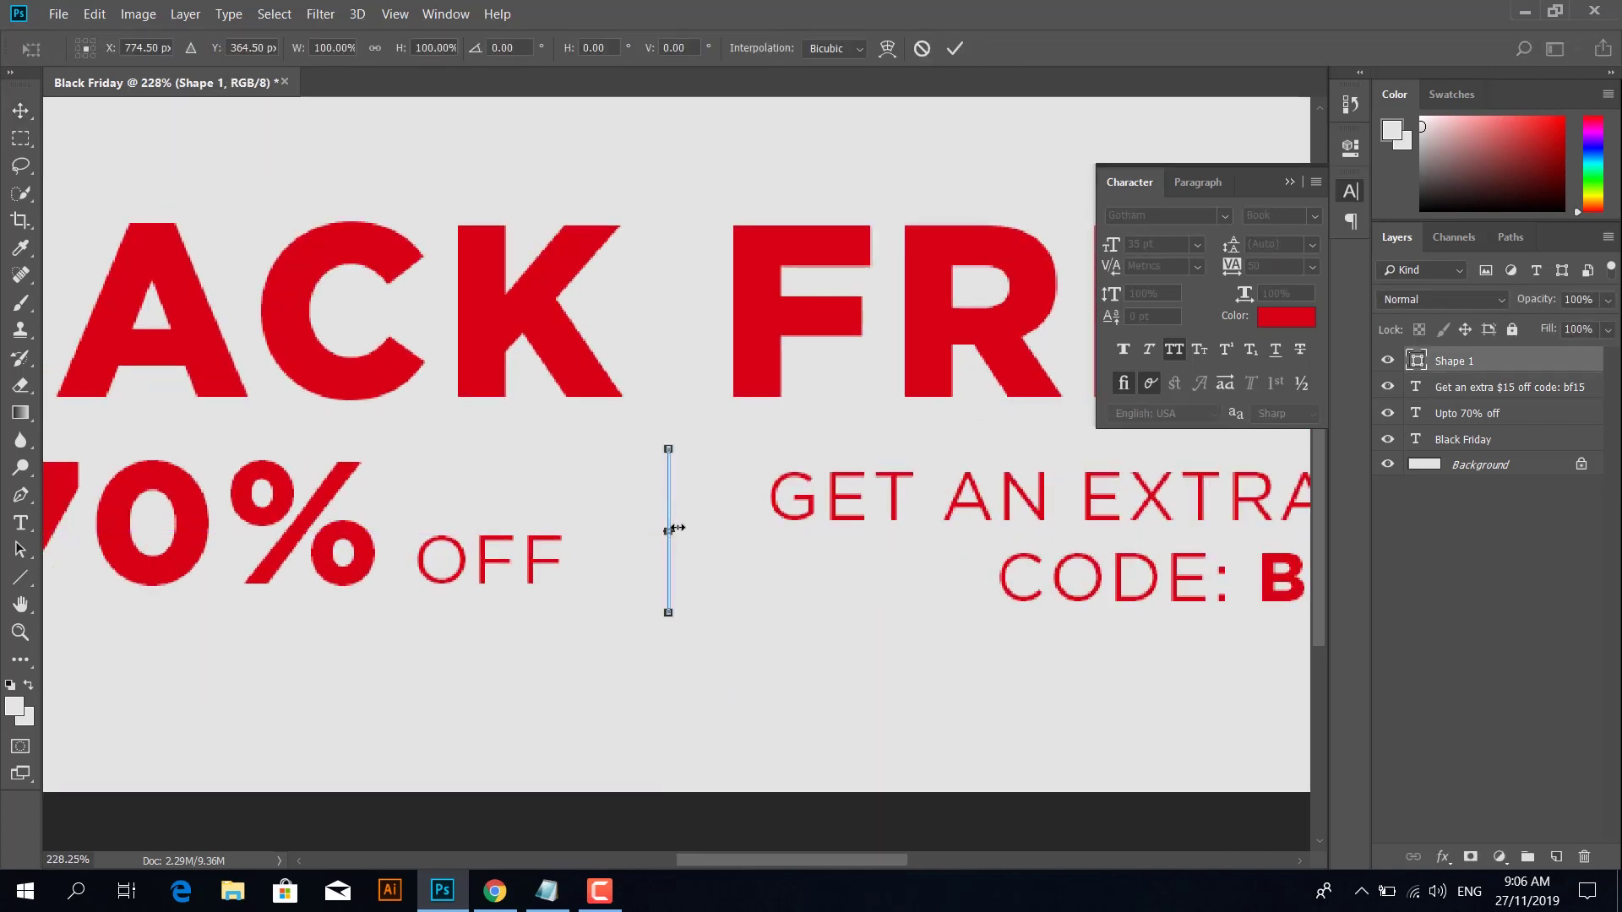
pyautogui.moveTo(678, 531); pyautogui.dragTo(680, 530)
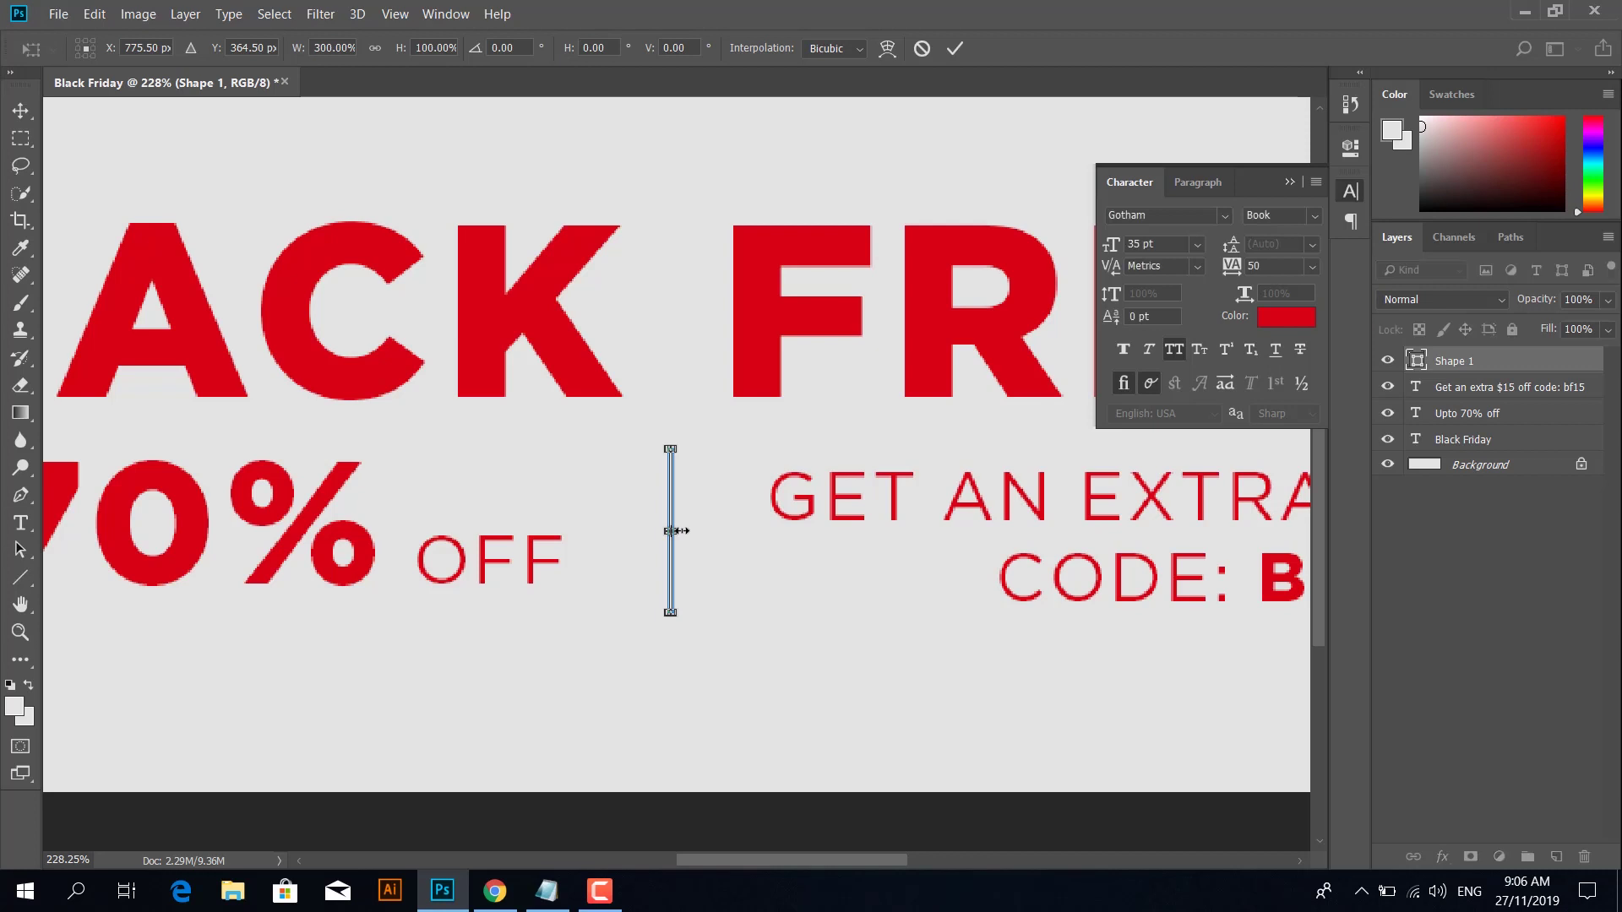
pyautogui.hotkey('ctrl', 'z')
pyautogui.press('Return')
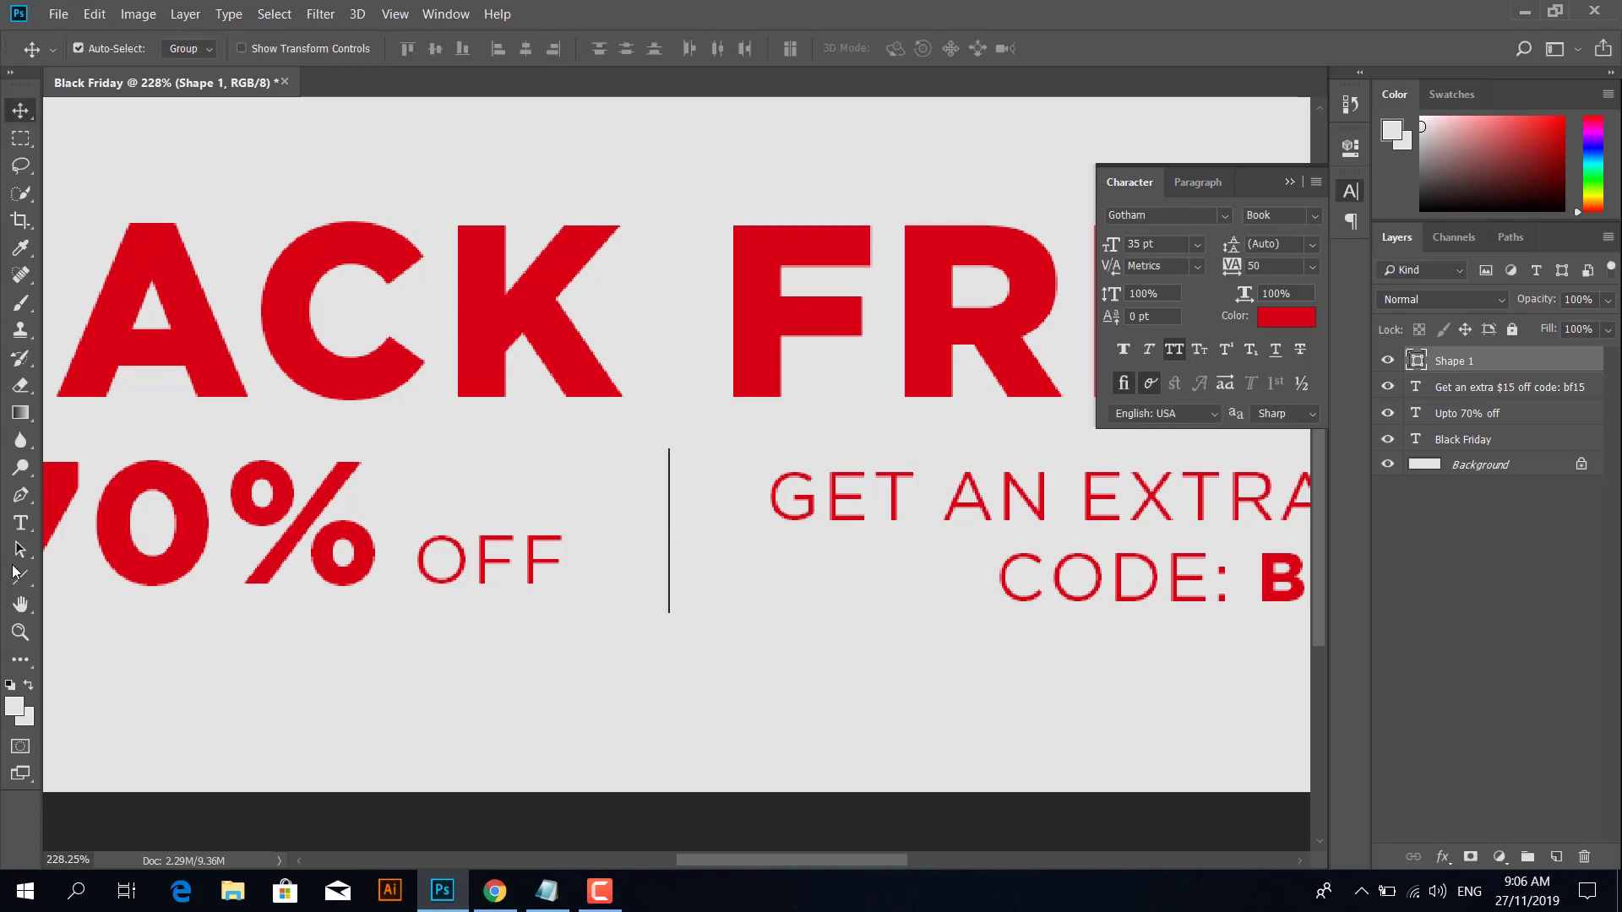
# Step: Set the divider line's stroke width to 5 px
pyautogui.click(18, 576)
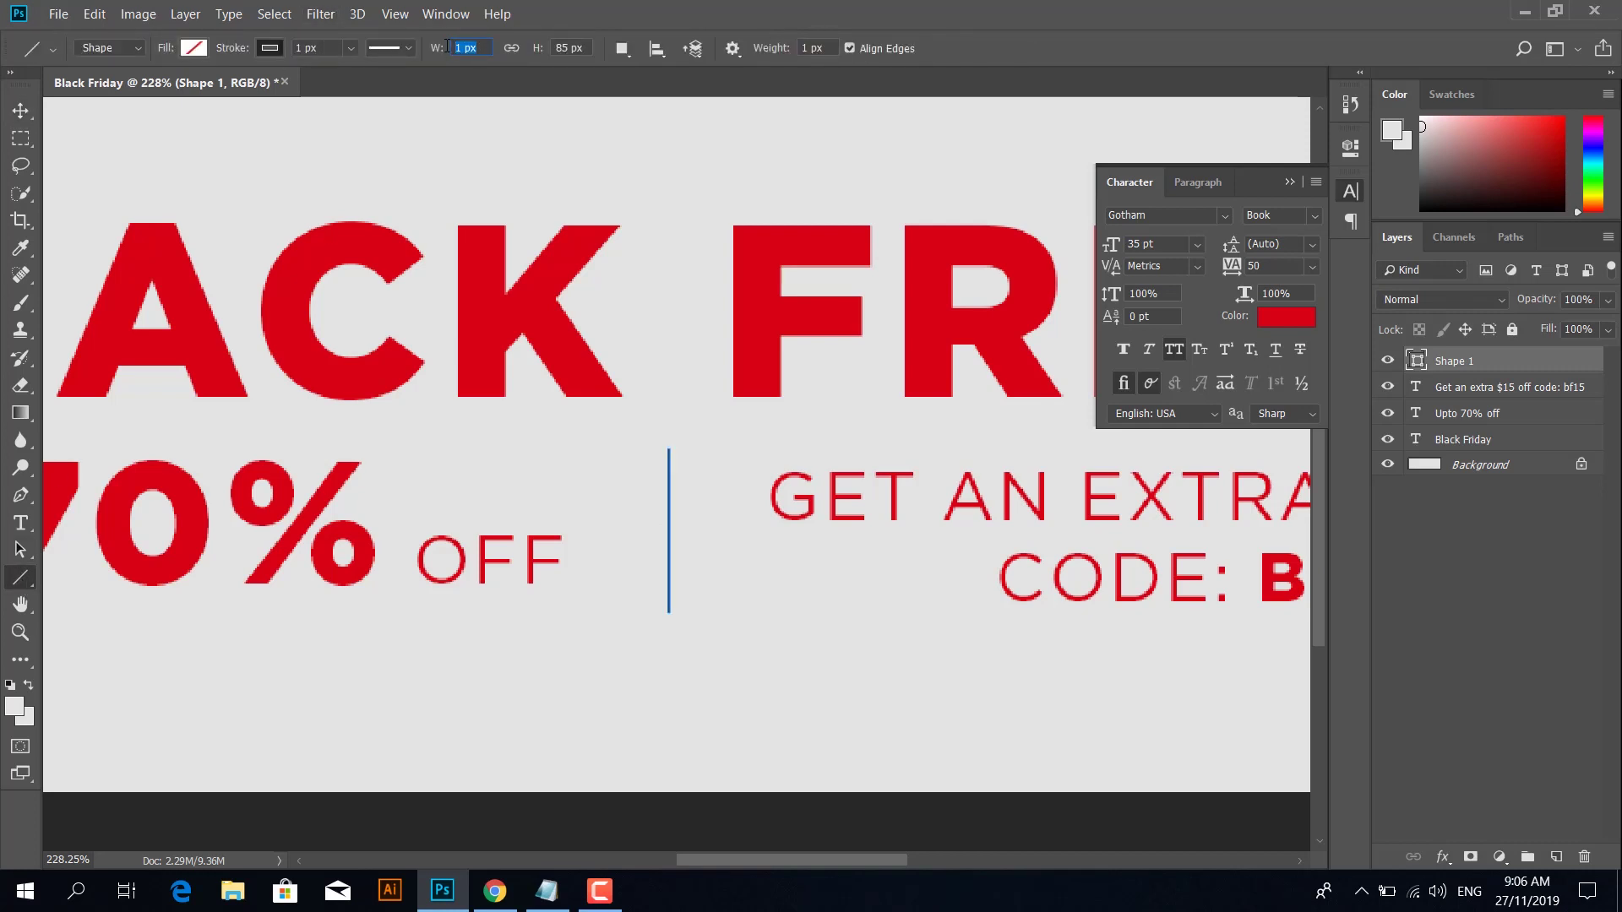
pyautogui.click(316, 48)
pyautogui.write('2')
pyautogui.press('Return')
pyautogui.press('shift')
pyautogui.press('BackSpace')
pyautogui.press('Return')
pyautogui.click(20, 110)
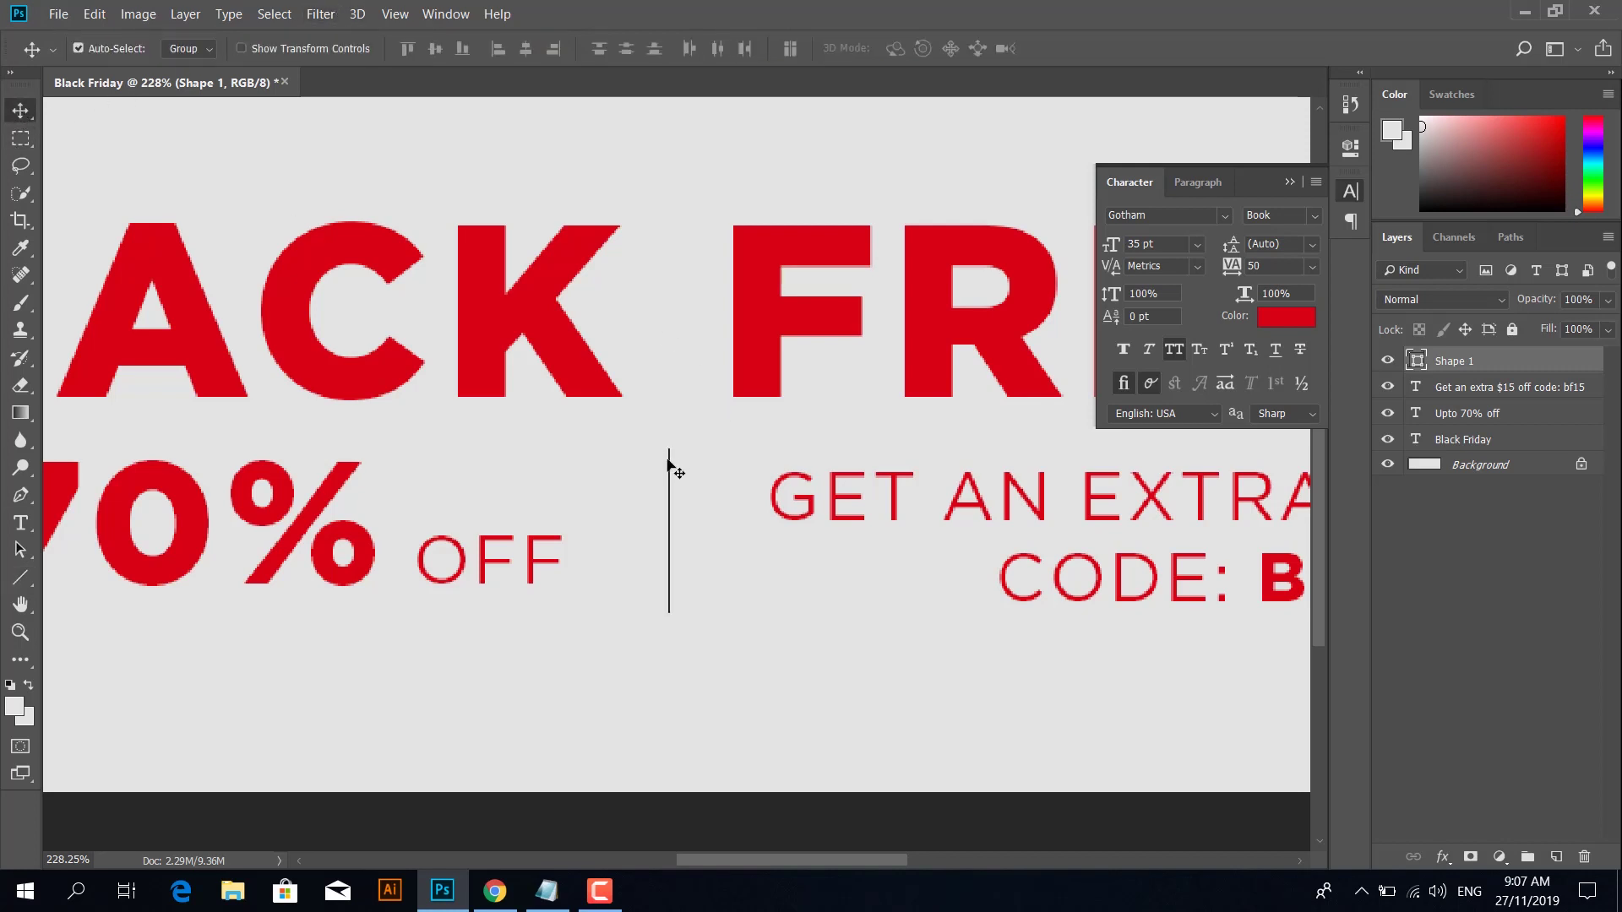
# Step: Stretch the divider line to 200% width with Free Transform
pyautogui.hotkey('ctrl', 't')
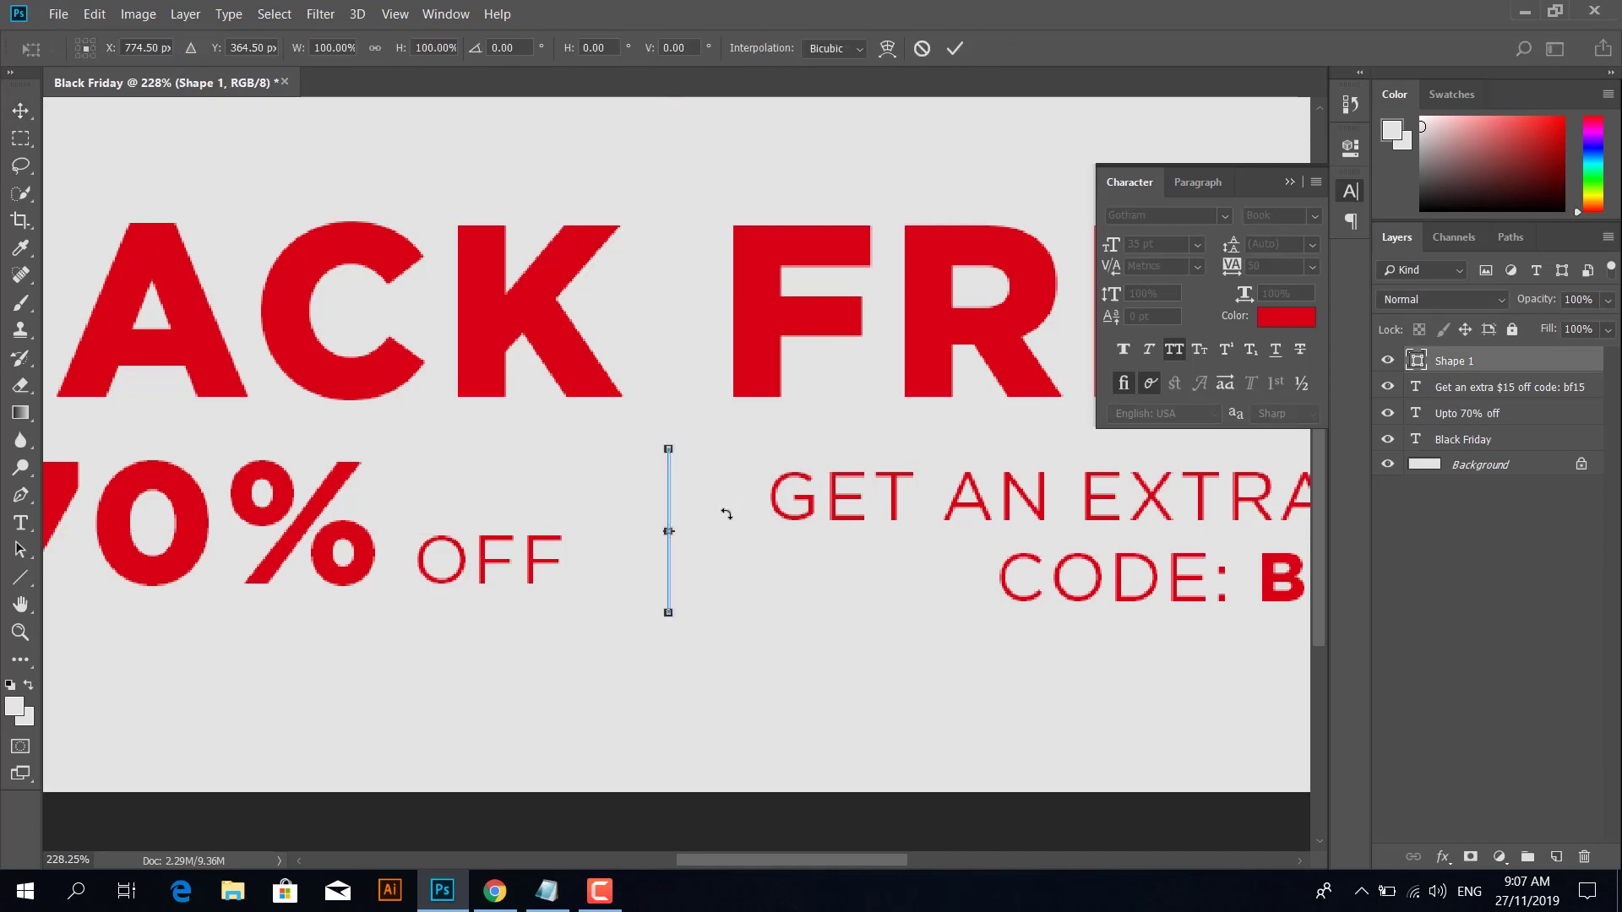
pyautogui.scroll(2, 679, 534)
pyautogui.scroll(1, 665, 532)
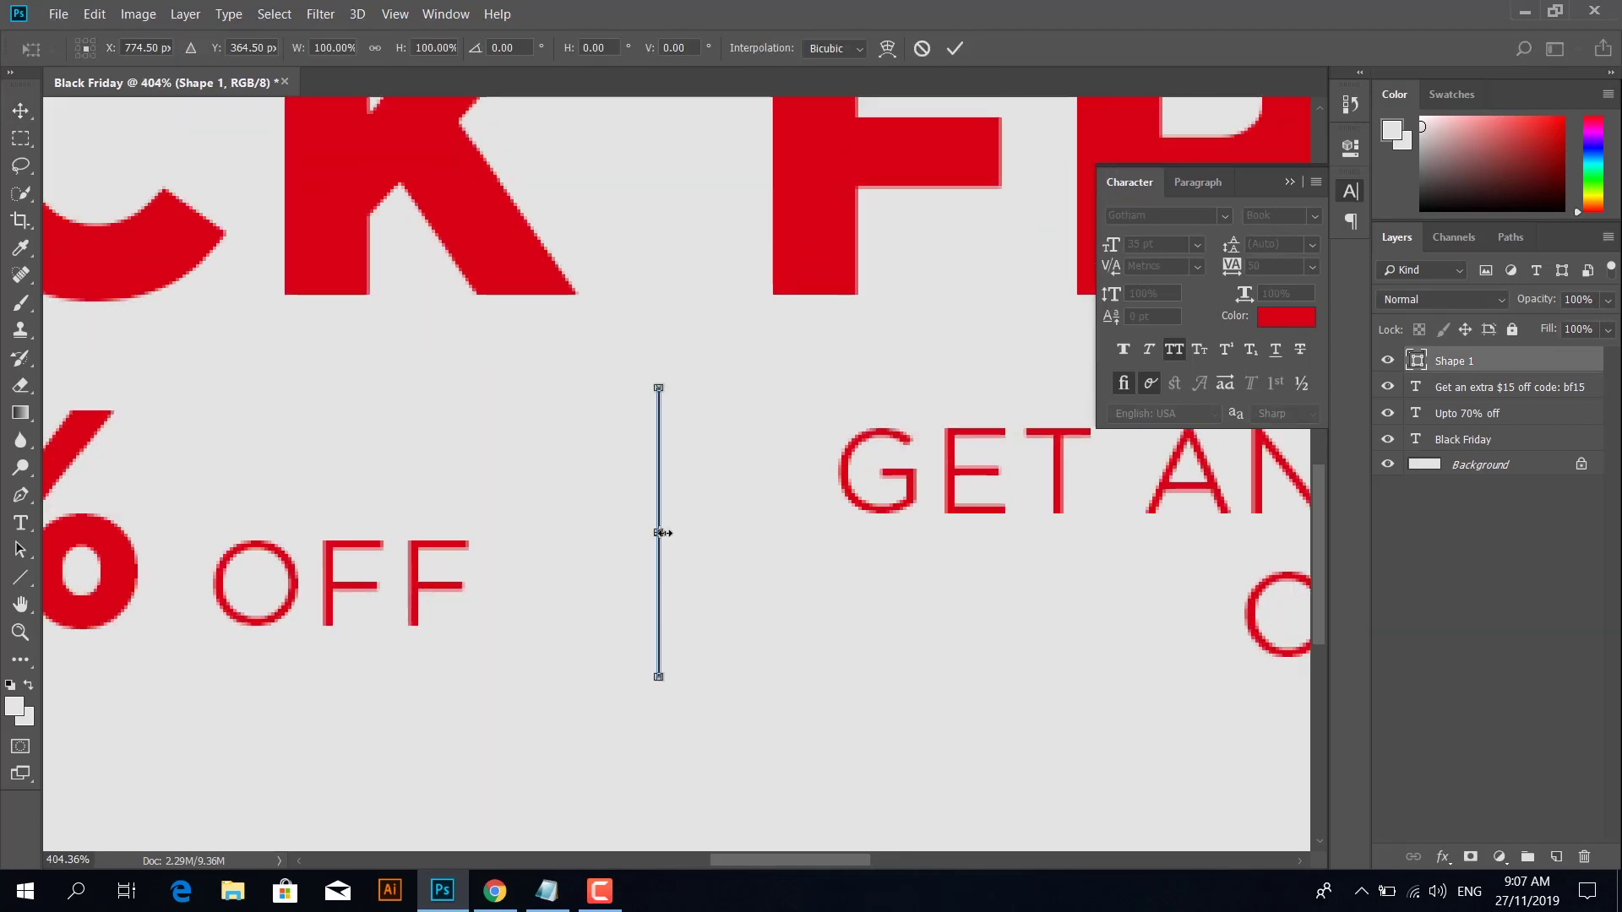
pyautogui.moveTo(660, 533); pyautogui.dragTo(667, 532)
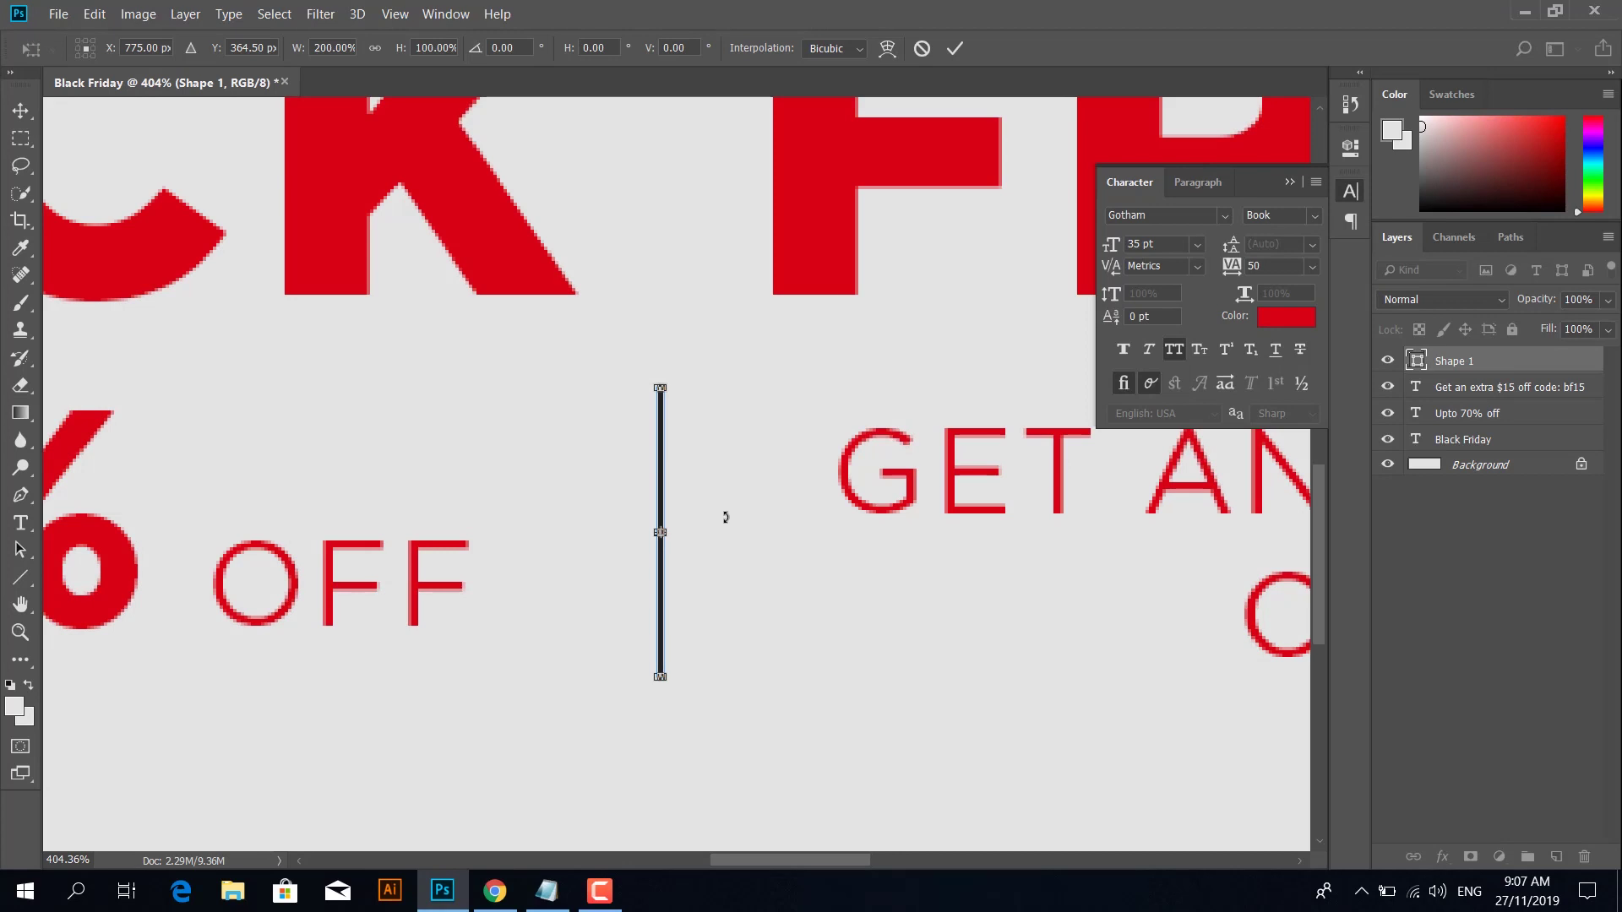
pyautogui.press('Return')
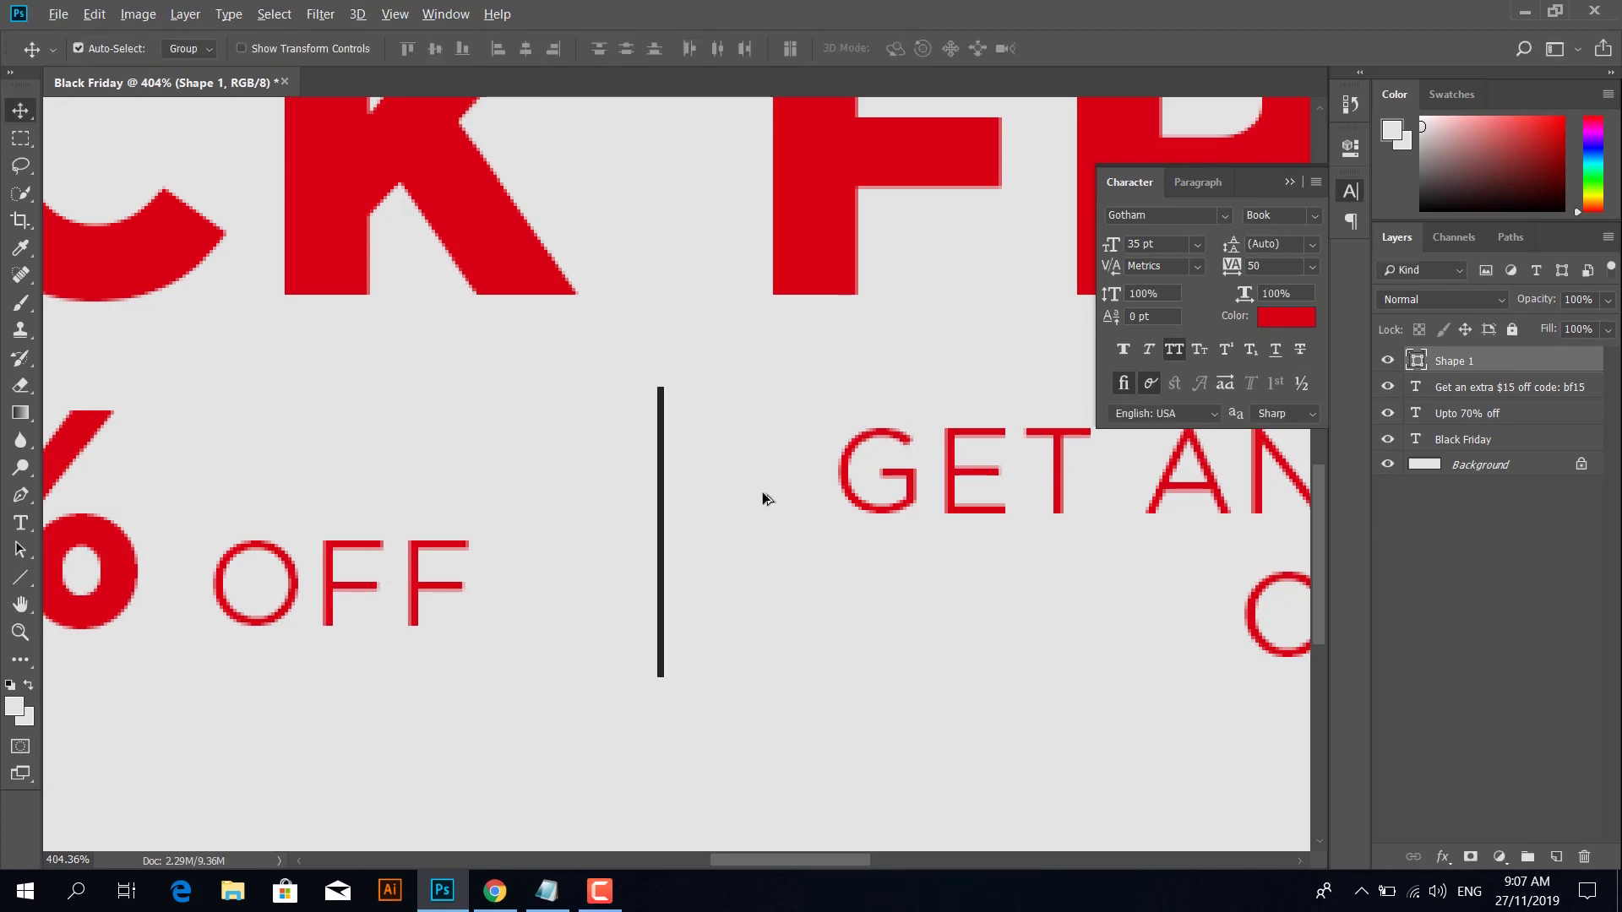
pyautogui.scroll(-5, 760, 495)
pyautogui.click(577, 422)
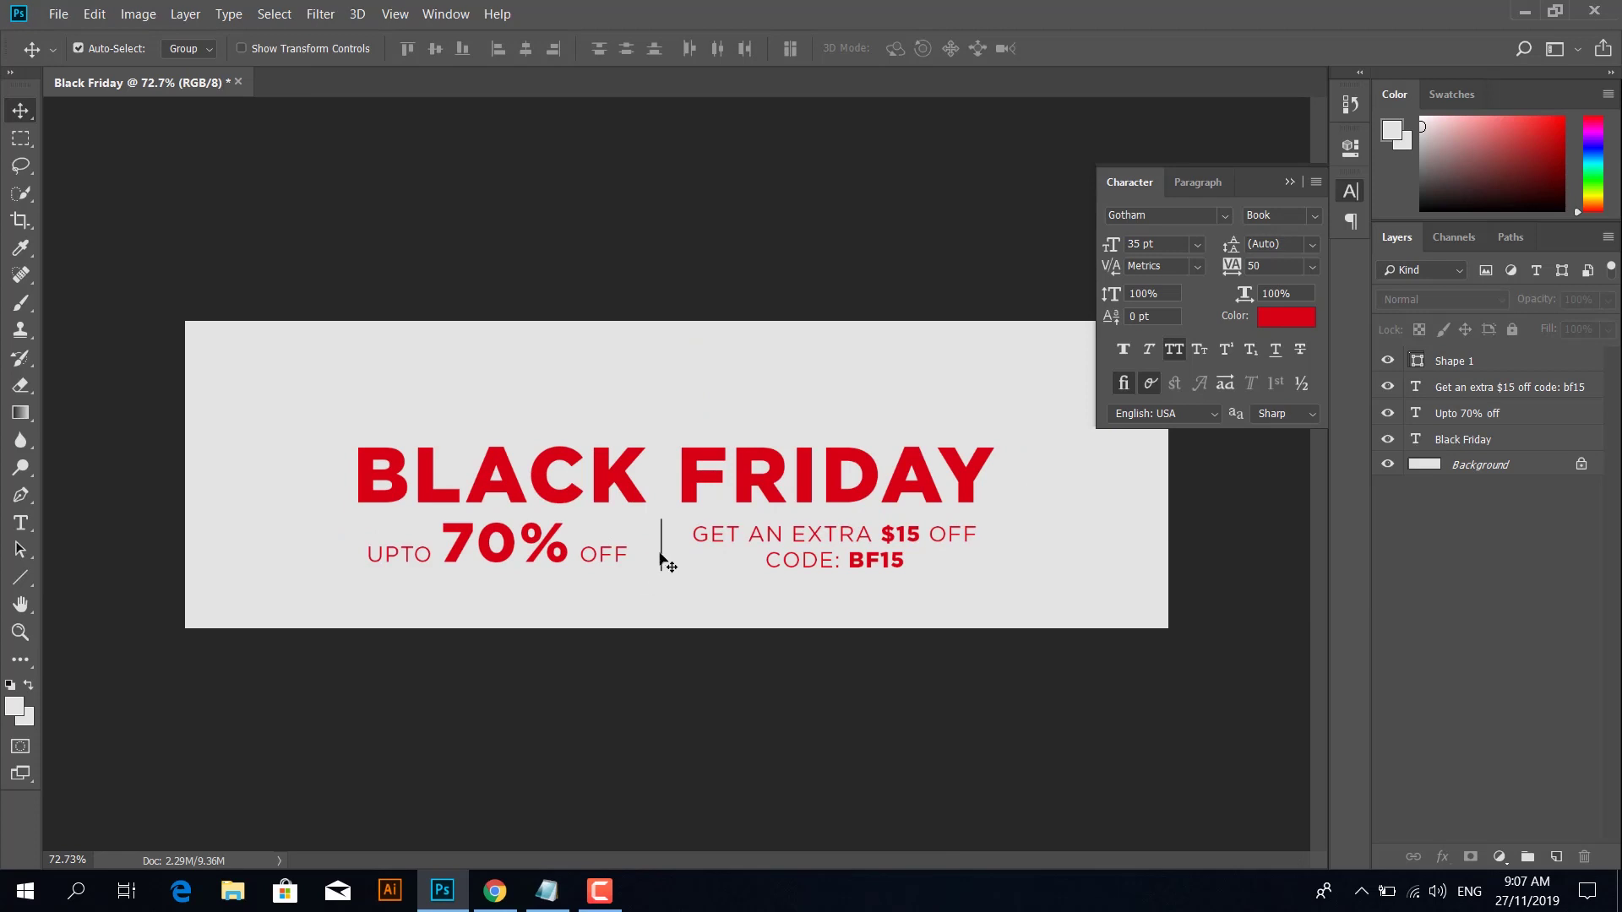
# Step: Centre the divider horizontally on the canvas, then nudge it slightly left
pyautogui.click(1452, 376)
pyautogui.hotkey('ctrl', 'a')
pyautogui.click(528, 49)
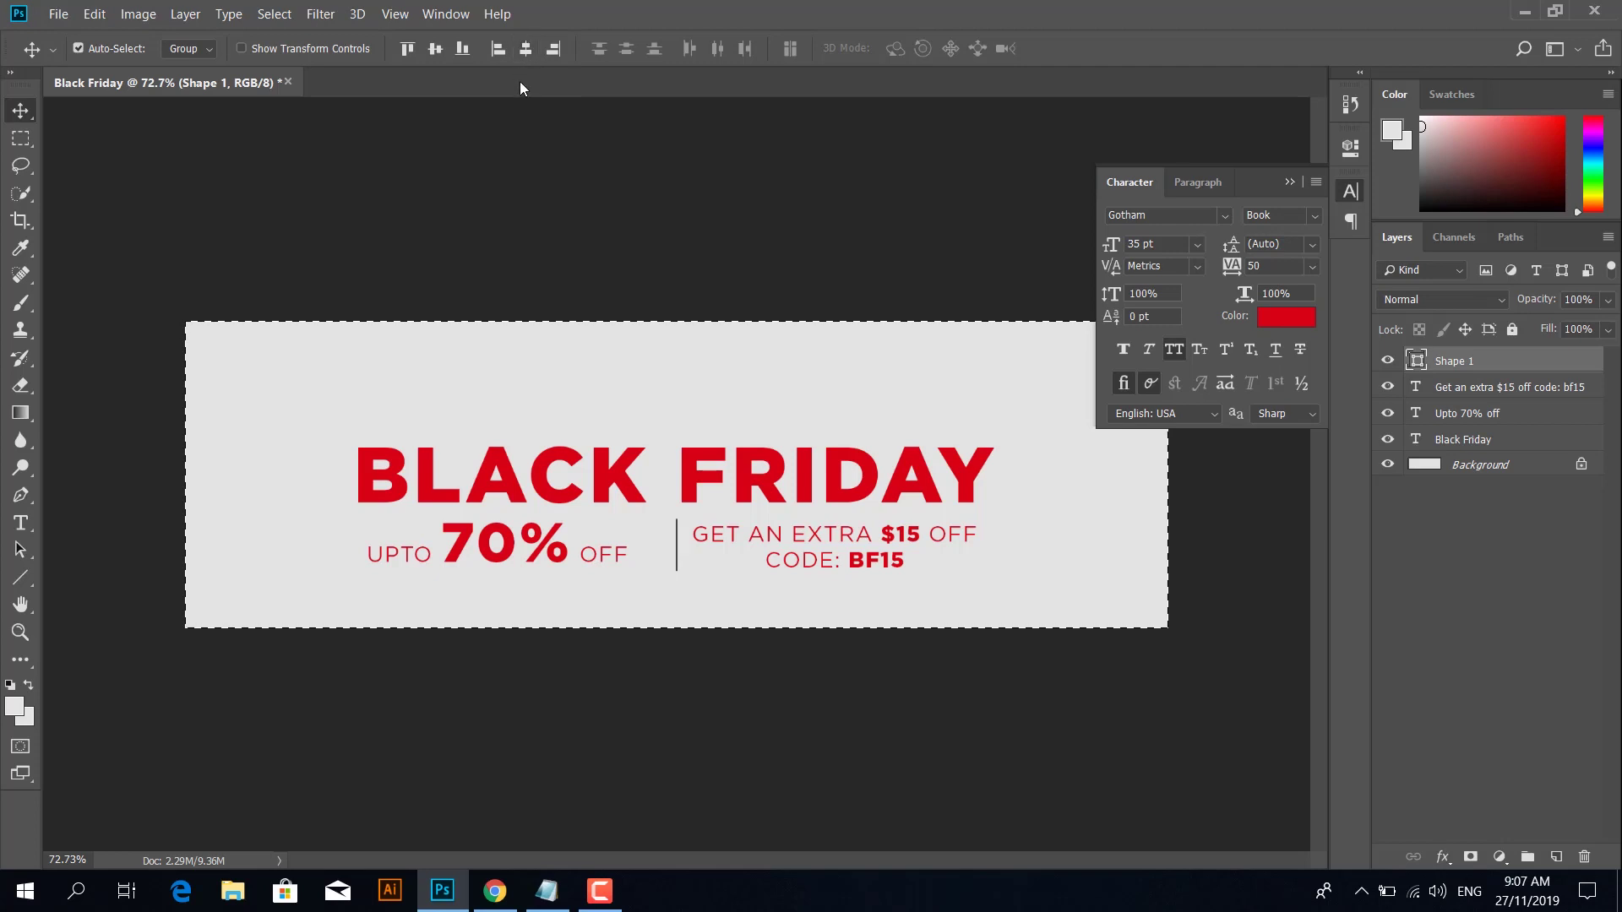
pyautogui.click(642, 242)
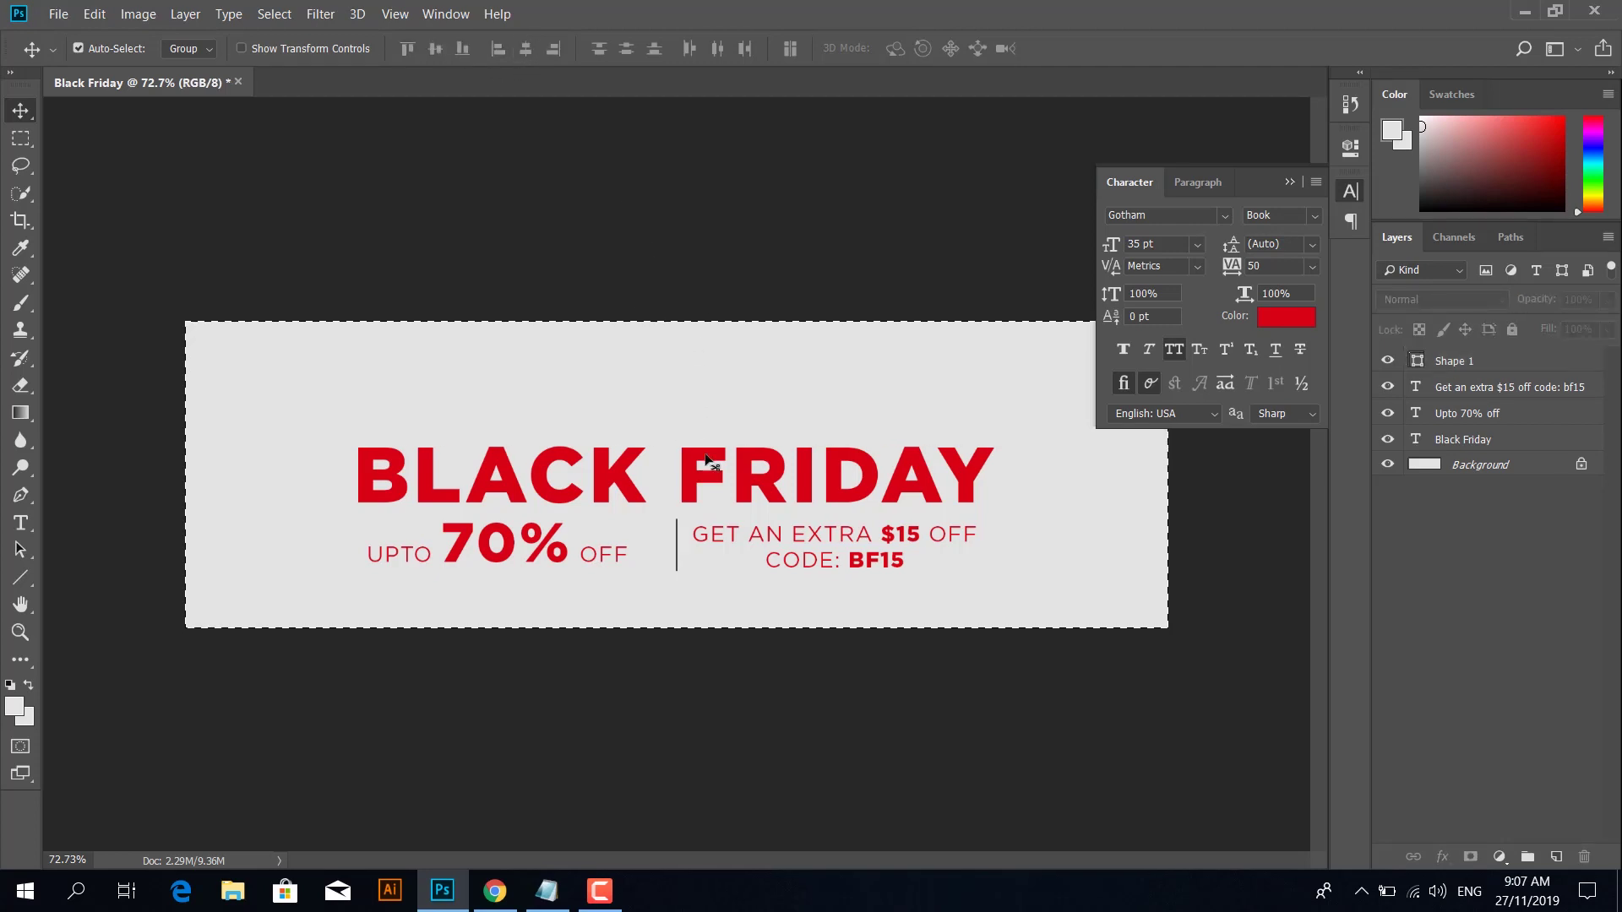
pyautogui.click(1496, 443)
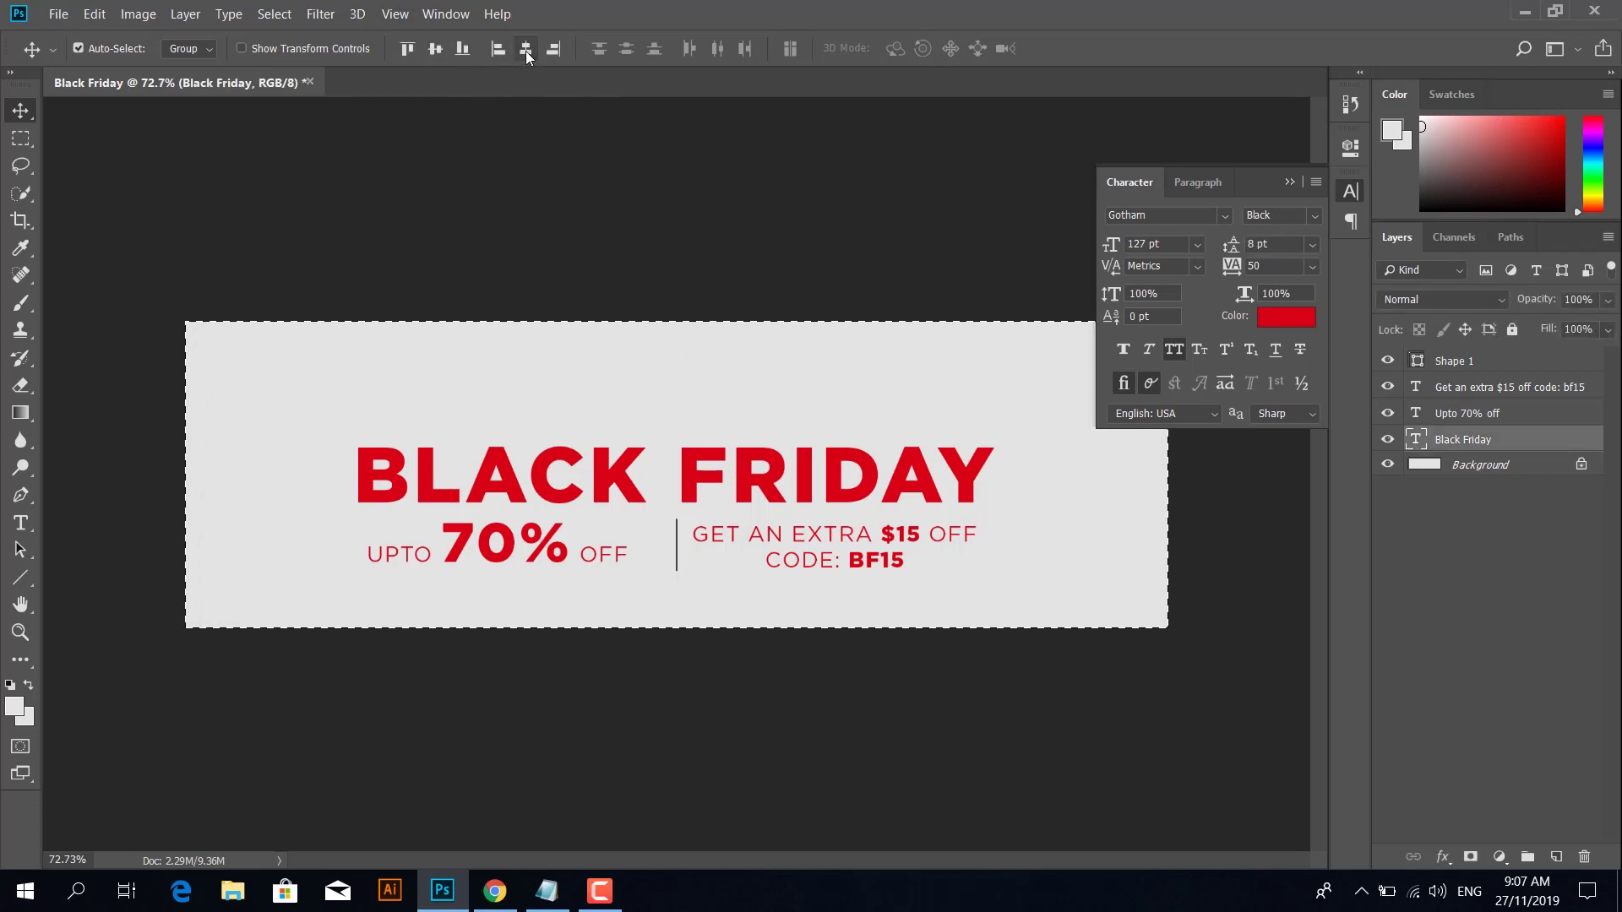
pyautogui.click(1479, 363)
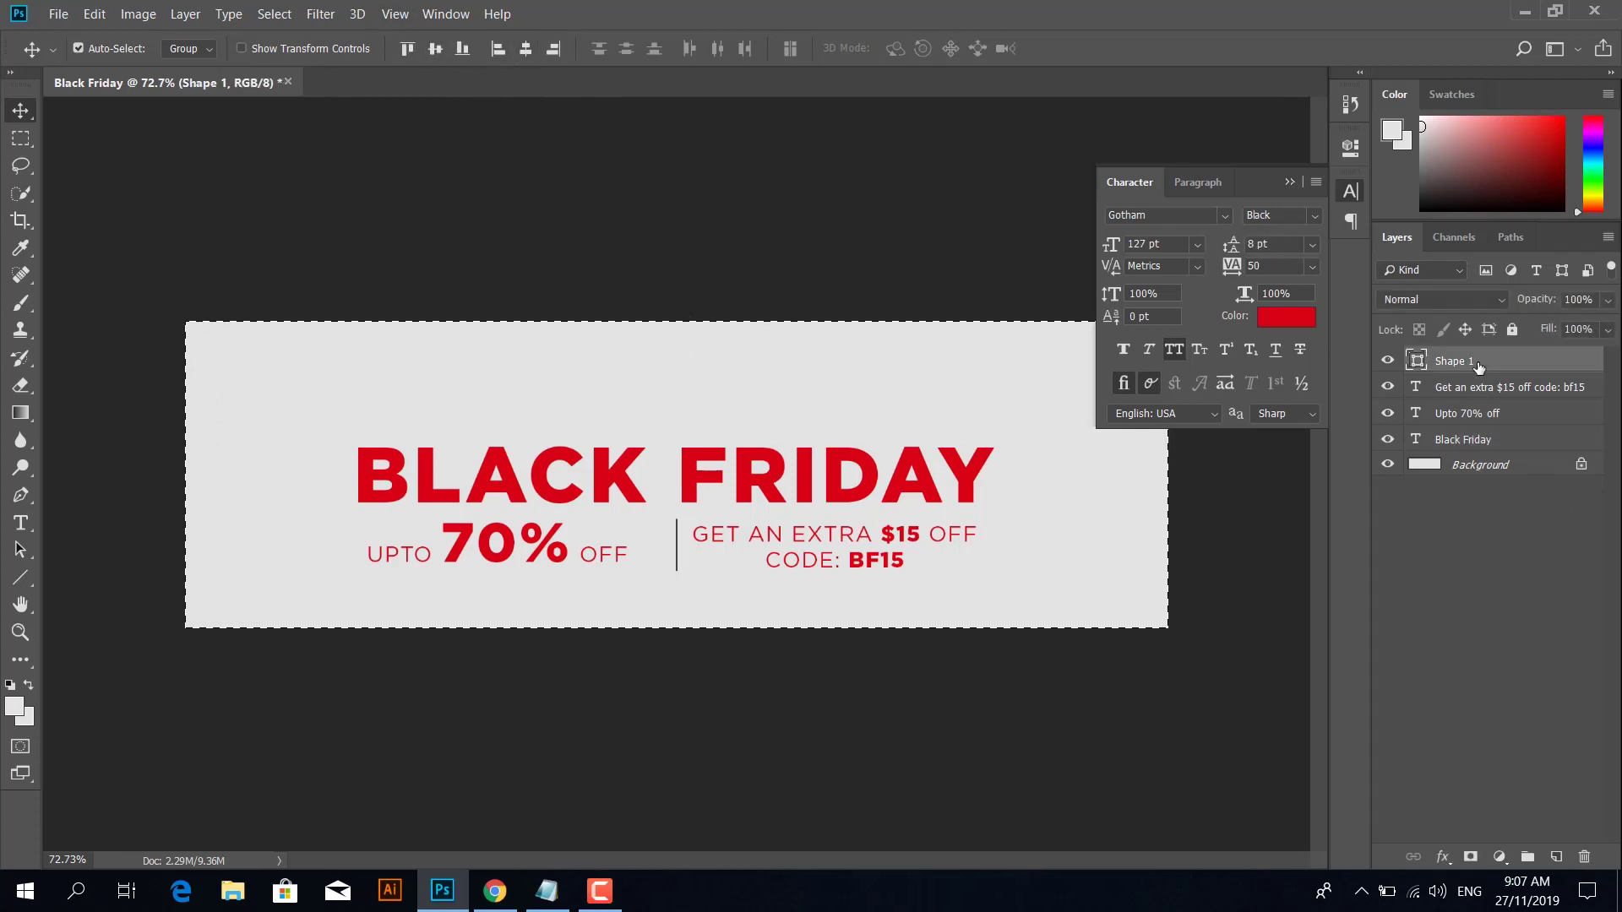
pyautogui.hotkey('ctrl', 'd')
pyautogui.press('Left')
pyautogui.press('Left')
pyautogui.press('Left')
pyautogui.press('Left')
pyautogui.press('Left')
pyautogui.press('Left')
pyautogui.press('Left')
pyautogui.press('Left')
pyautogui.press('Left')
pyautogui.press('Left')
pyautogui.press('Left')
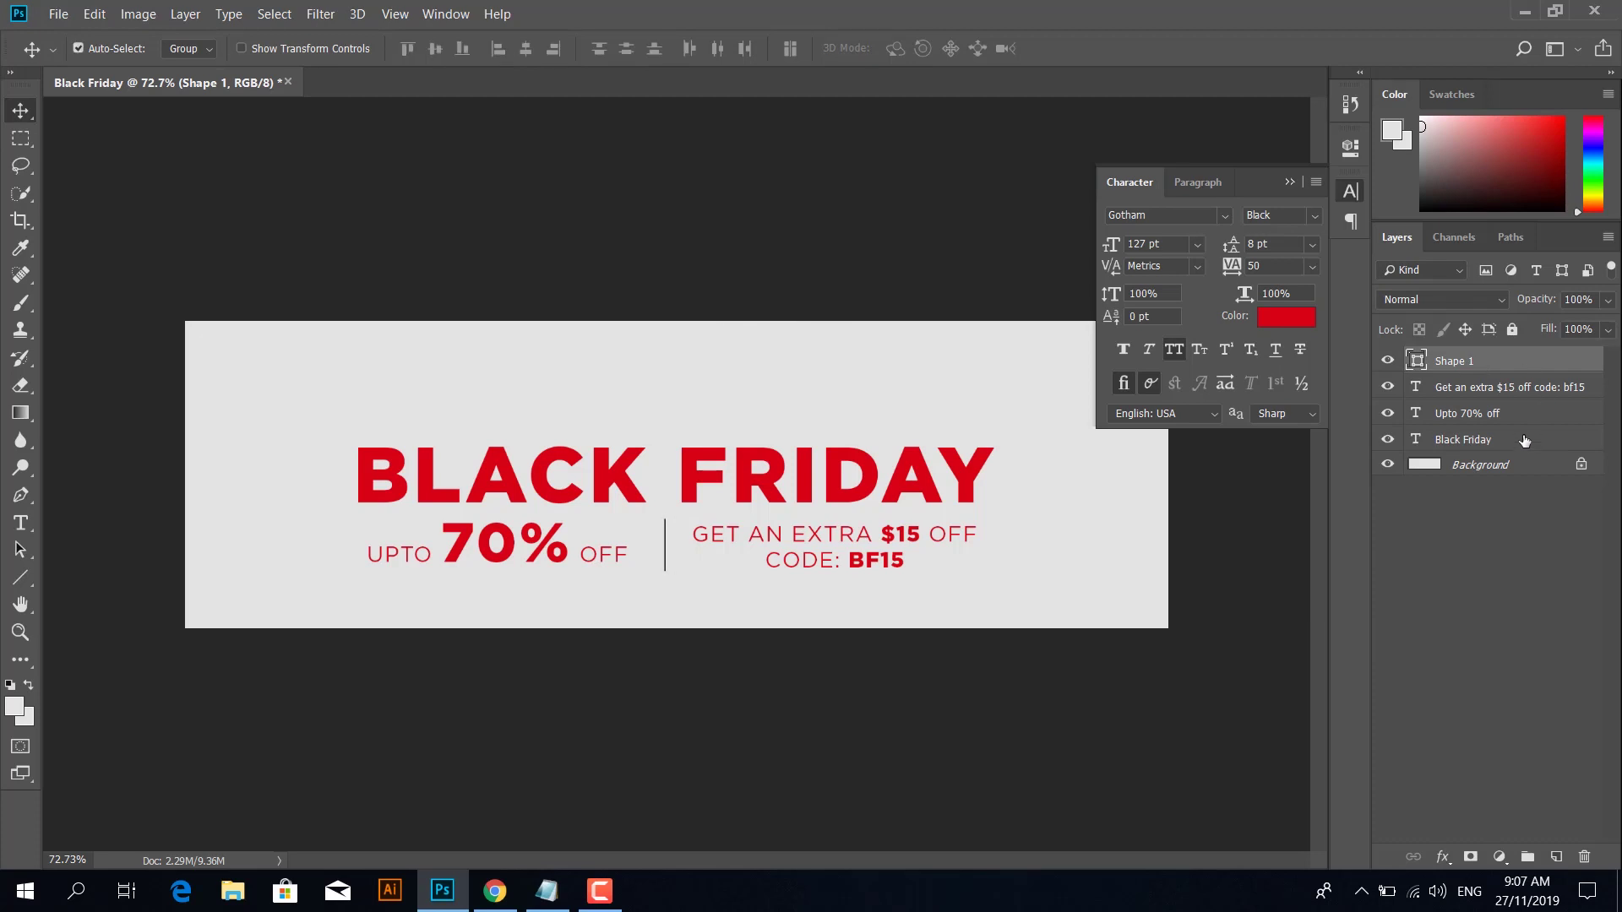
# Step: Move the headline, both offers and the divider up together
pyautogui.keyDown('shift'); pyautogui.click(1523, 443); pyautogui.keyUp('shift')
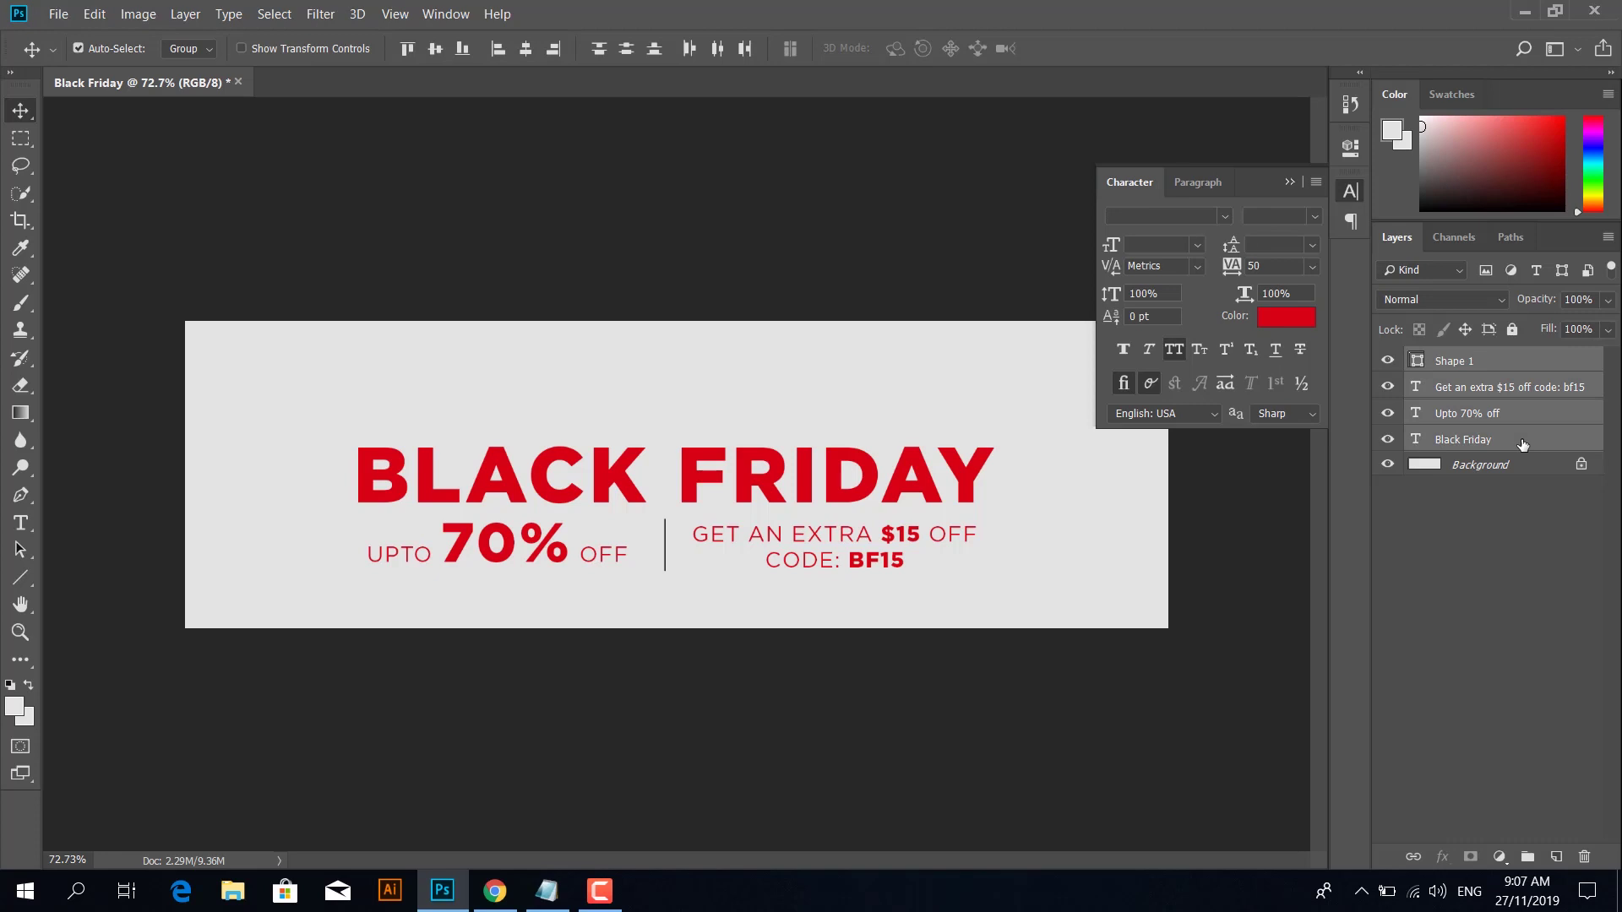
pyautogui.hotkey('shift', 'Up')
pyautogui.hotkey('shift', 'Up')
pyautogui.hotkey('shift', 'Up')
pyautogui.hotkey('shift', 'Up')
pyautogui.hotkey('shift', 'Up')
pyautogui.hotkey('shift', 'Up')
pyautogui.hotkey('shift', 'Up')
pyautogui.hotkey('shift', 'Up')
pyautogui.hotkey('shift', 'Up')
pyautogui.hotkey('shift', 'Up')
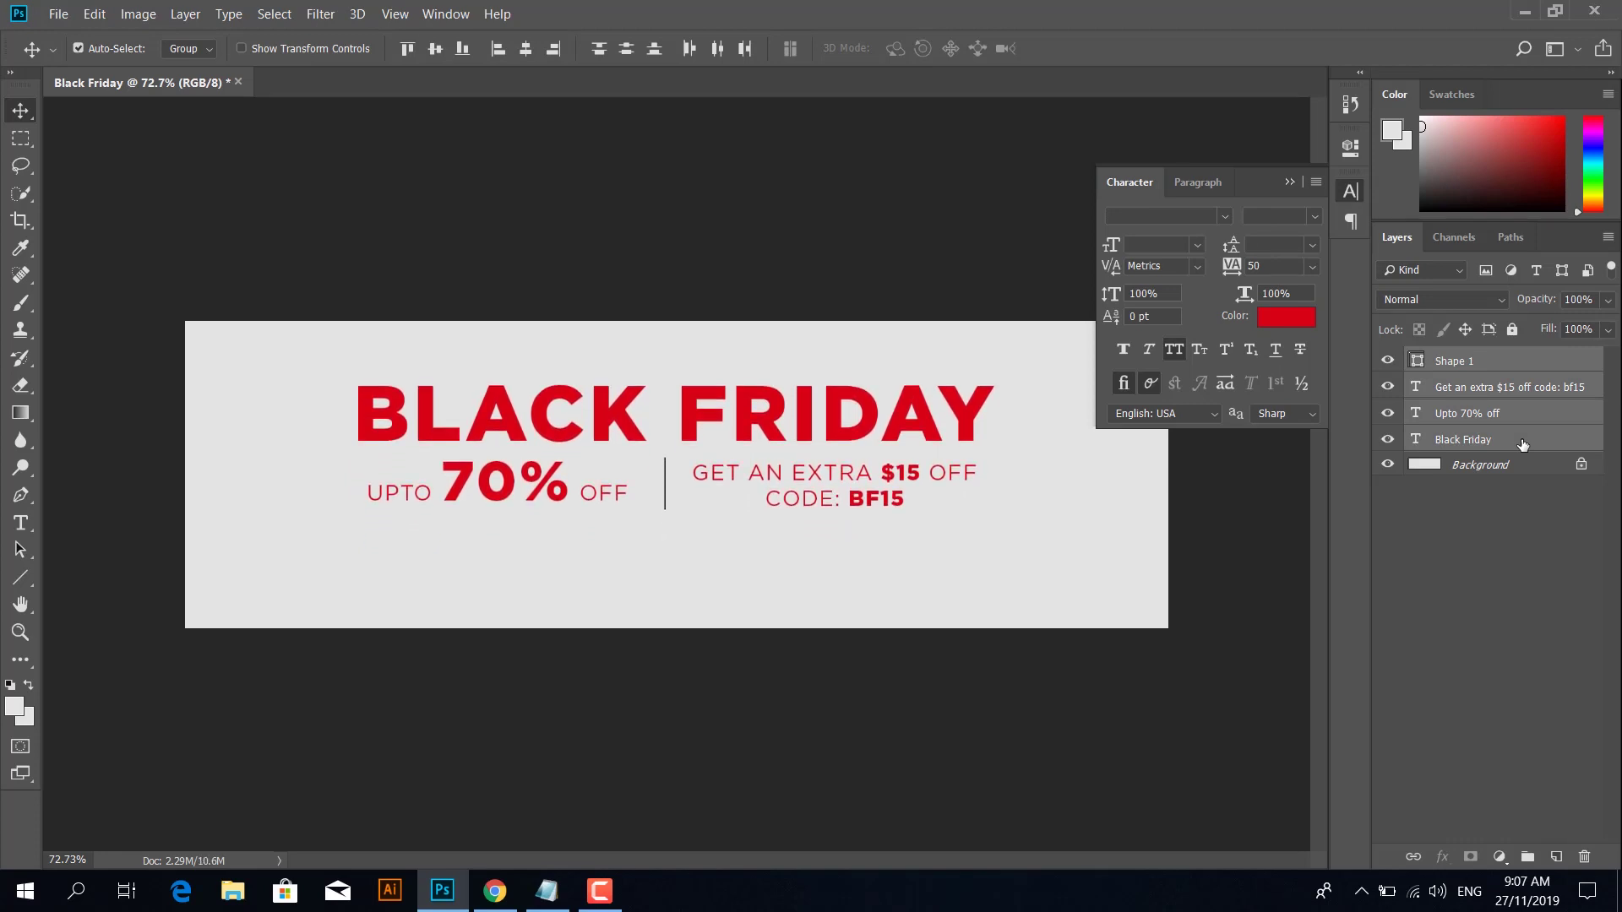
pyautogui.click(691, 292)
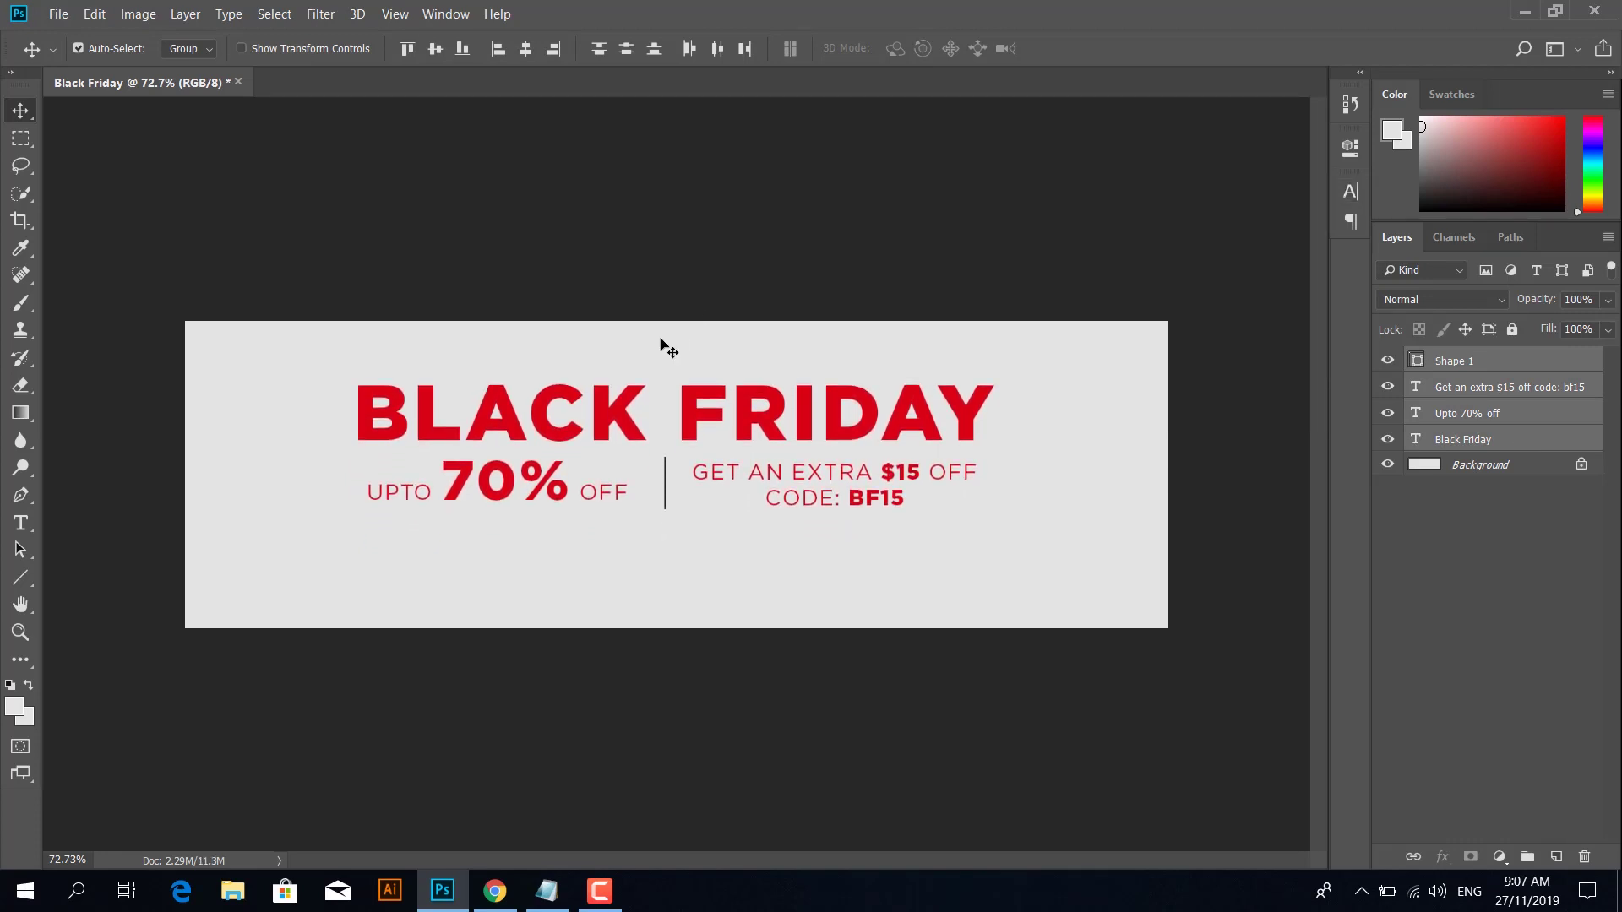
pyautogui.press('t')
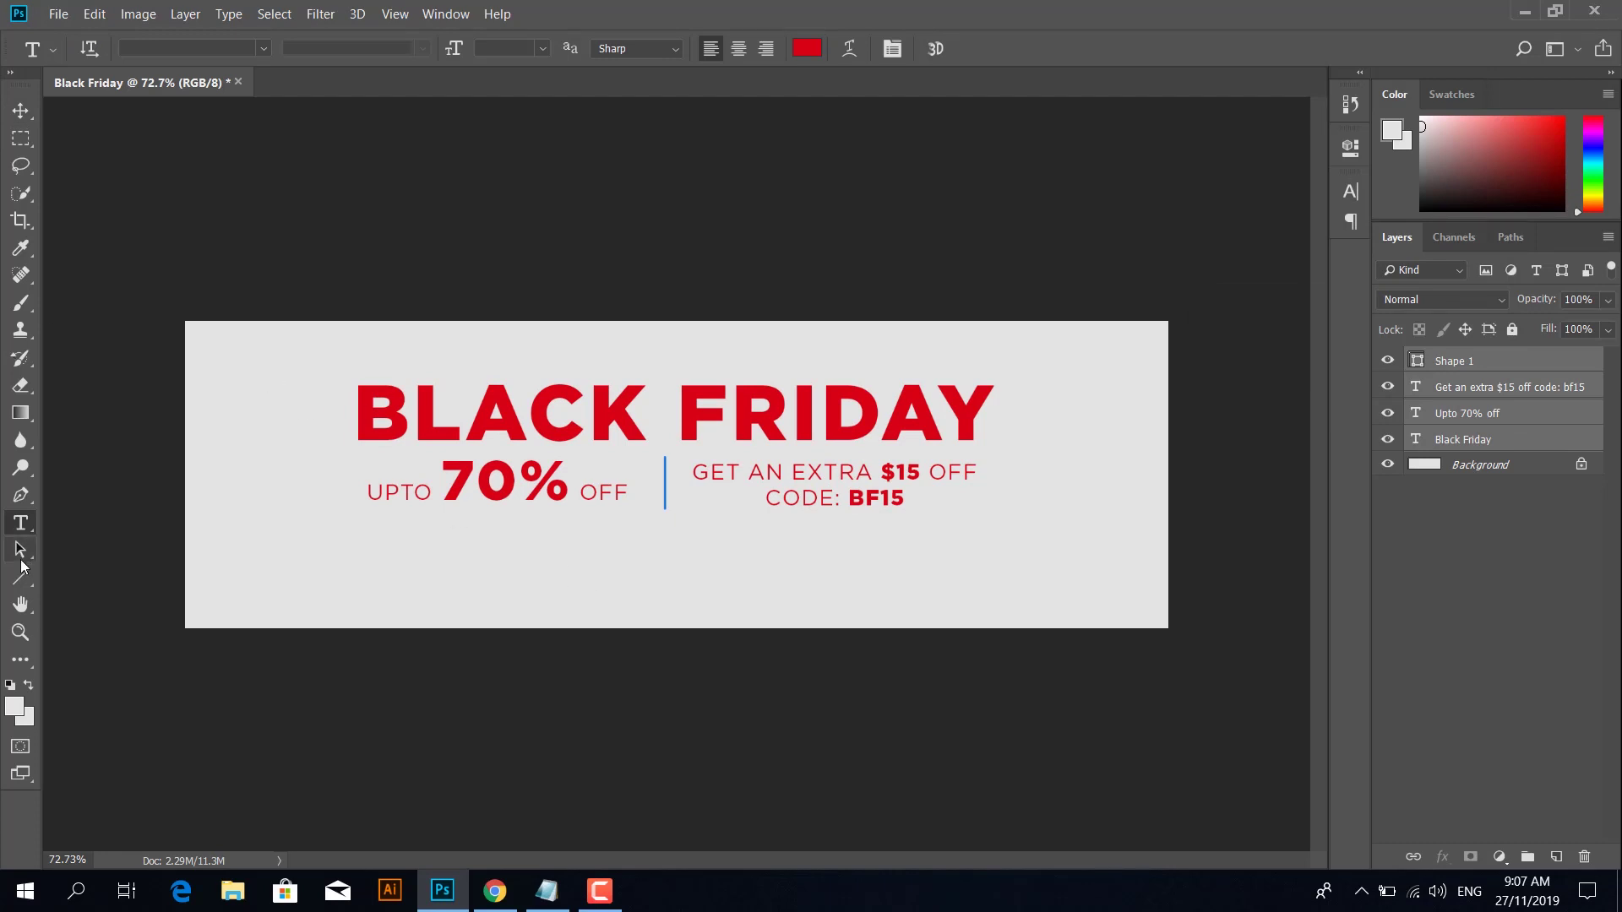
# Step: Draw an outlined rectangle below the offer text with the Rectangle tool
pyautogui.rightClick(20, 523)
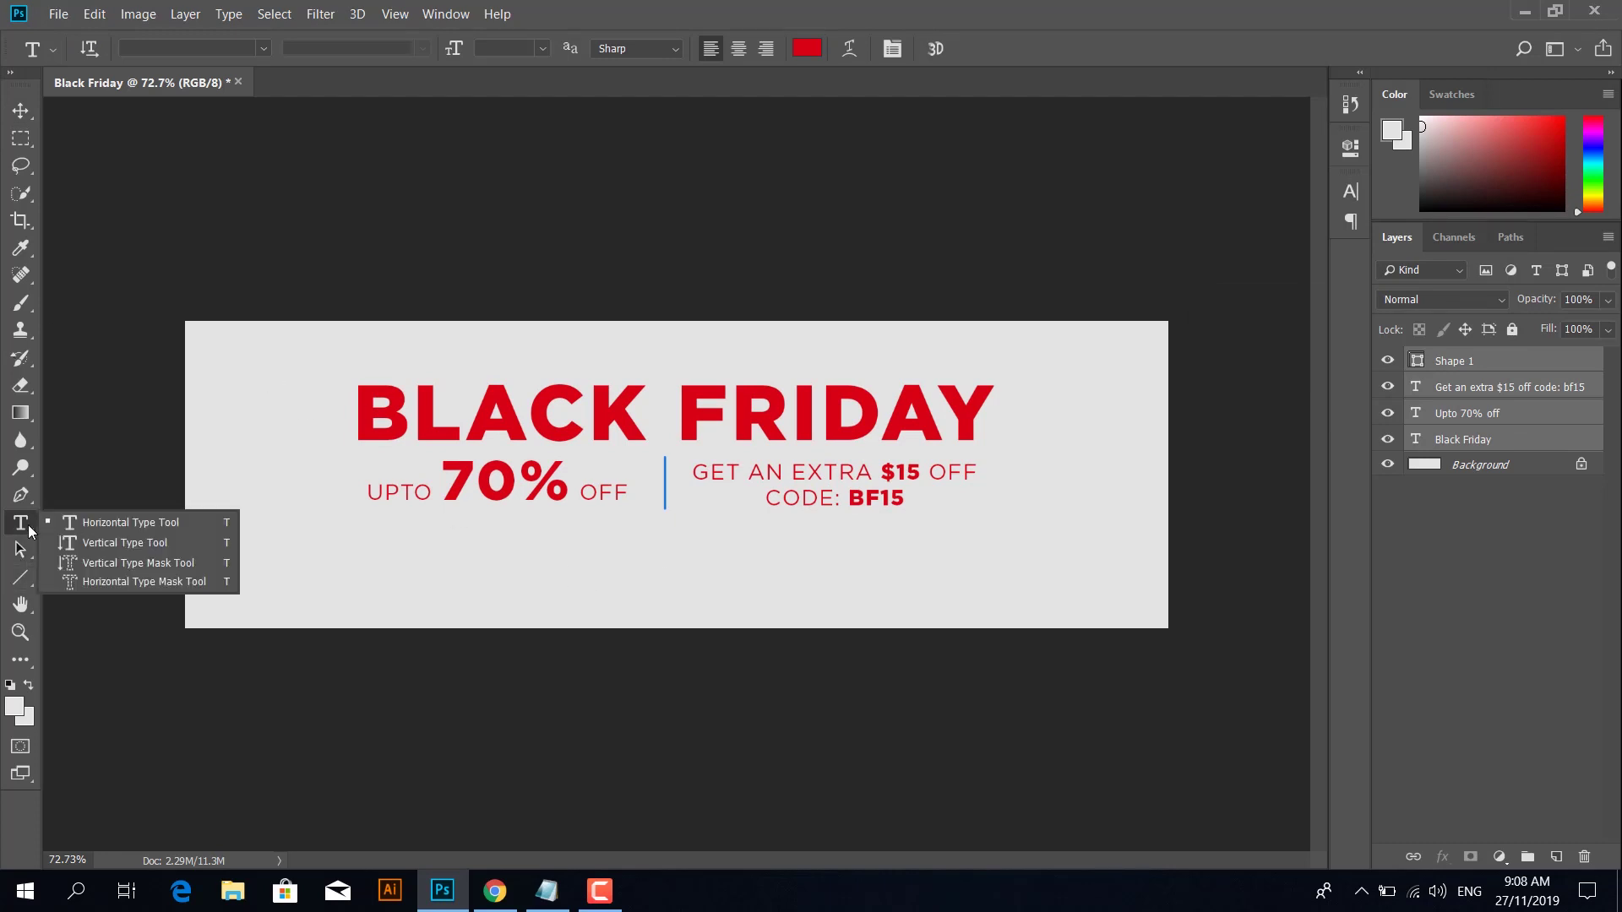
pyautogui.rightClick(32, 583)
pyautogui.click(93, 577)
pyautogui.moveTo(587, 560); pyautogui.dragTo(743, 597)
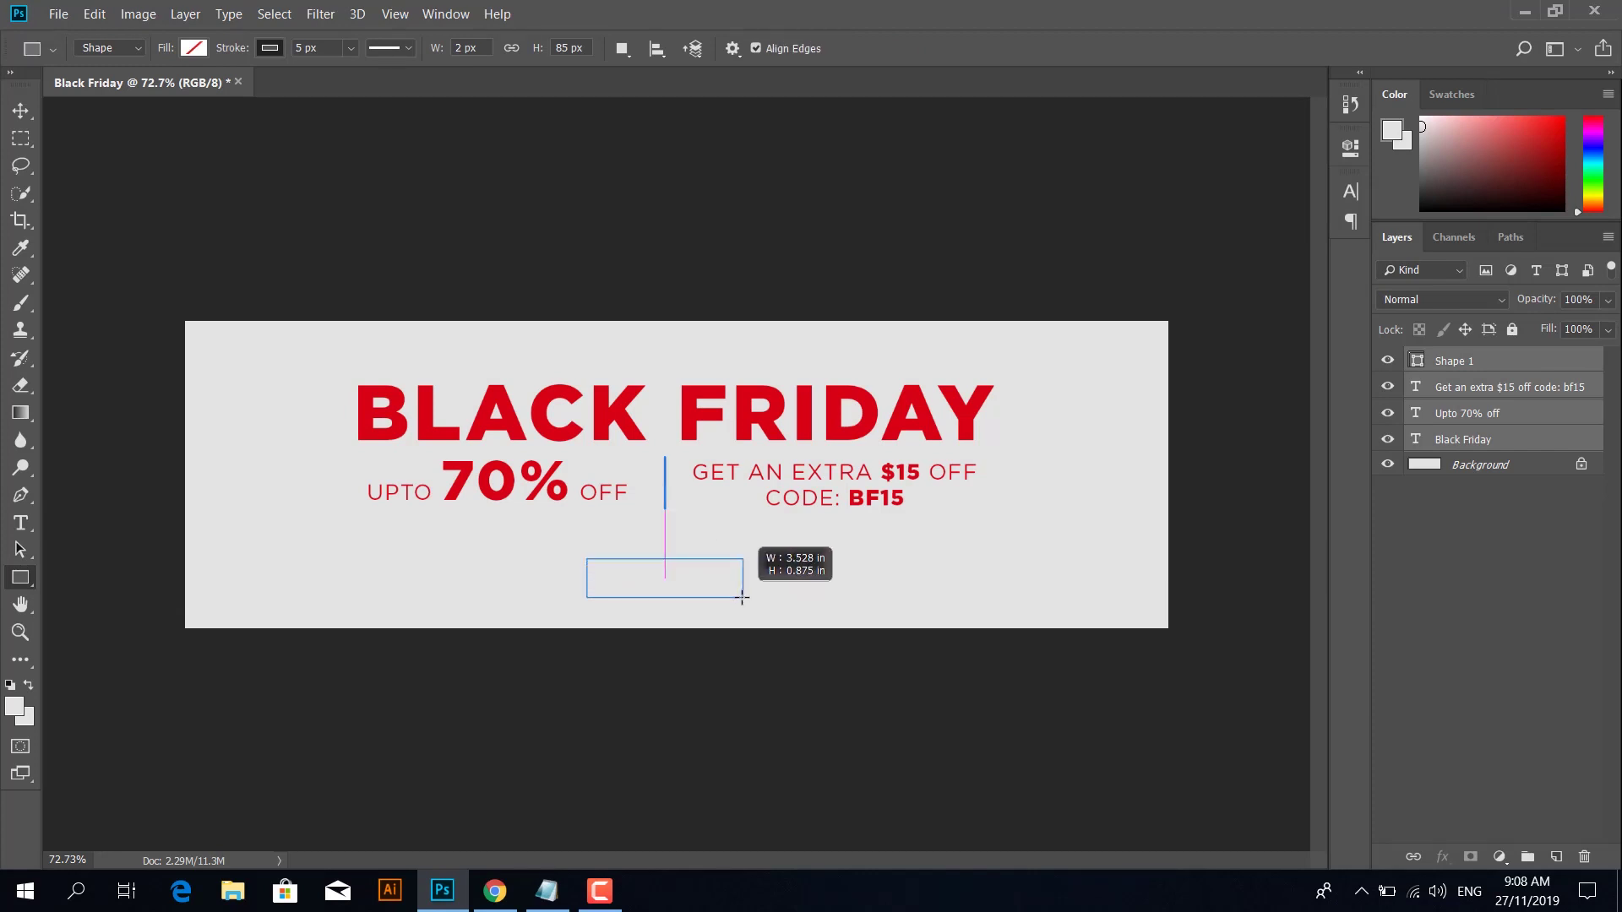
pyautogui.moveTo(743, 598); pyautogui.dragTo(741, 603)
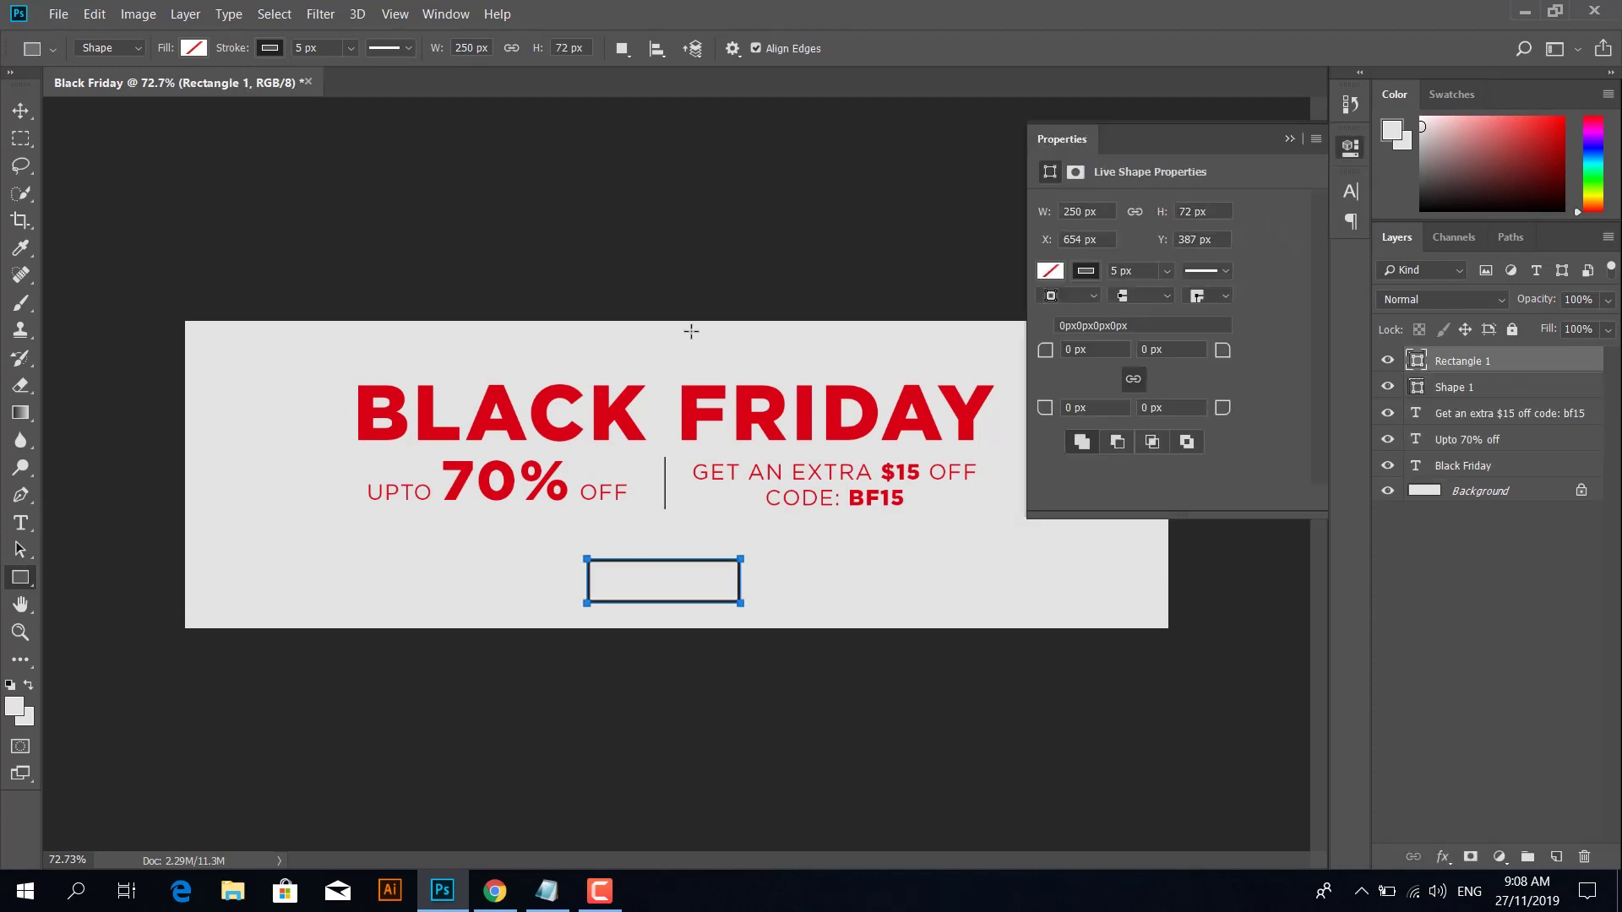
pyautogui.click(21, 109)
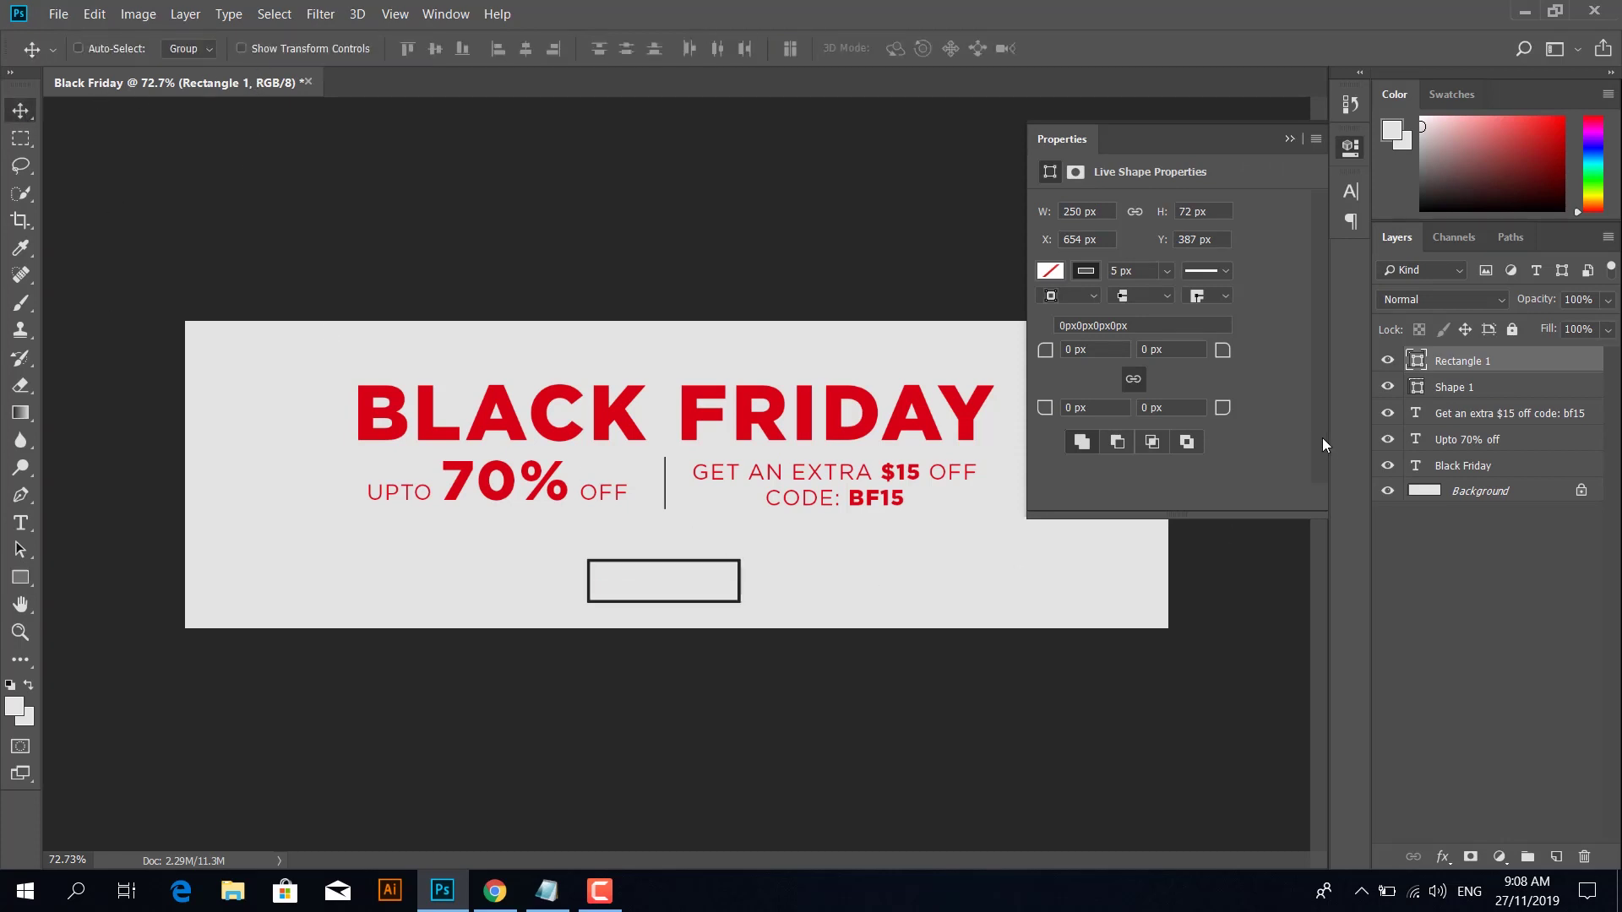
# Step: Duplicate the rectangle and shrink the copy to sit inside the original
pyautogui.hotkey('ctrl', 'j')
pyautogui.hotkey('ctrl', 't')
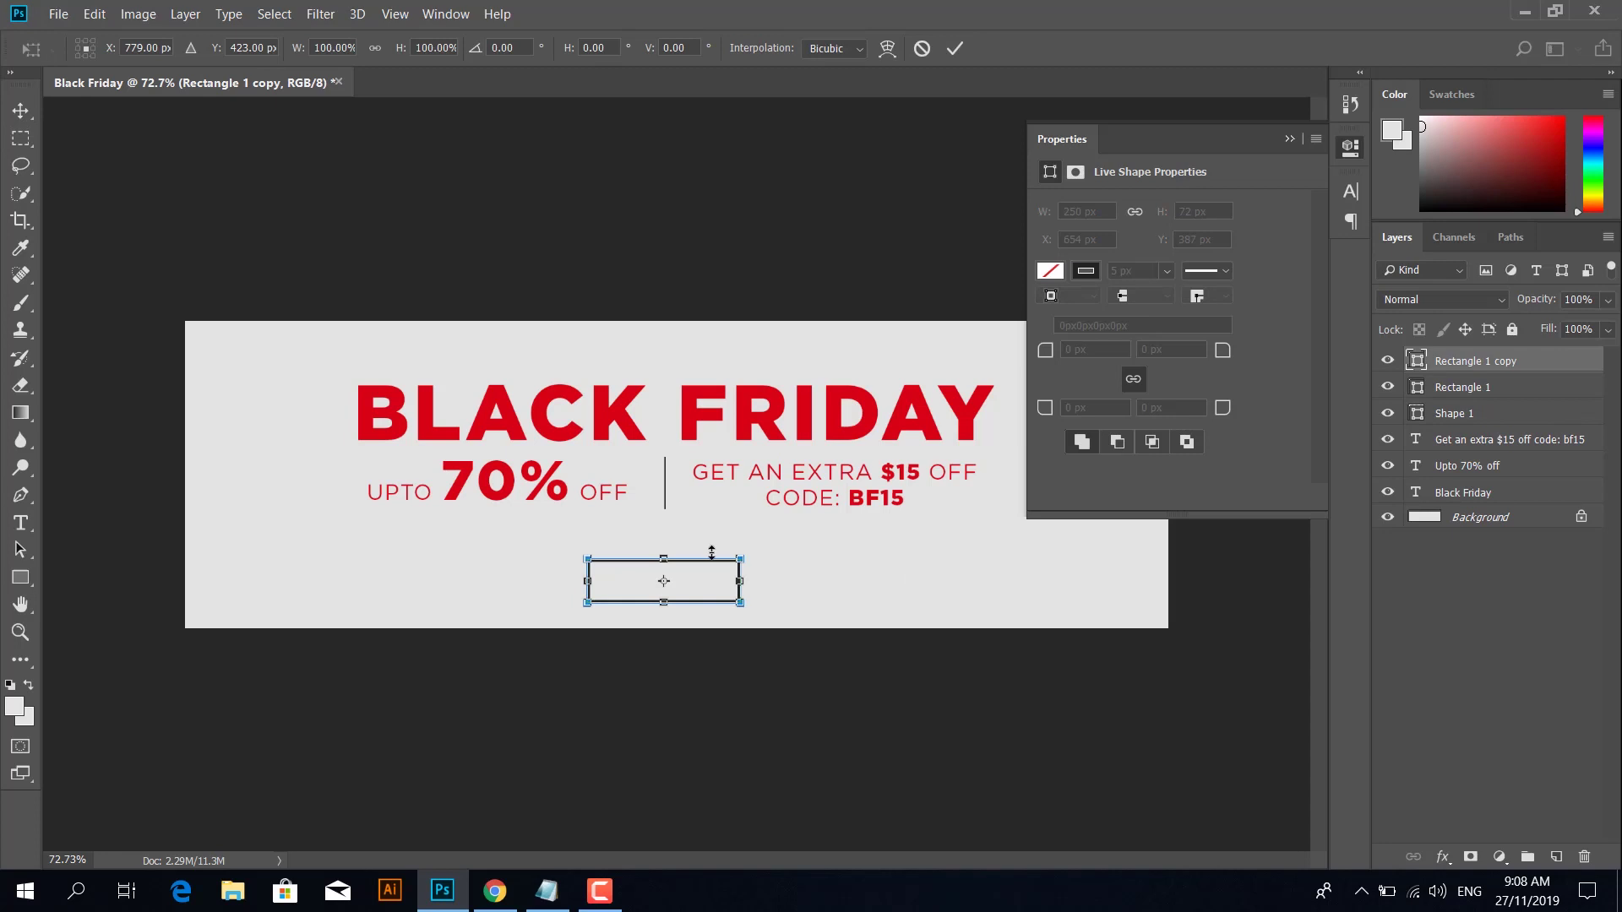
pyautogui.scroll(3, 712, 552)
pyautogui.scroll(2, 743, 571)
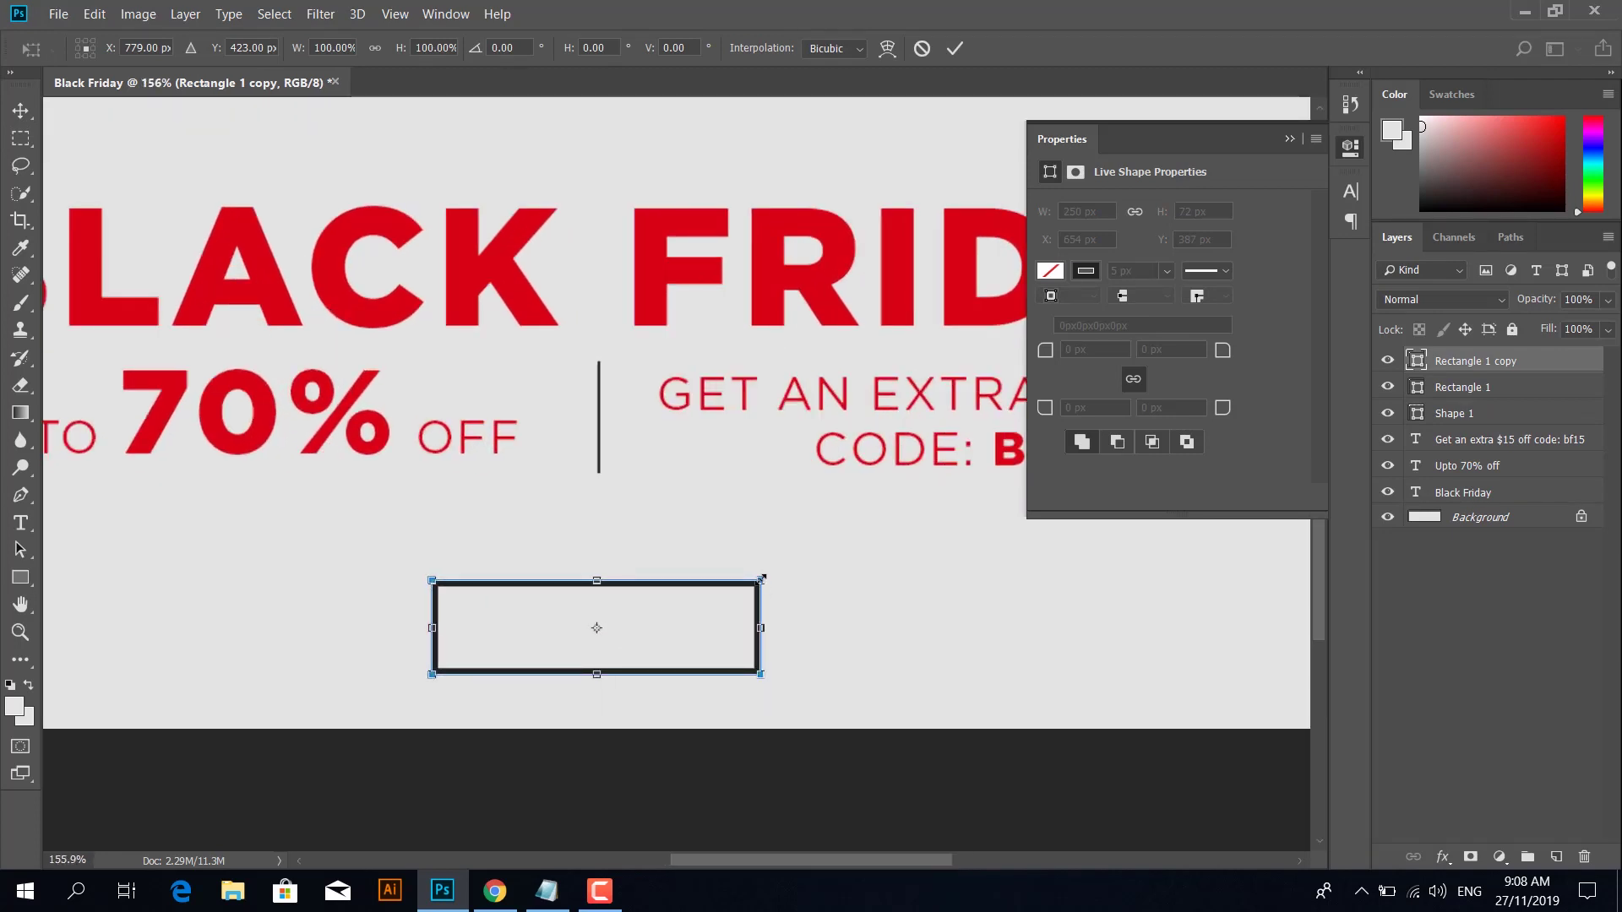
pyautogui.moveTo(761, 579)
pyautogui.mouseDown()
pyautogui.moveTo(721, 590)
pyautogui.moveTo(746, 629)
pyautogui.mouseUp()
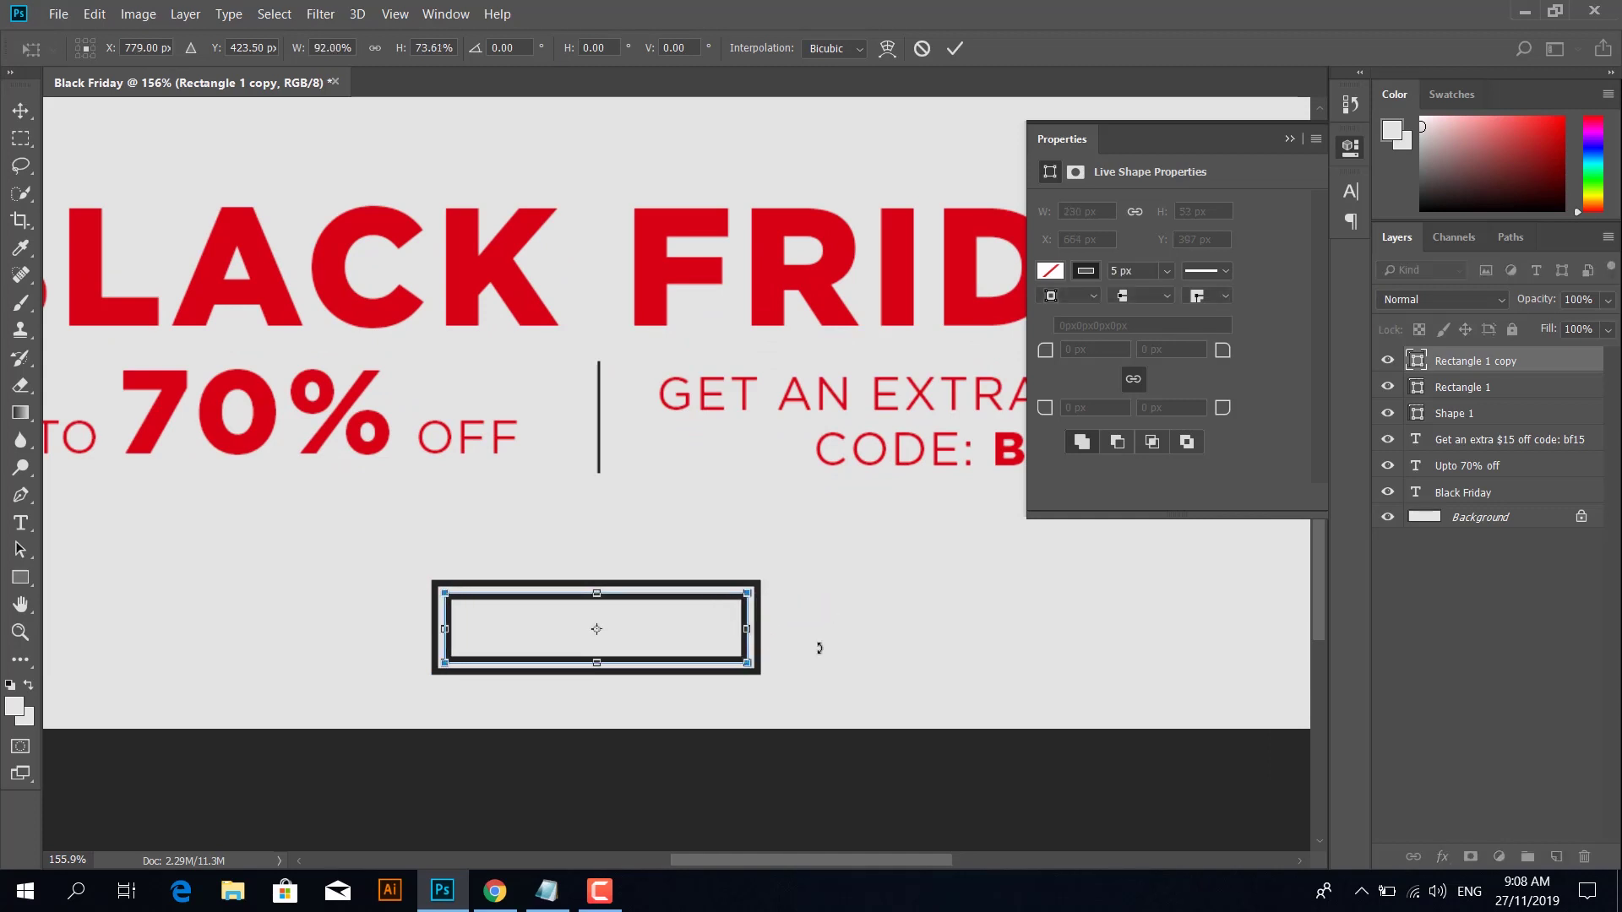
pyautogui.press('Return')
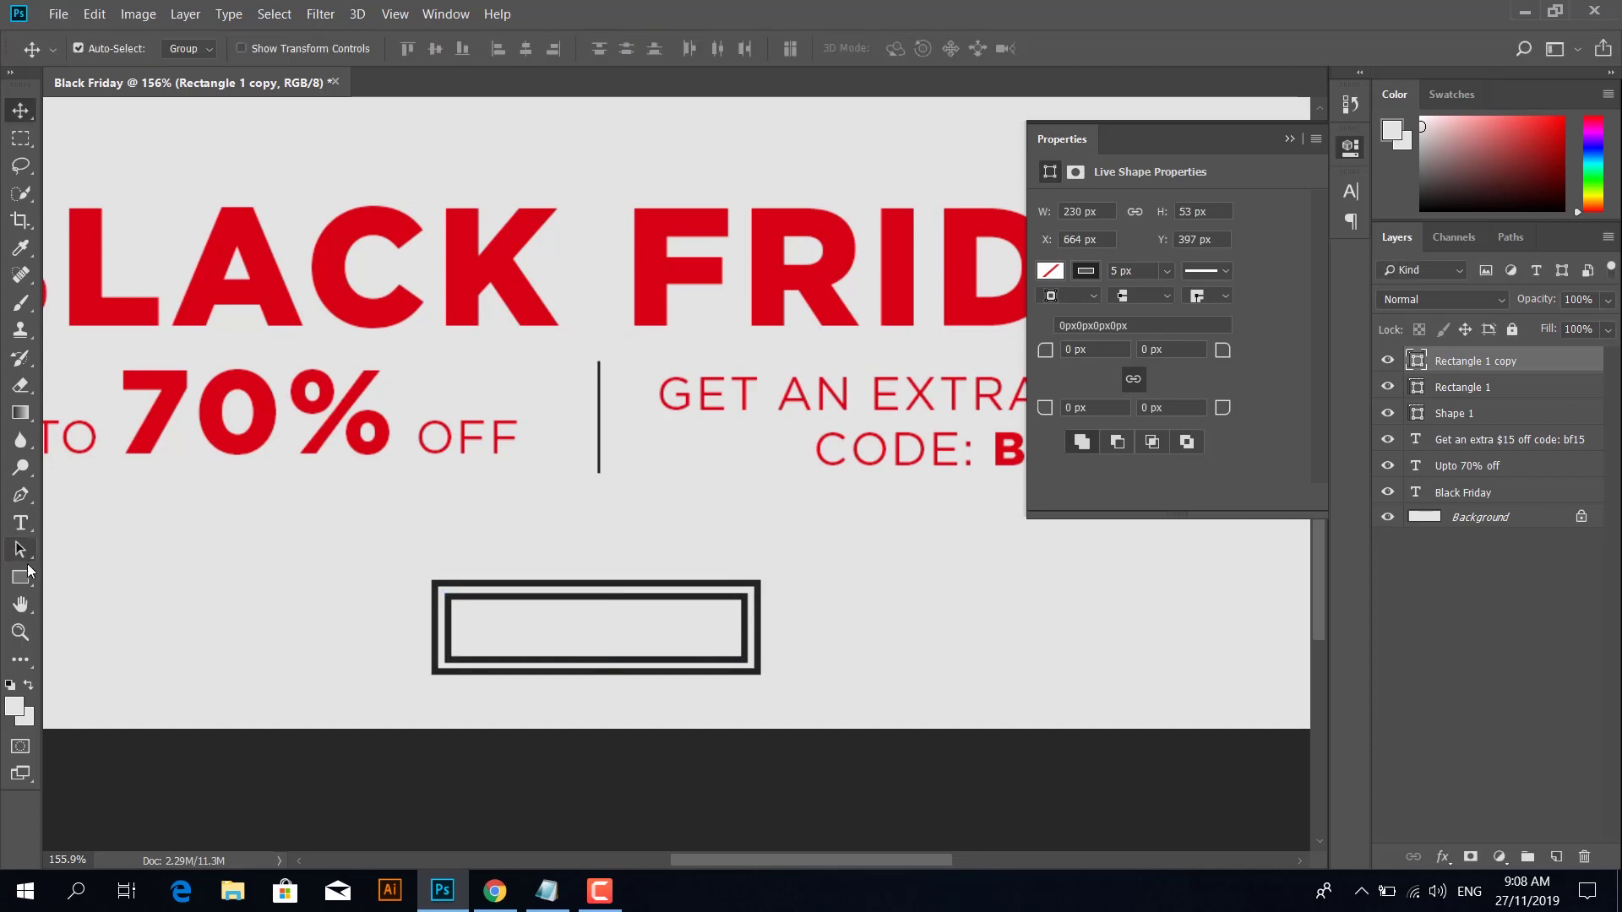
# Step: Fill the inner rectangle copy with near-black
pyautogui.click(22, 577)
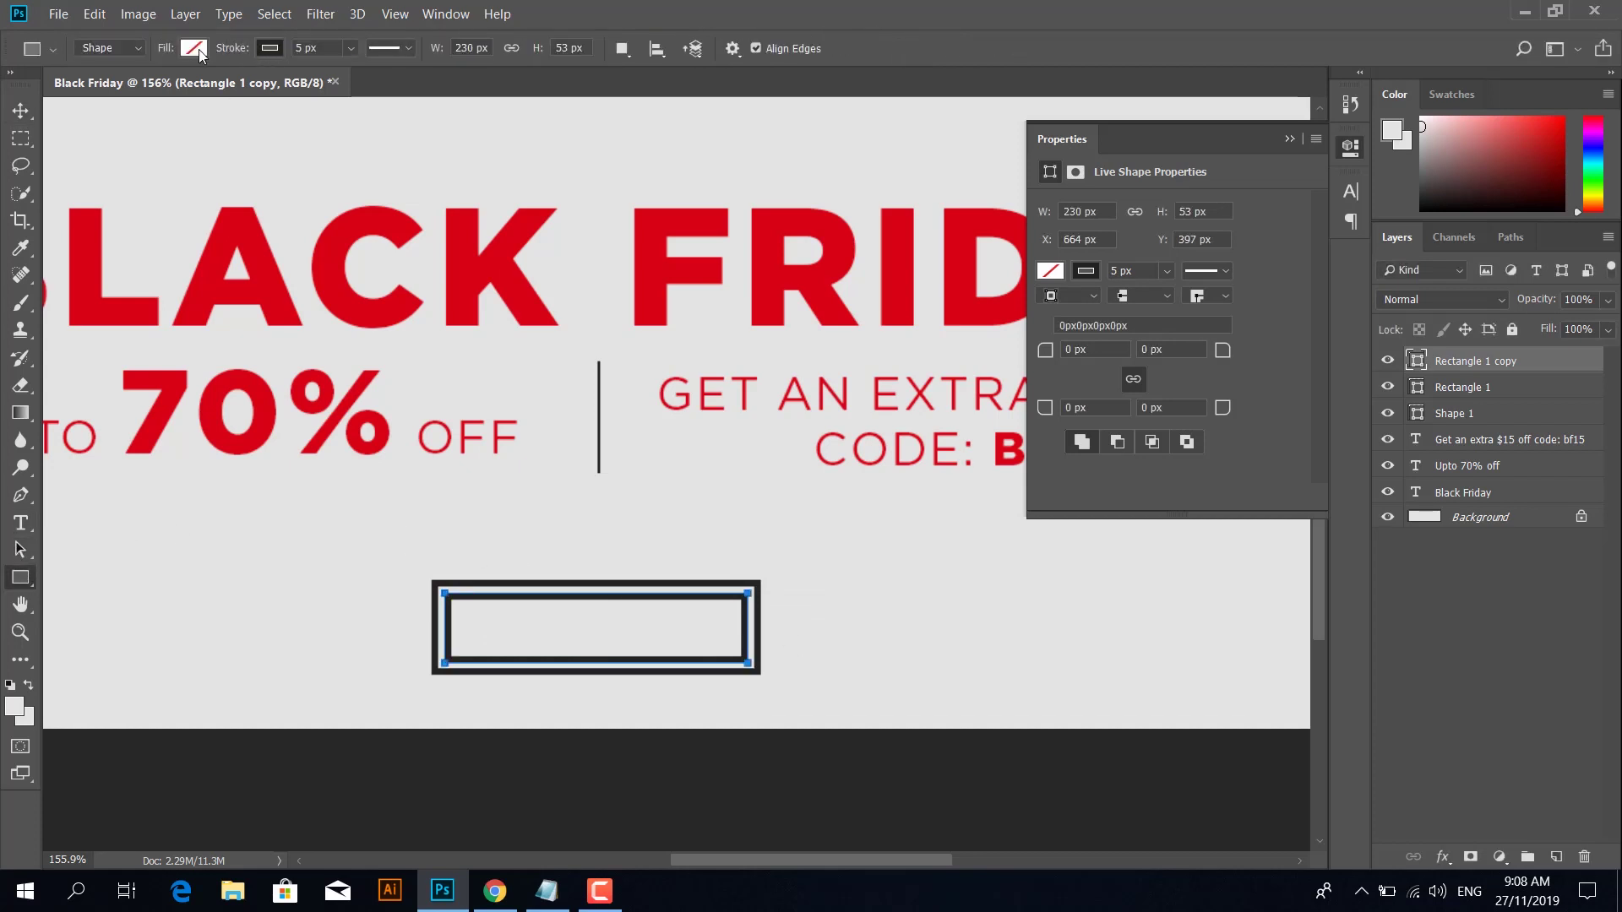
pyautogui.click(196, 49)
pyautogui.click(93, 159)
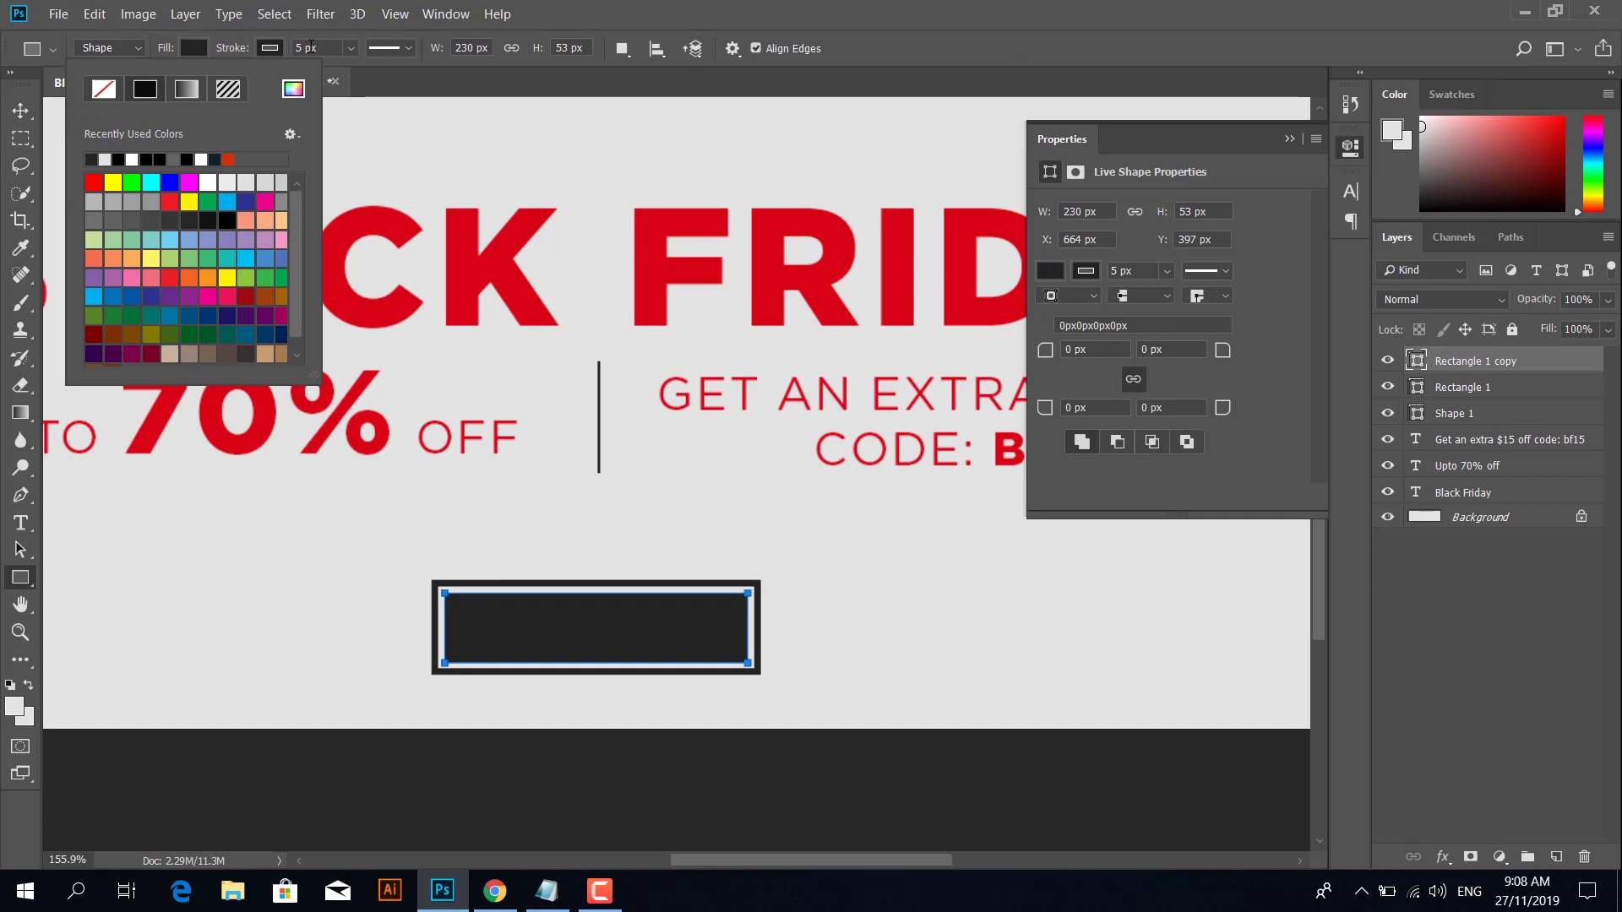
pyautogui.click(1474, 397)
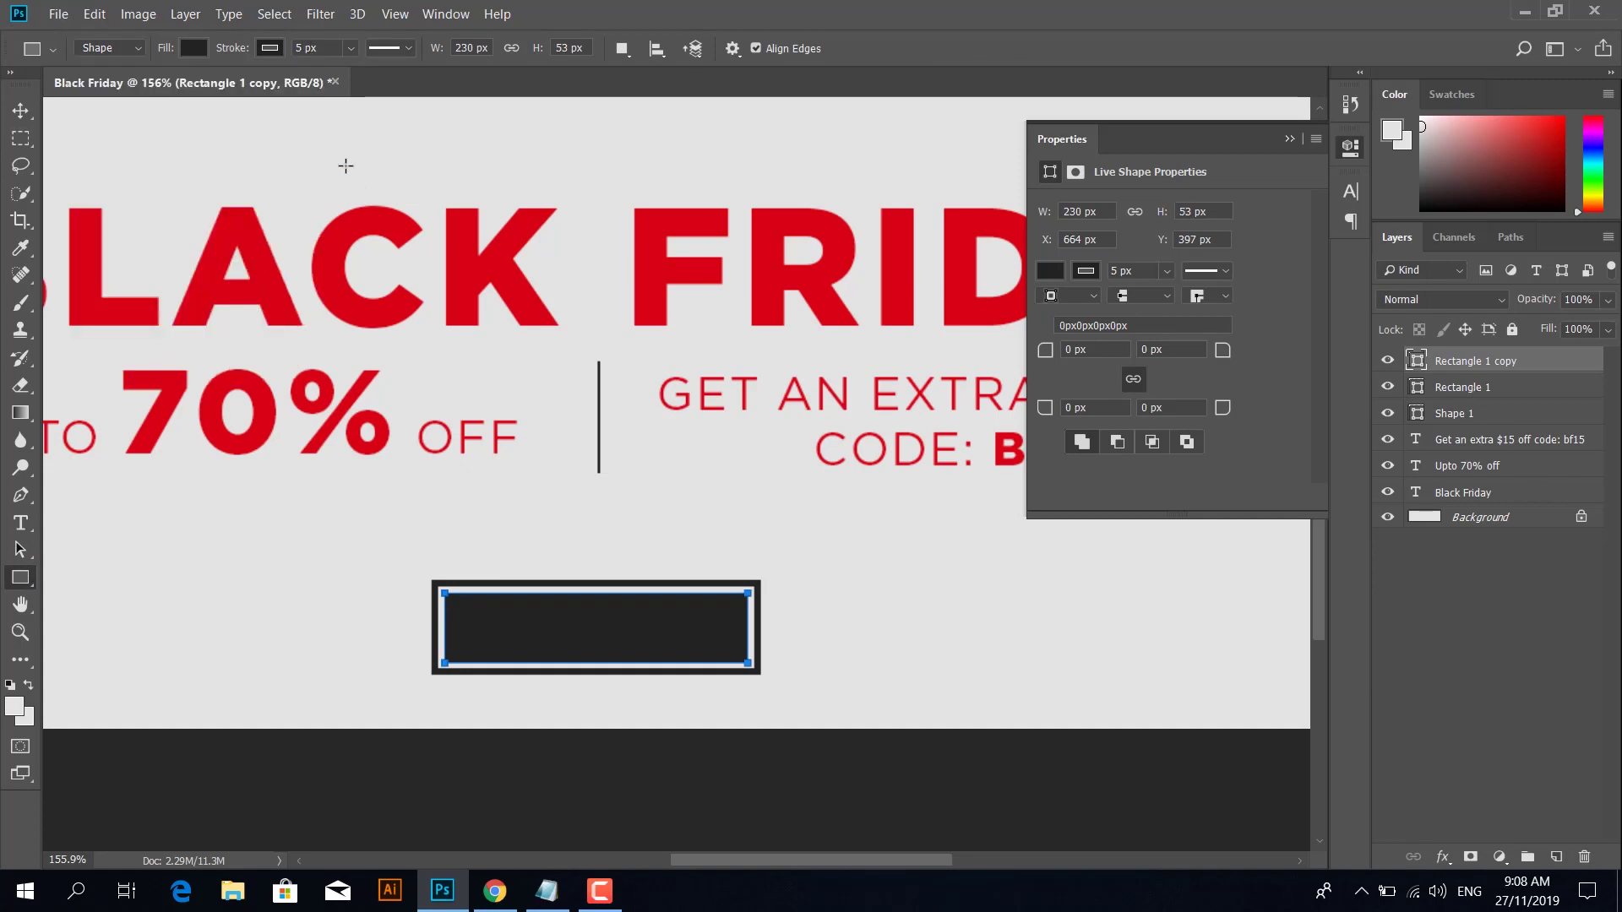
# Step: Set the outer Rectangle 1 layer's stroke width to 3 px
pyautogui.click(13, 118)
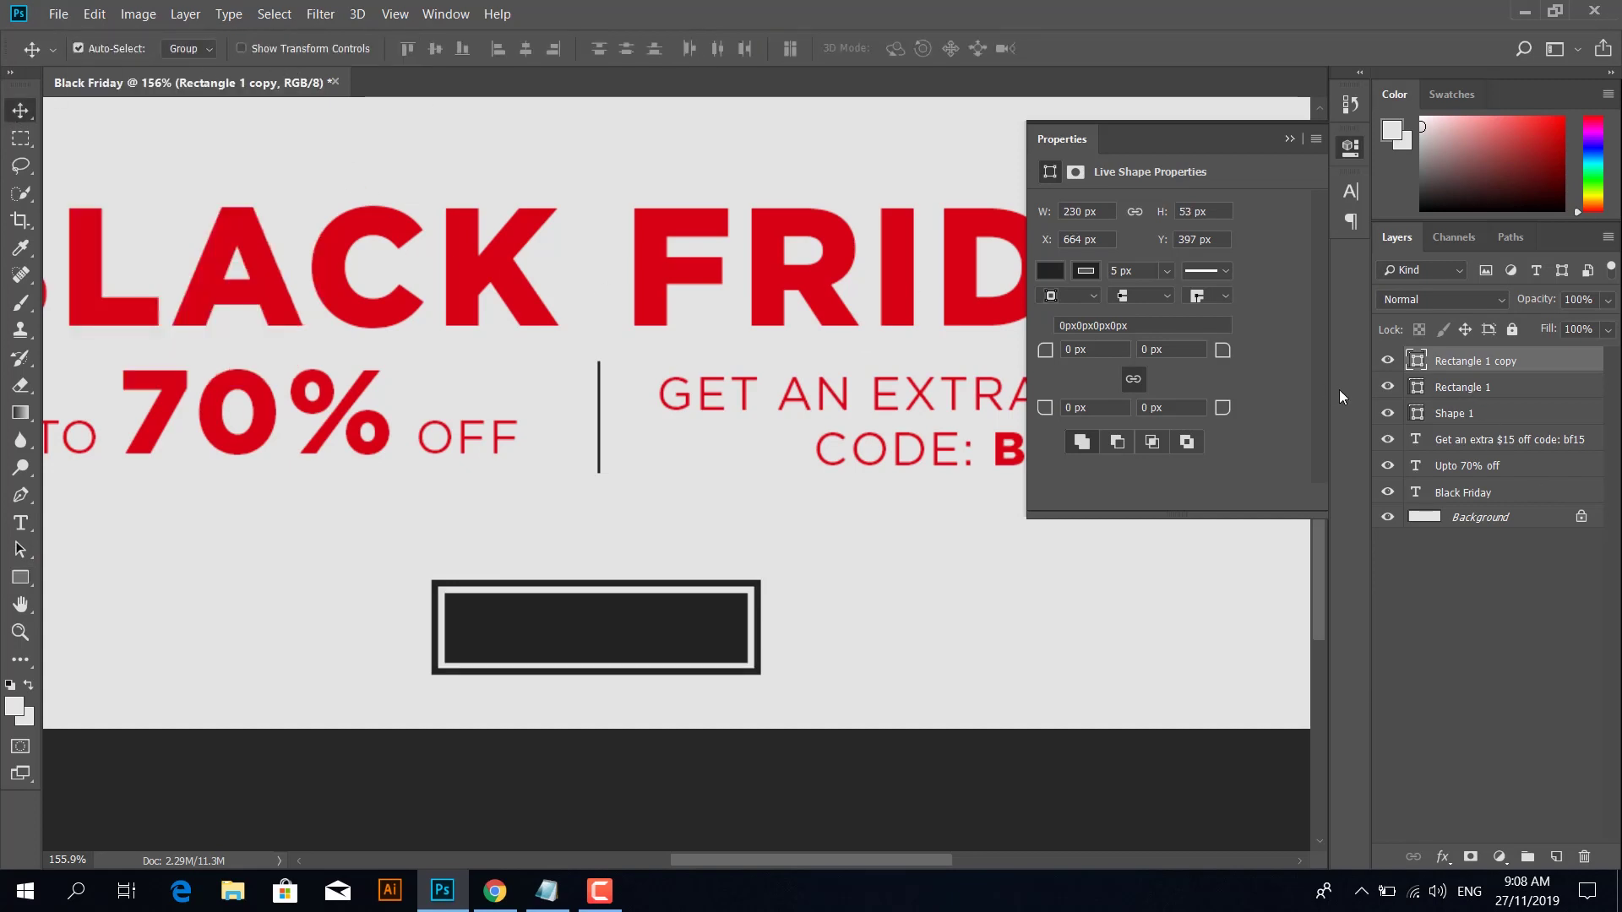
pyautogui.click(1470, 391)
pyautogui.click(20, 577)
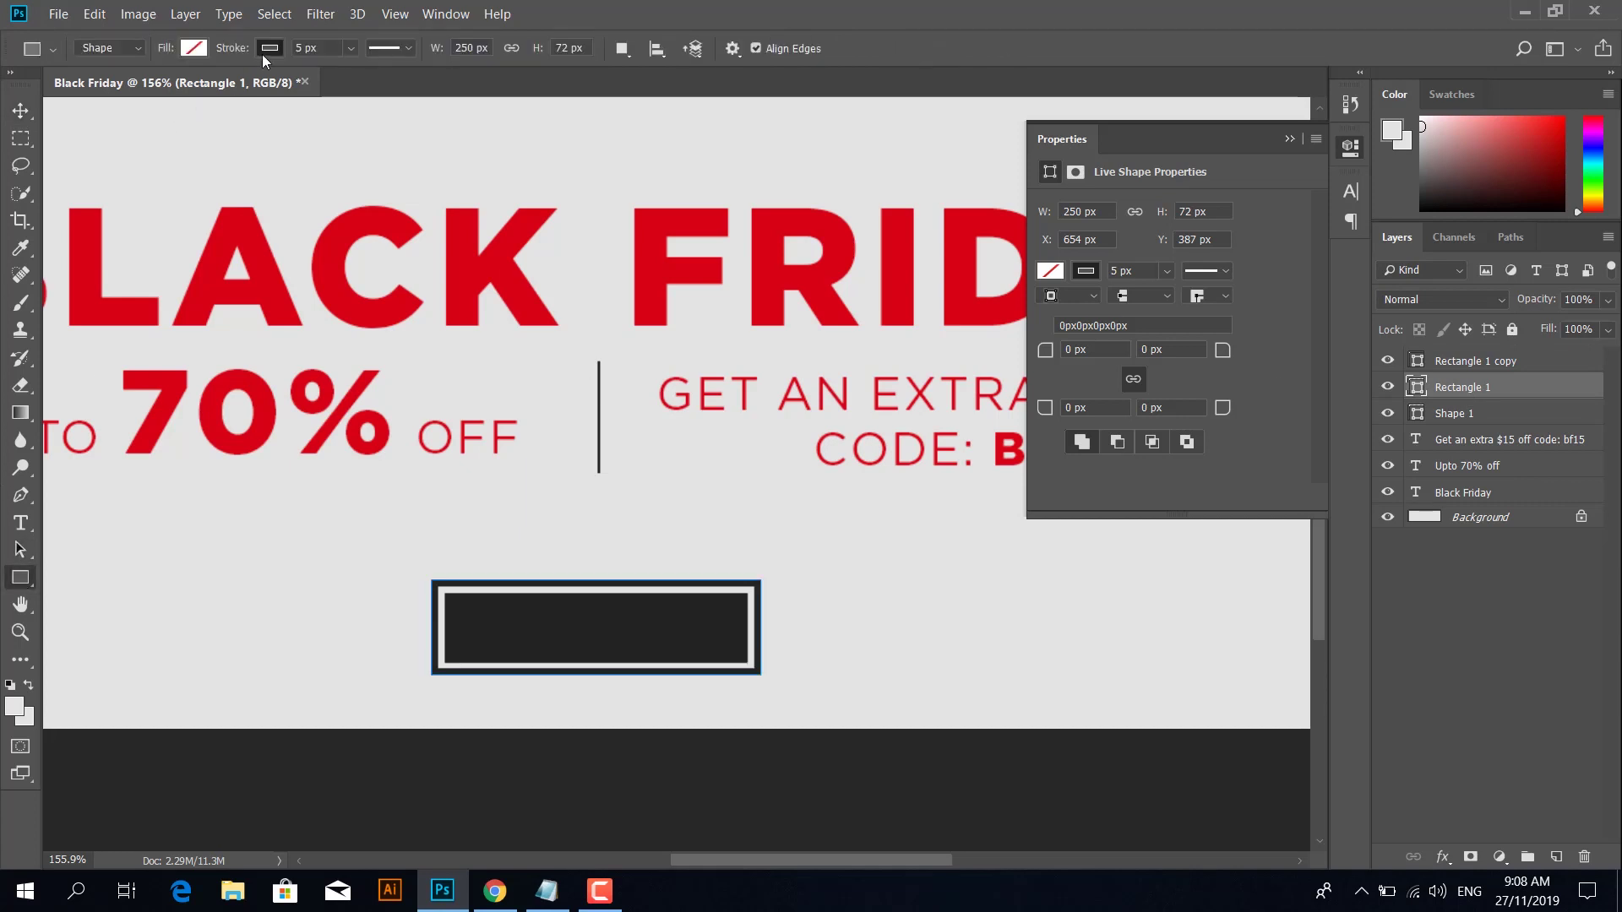
pyautogui.click(320, 48)
pyautogui.press('Return')
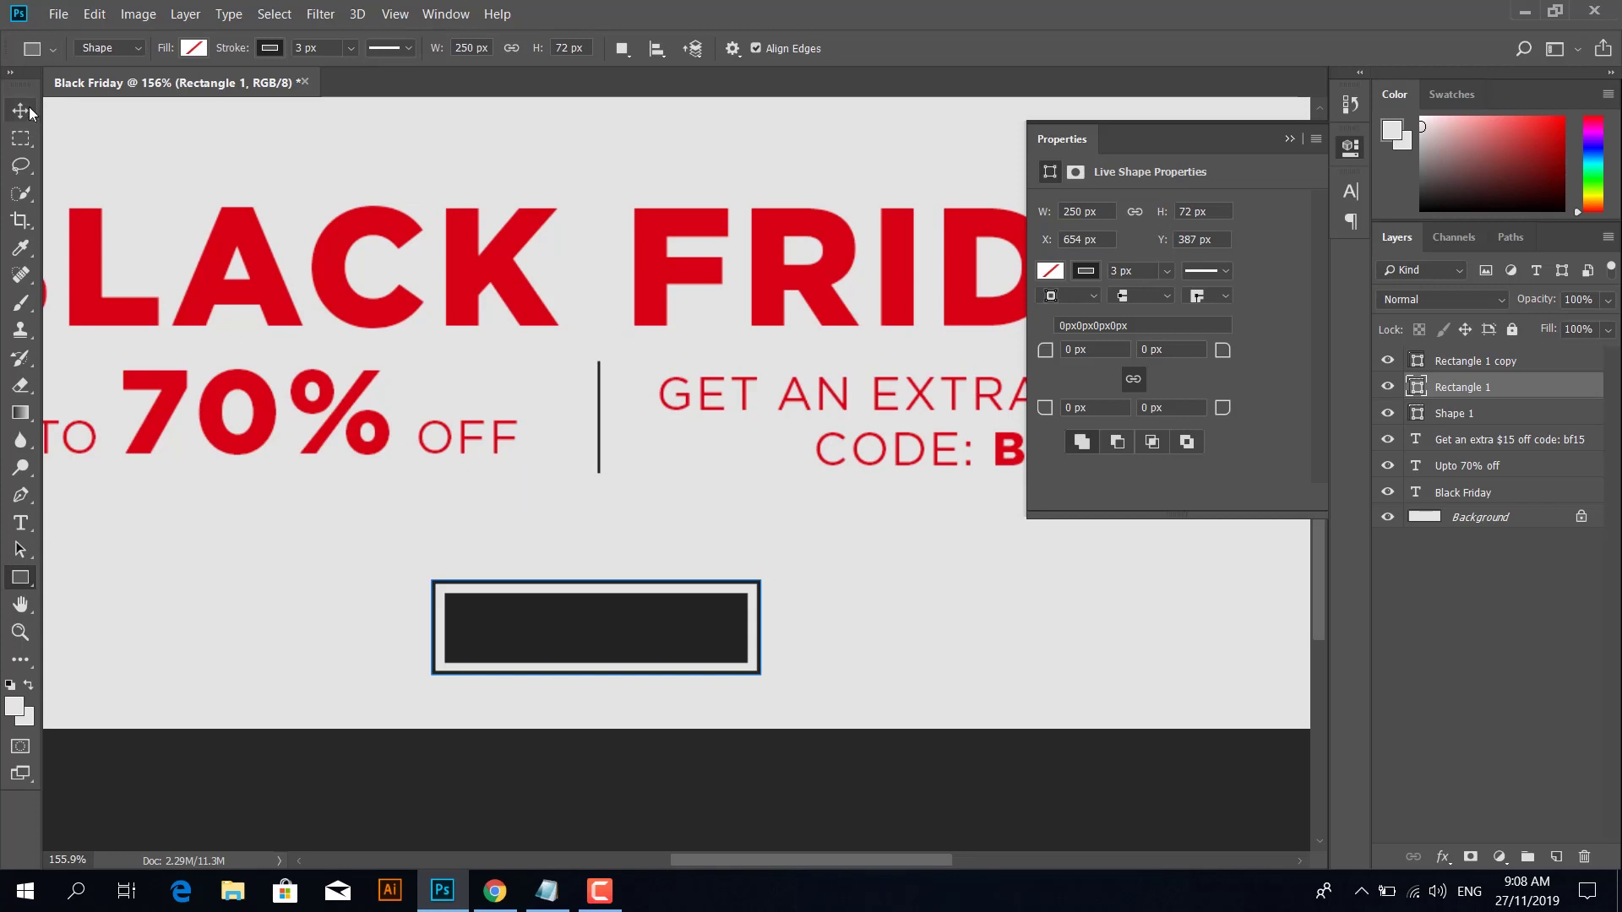
# Step: Type SHOP NOW beside the button and reduce it to 17 pt
pyautogui.press('t')
pyautogui.click(845, 608)
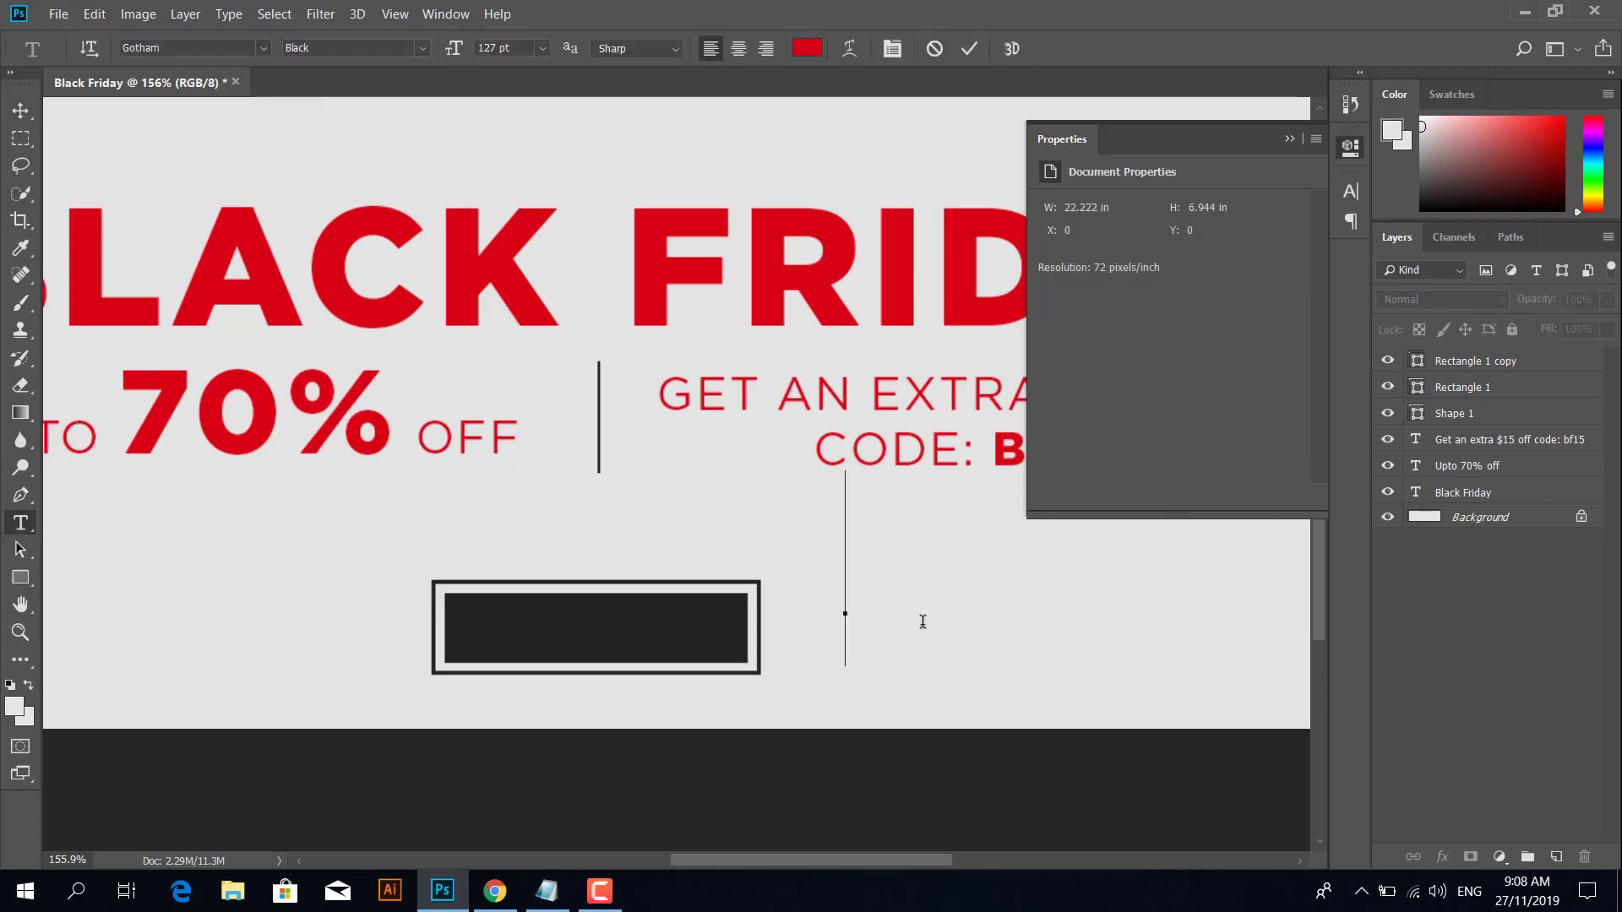
pyautogui.write('SH')
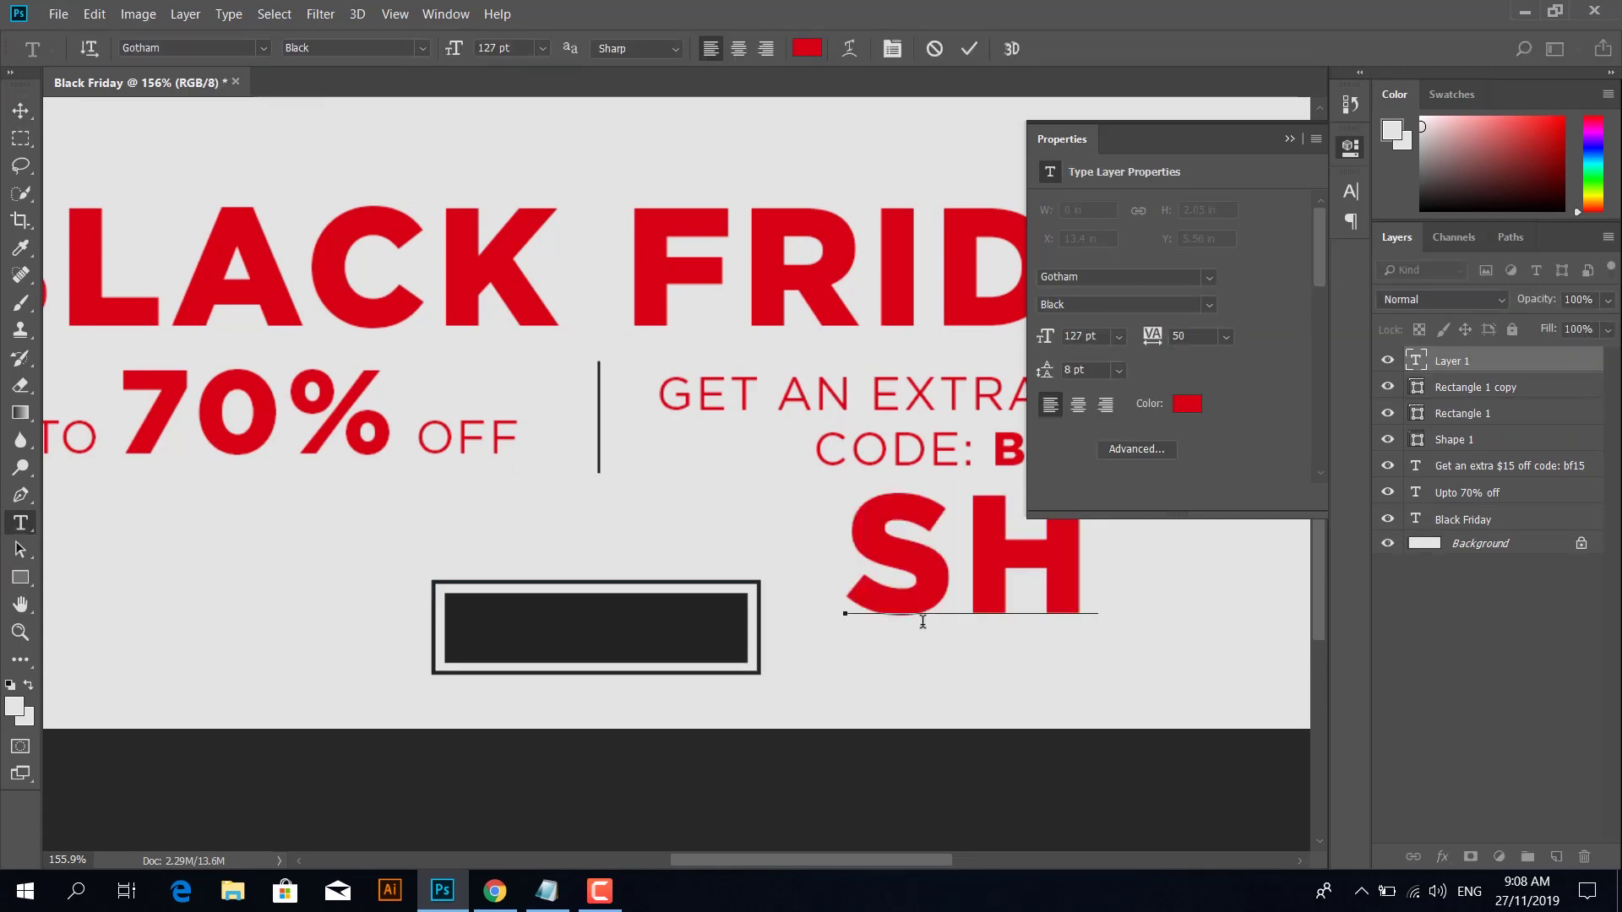
pyautogui.write('OP')
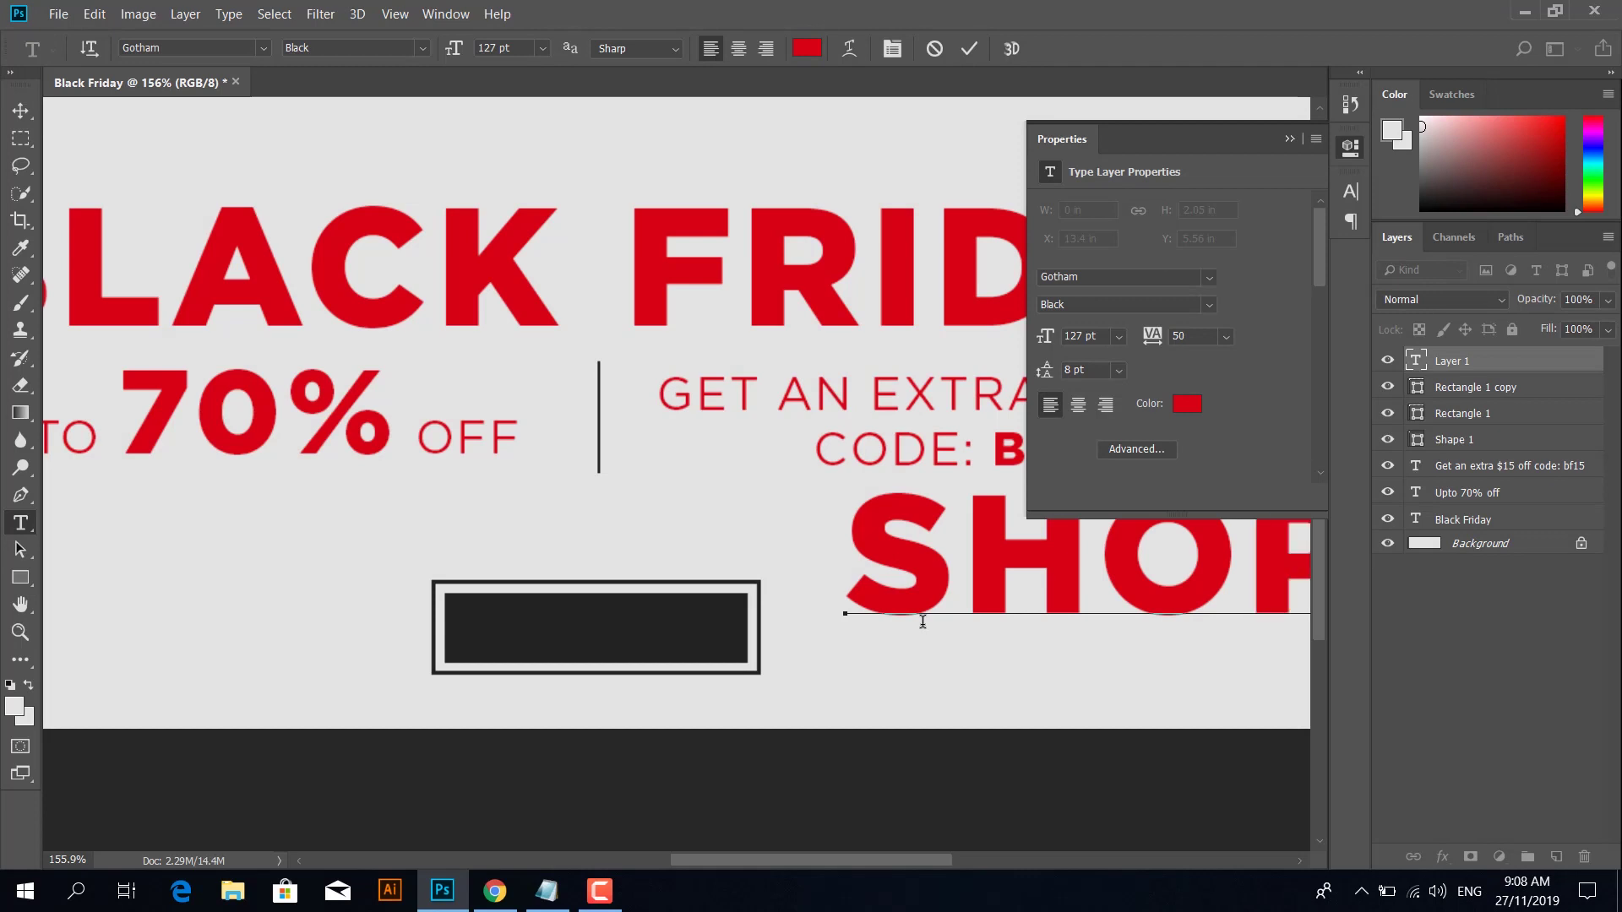
pyautogui.hotkey('ctrl', 'a')
pyautogui.click(514, 47)
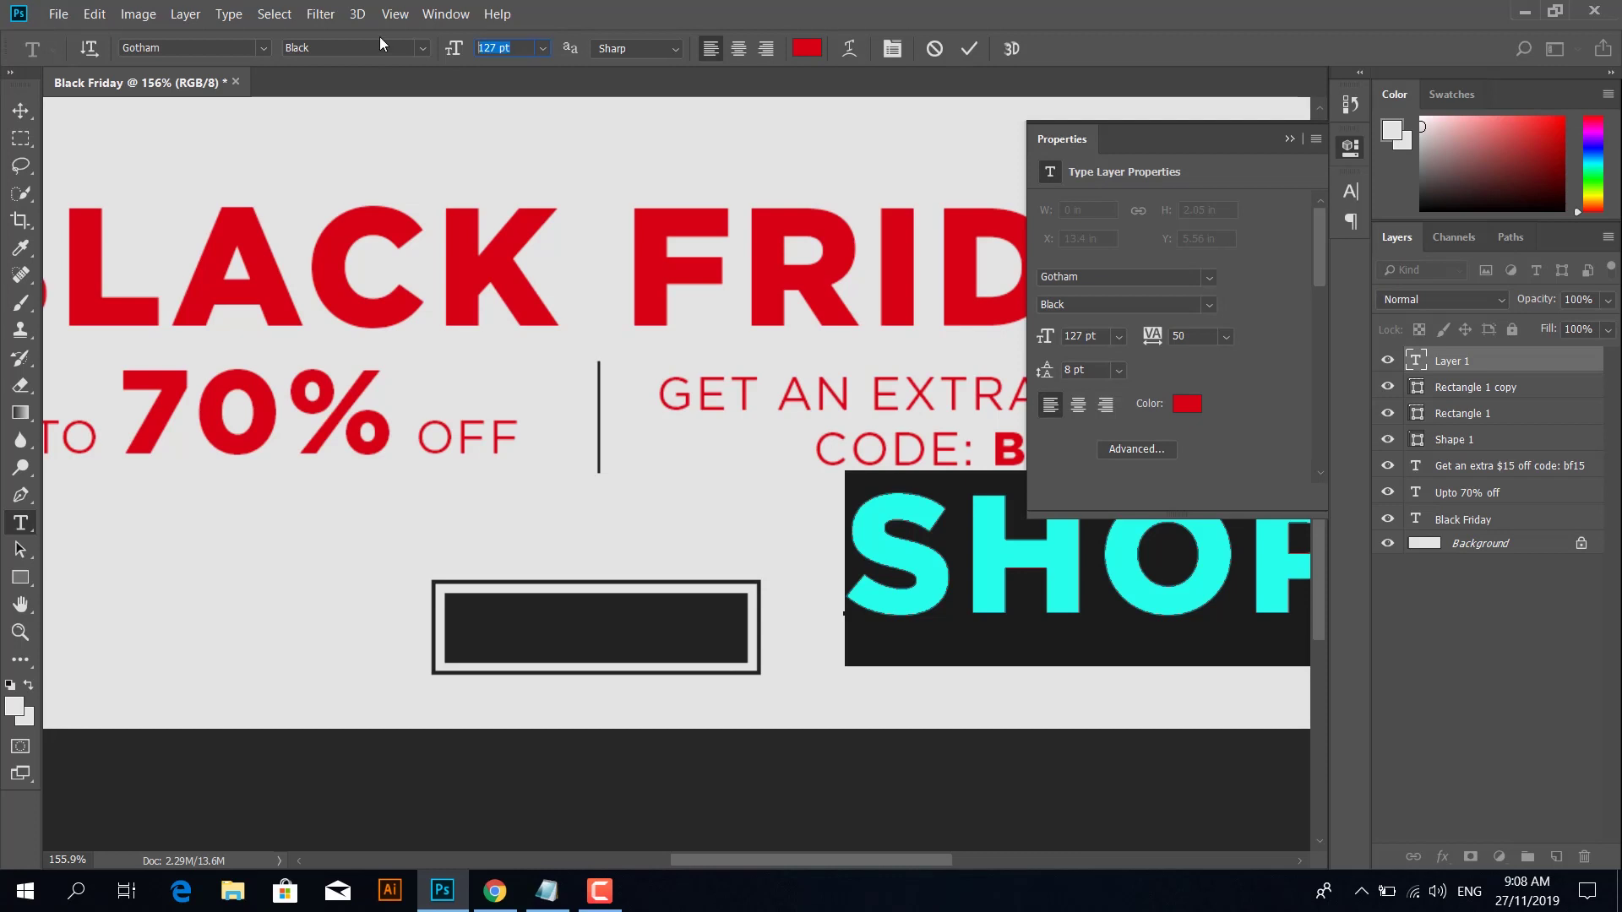
pyautogui.hotkey('shift', 'Down')
pyautogui.hotkey('shift', 'Down')
pyautogui.hotkey('shift', 'Down')
pyautogui.hotkey('shift', 'Down')
pyautogui.hotkey('shift', 'Down')
pyautogui.hotkey('shift', 'Down')
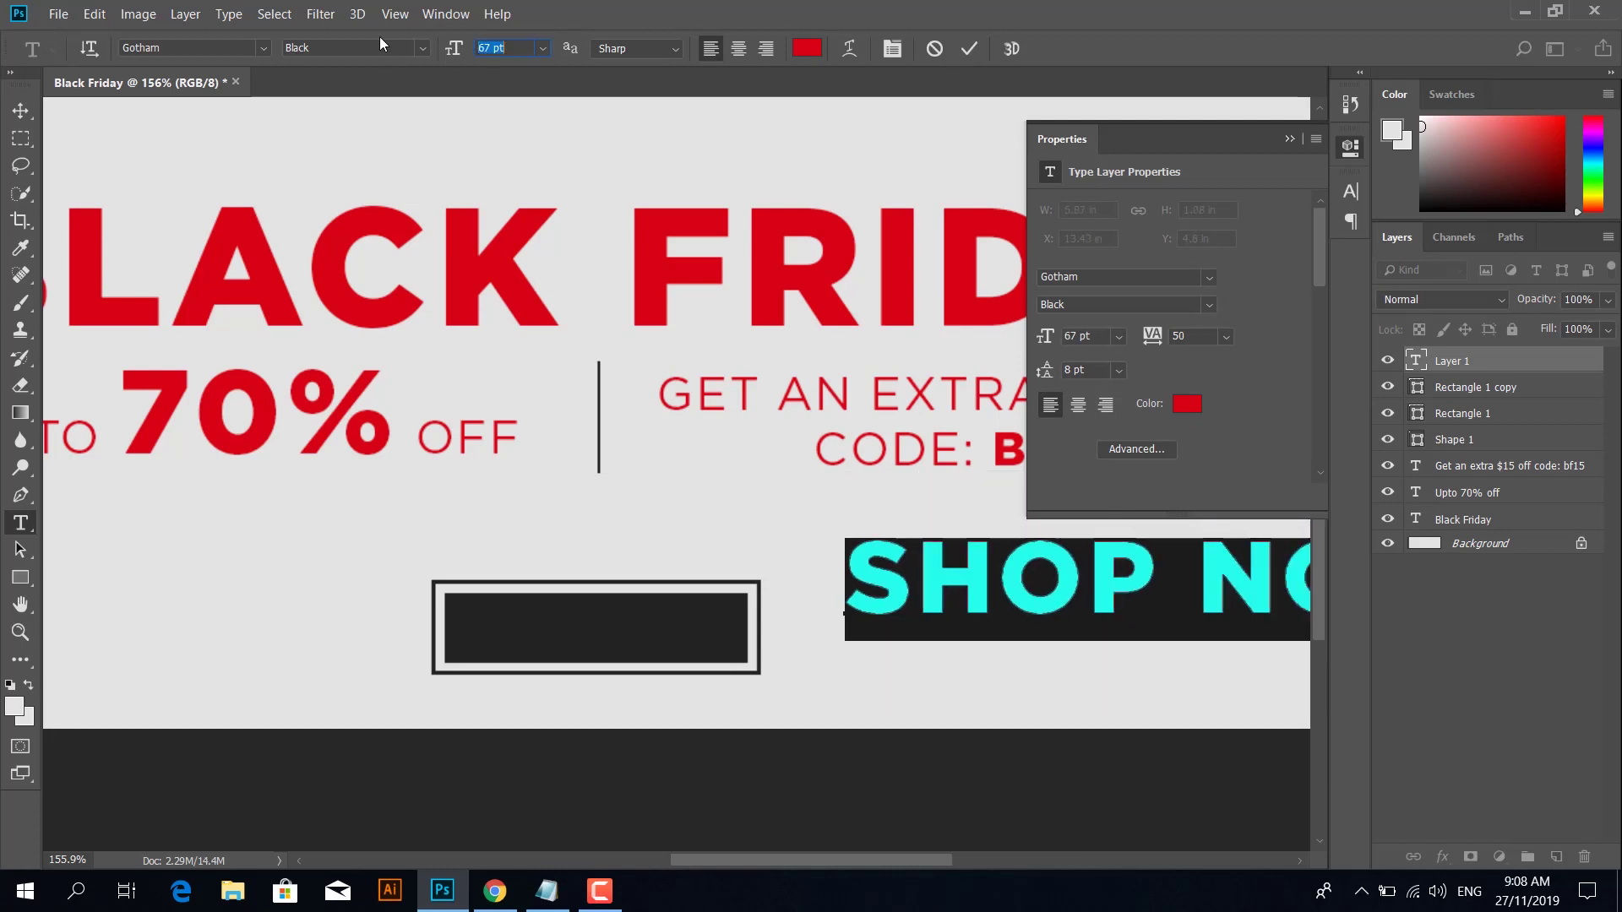
pyautogui.hotkey('shift', 'Down')
pyautogui.hotkey('shift', 'Down')
pyautogui.hotkey('shift', 'Down')
pyautogui.hotkey('shift', 'Down')
pyautogui.hotkey('shift', 'Down')
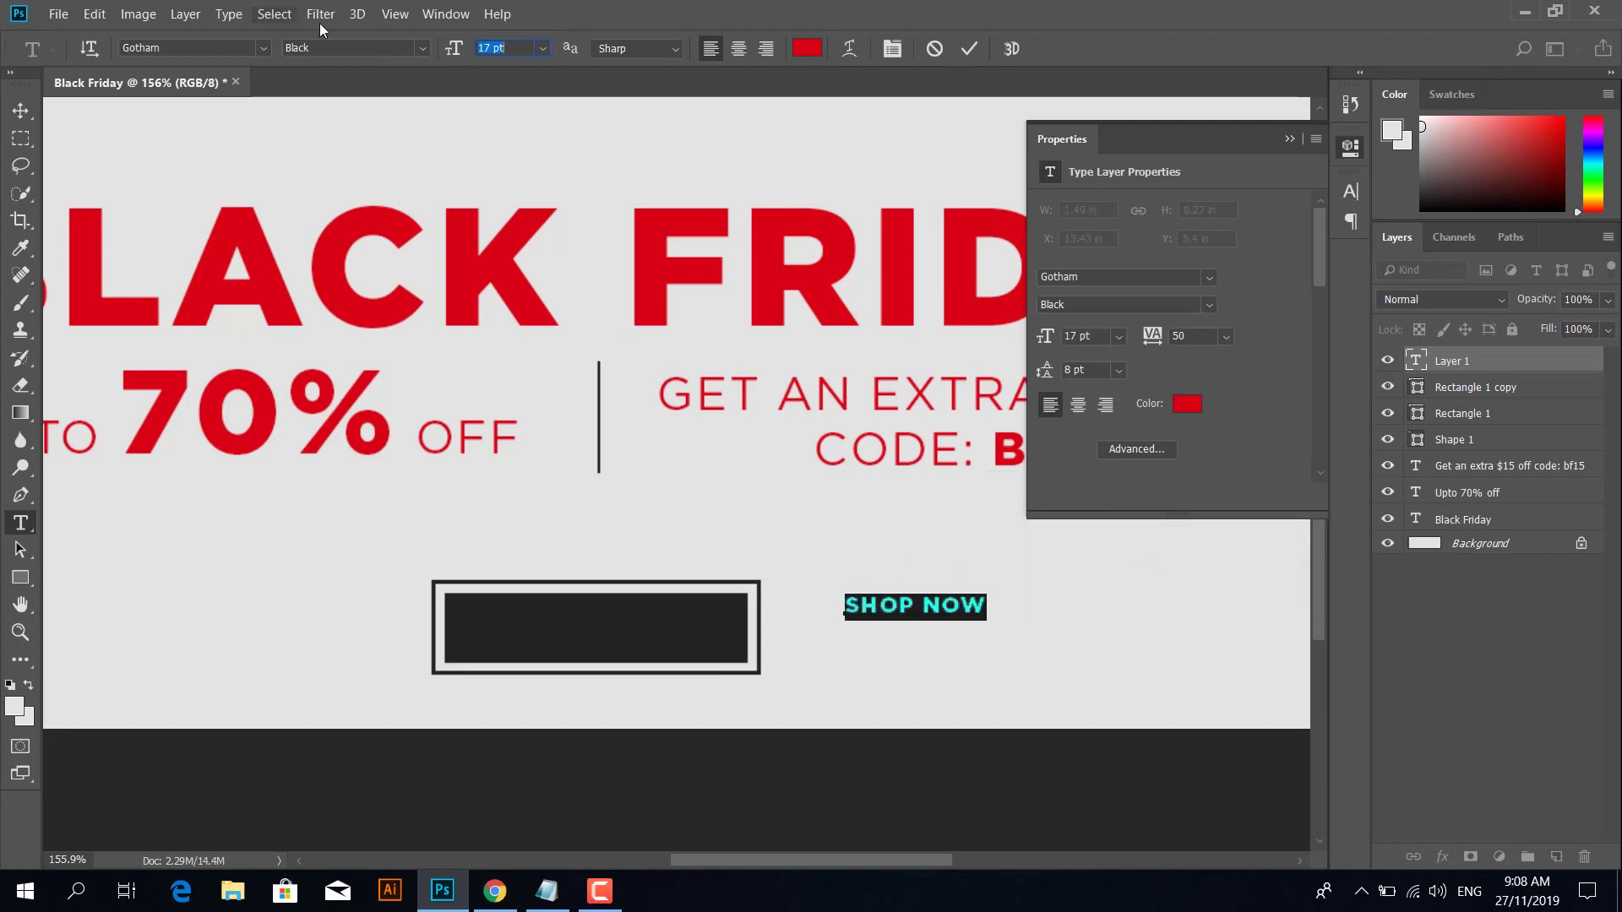
# Step: Set the SHOP NOW text to Gotham Book and drag it into the dark button
pyautogui.click(422, 48)
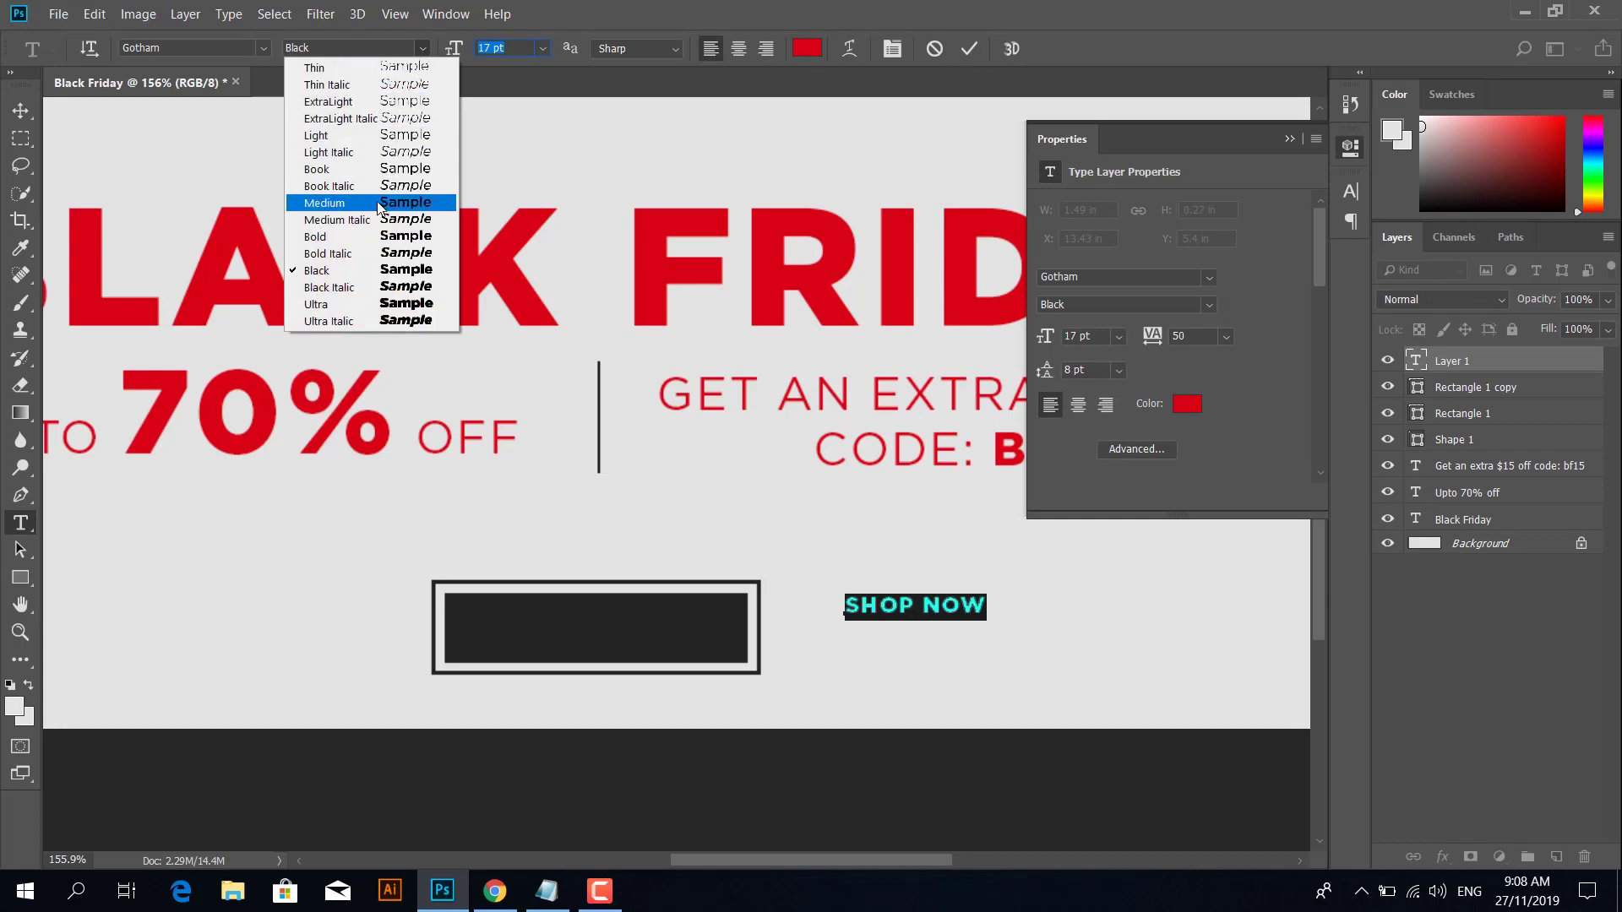
pyautogui.click(370, 168)
pyautogui.click(21, 111)
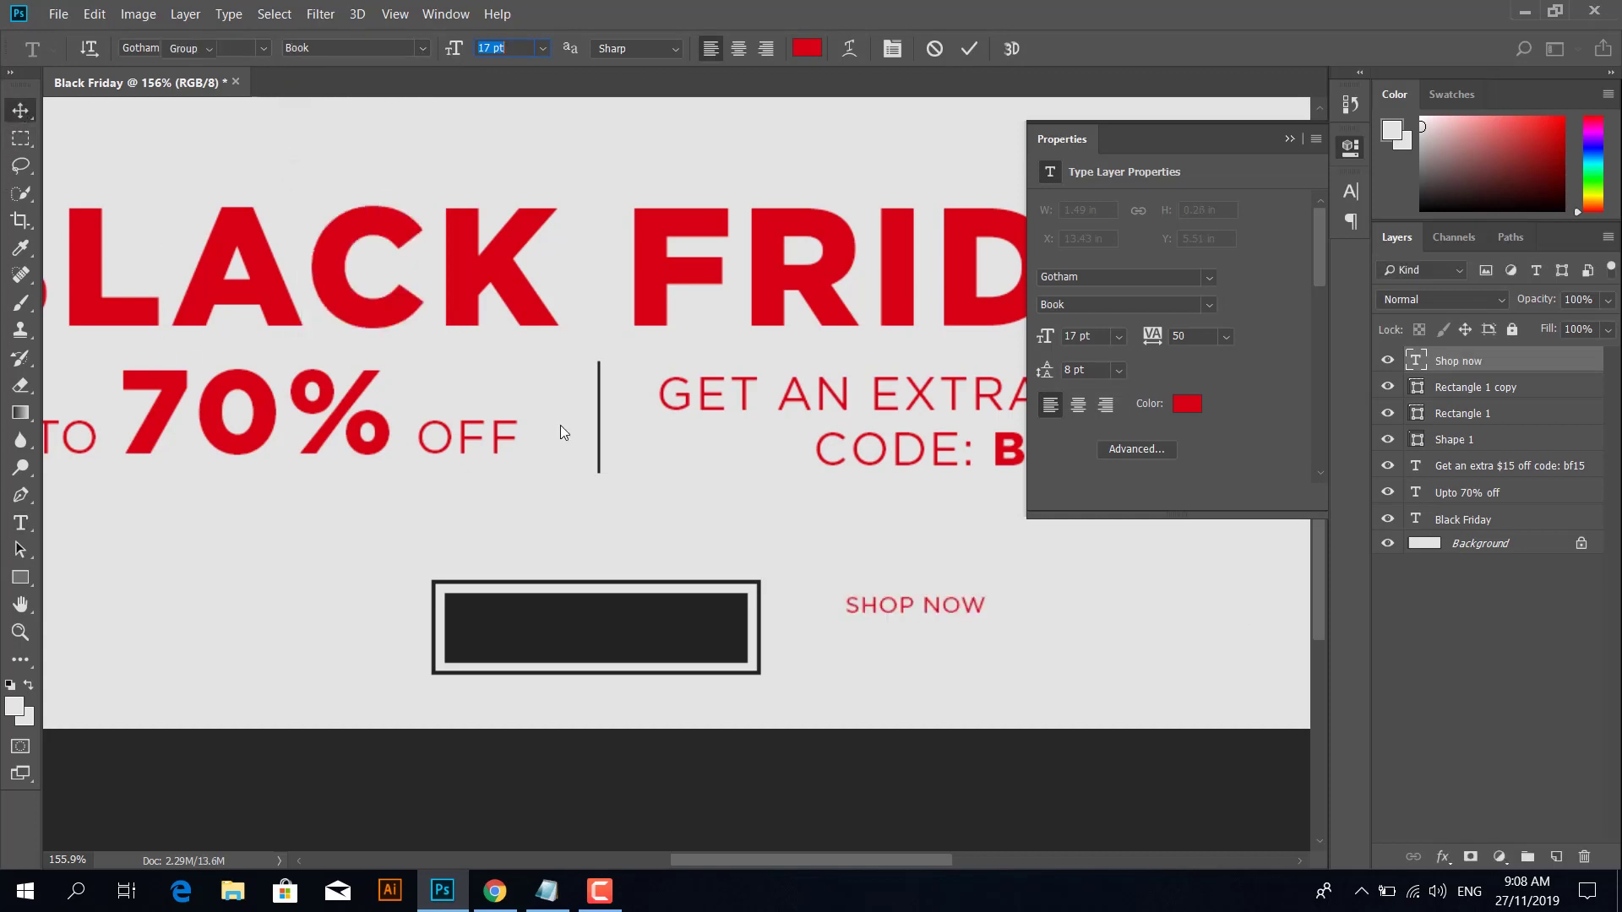
pyautogui.moveTo(874, 610)
pyautogui.mouseDown()
pyautogui.moveTo(567, 635)
pyautogui.moveTo(566, 654)
pyautogui.mouseUp()
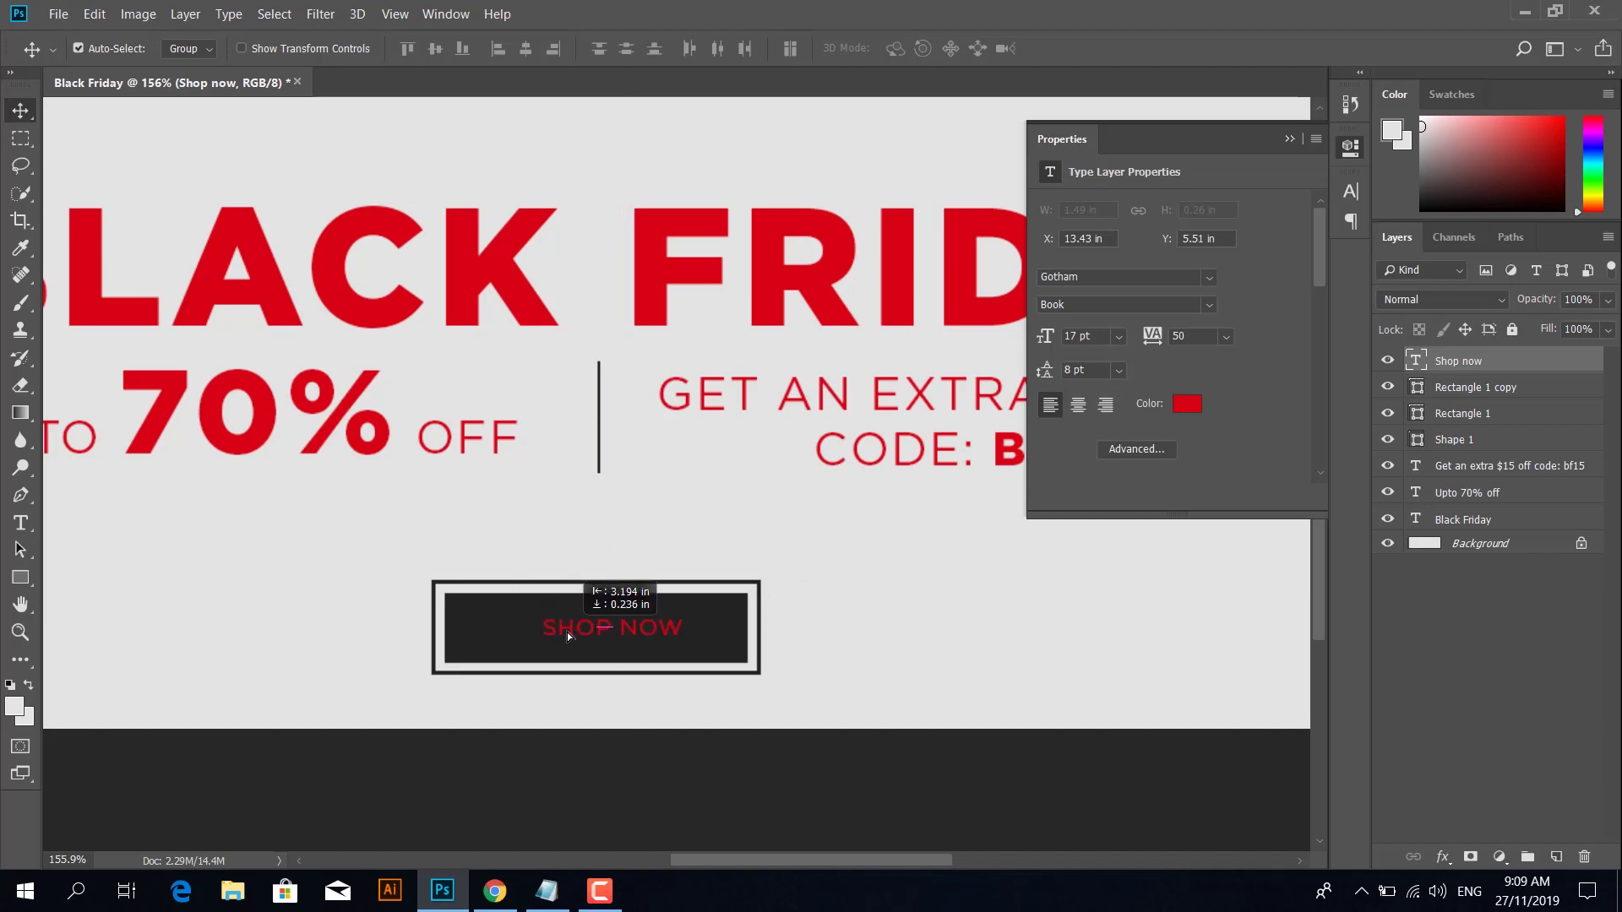
# Step: Enlarge SHOP NOW to 23 pt, colour it white, and nudge it left and down
pyautogui.doubleClick(1425, 363)
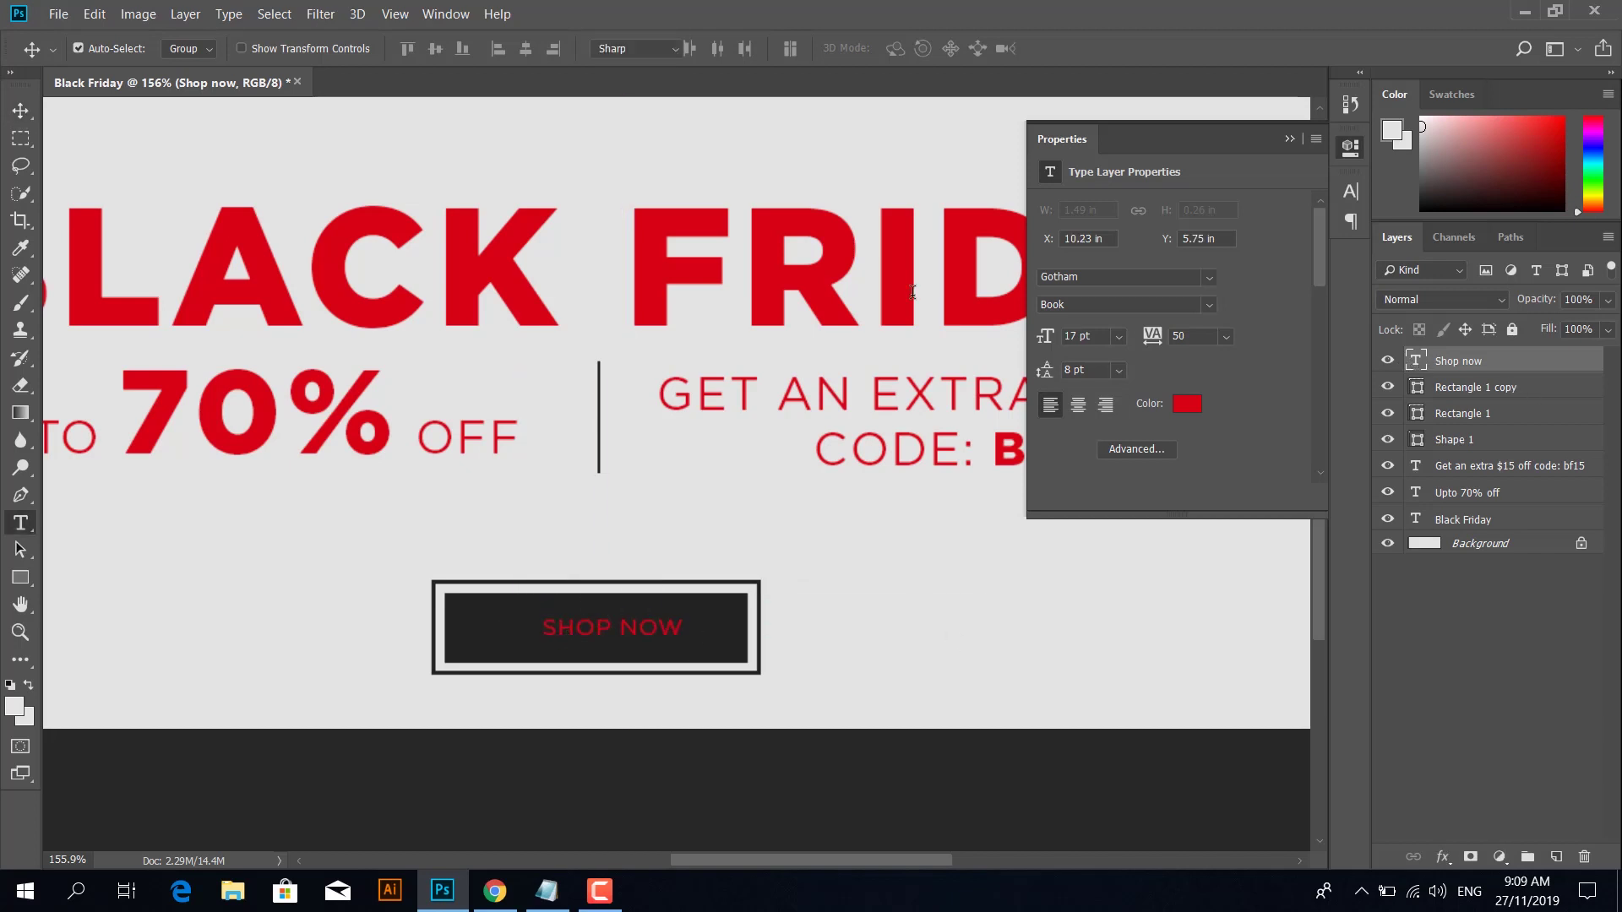
pyautogui.click(507, 48)
pyautogui.press('Up')
pyautogui.press('Up')
pyautogui.press('Up')
pyautogui.press('Up')
pyautogui.press('Up')
pyautogui.press('Up')
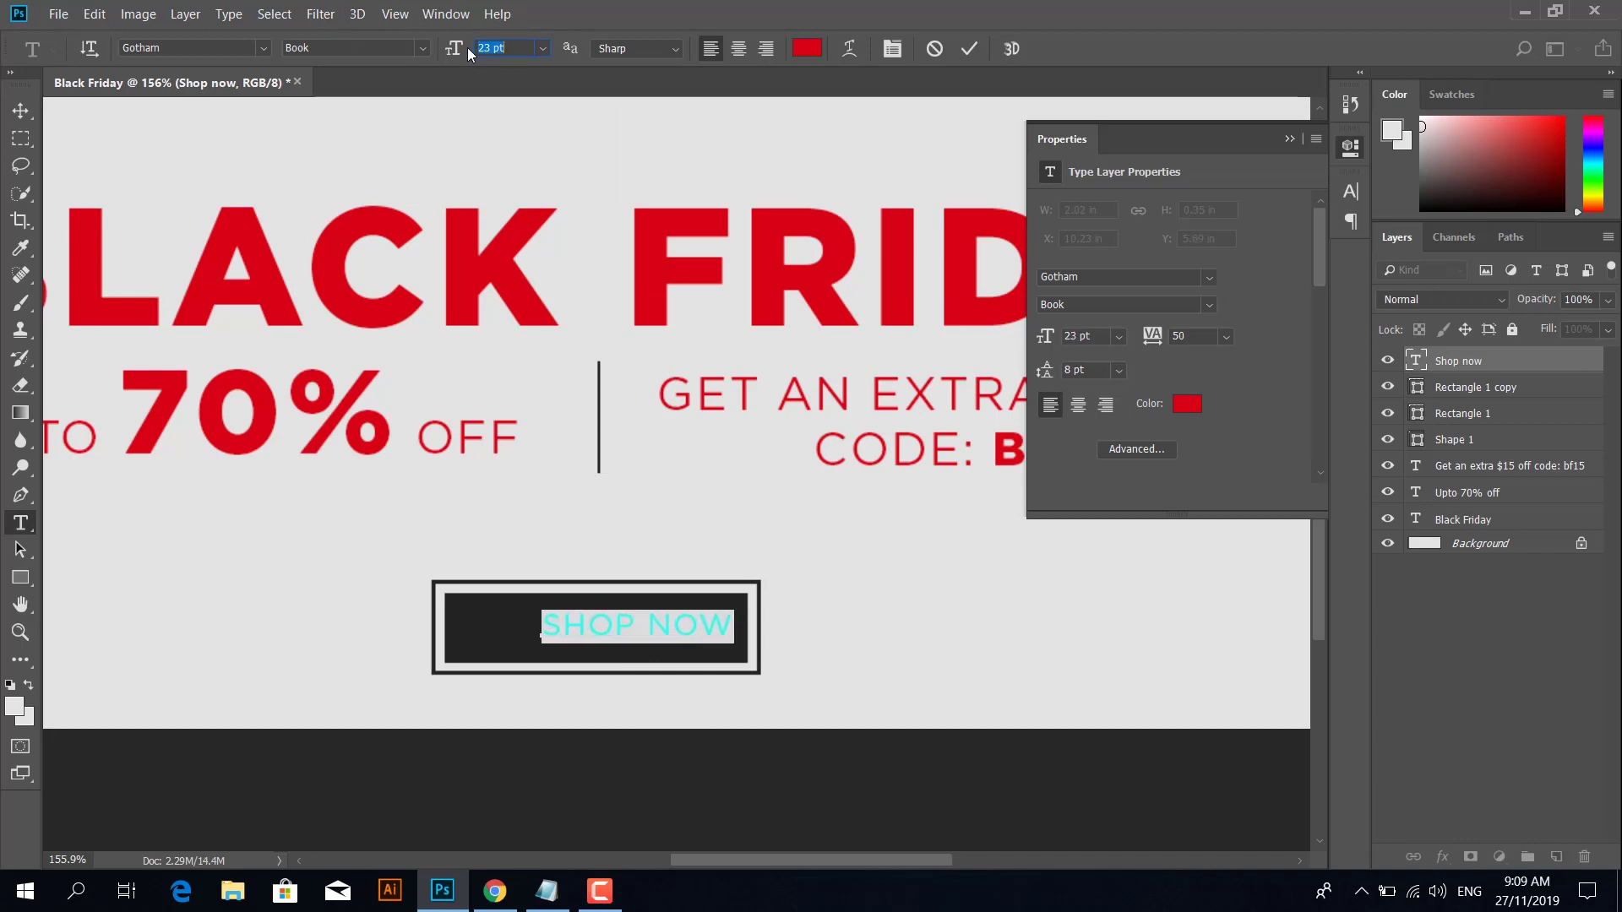
pyautogui.click(809, 48)
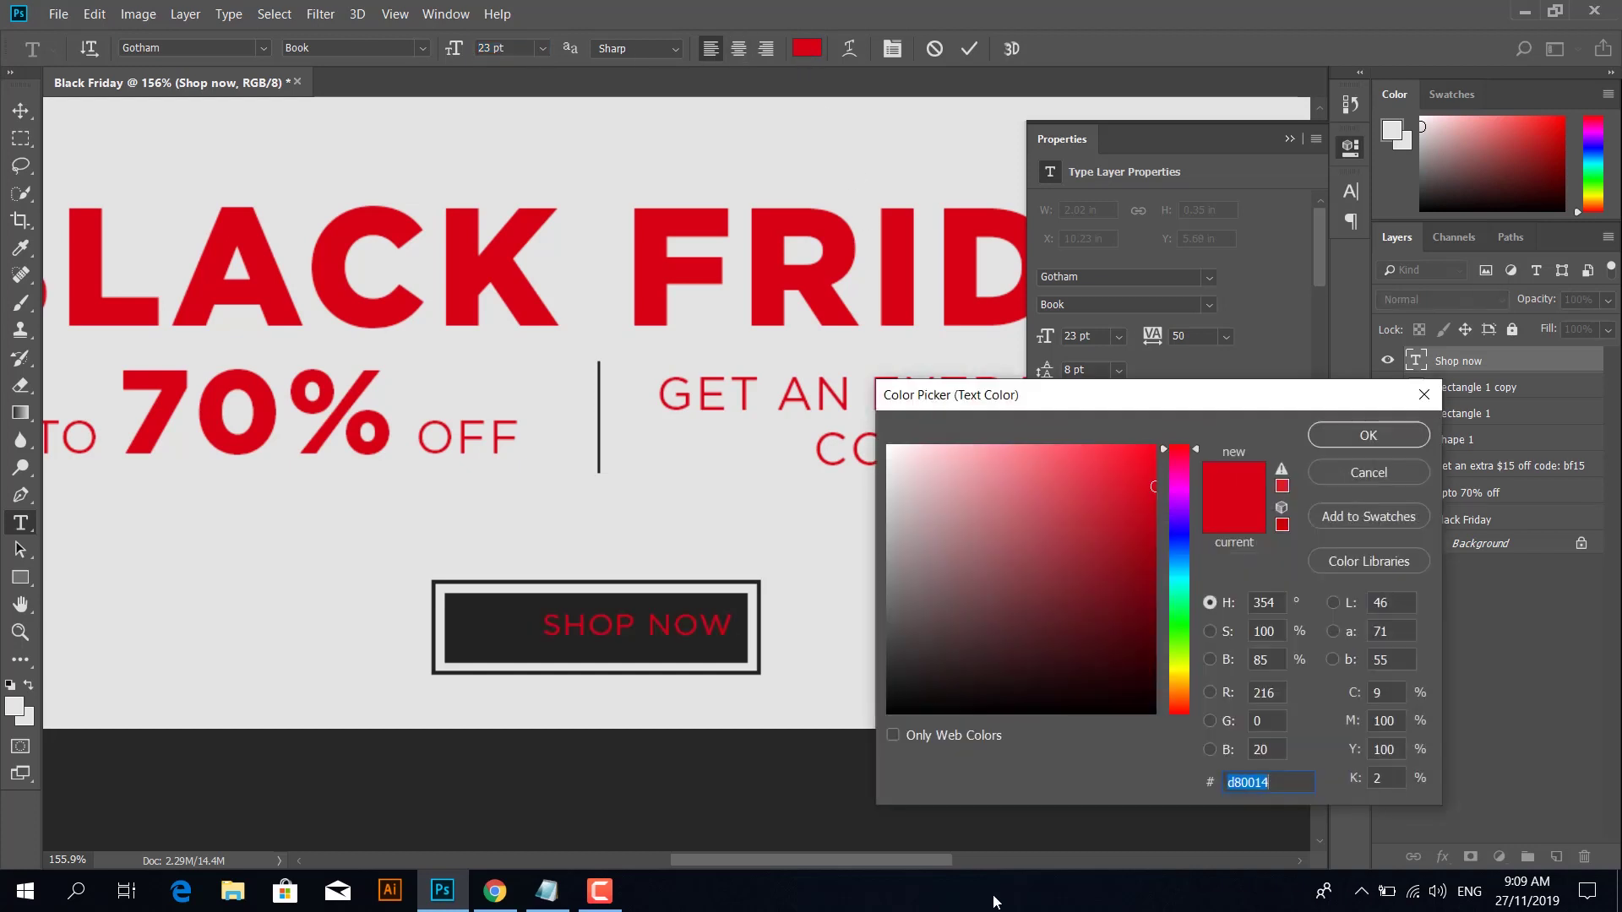
pyautogui.moveTo(897, 712); pyautogui.dragTo(889, 714)
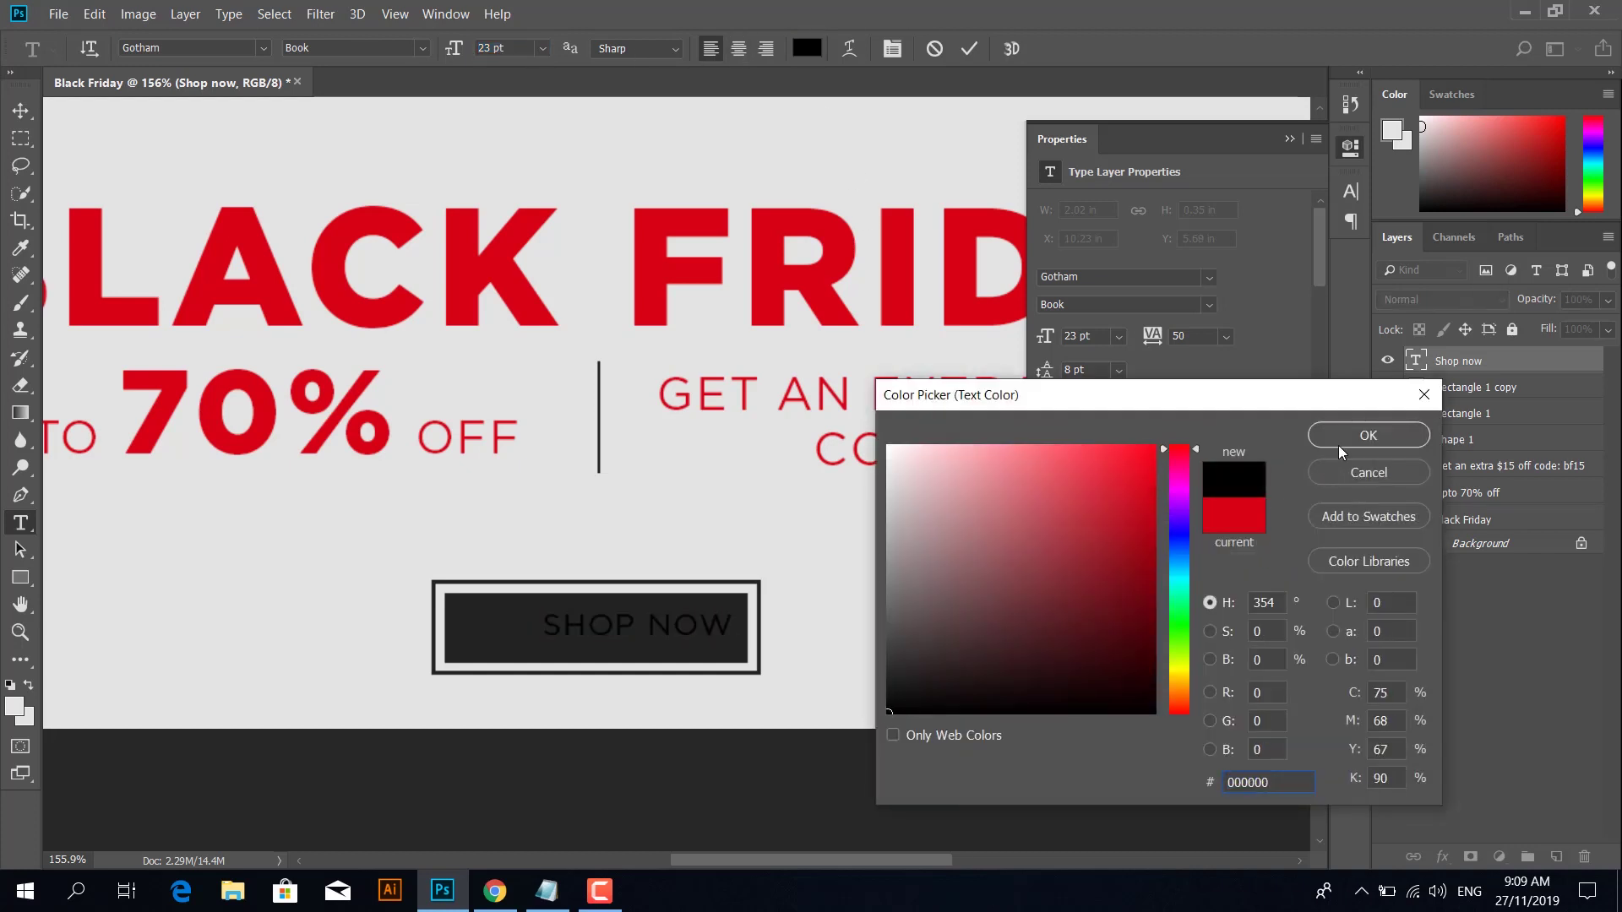
pyautogui.click(888, 447)
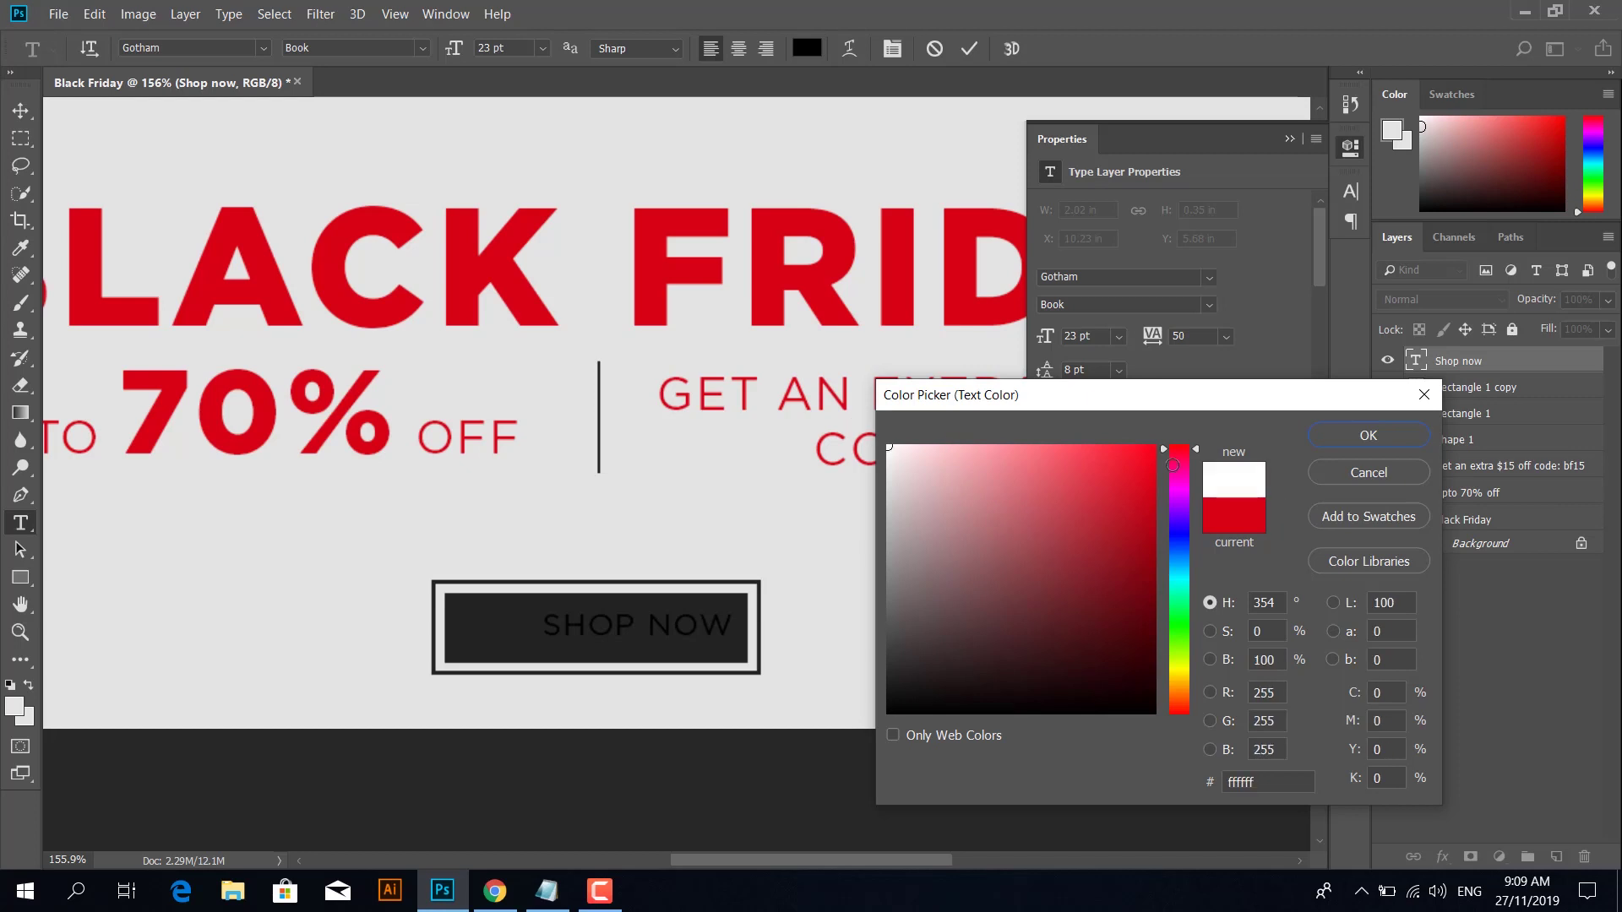
pyautogui.click(1369, 450)
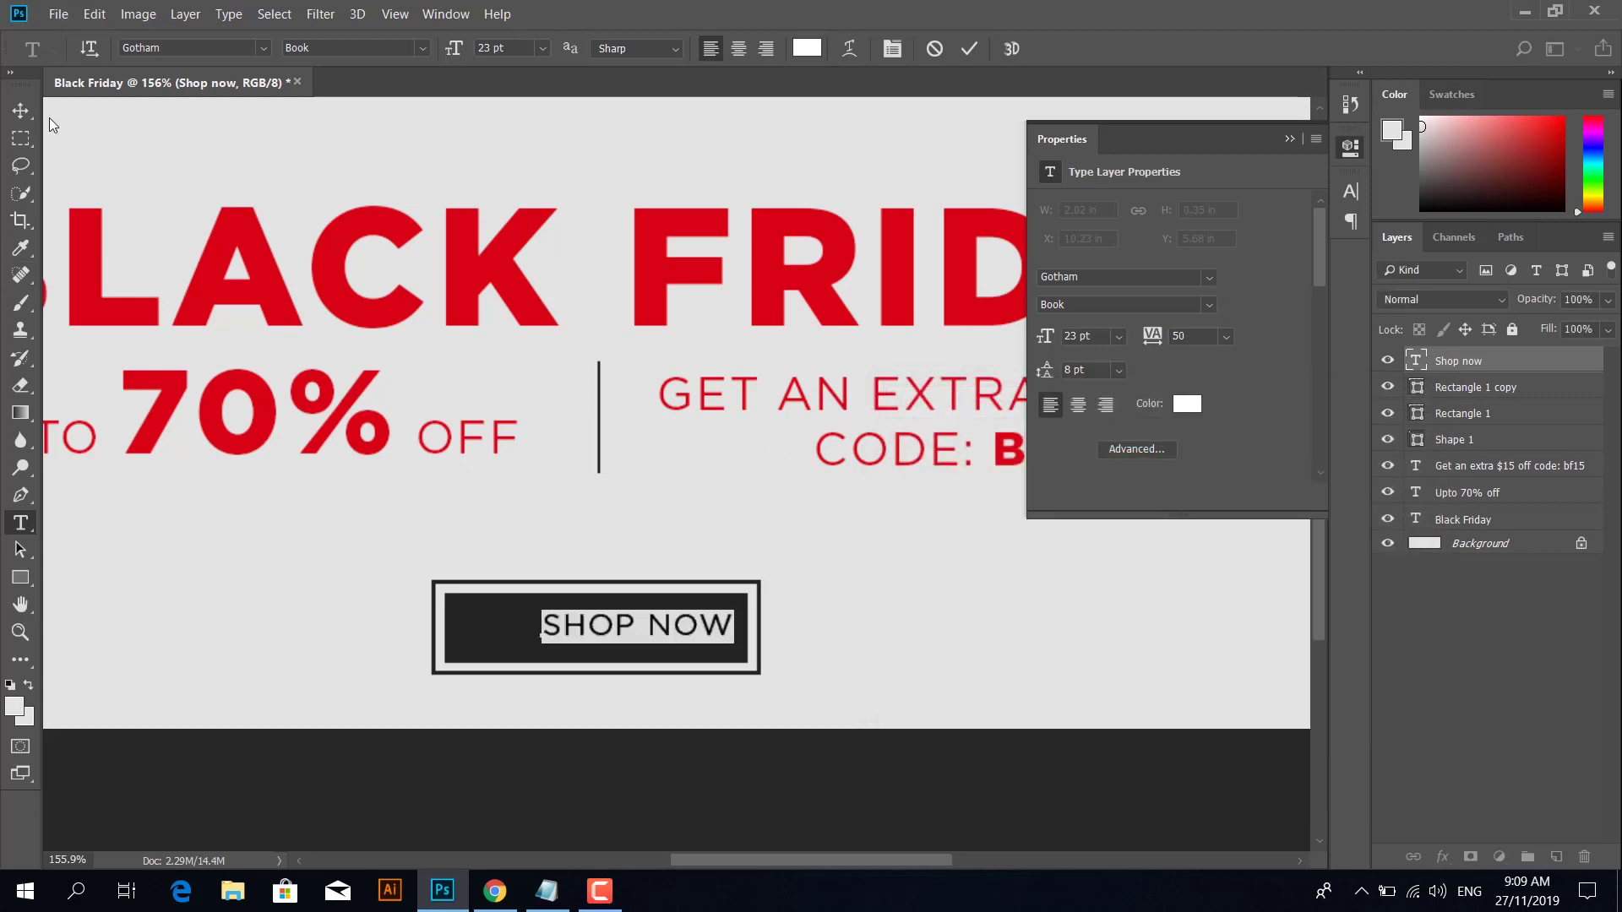
pyautogui.click(17, 117)
pyautogui.press('Left')
pyautogui.press('Left')
pyautogui.press('Left')
pyautogui.press('Left')
pyautogui.press('Left')
pyautogui.press('Left')
pyautogui.press('Left')
pyautogui.press('Left')
pyautogui.press('Left')
pyautogui.press('Left')
pyautogui.press('Left')
pyautogui.press('Left')
pyautogui.press('Left')
pyautogui.press('Left')
pyautogui.press('Left')
pyautogui.press('Left')
pyautogui.press('Left')
pyautogui.press('Down')
pyautogui.press('Down')
pyautogui.press('Down')
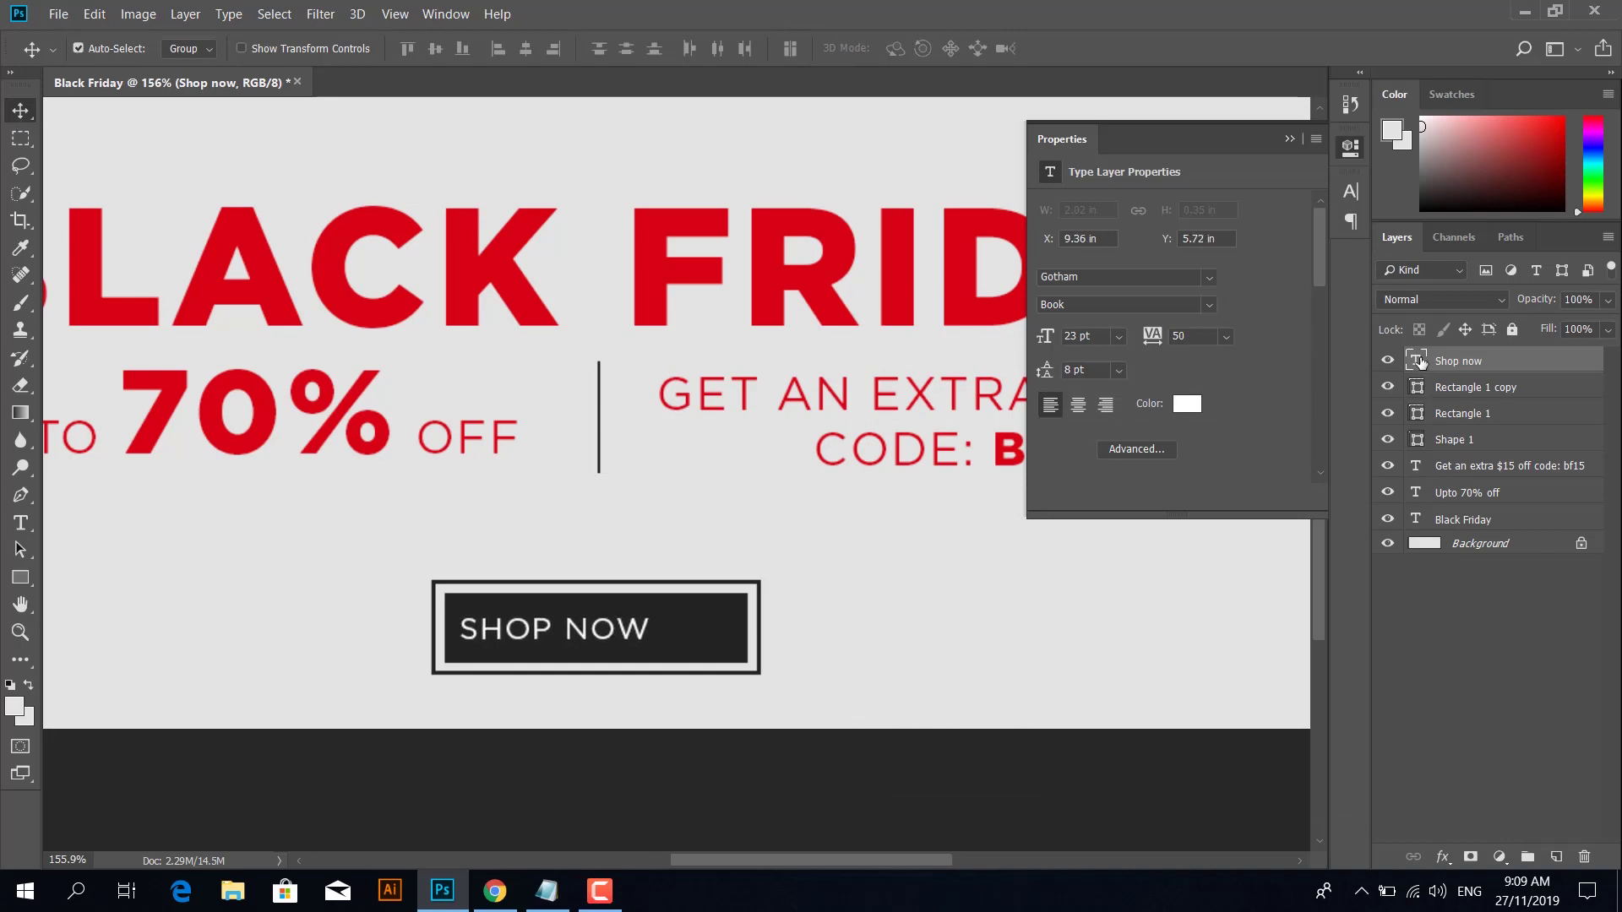
# Step: Change the SHOP NOW text weight from Book to Gotham Medium
pyautogui.doubleClick(1417, 361)
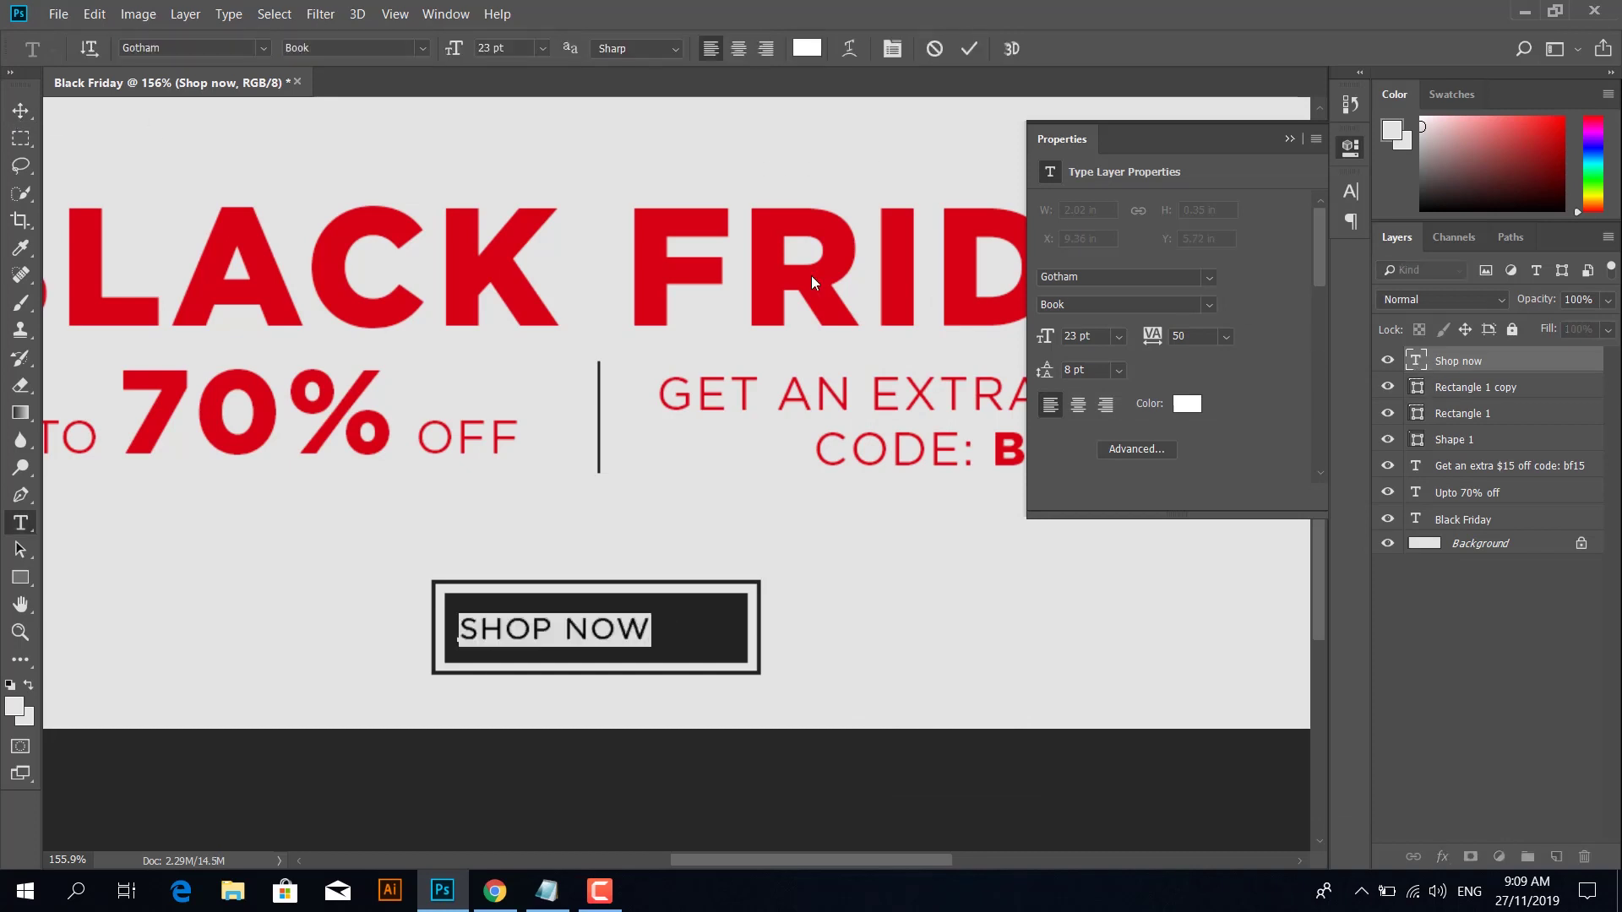
pyautogui.click(427, 47)
pyautogui.click(381, 197)
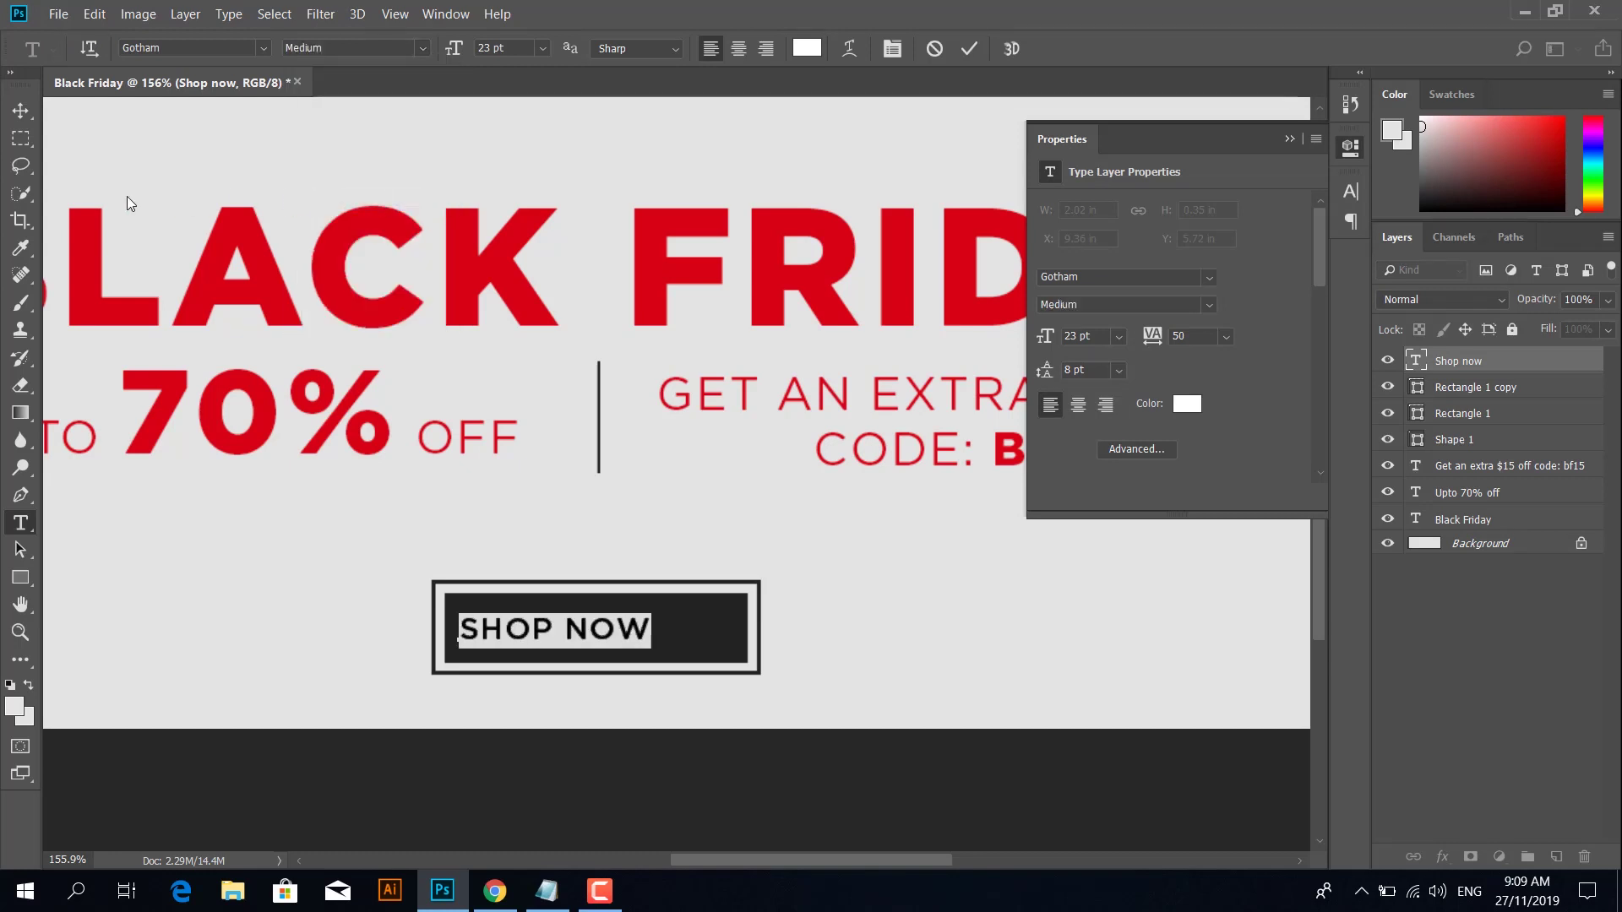
pyautogui.click(20, 110)
# Step: Draw a small white custom arrow shape right after NOW inside the button
pyautogui.click(20, 577)
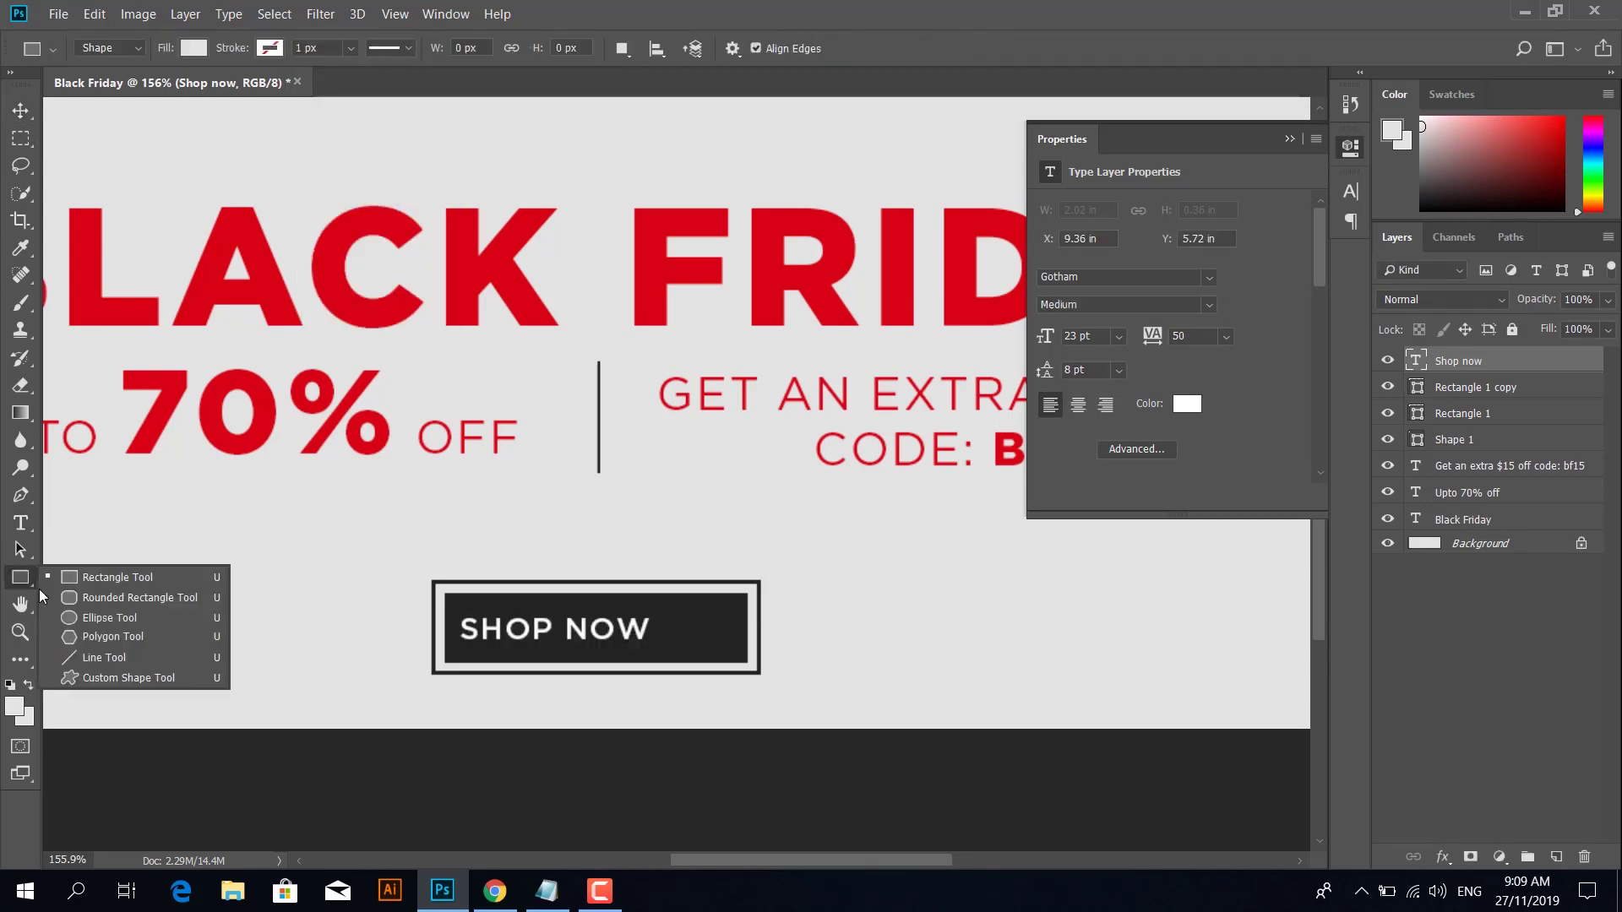
pyautogui.click(88, 678)
pyautogui.click(809, 51)
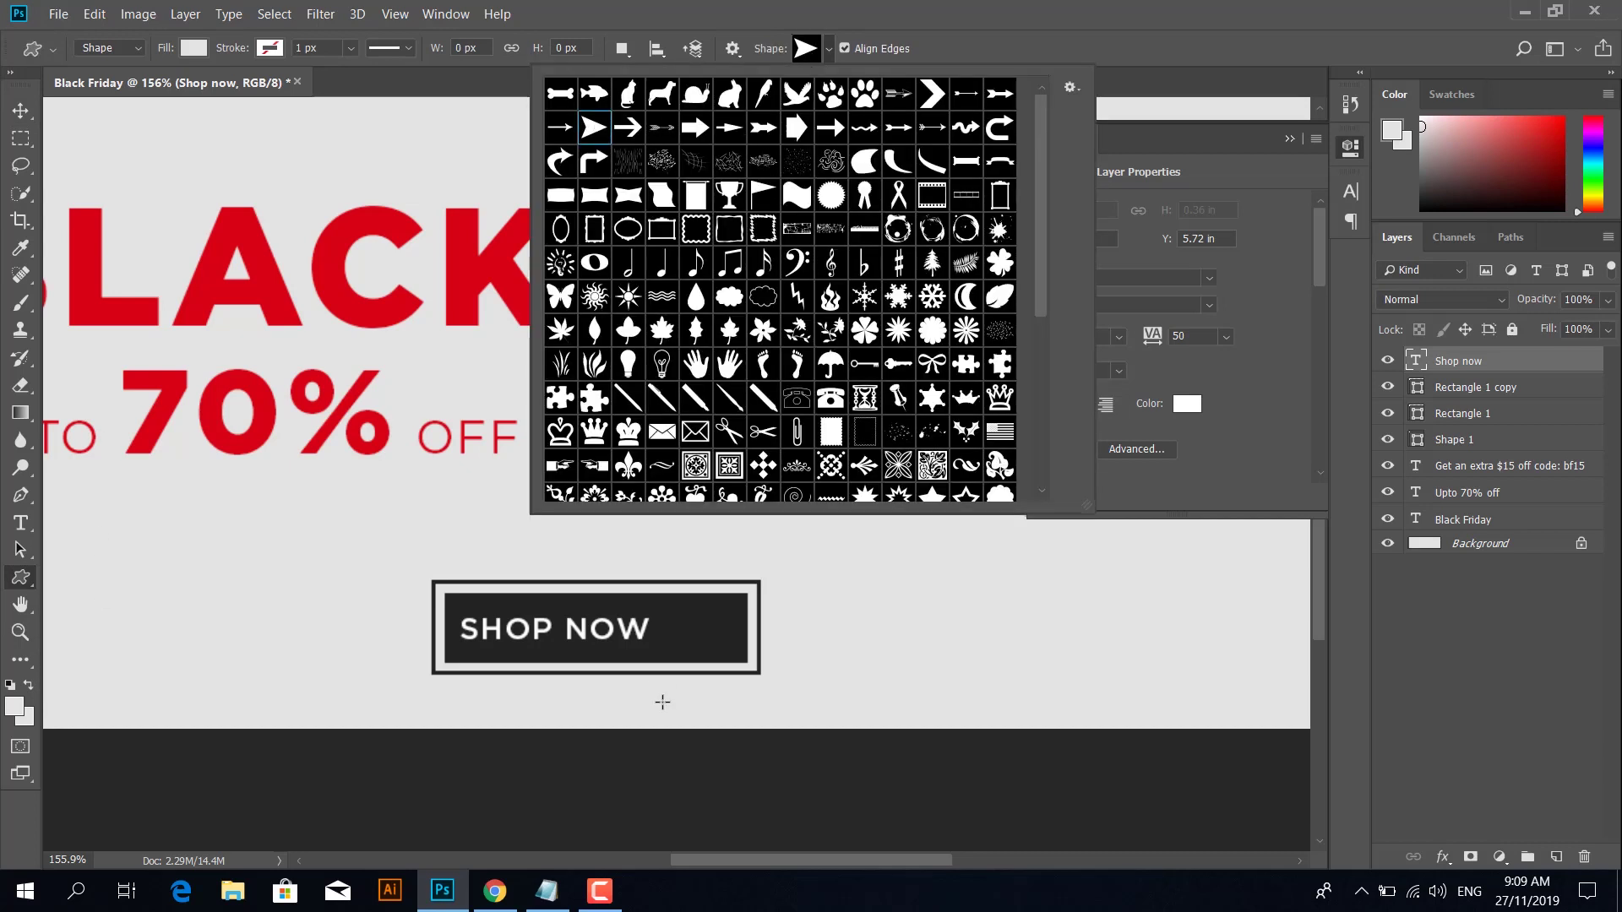
pyautogui.doubleClick(591, 128)
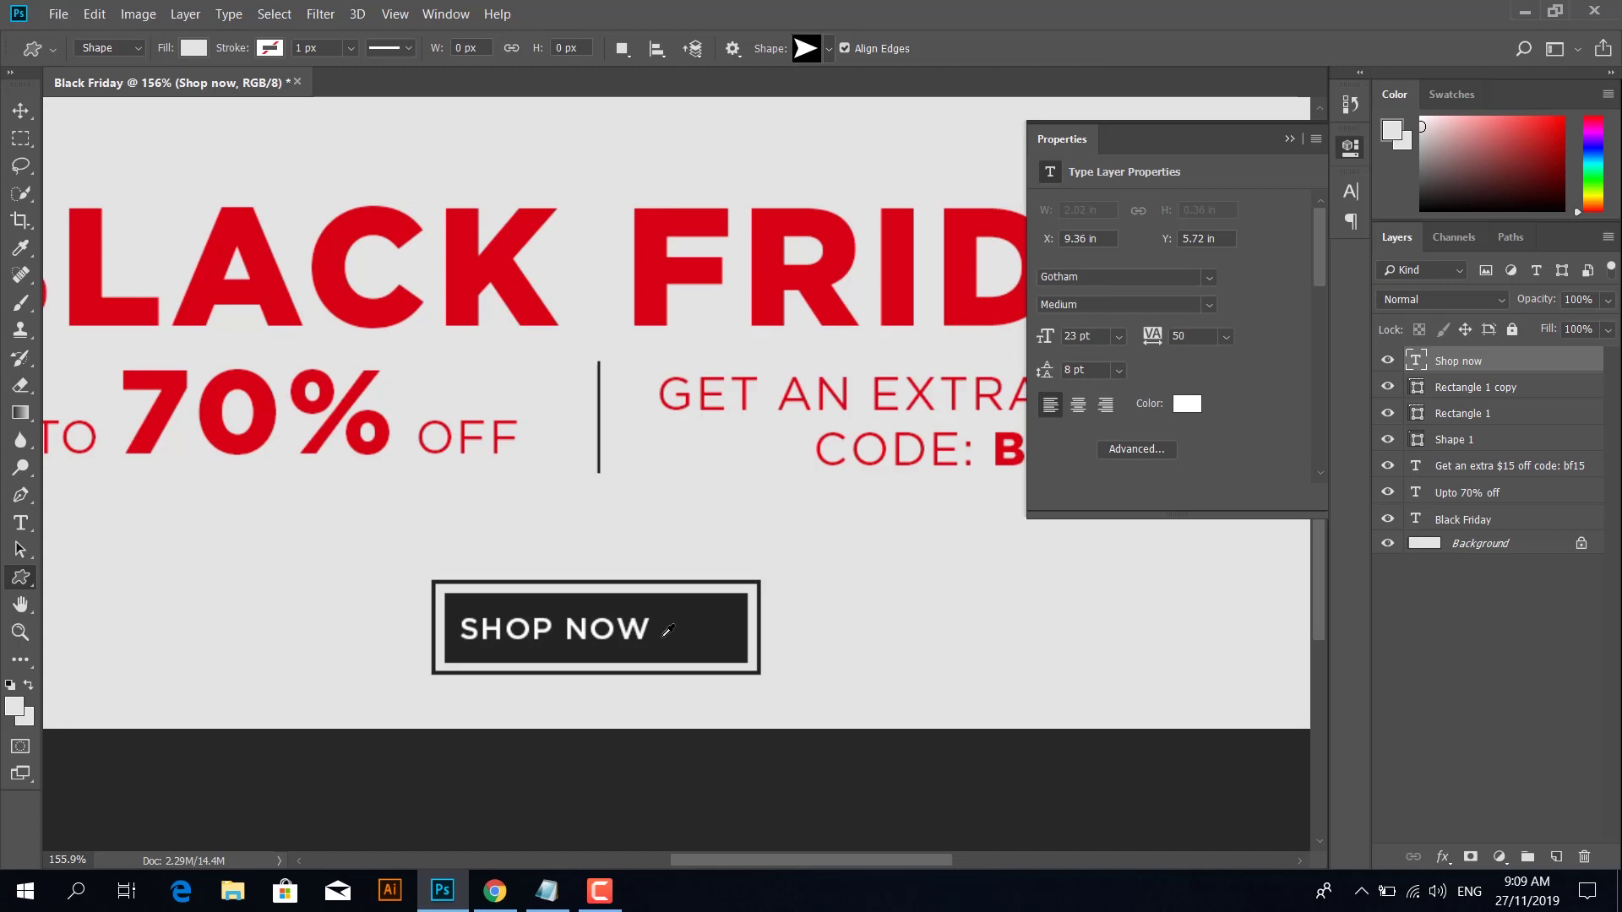
pyautogui.scroll(4, 668, 630)
pyautogui.moveTo(661, 621)
pyautogui.mouseDown()
pyautogui.moveTo(633, 589)
pyautogui.moveTo(661, 593)
pyautogui.mouseUp()
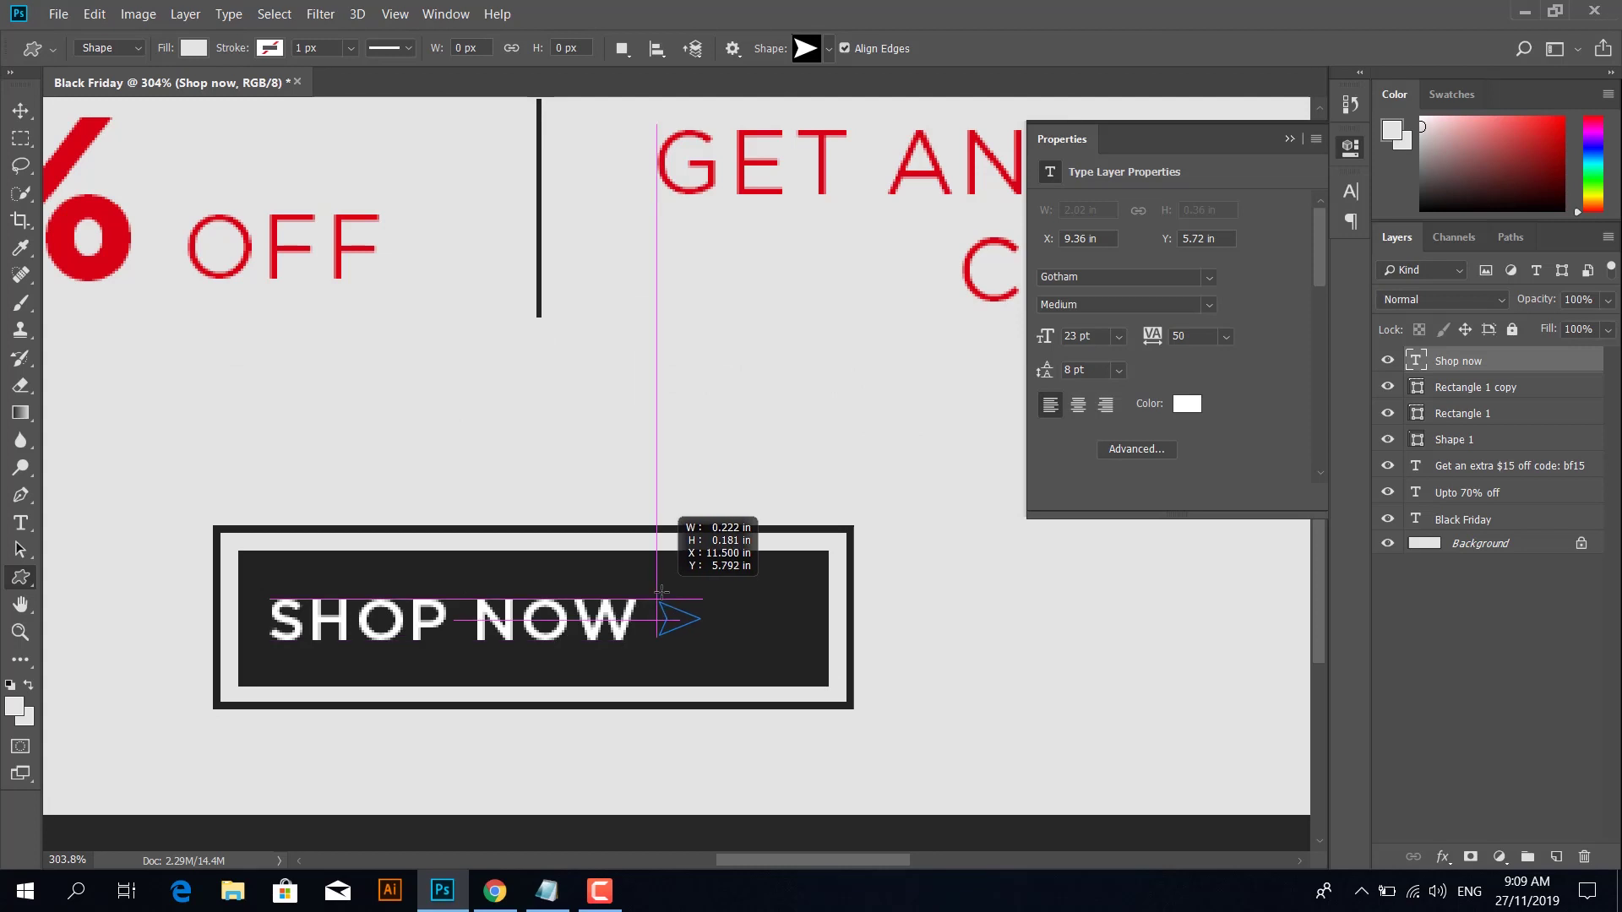
pyautogui.moveTo(662, 593); pyautogui.dragTo(663, 594)
pyautogui.hotkey('alt', 'space')
pyautogui.press('Escape')
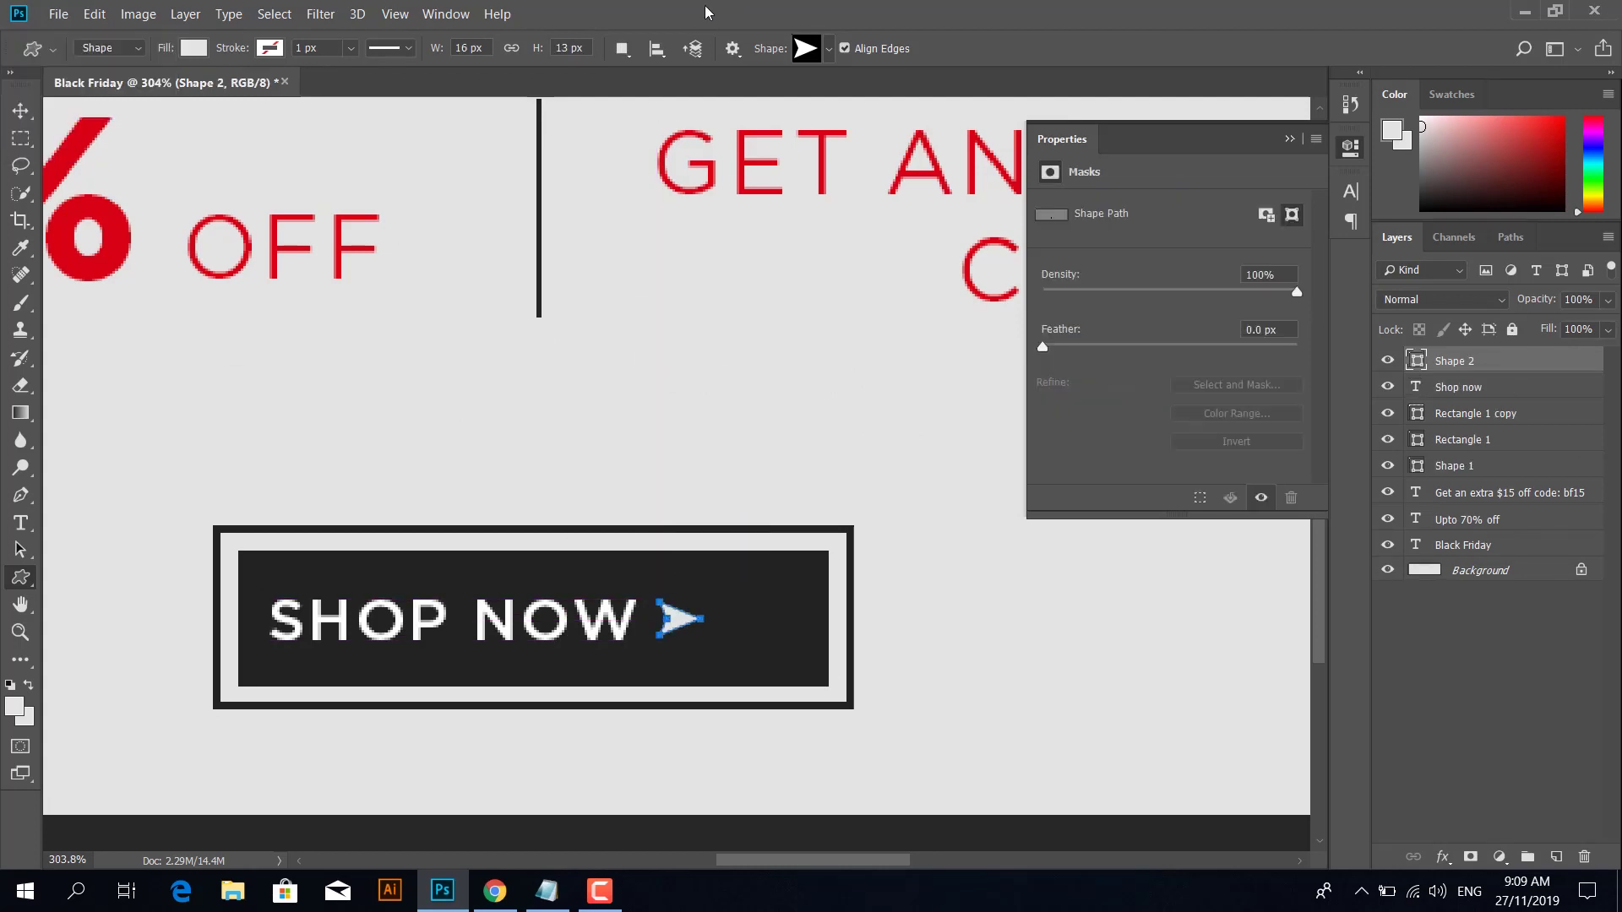
# Step: Nudge the SHOP NOW text and arrow to centre them in the button
pyautogui.click(8, 124)
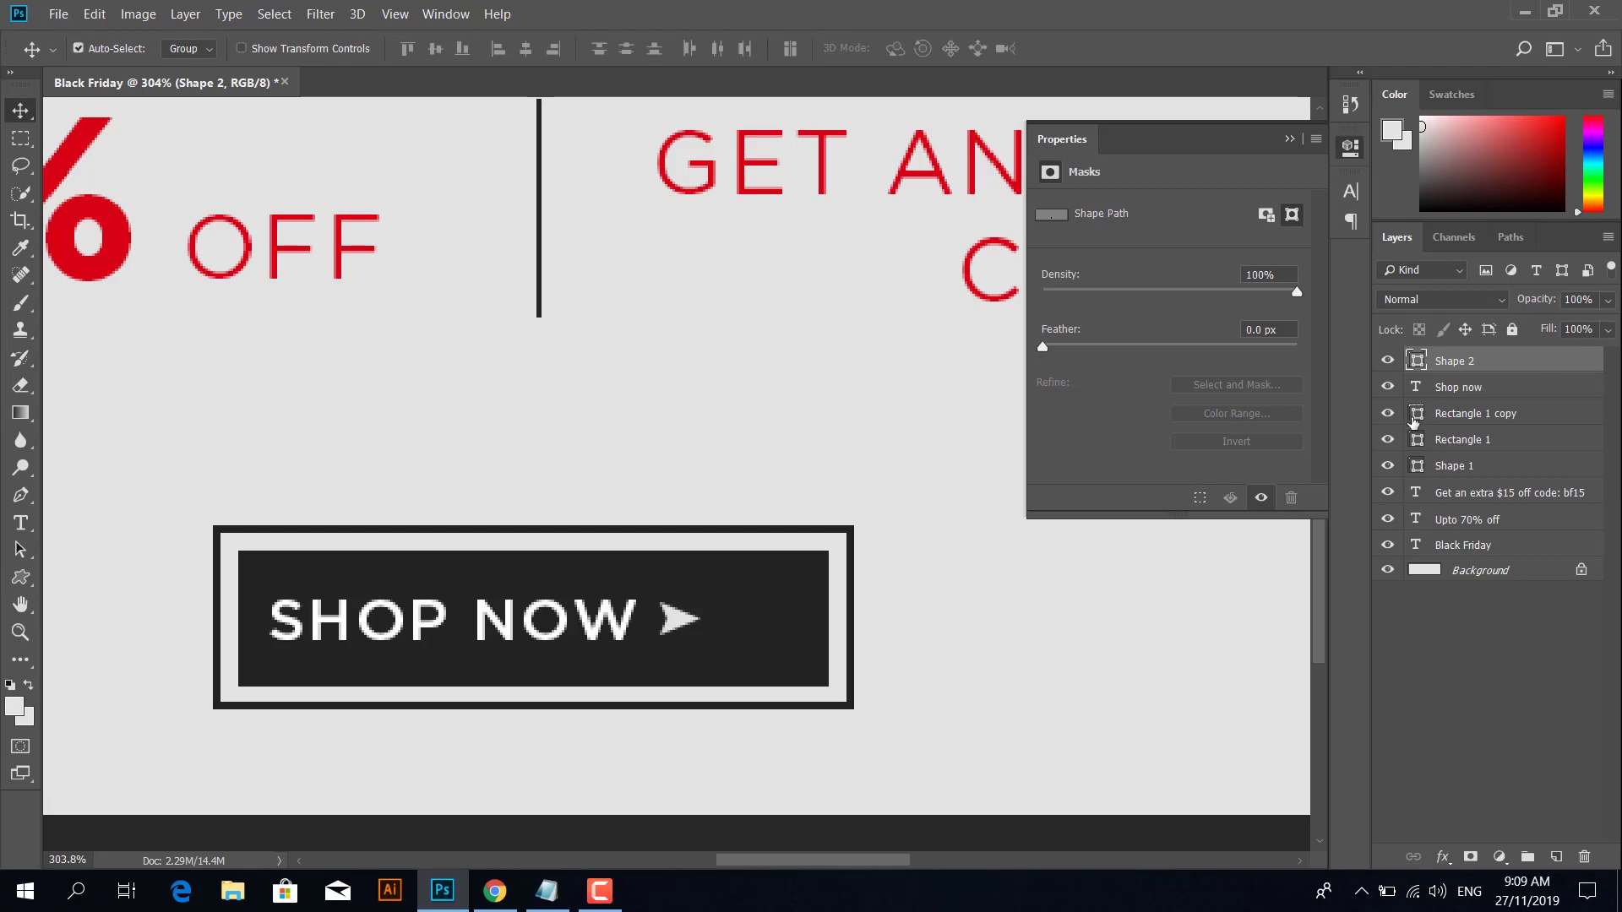
pyautogui.keyDown('shift'); pyautogui.click(1476, 391); pyautogui.keyUp('shift')
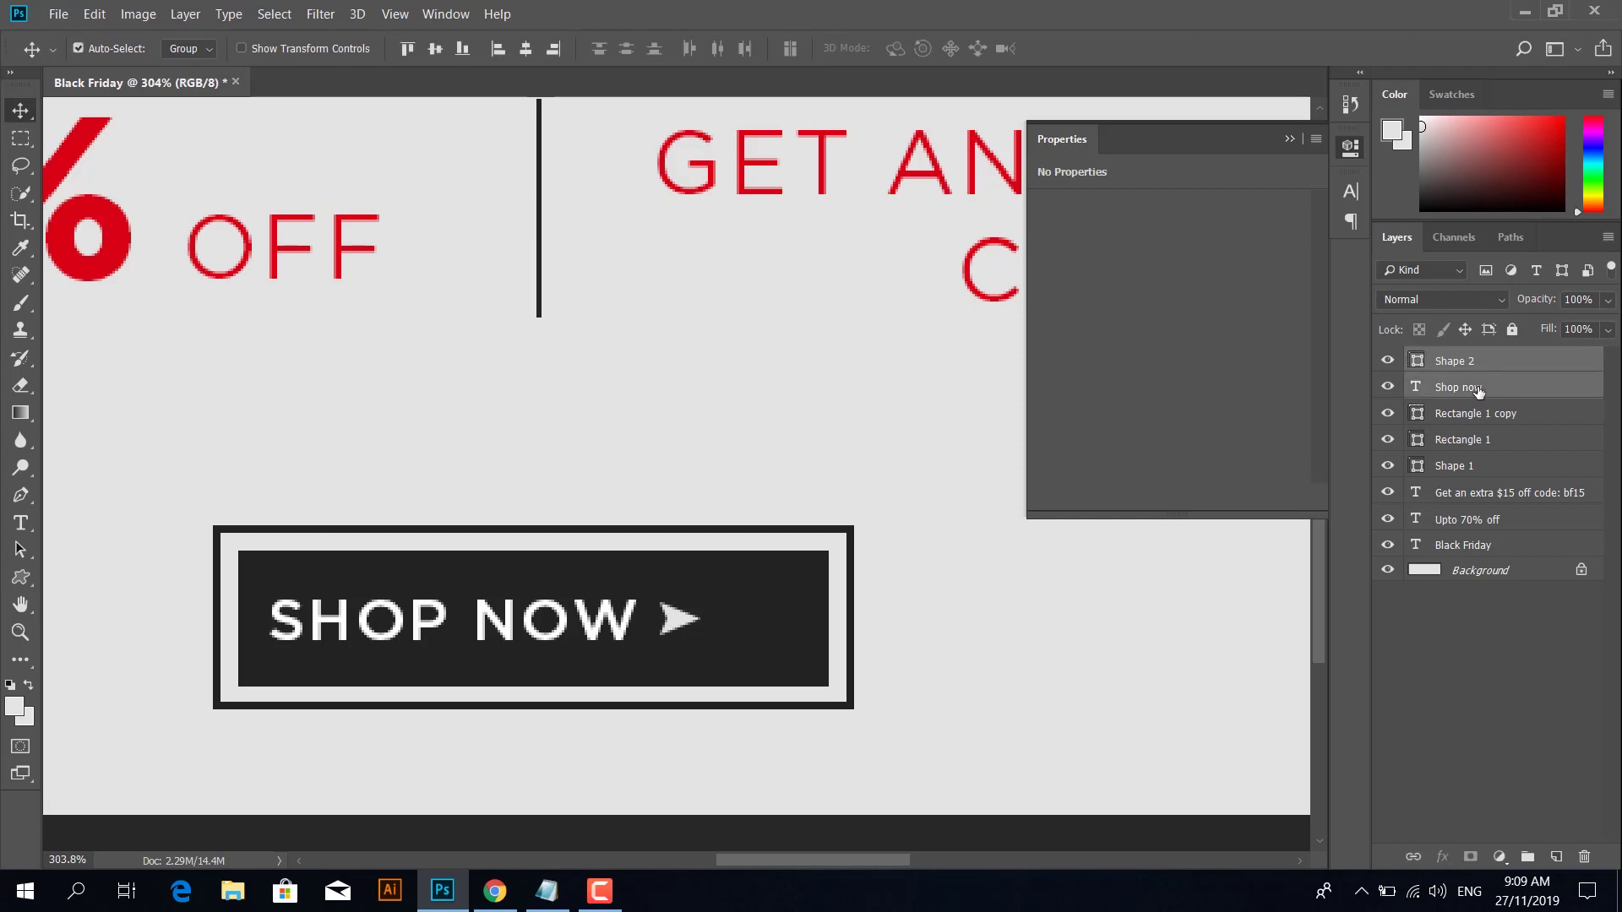
pyautogui.hotkey('shift', 'Right')
pyautogui.hotkey('shift', 'Right')
pyautogui.hotkey('shift', 'Left')
pyautogui.hotkey('shift', 'Right')
pyautogui.press('Left')
pyautogui.press('Left')
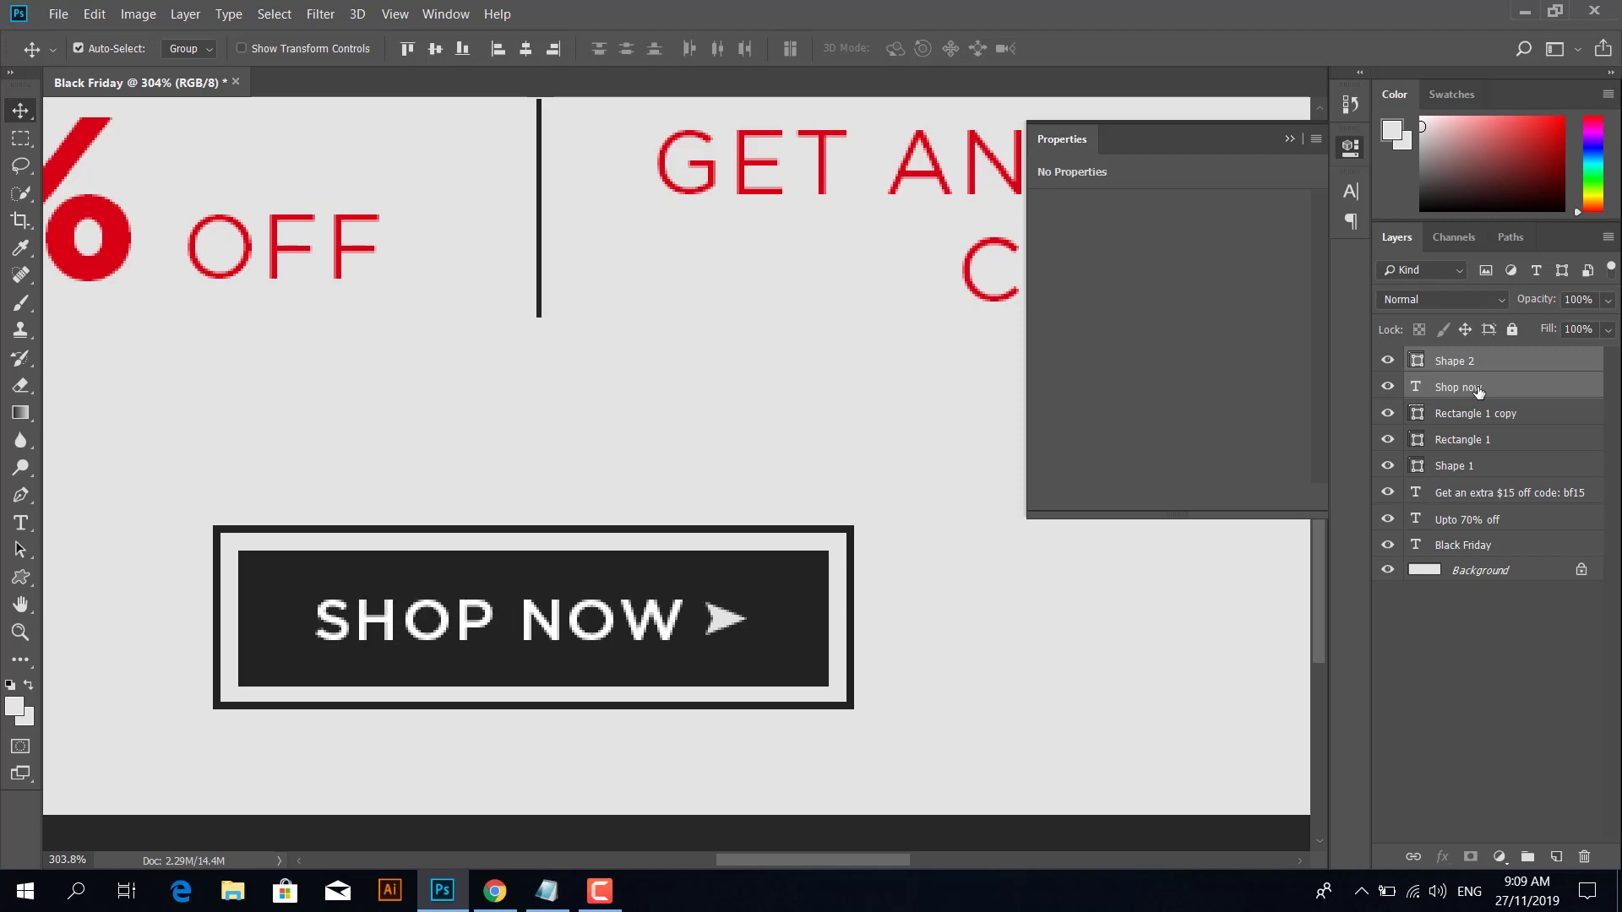
pyautogui.press('Right')
pyautogui.press('Right')
pyautogui.press('Right')
pyautogui.press('Left')
# Step: Scale both button rectangles together to about 90%, outer frame 225 × 65 px
pyautogui.scroll(-2, 935, 621)
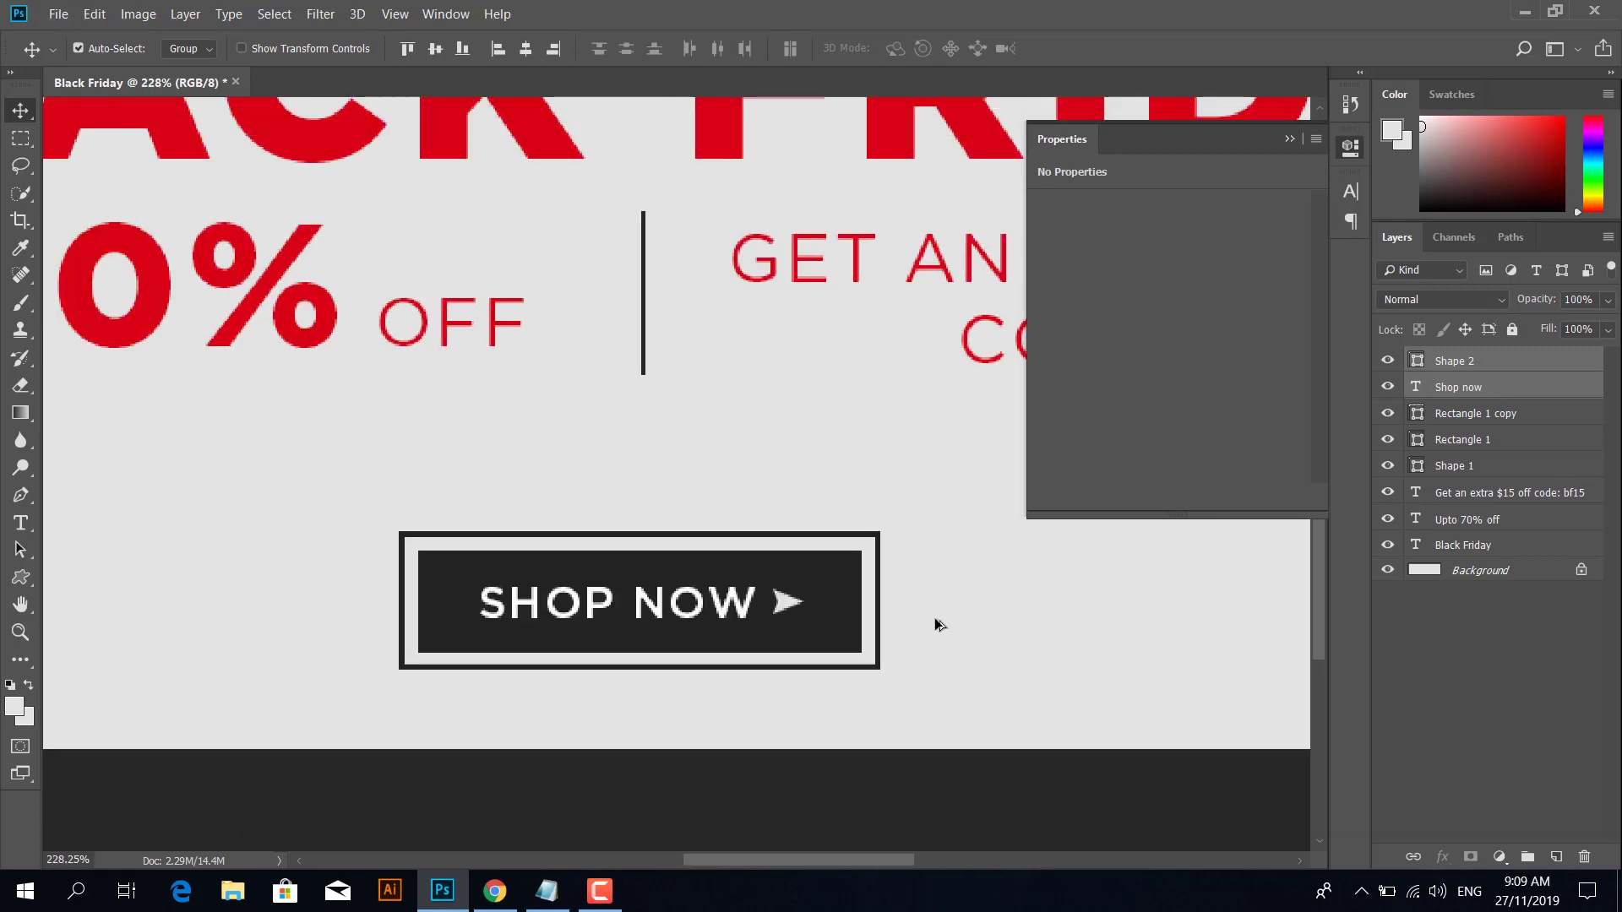
pyautogui.scroll(-4, 935, 617)
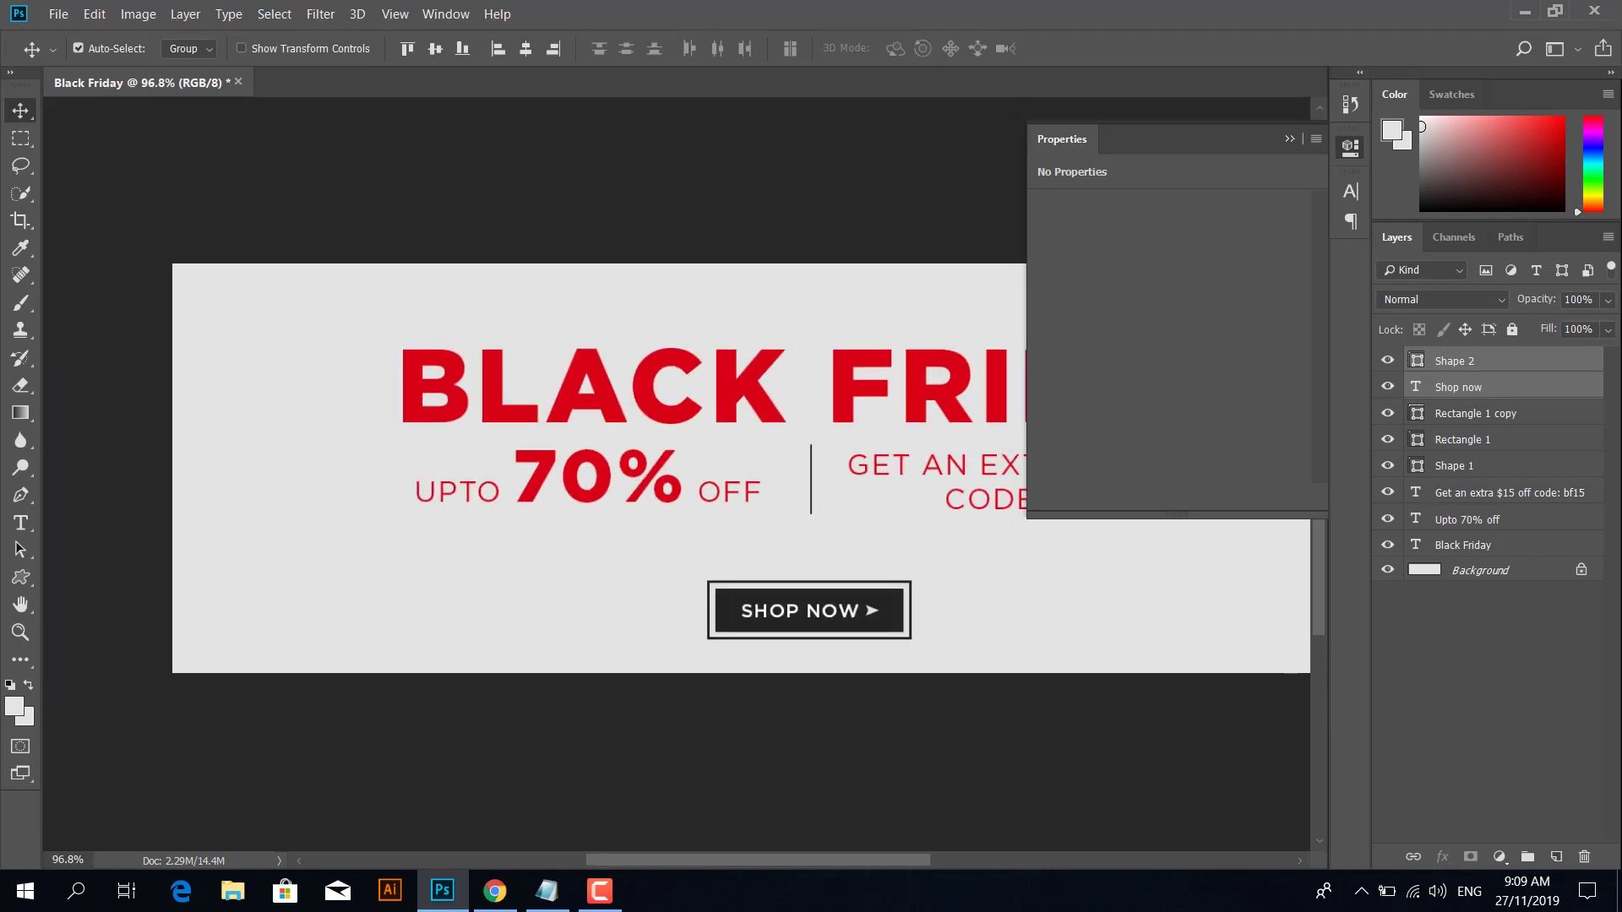
pyautogui.click(1571, 420)
pyautogui.keyDown('shift'); pyautogui.click(1521, 440); pyautogui.keyUp('shift')
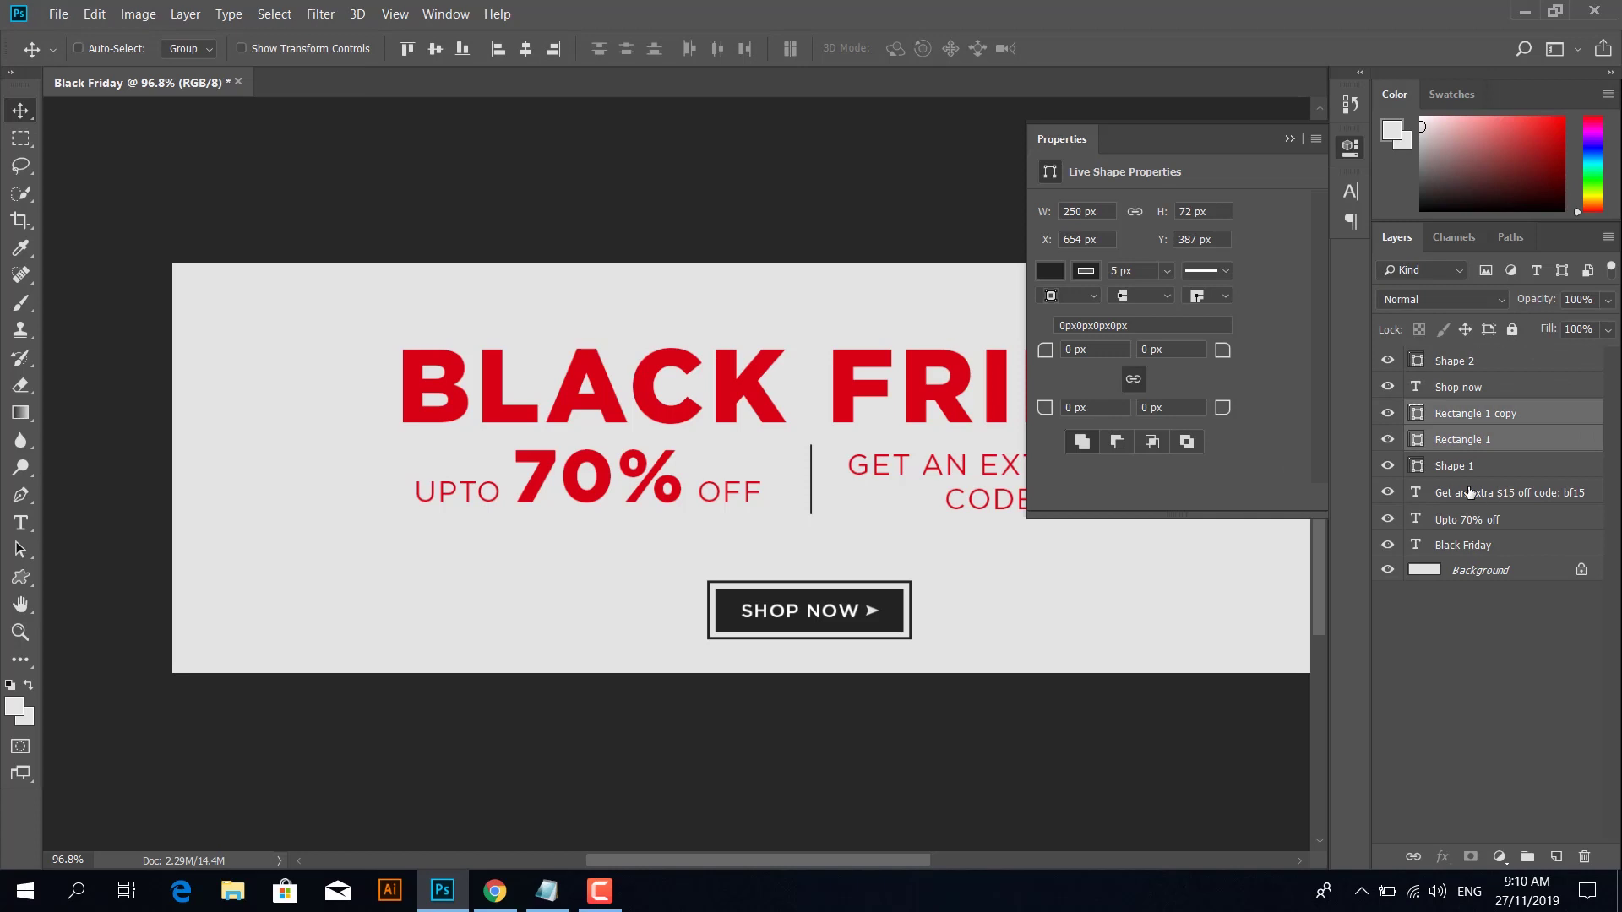
pyautogui.hotkey('ctrl', 't')
pyautogui.scroll(2, 905, 625)
pyautogui.scroll(2, 917, 647)
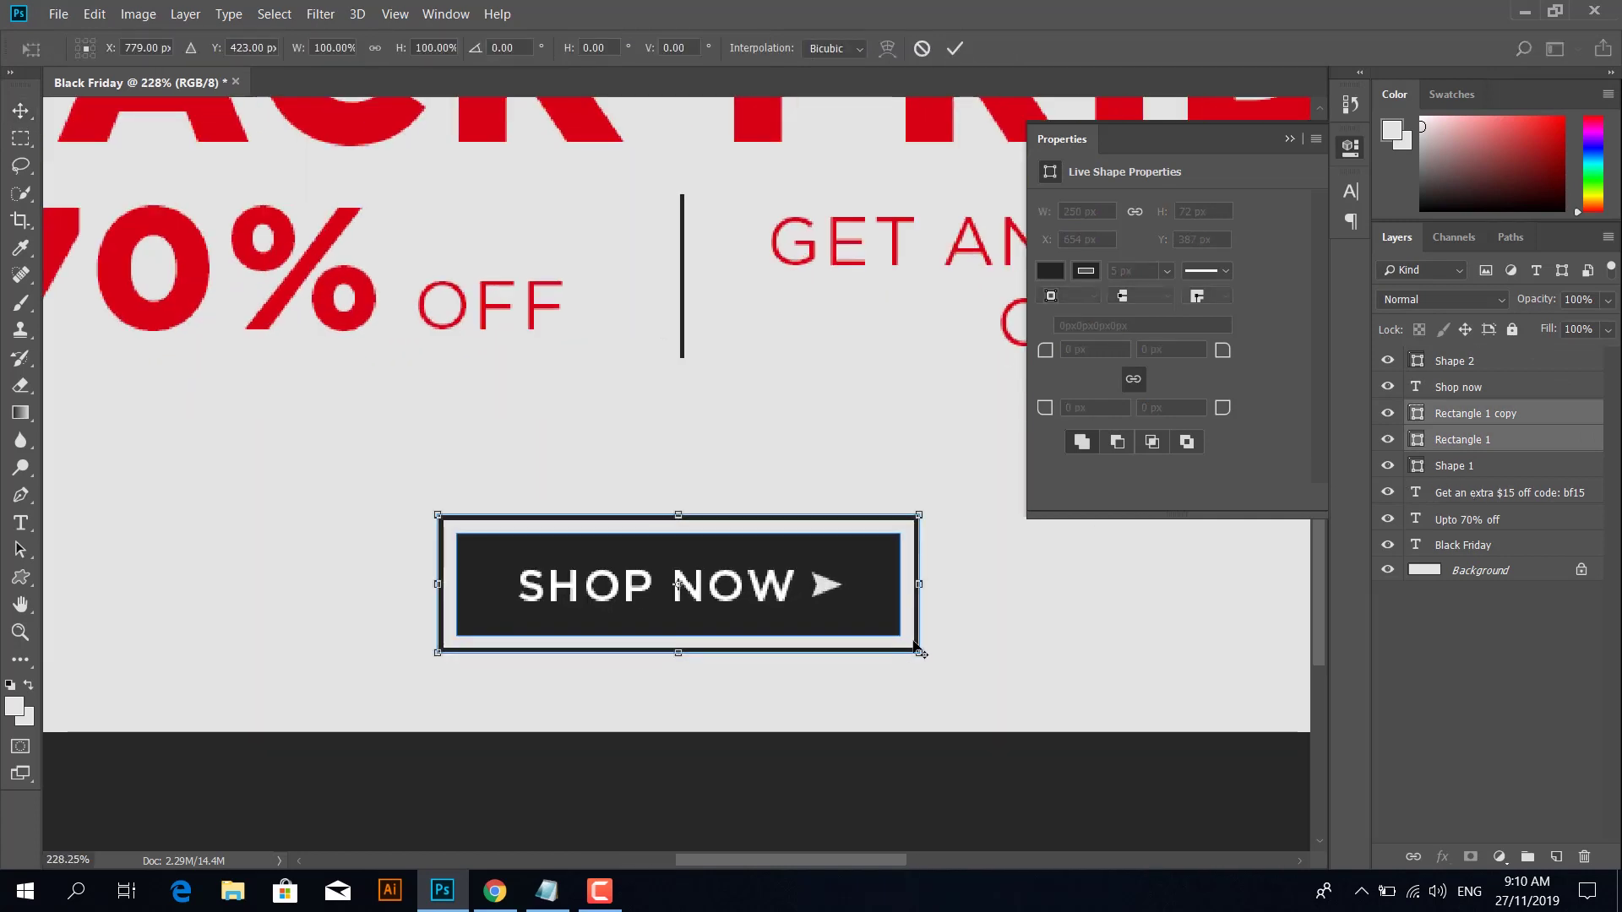
pyautogui.moveTo(919, 652); pyautogui.dragTo(900, 643)
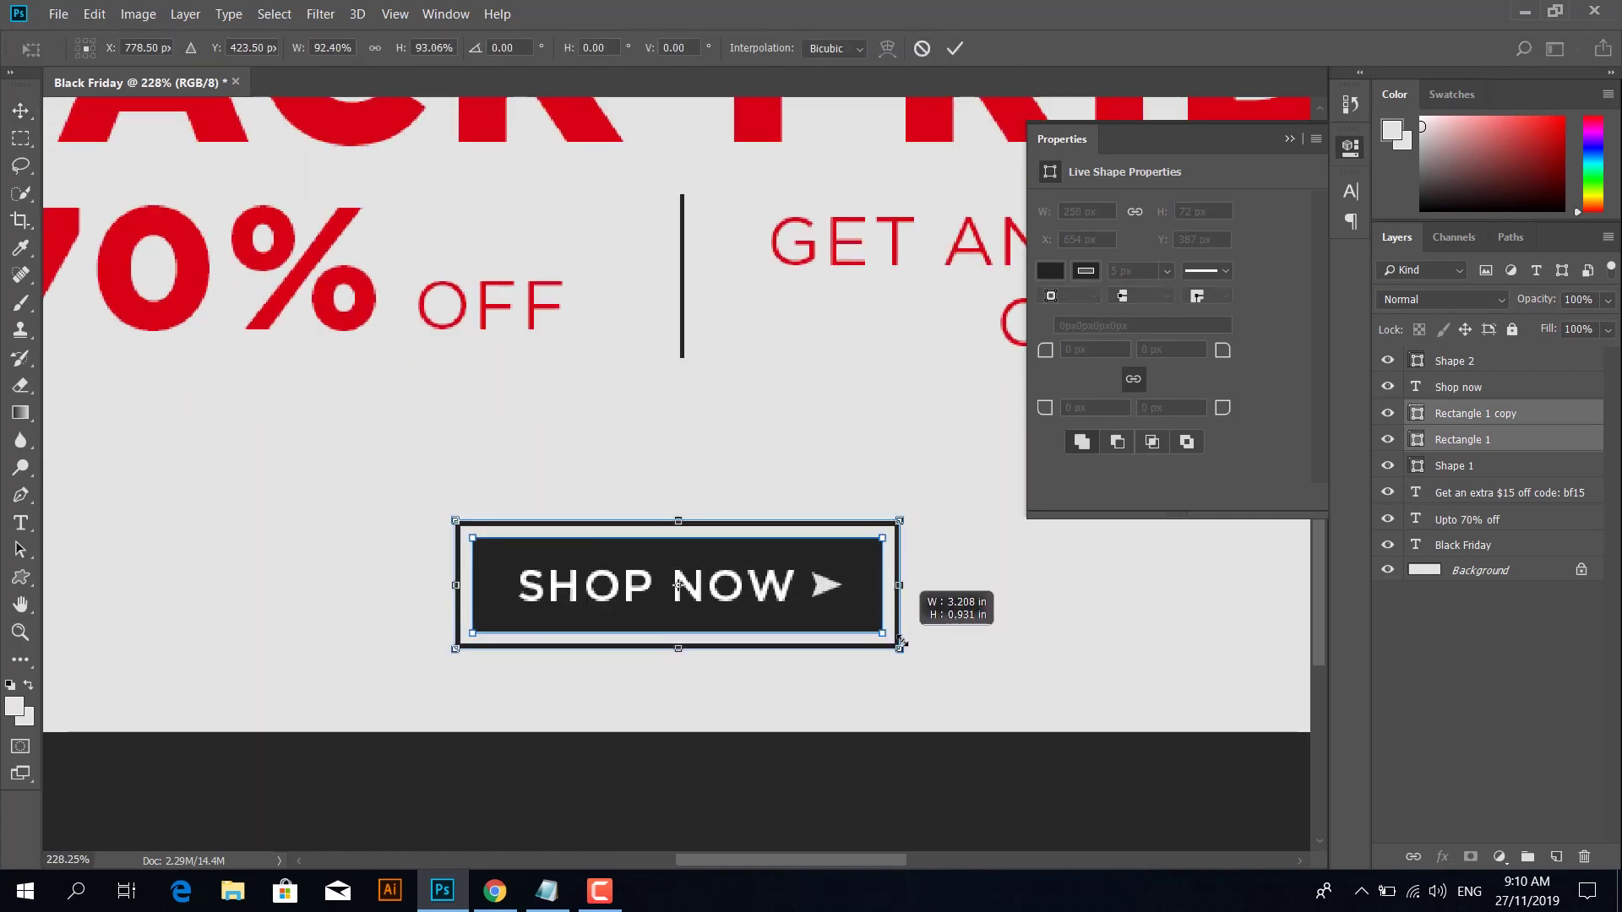
pyautogui.moveTo(900, 644); pyautogui.dragTo(897, 646)
pyautogui.press('Return')
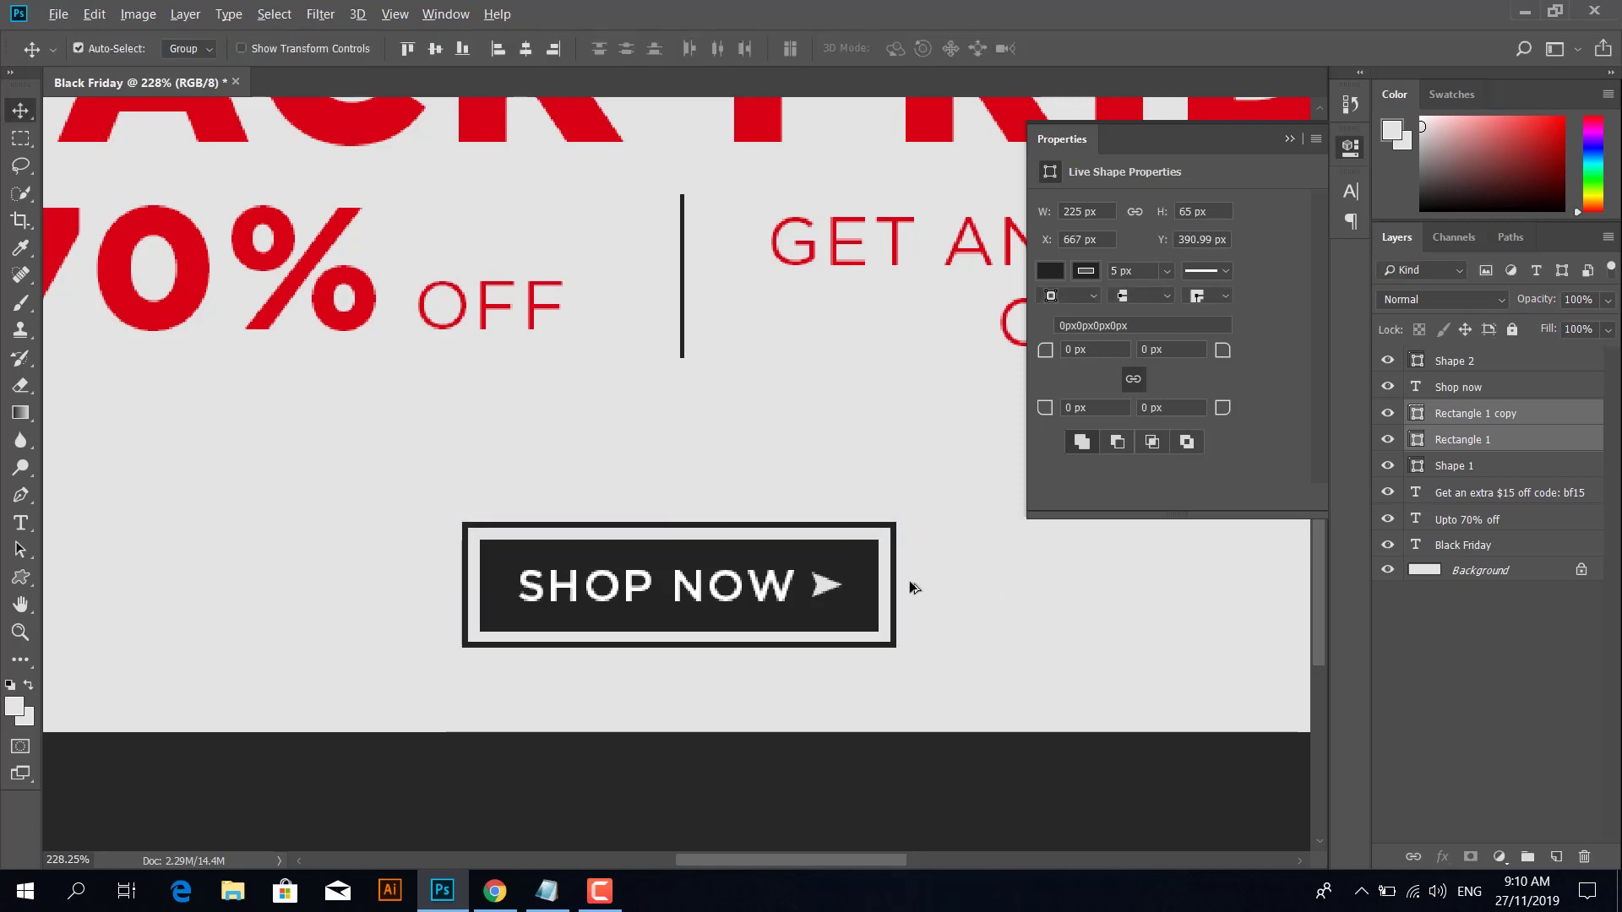
pyautogui.hotkey('ctrl', '0')
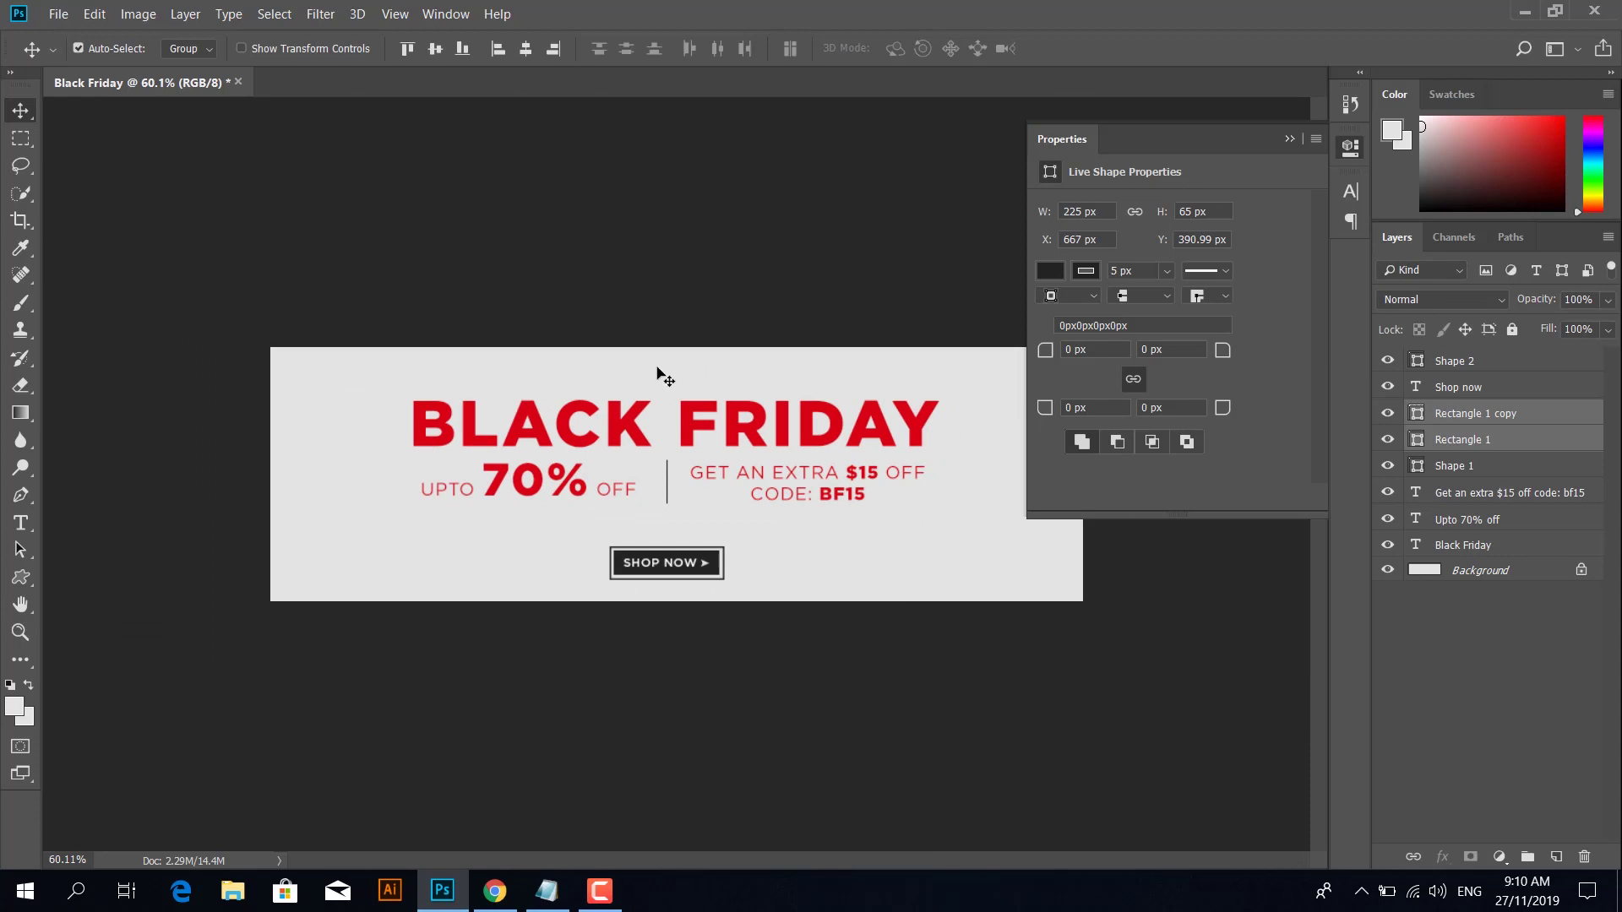
# Step: Move the three headline text layers slightly down, excluding Shape 1
pyautogui.moveTo(488, 311); pyautogui.dragTo(805, 496)
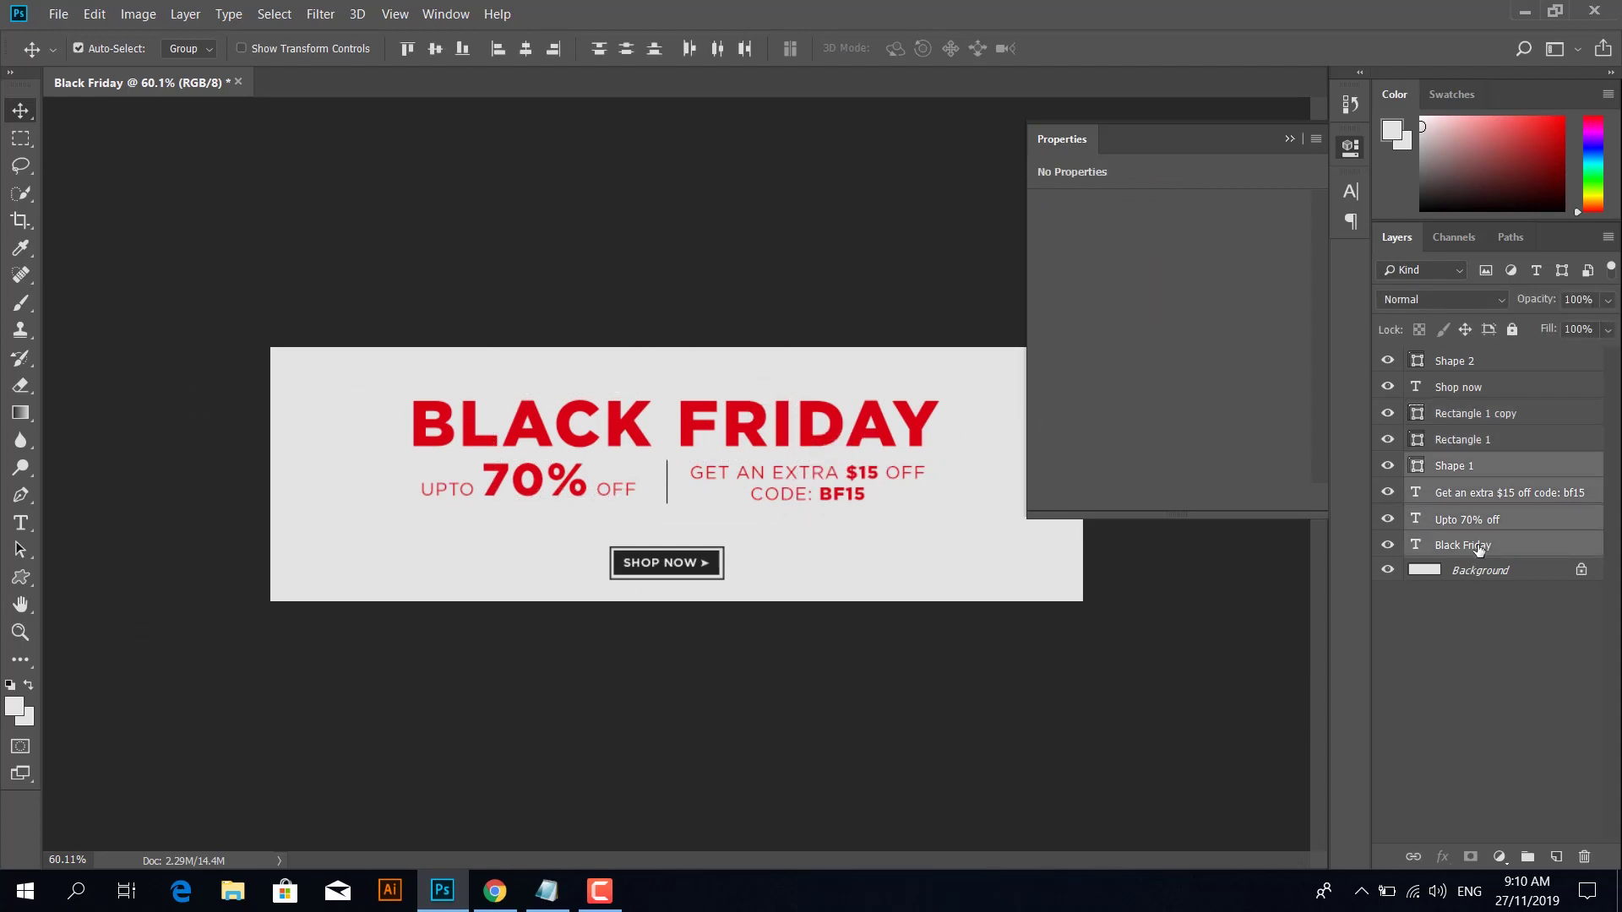
pyautogui.keyDown('ctrl'); pyautogui.click(1497, 473); pyautogui.keyUp('ctrl')
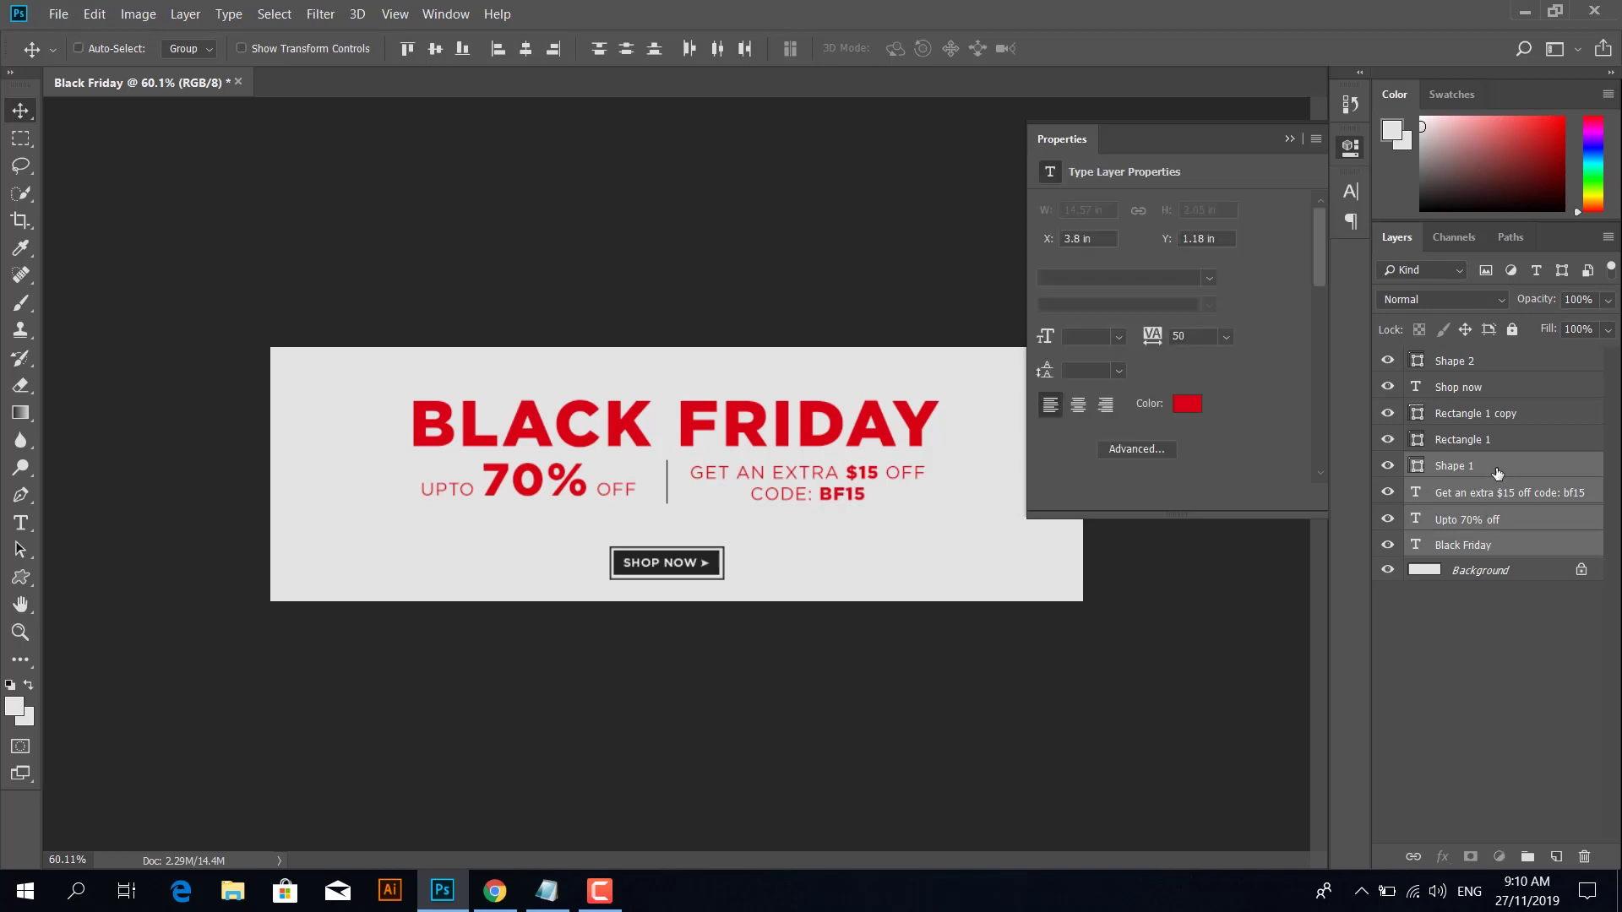
pyautogui.press('Down')
pyautogui.press('Down')
pyautogui.press('Down')
pyautogui.press('Down')
pyautogui.press('Down')
pyautogui.press('Down')
pyautogui.press('Down')
pyautogui.press('Down')
pyautogui.press('Down')
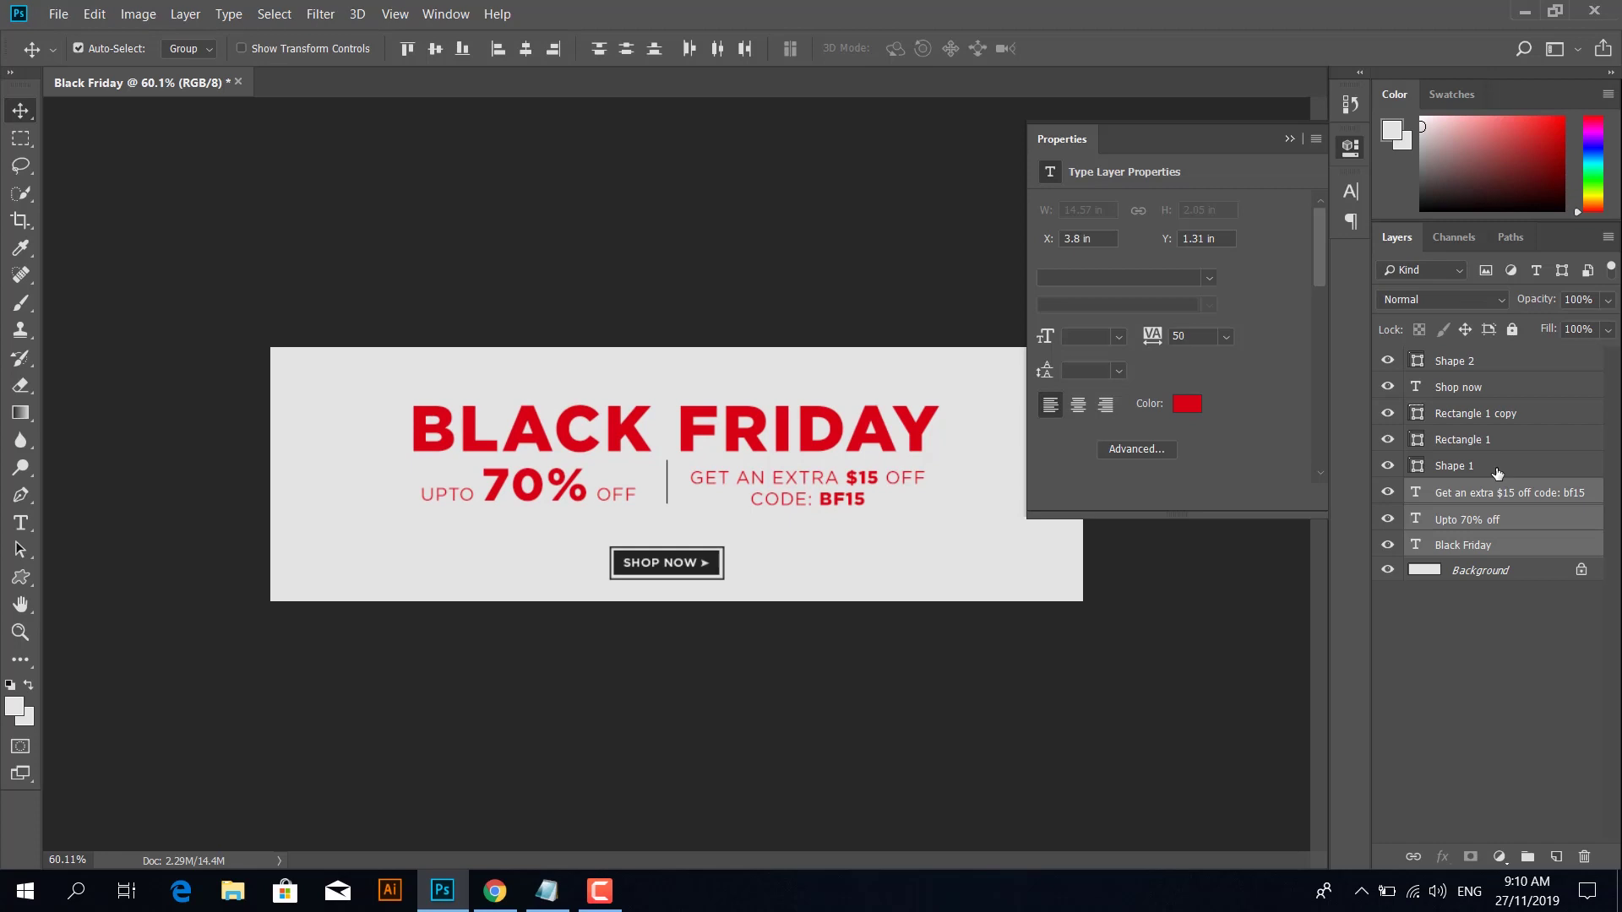
pyautogui.click(1289, 139)
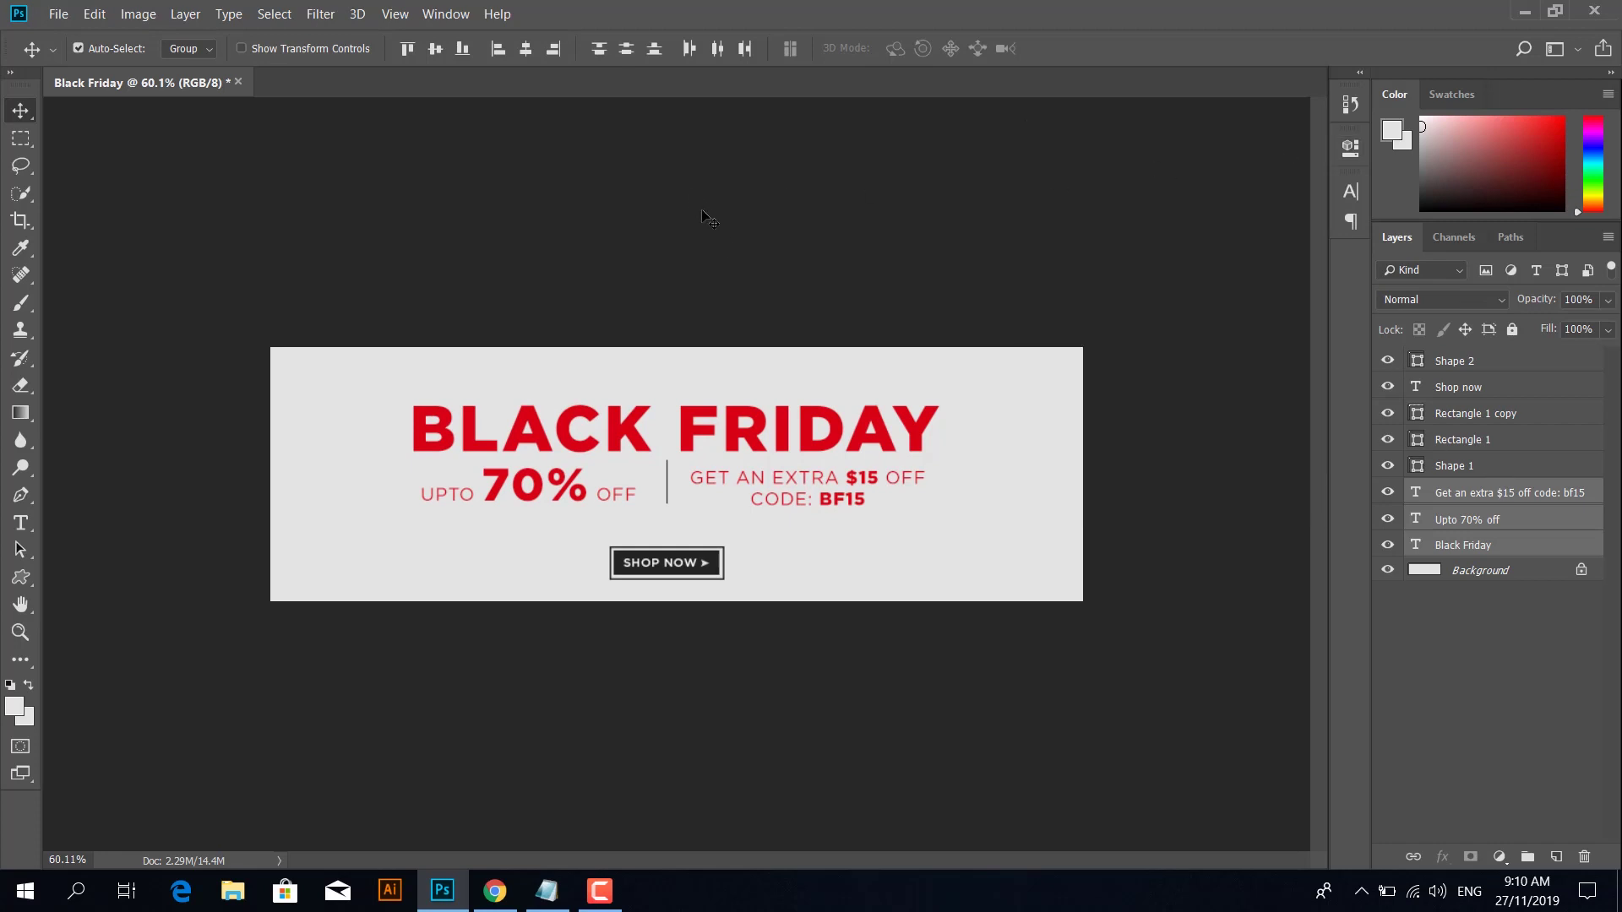
pyautogui.click(724, 387)
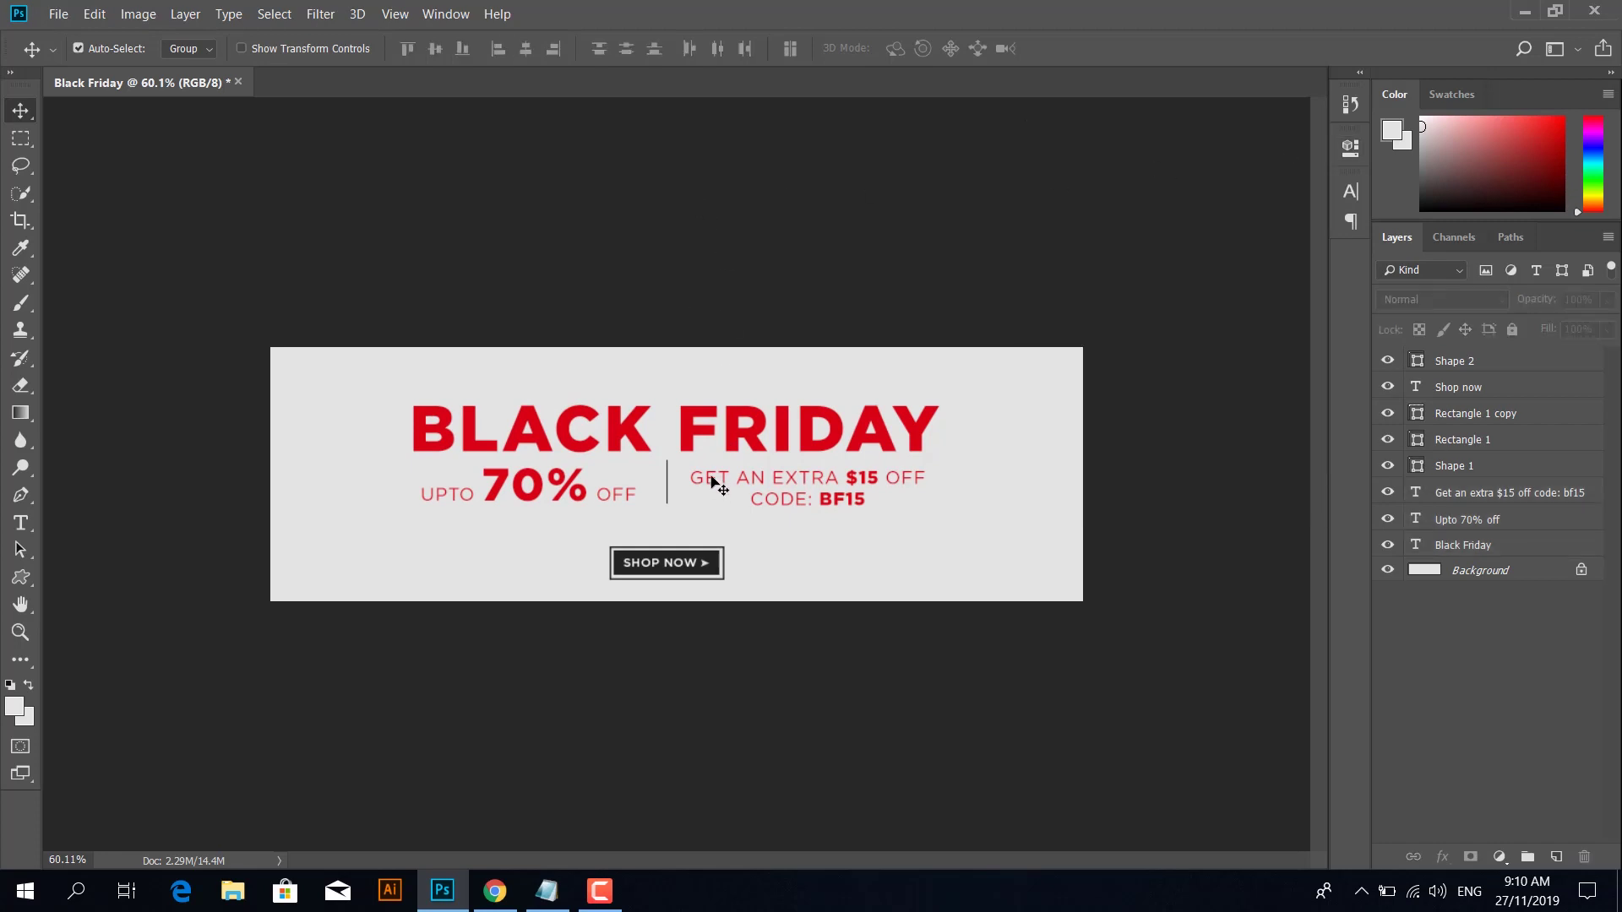
# Step: Recolour the BLACK FRIDAY headline text to near-black #1f1f1f
pyautogui.click(713, 449)
pyautogui.doubleClick(708, 433)
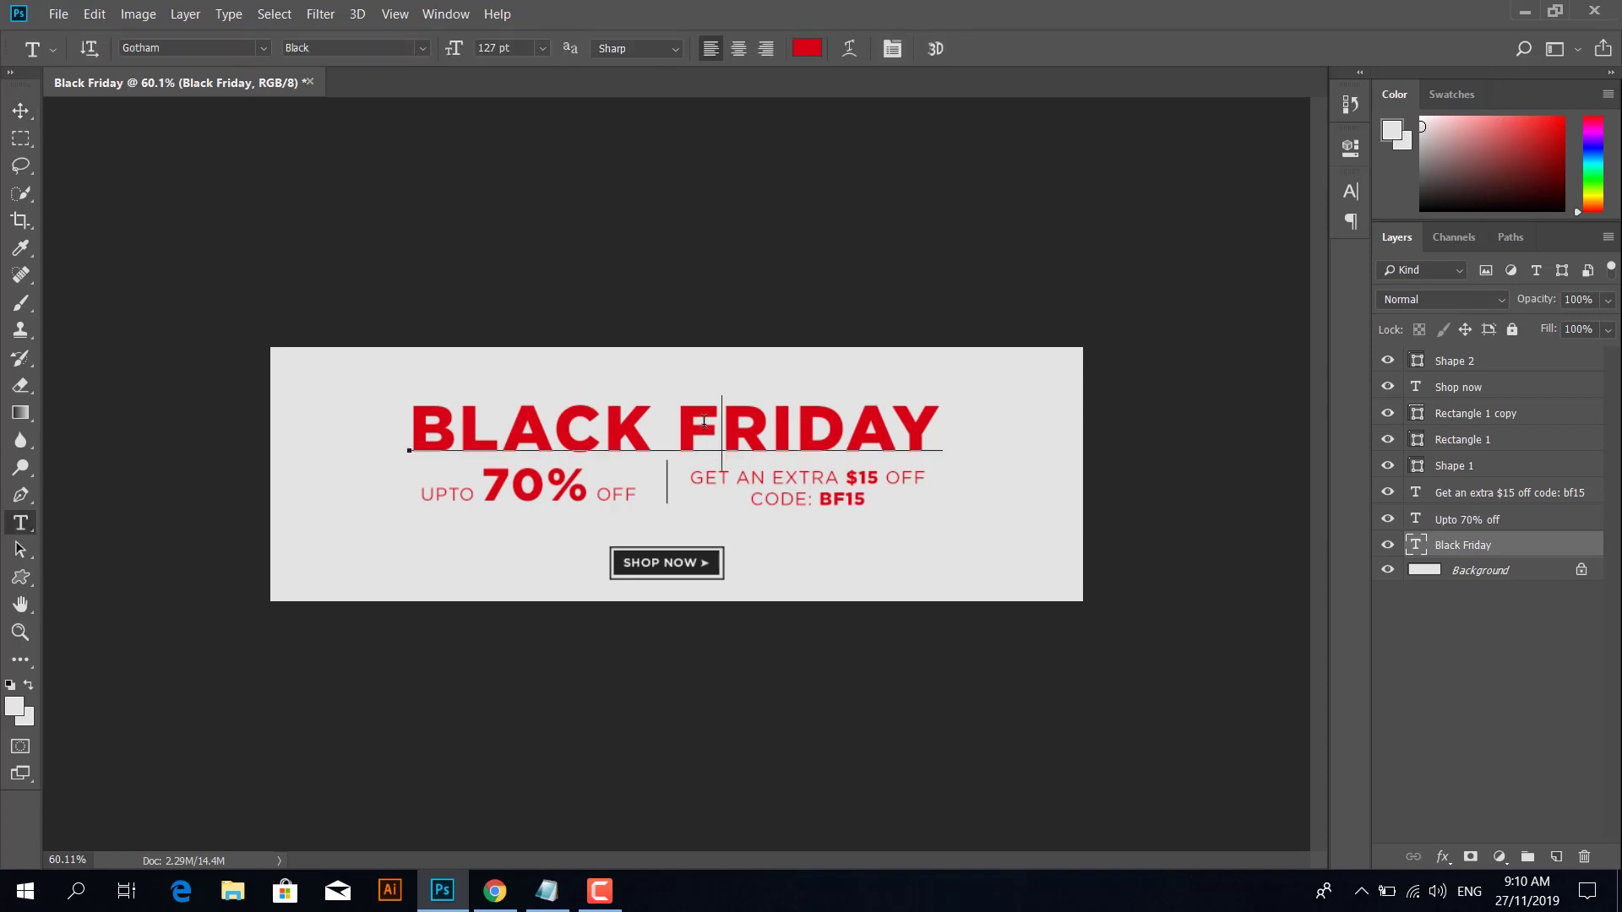
pyautogui.click(807, 48)
pyautogui.write('232323')
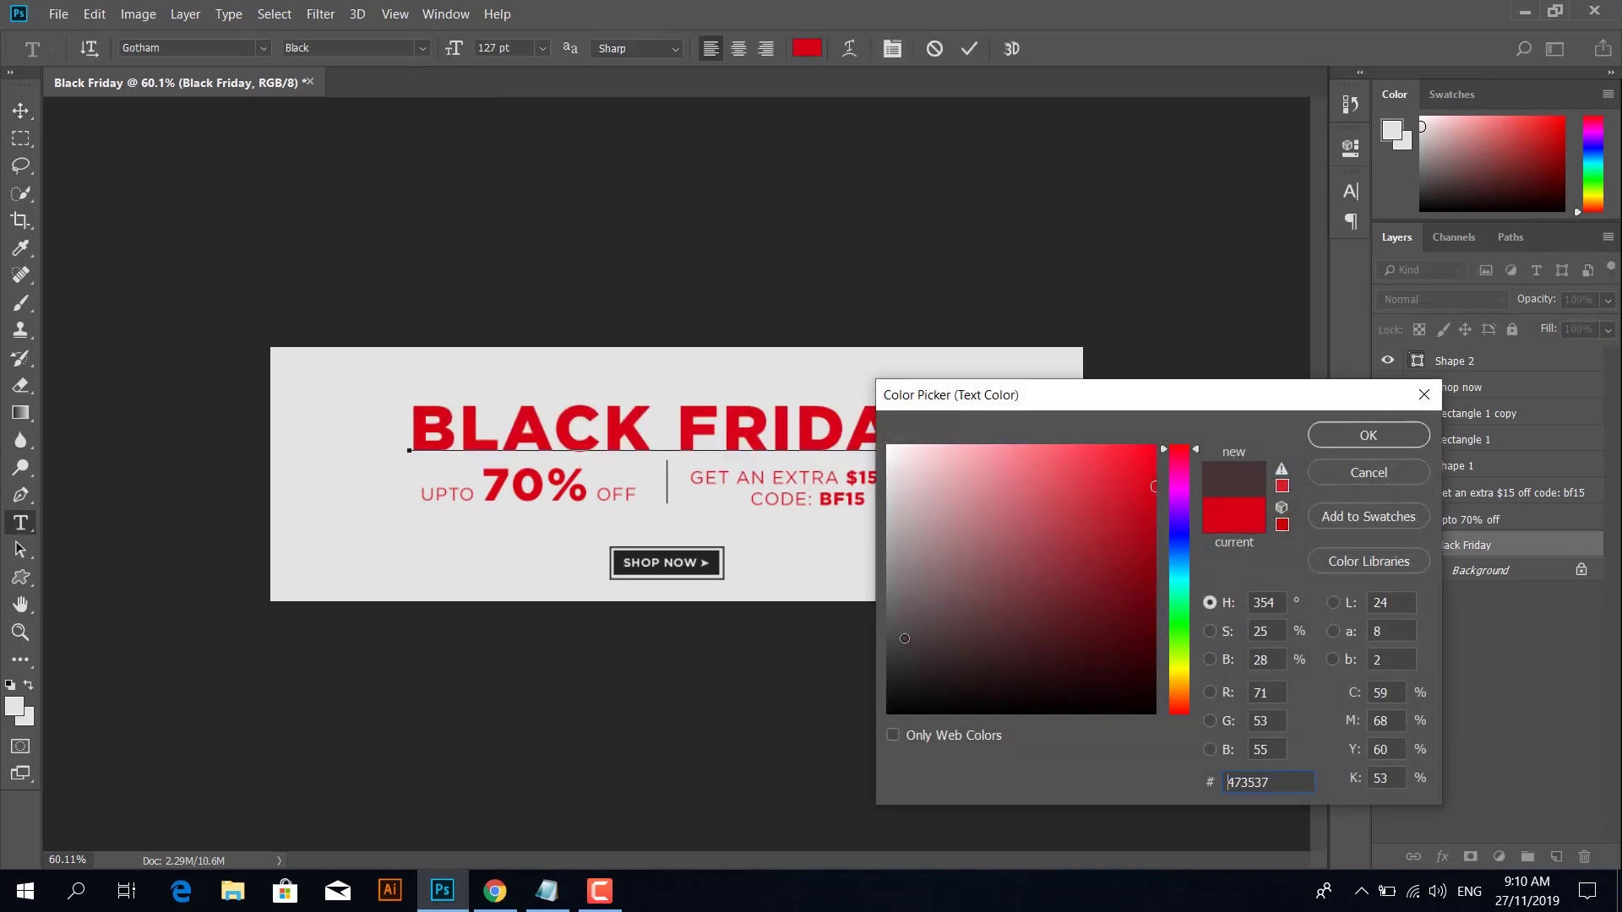
pyautogui.write('1f1f1f')
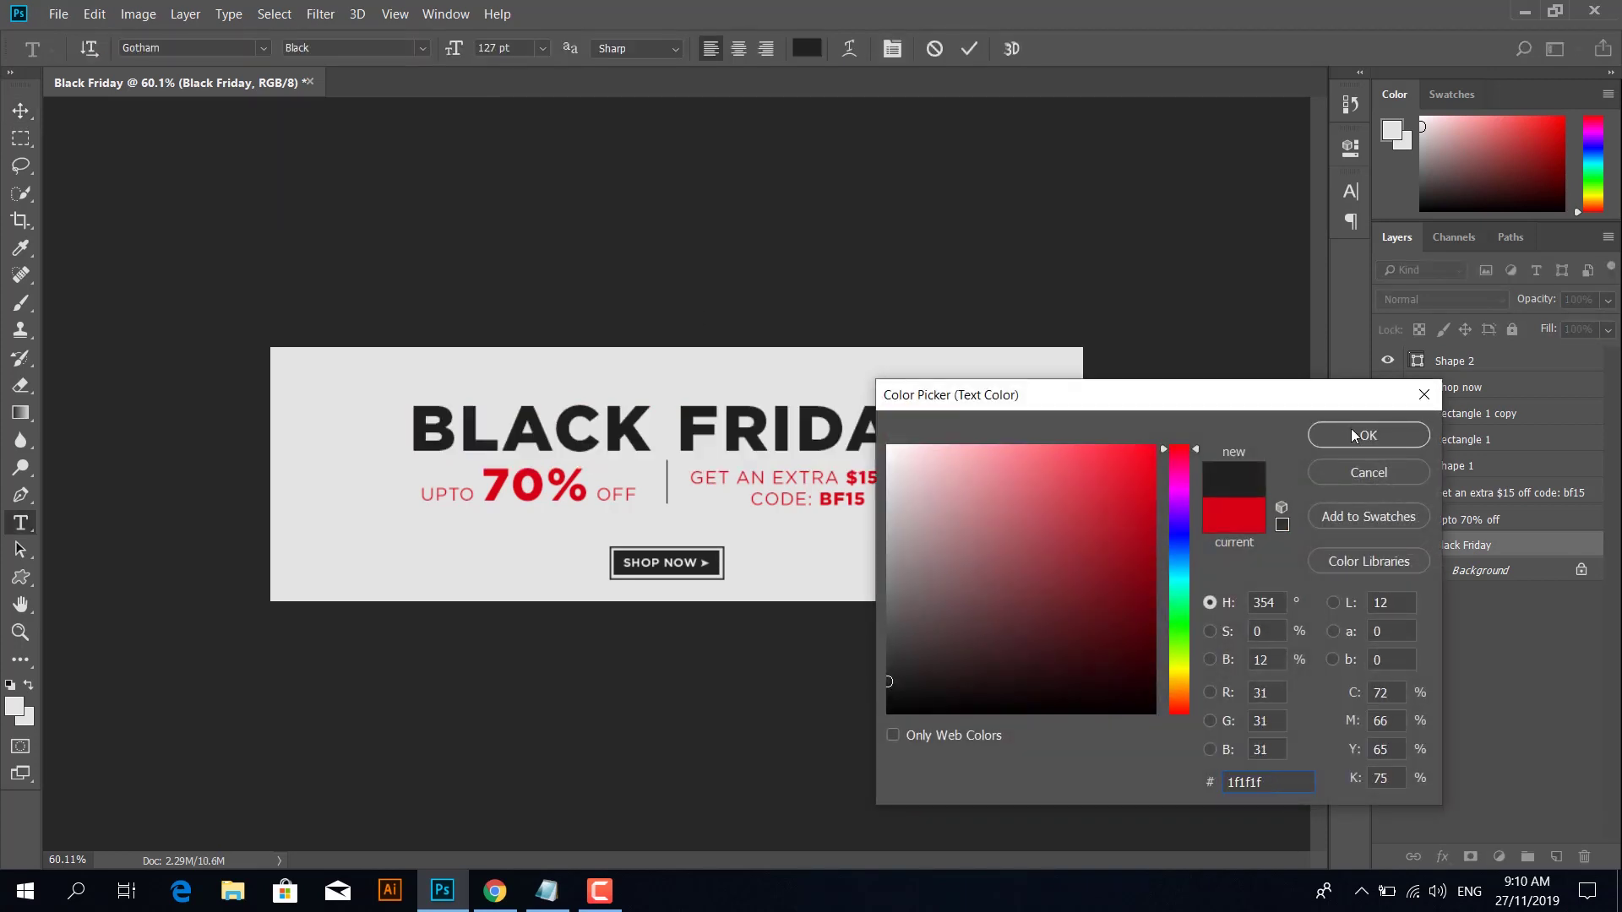
pyautogui.click(1354, 435)
pyautogui.click(24, 117)
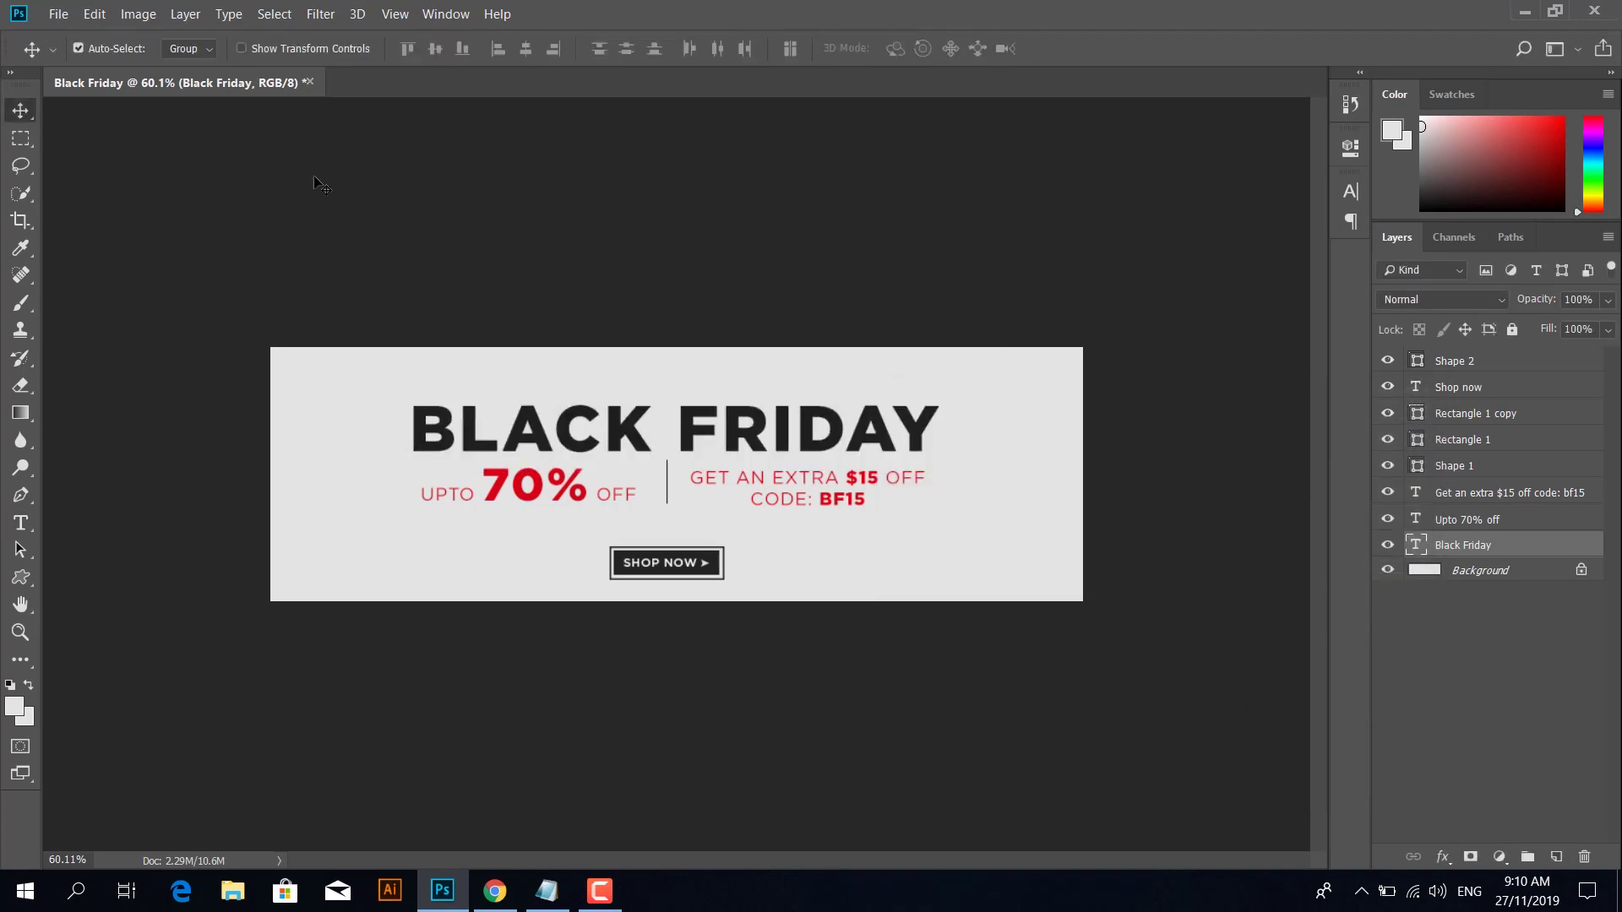
# Step: Colour the words UPTO and OFF dark grey #1f1f1f in the offer line
pyautogui.press('t')
pyautogui.click(457, 491)
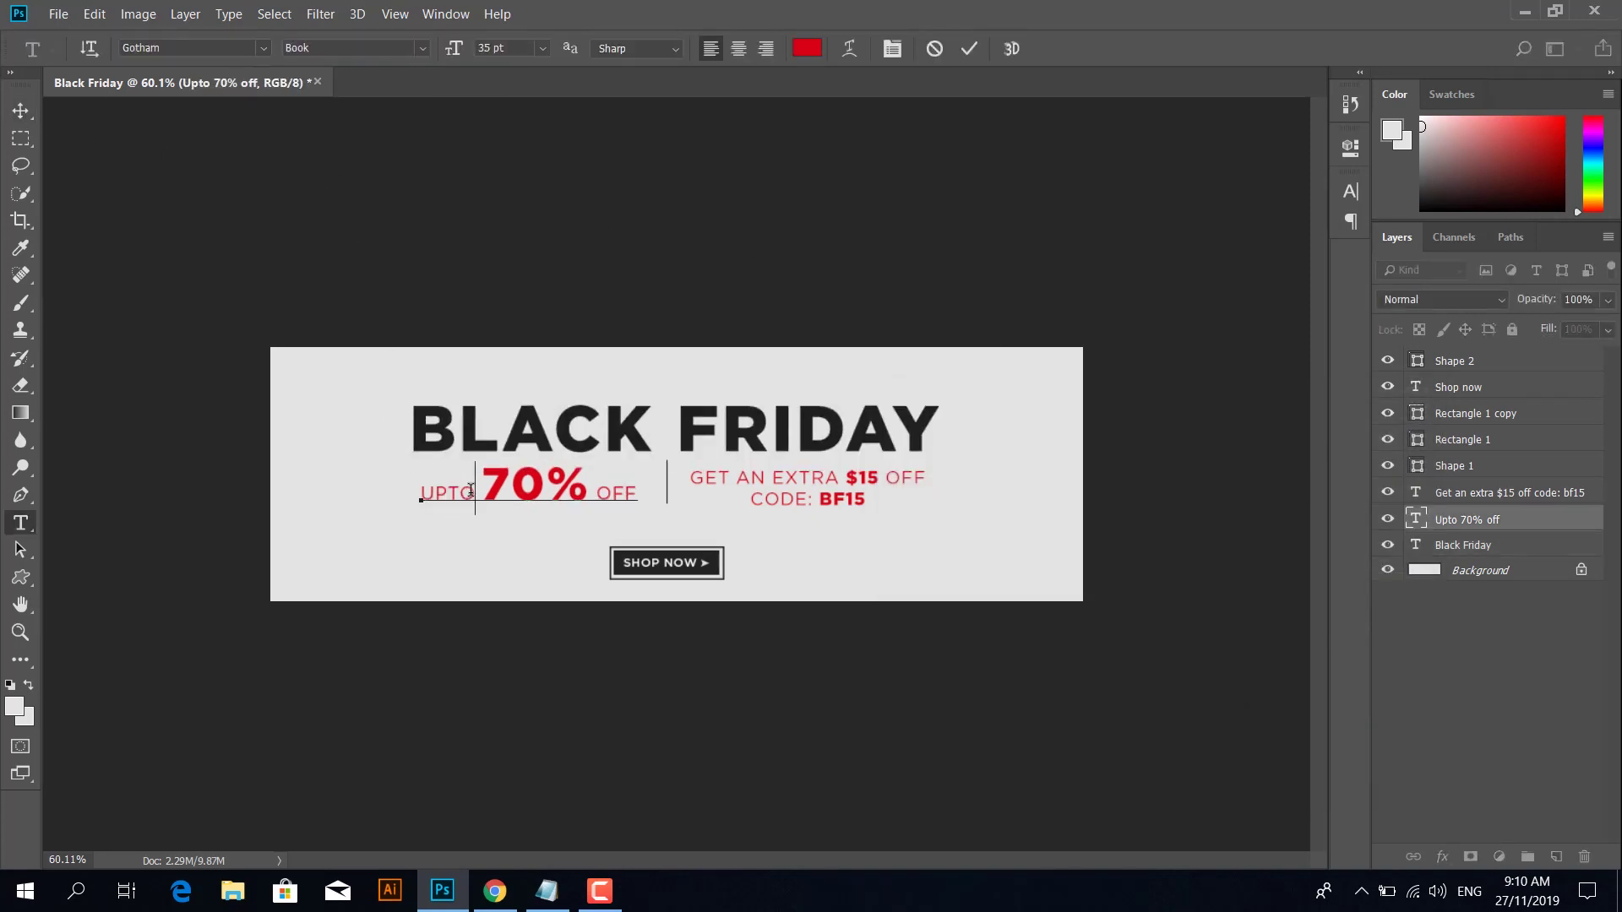
pyautogui.doubleClick(458, 492)
pyautogui.click(806, 49)
pyautogui.write('1f1f1f')
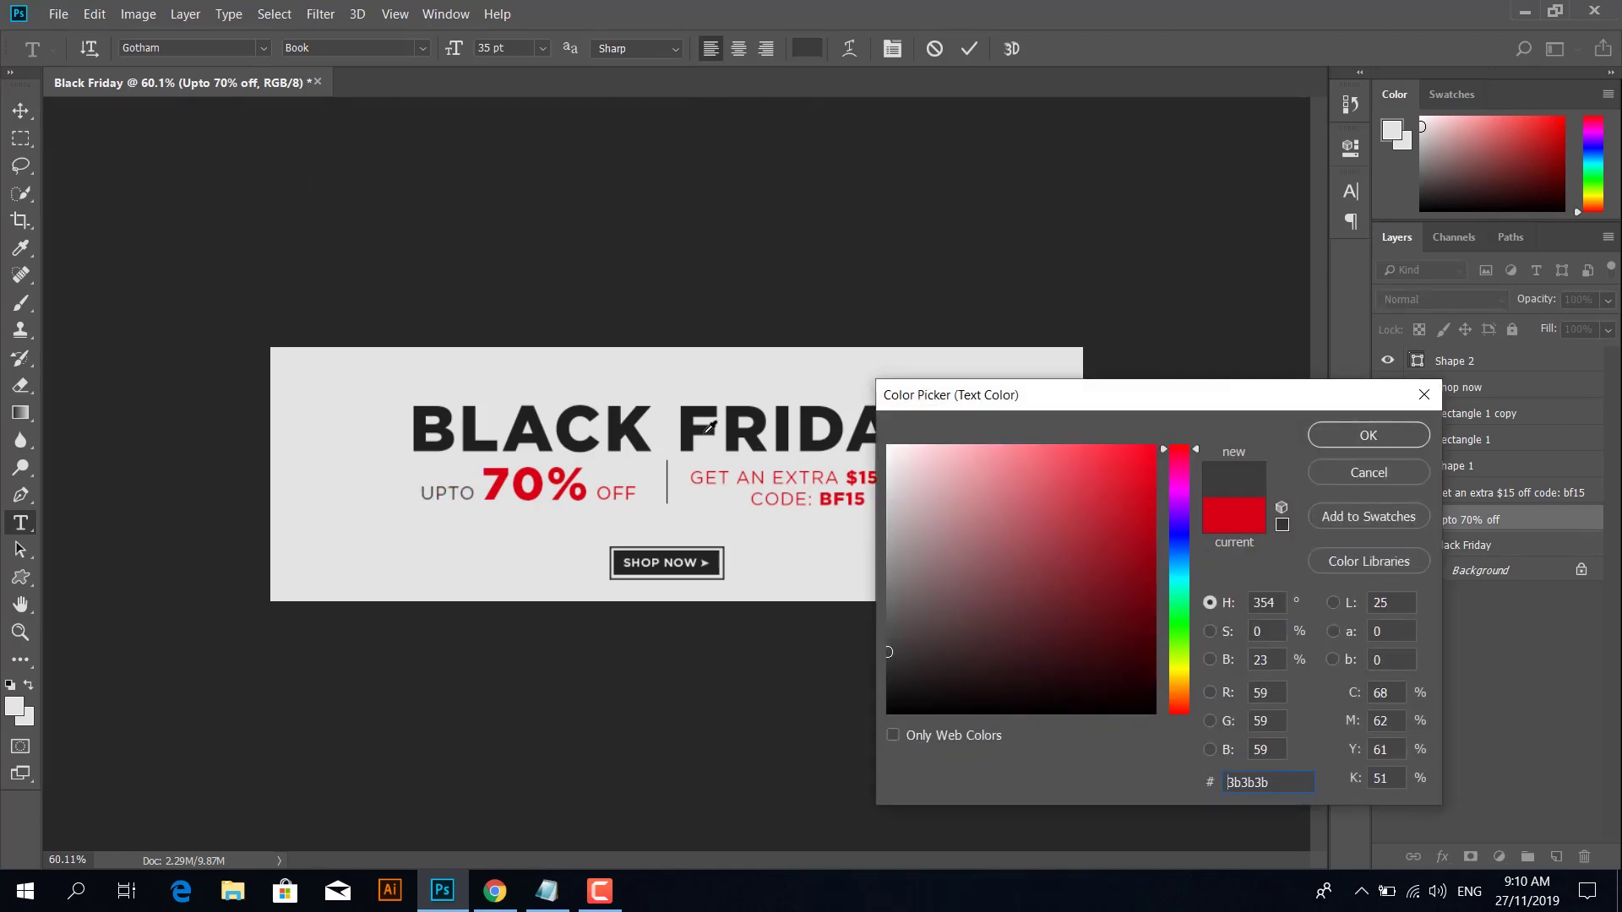
pyautogui.click(1338, 437)
pyautogui.moveTo(596, 492); pyautogui.dragTo(639, 493)
pyautogui.click(802, 53)
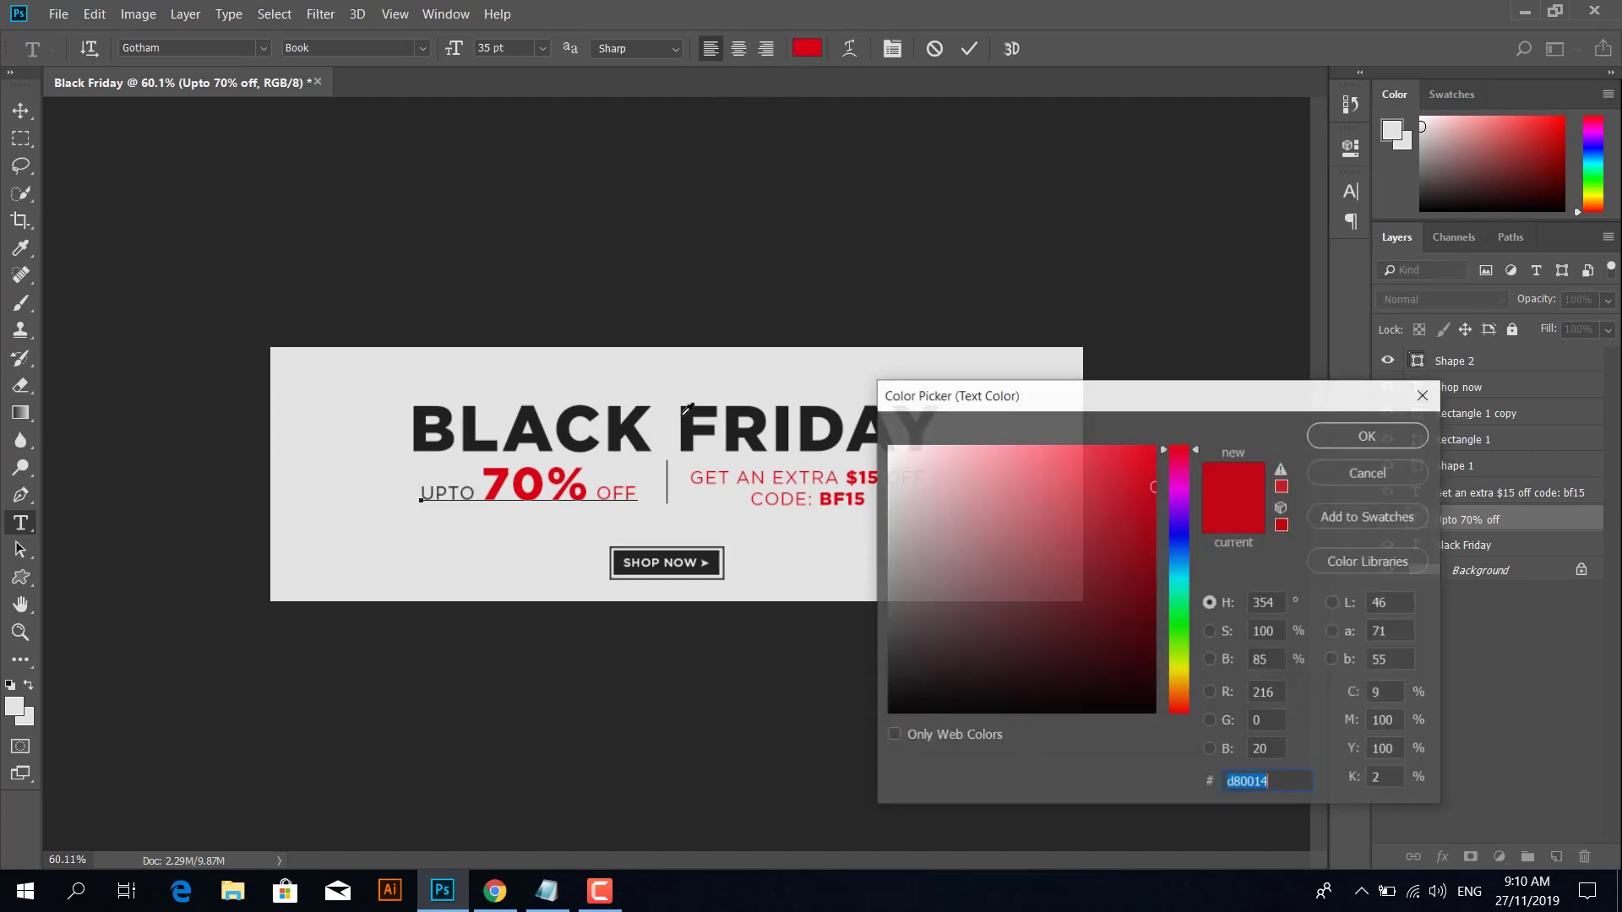
pyautogui.write('1f1f1f')
pyautogui.click(1345, 443)
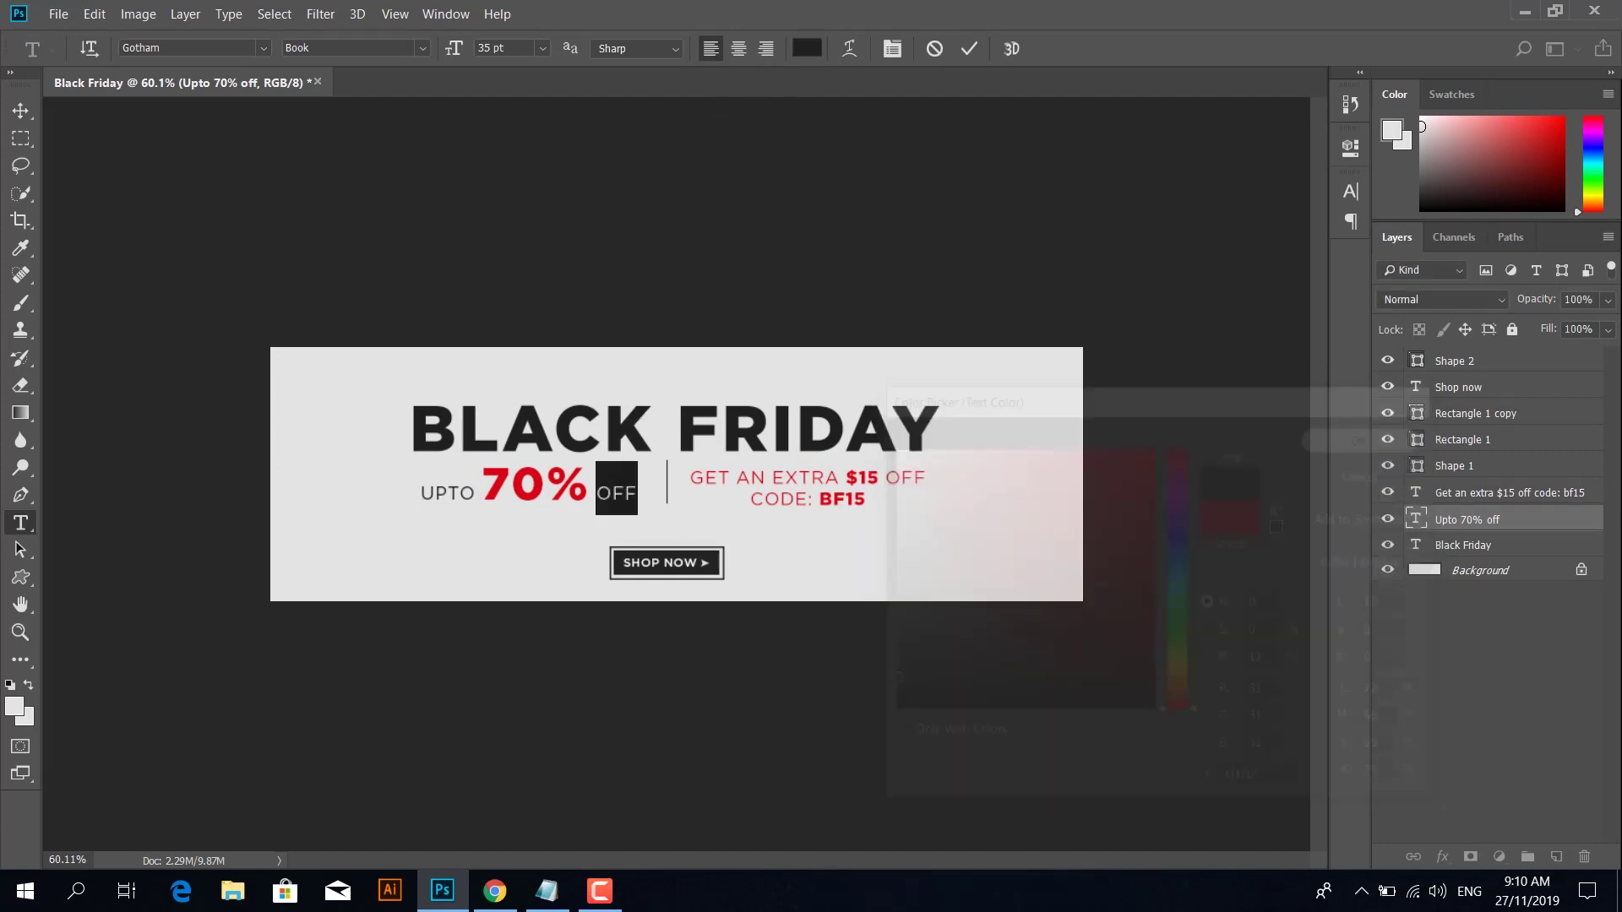
pyautogui.click(20, 111)
# Step: Keep 70% red by cancelling its colour change, then select all the $15 offer text
pyautogui.press('t')
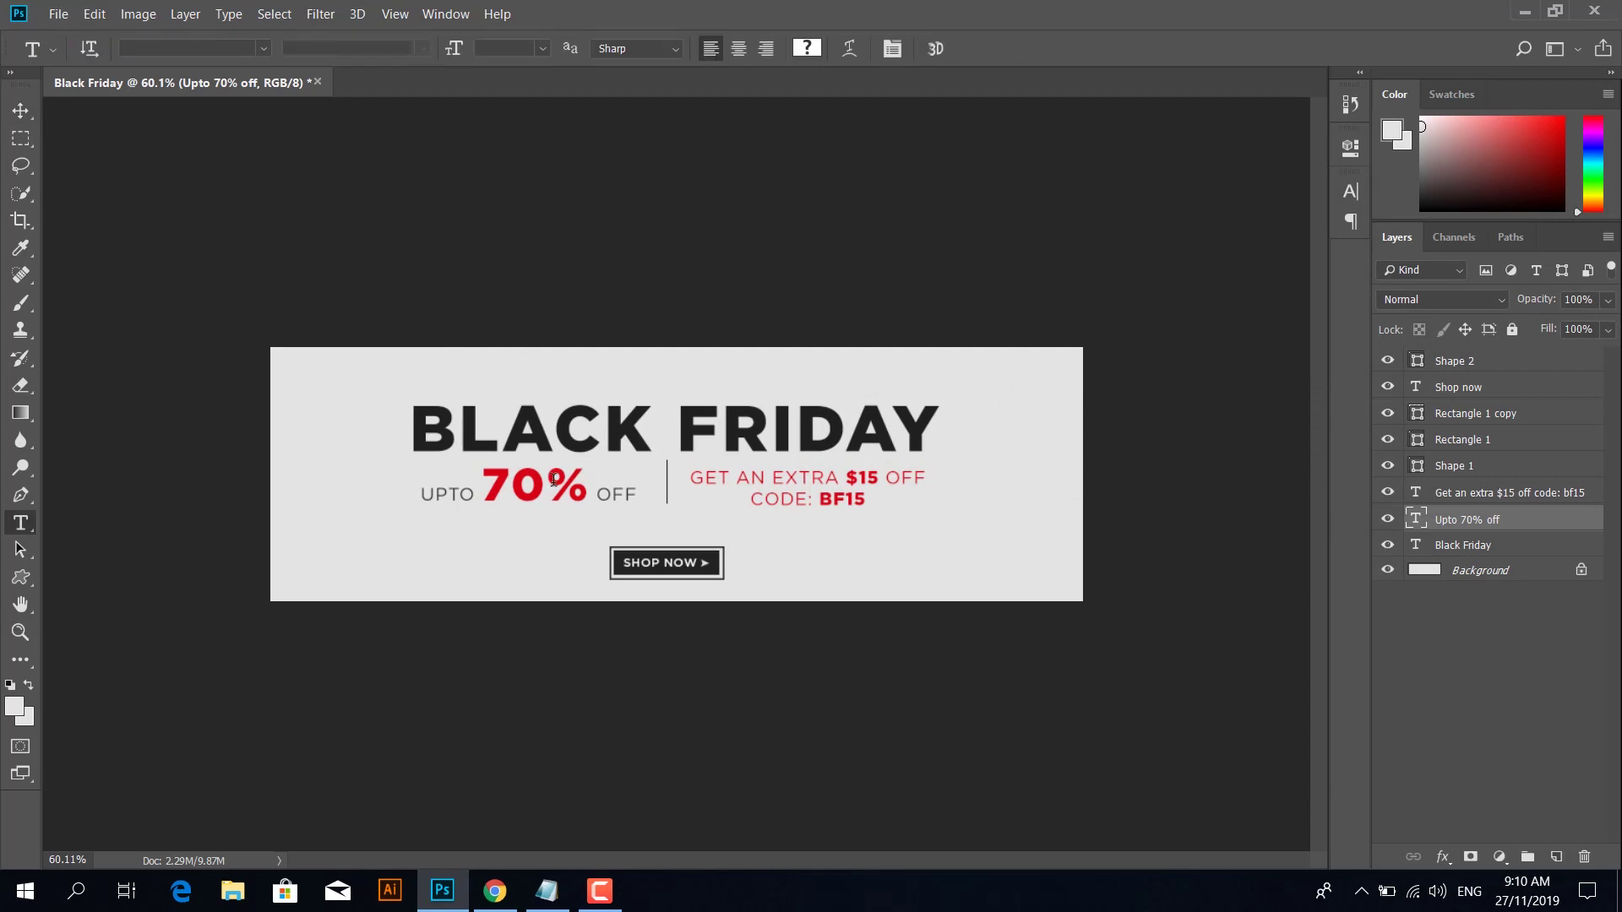
pyautogui.moveTo(575, 483); pyautogui.dragTo(481, 489)
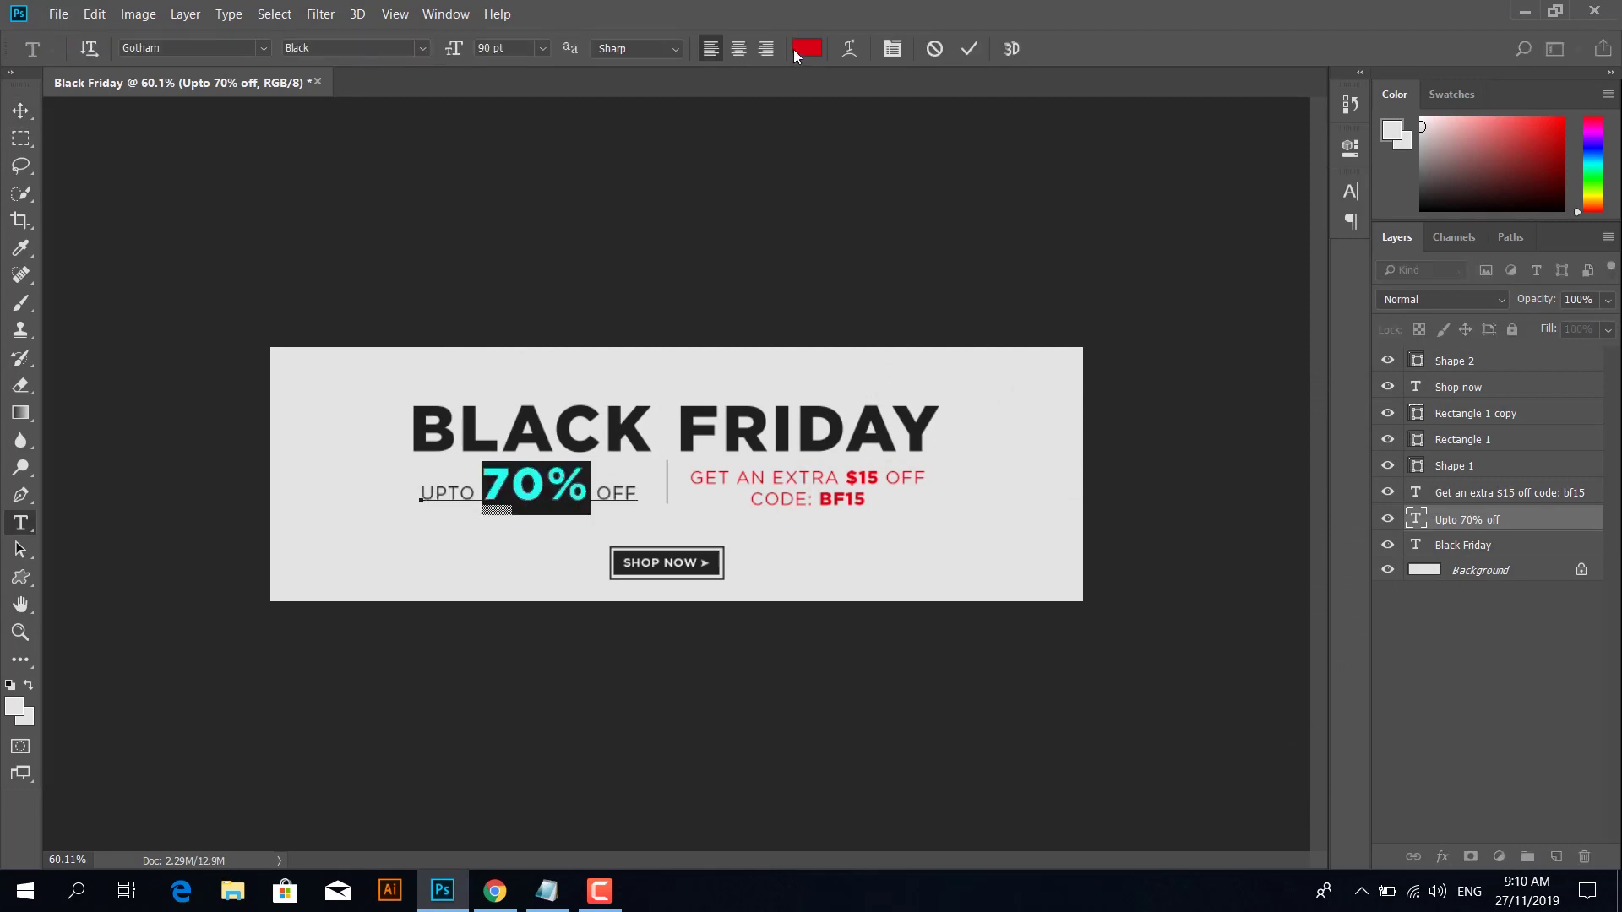
pyautogui.click(807, 48)
pyautogui.click(1352, 472)
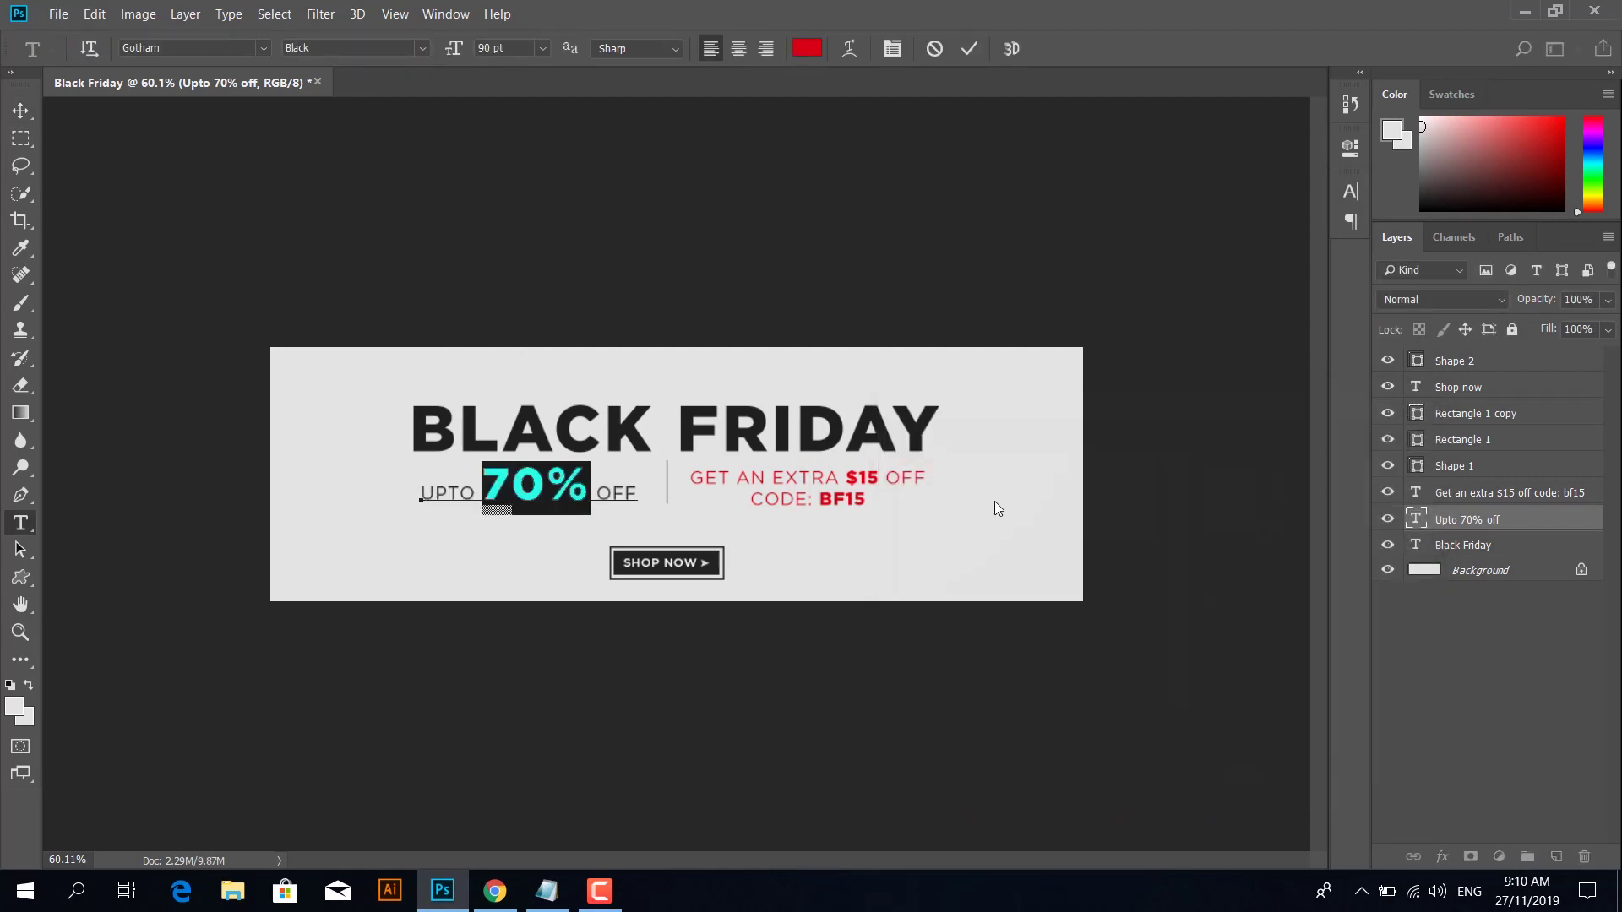
pyautogui.click(16, 101)
pyautogui.press('t')
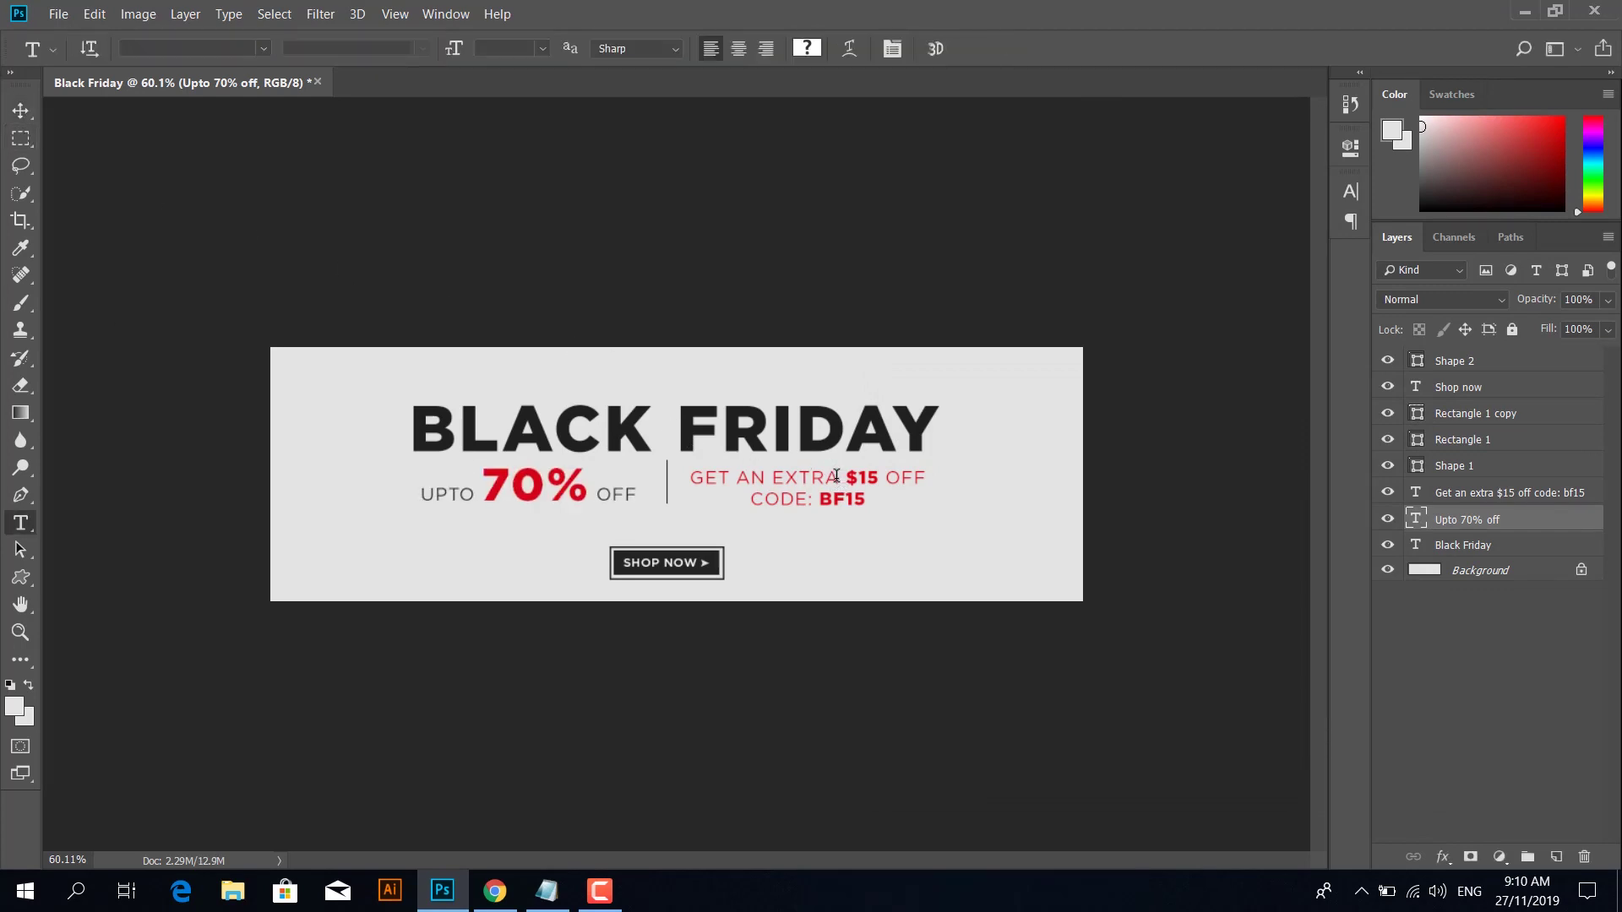
pyautogui.click(835, 475)
pyautogui.hotkey('ctrl', 'a')
# Step: Colour GET AN EXTRA #222222 and OFF dark grey sampled from the headline
pyautogui.click(807, 48)
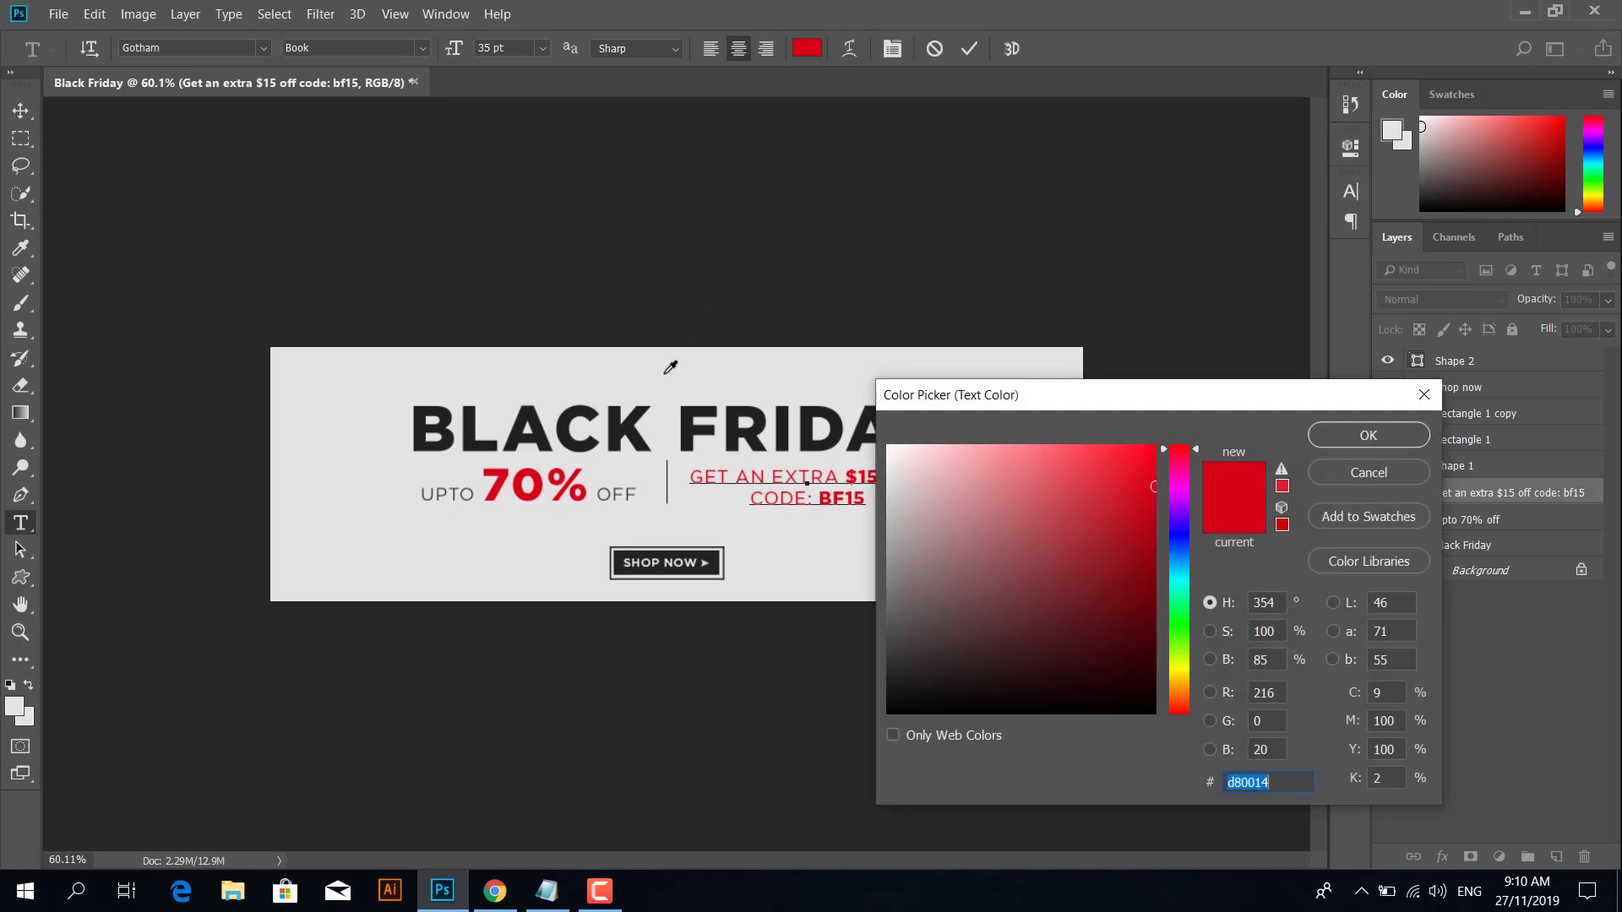
pyautogui.write('222222')
pyautogui.click(1368, 435)
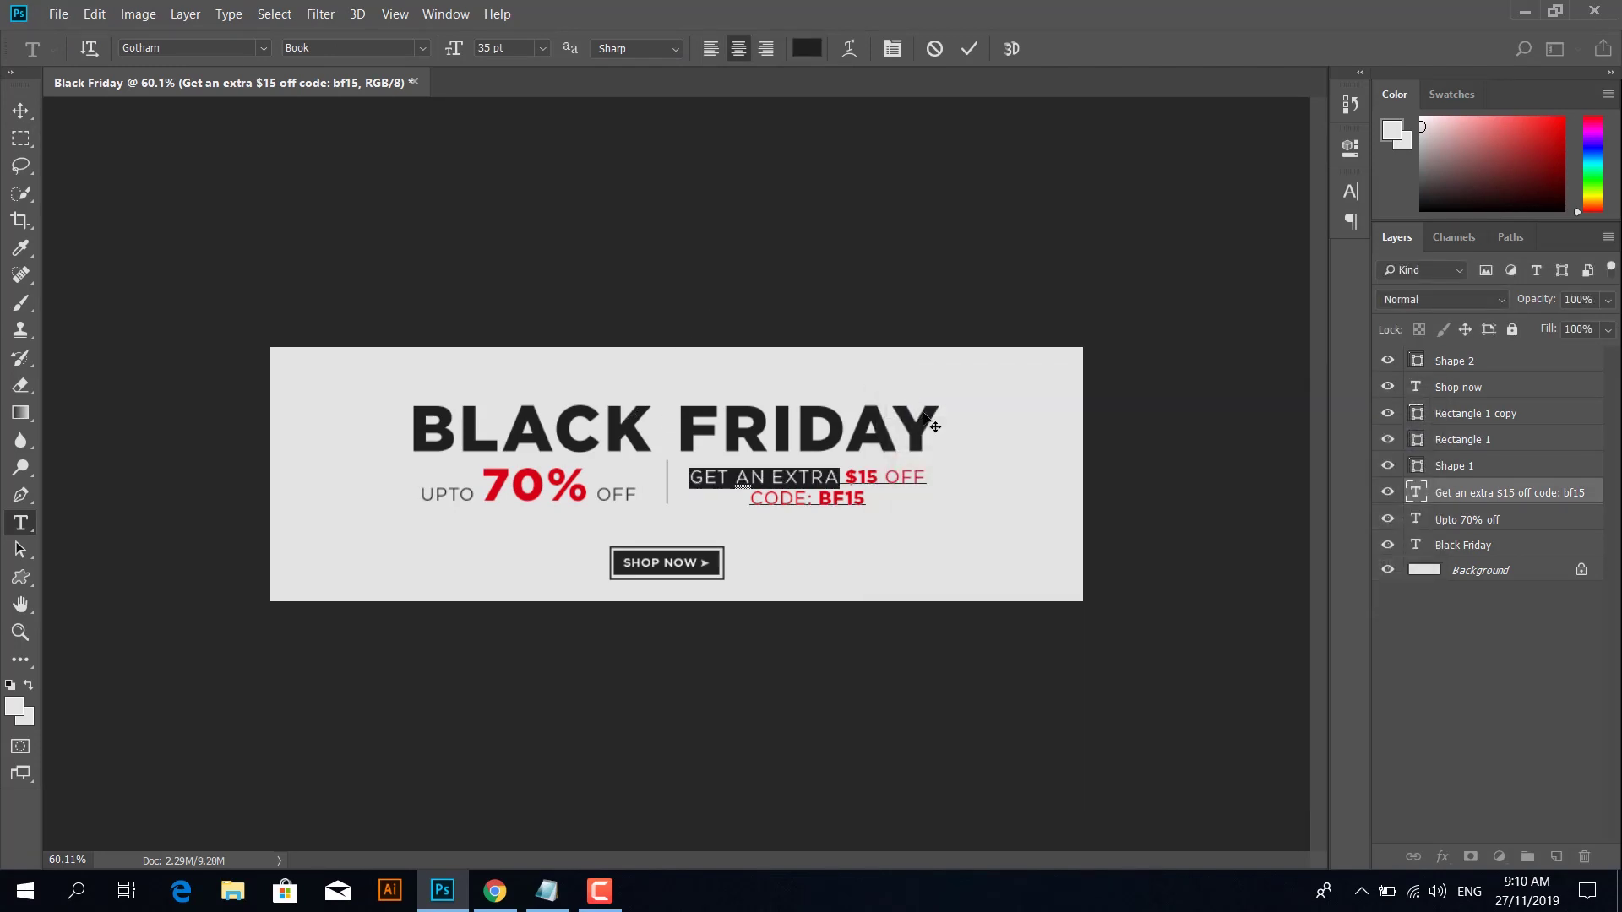
pyautogui.moveTo(885, 477); pyautogui.dragTo(927, 478)
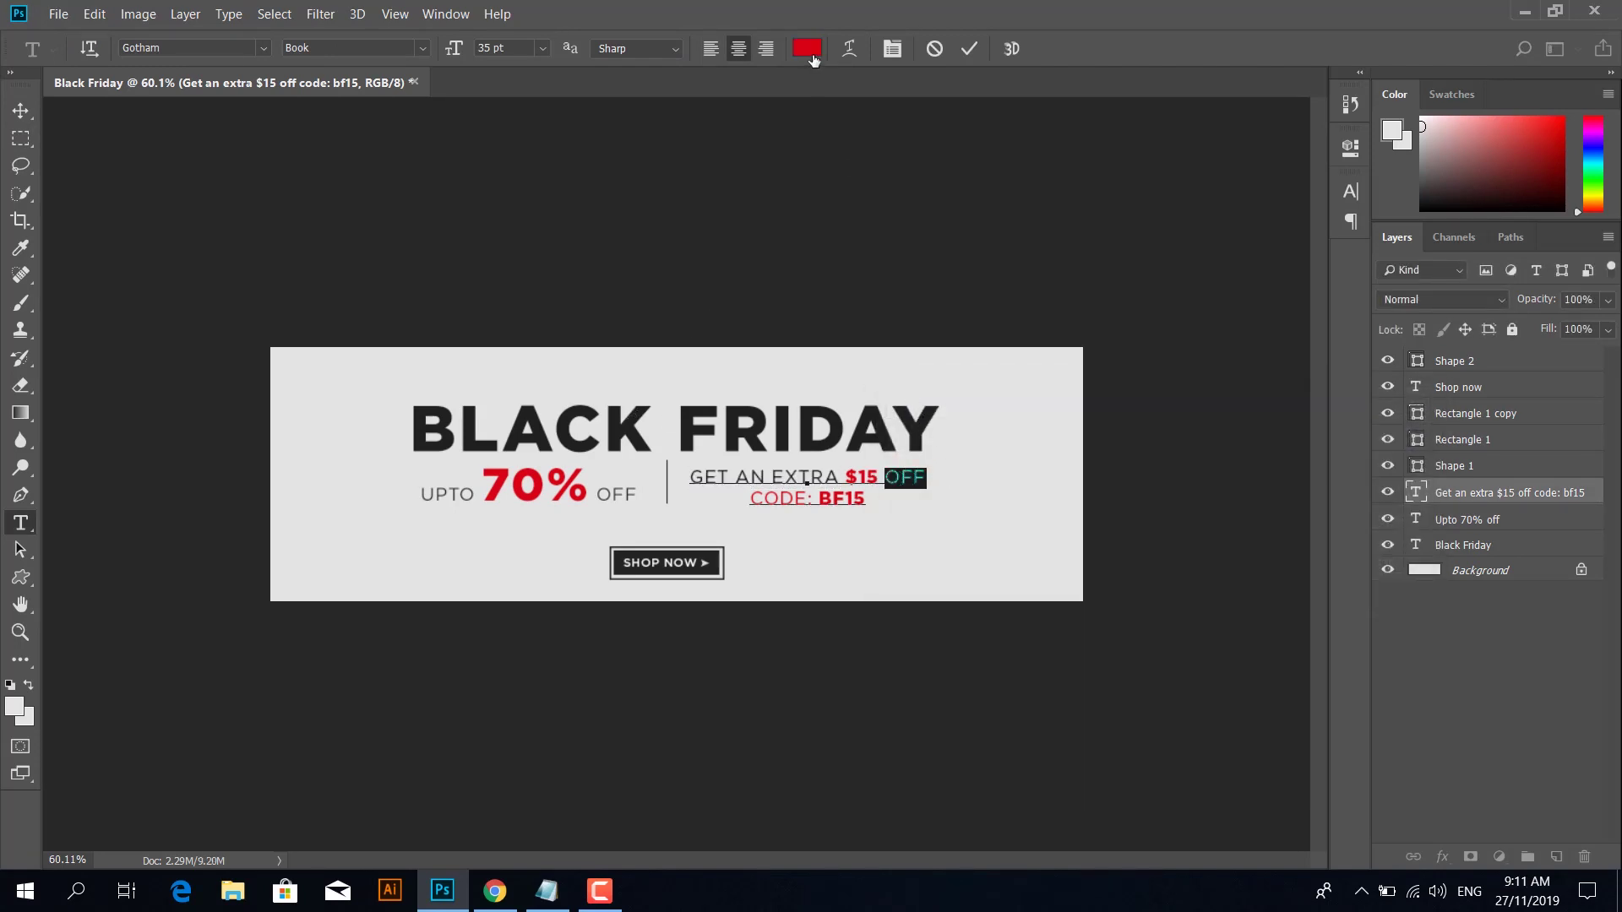
pyautogui.click(806, 48)
pyautogui.click(769, 417)
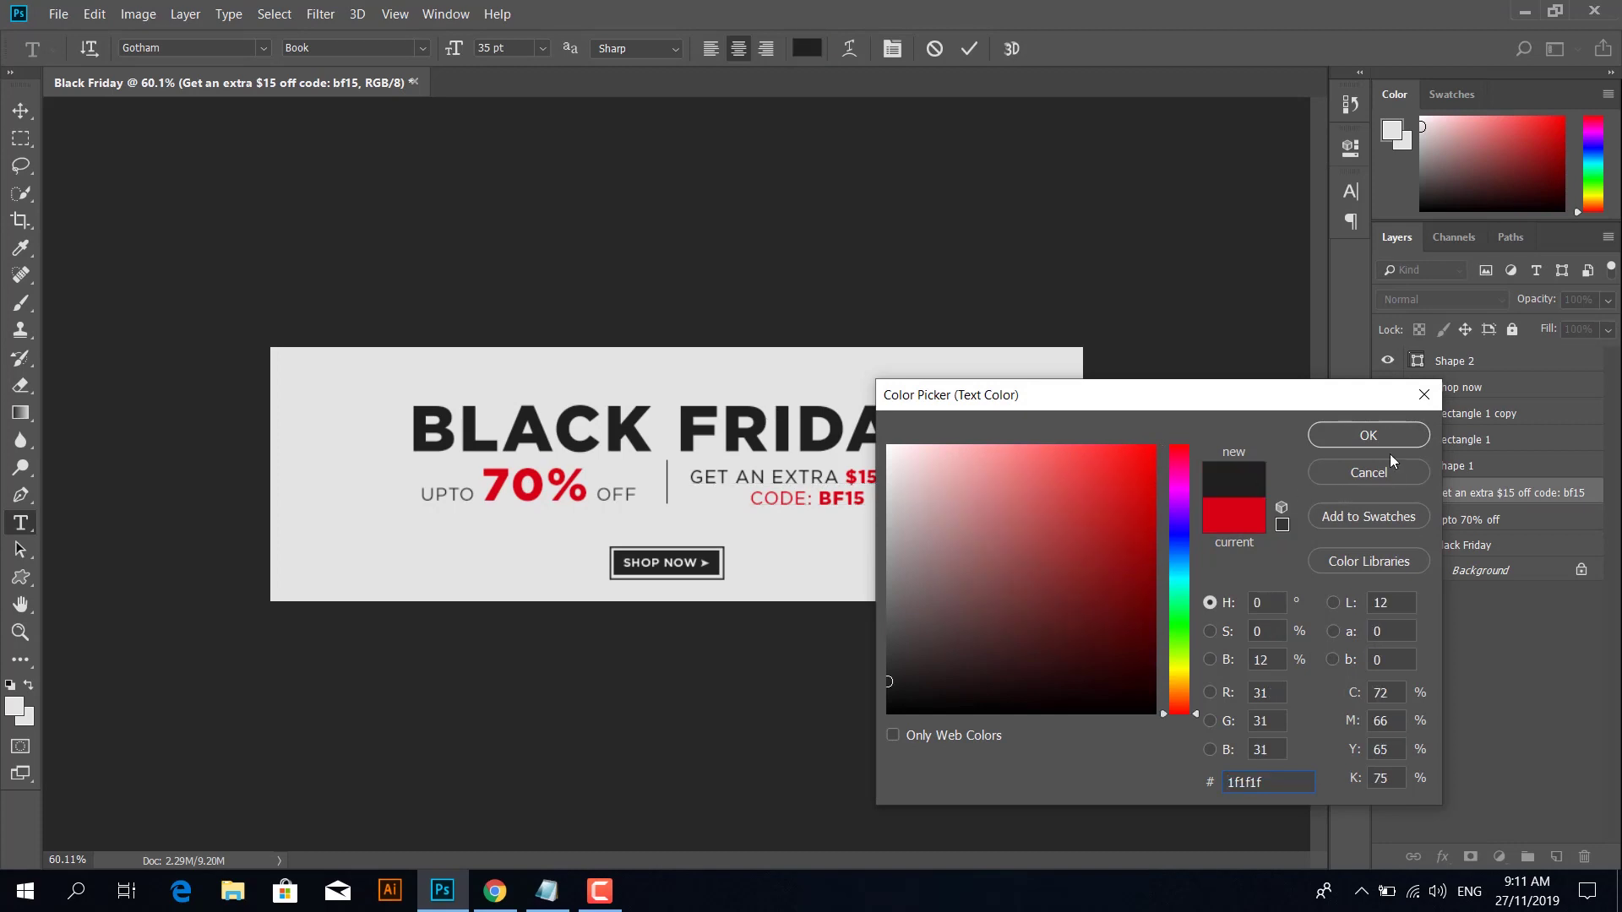
pyautogui.click(1384, 435)
# Step: Colour the word CODE: dark grey sampled from the headline and commit the edit
pyautogui.moveTo(816, 500); pyautogui.dragTo(735, 477)
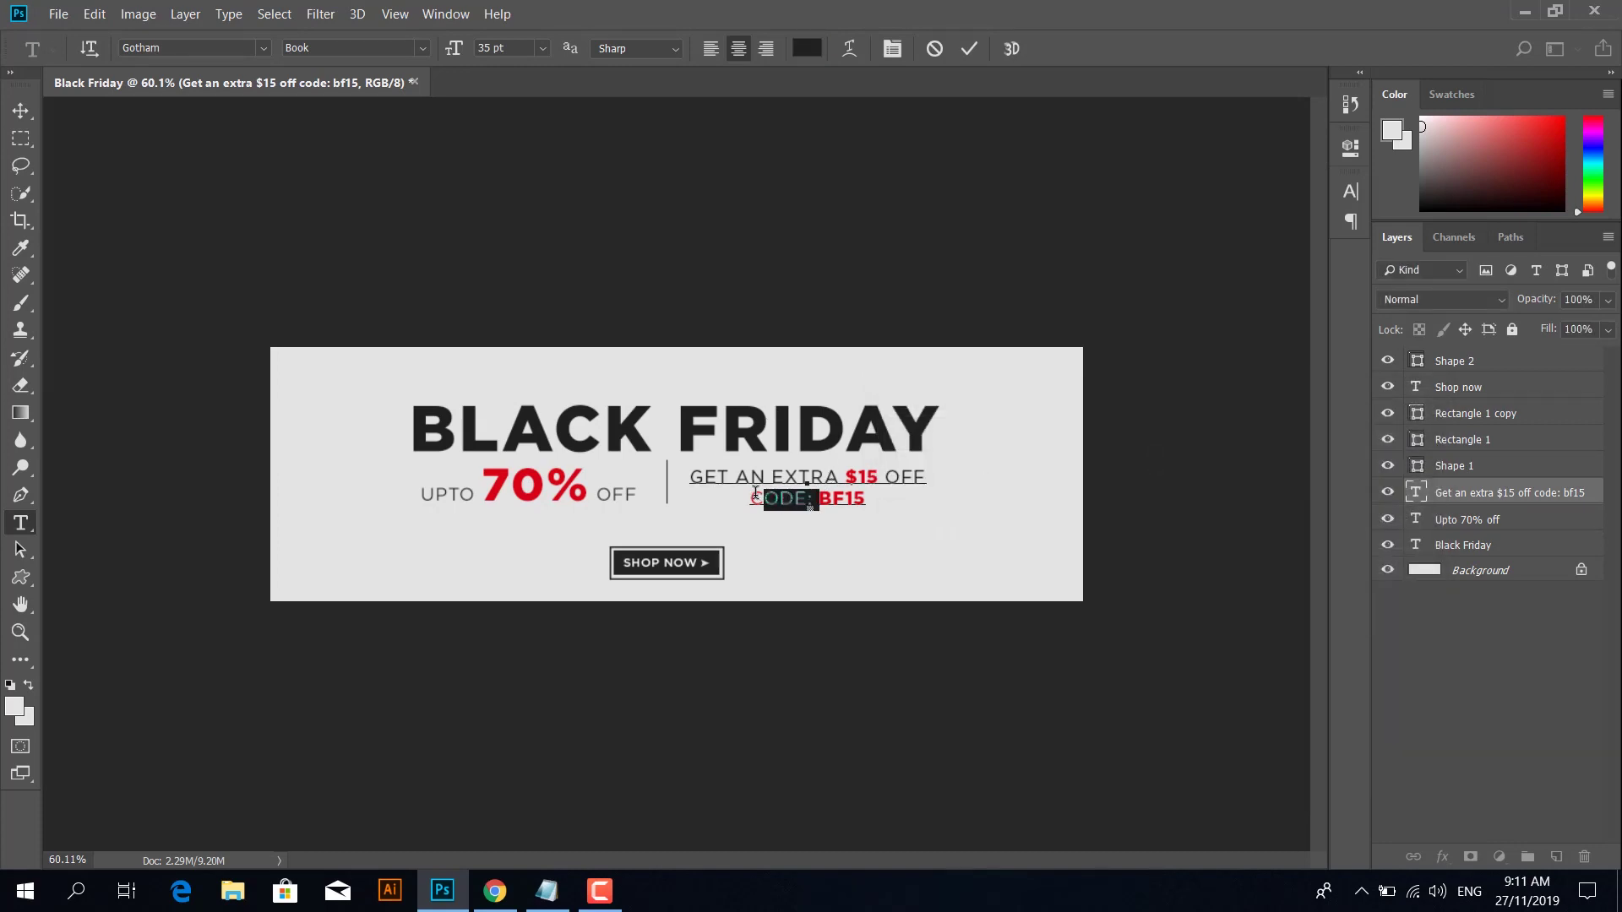
pyautogui.click(807, 498)
pyautogui.moveTo(811, 502); pyautogui.dragTo(760, 491)
pyautogui.click(808, 51)
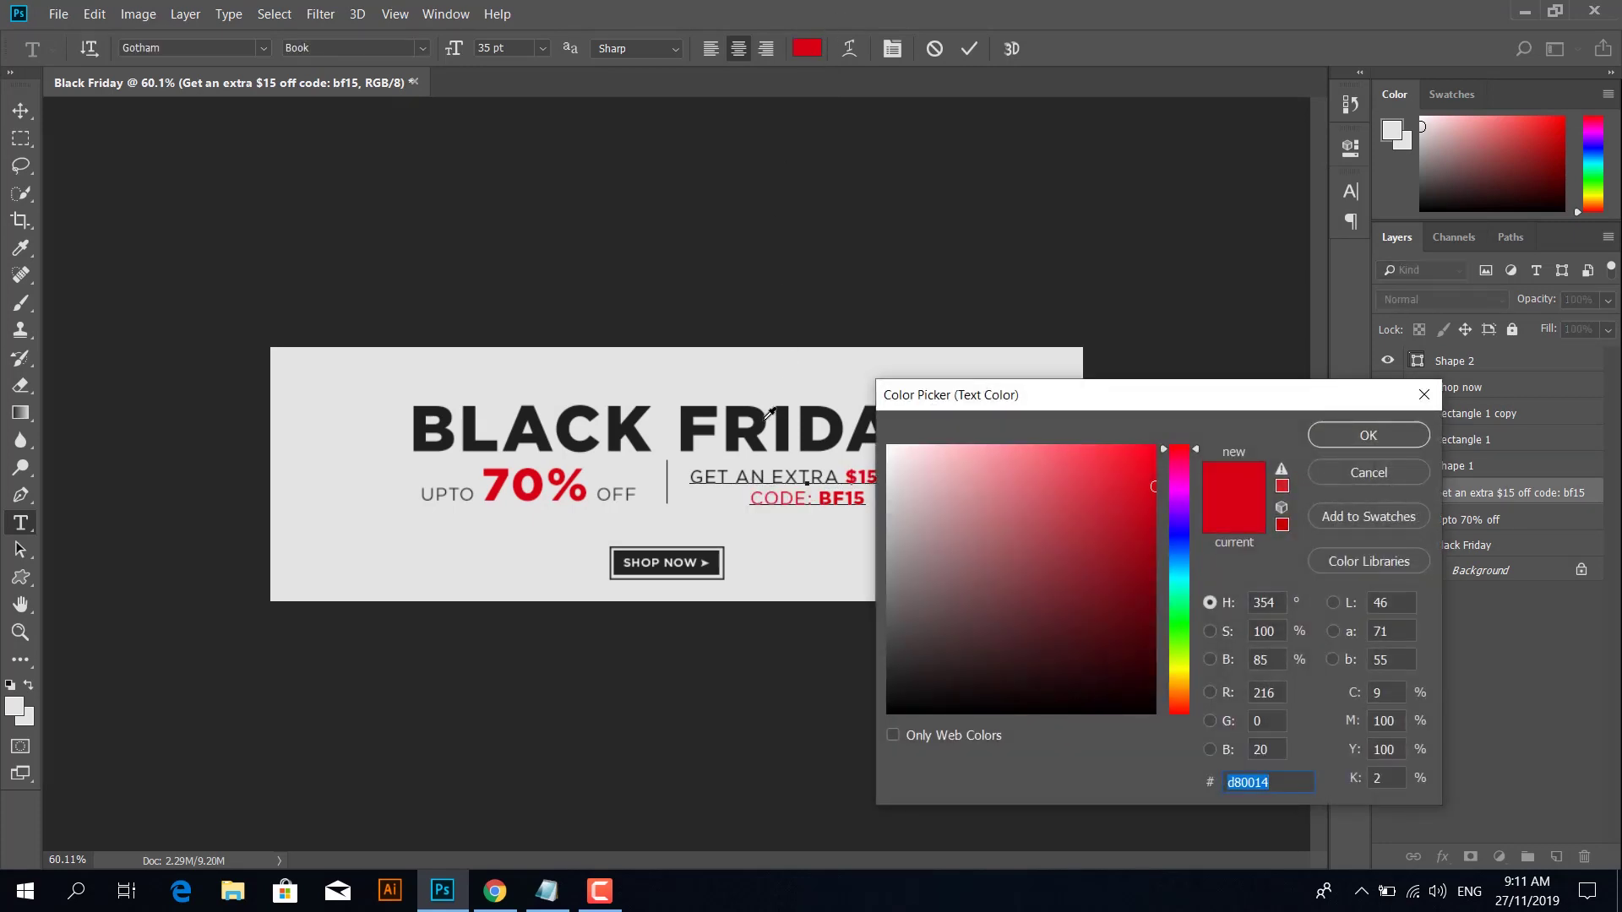
pyautogui.click(765, 417)
pyautogui.click(1332, 436)
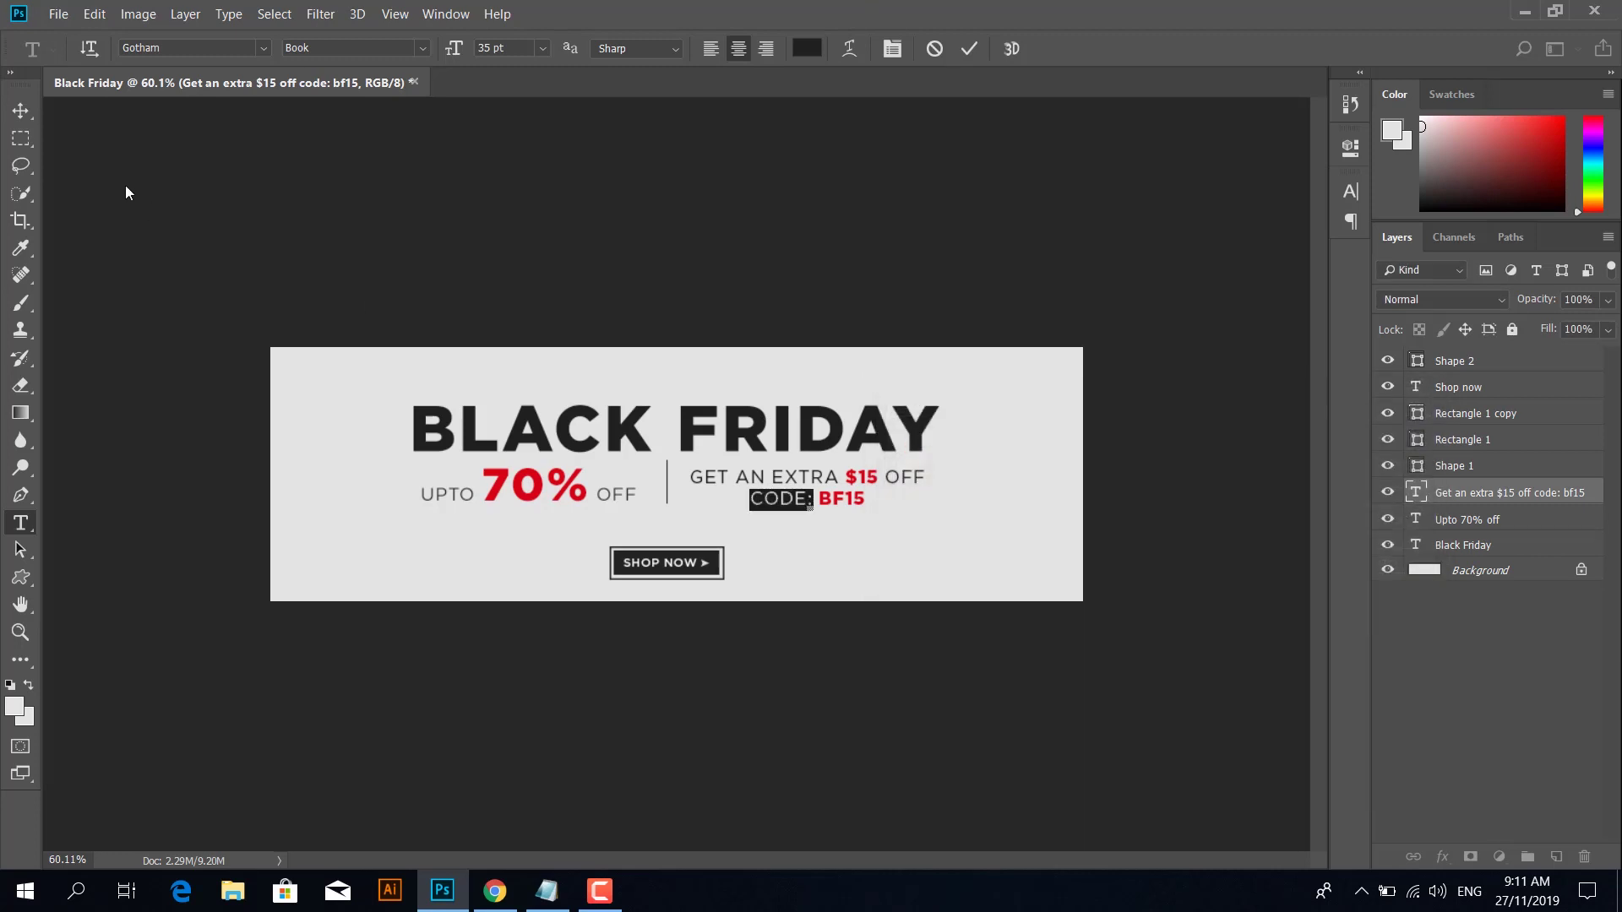
pyautogui.click(26, 111)
pyautogui.click(414, 232)
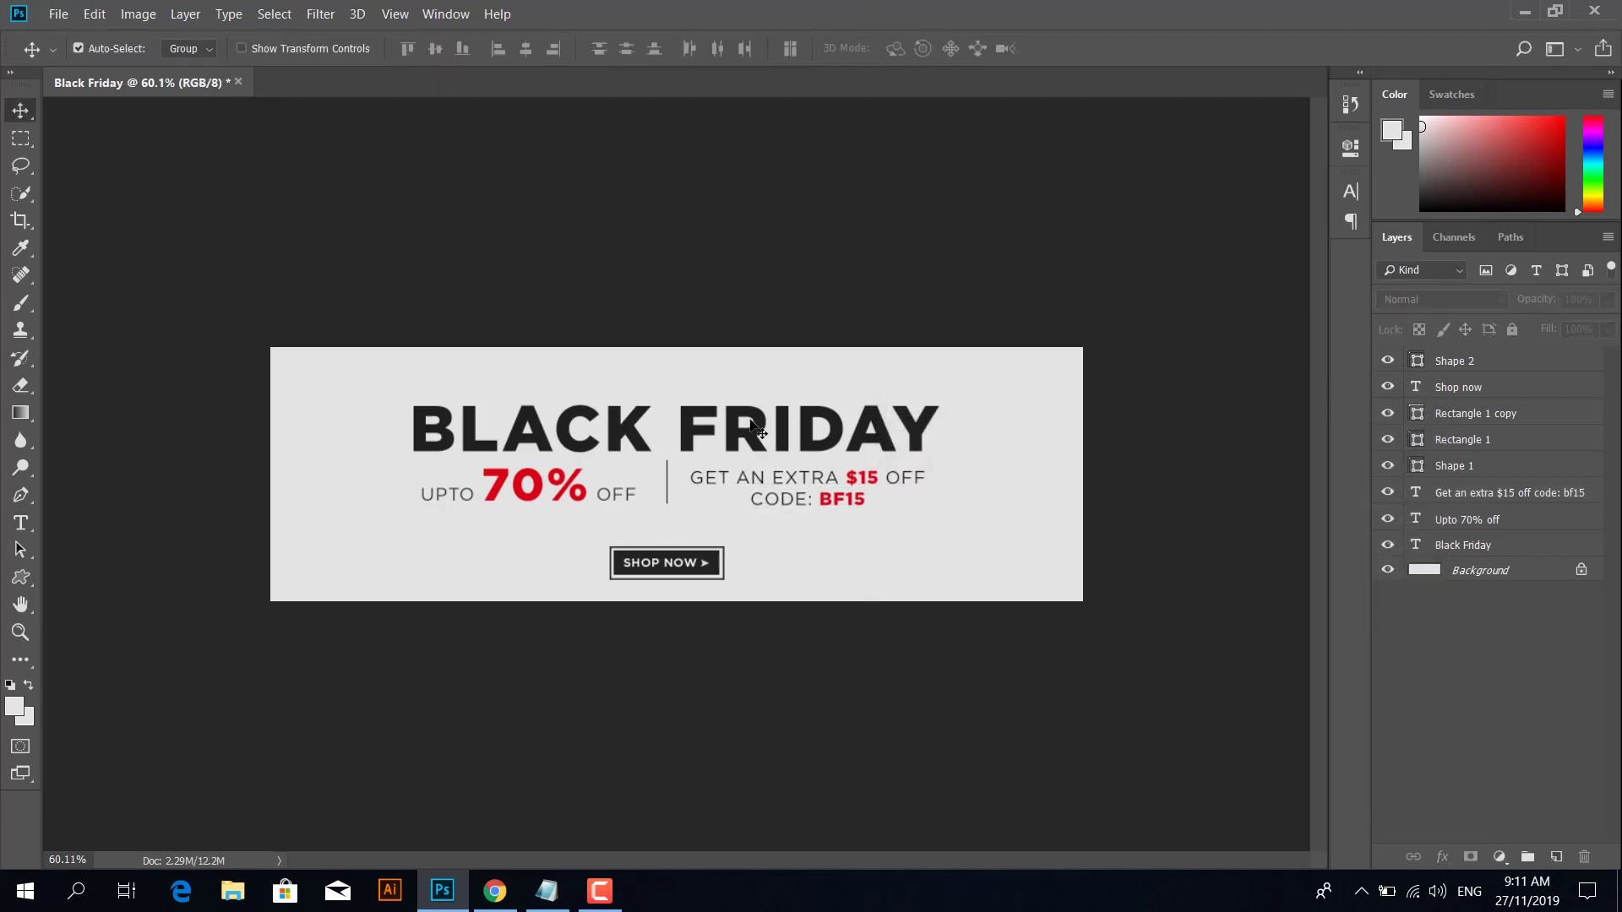
pyautogui.click(754, 427)
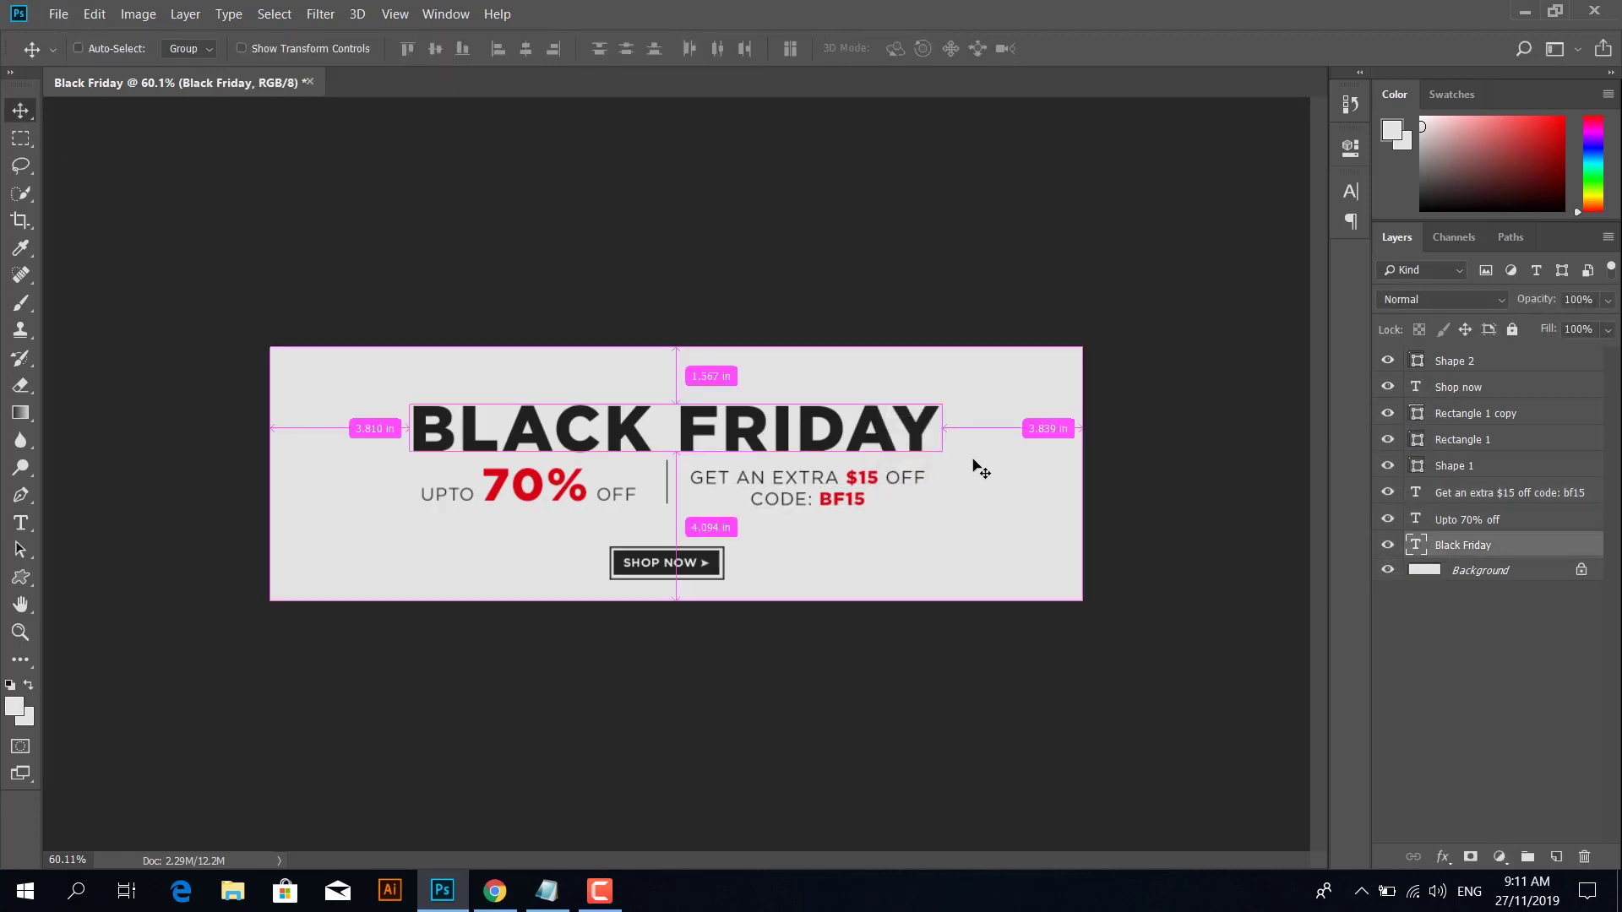
# Step: Duplicate the Black Friday layer and give the copy a 4 px outside black stroke
pyautogui.hotkey('ctrl', 'j')
pyautogui.rightClick(1484, 549)
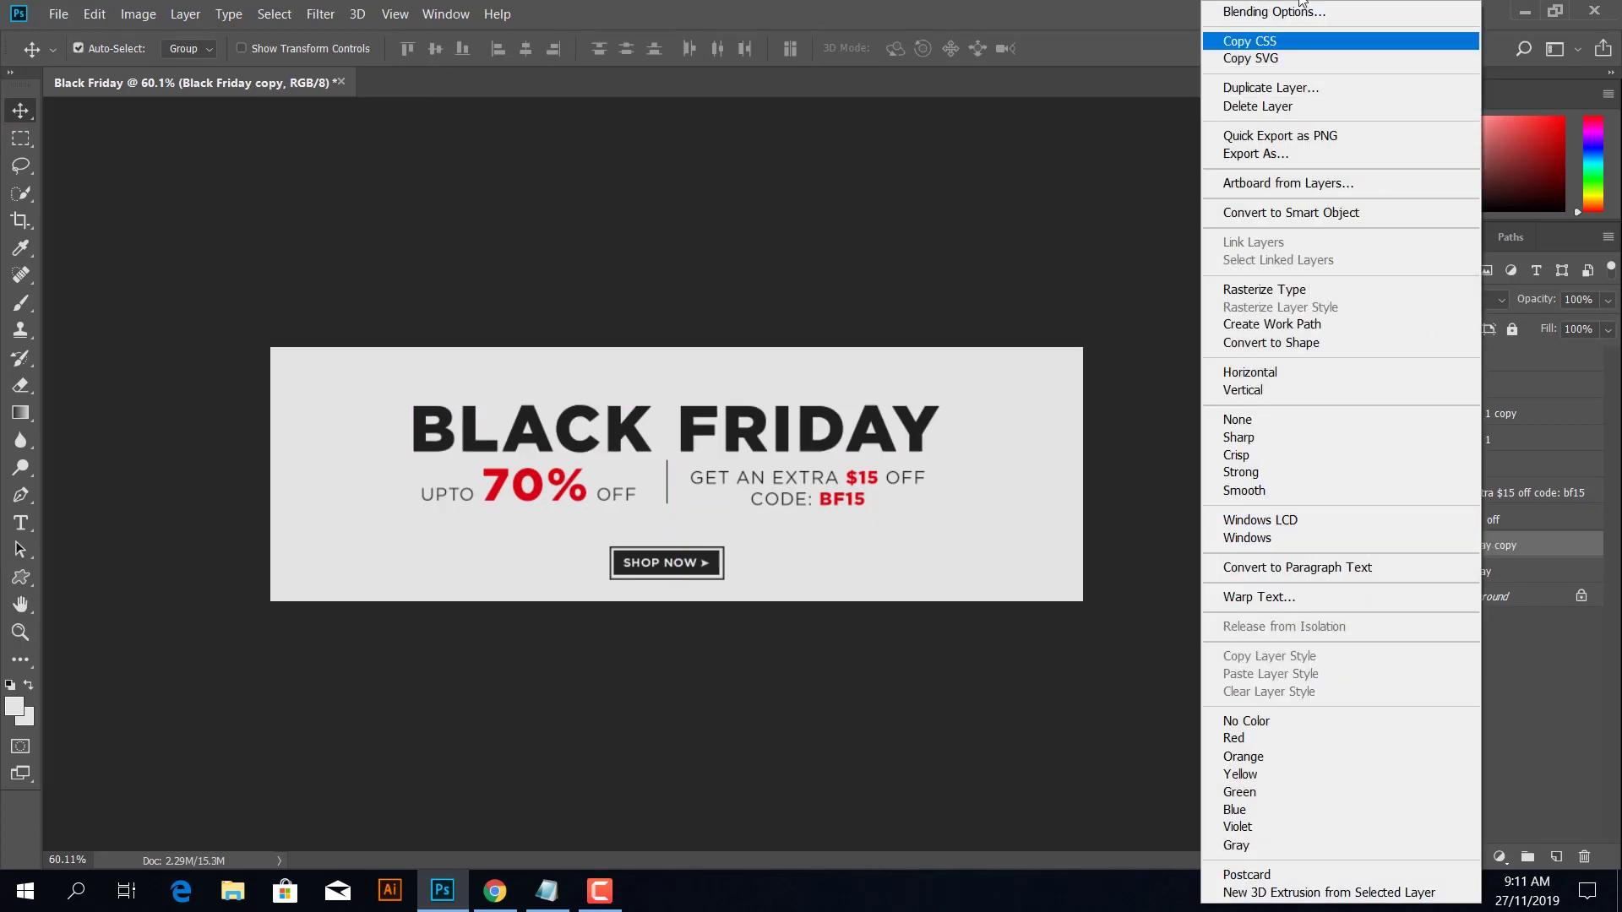
pyautogui.click(1284, 12)
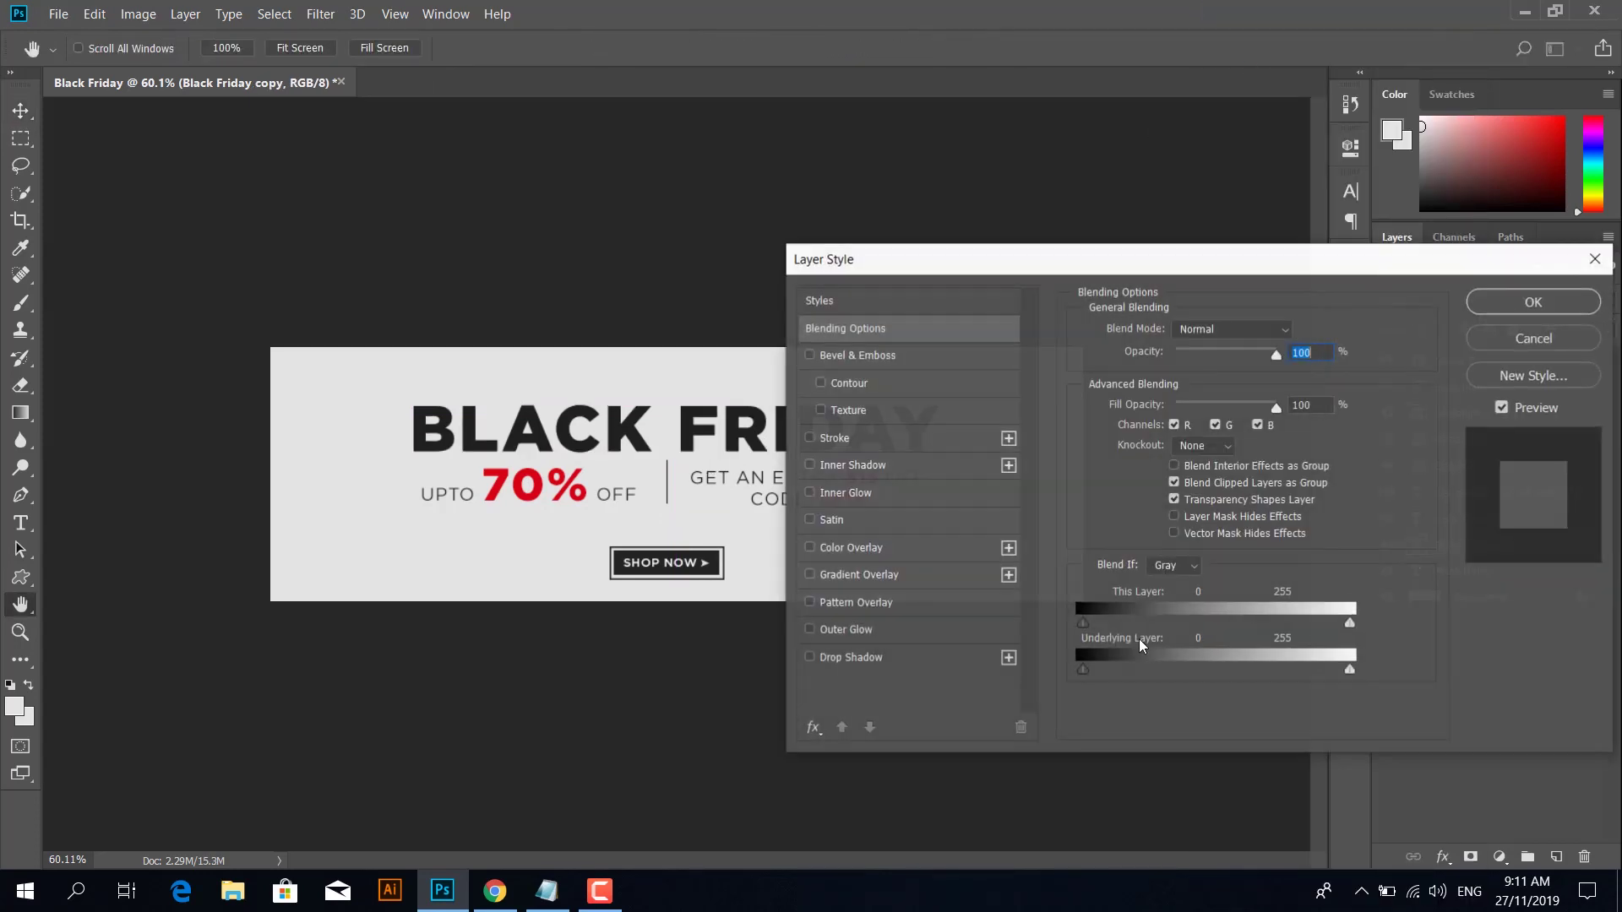
pyautogui.click(861, 437)
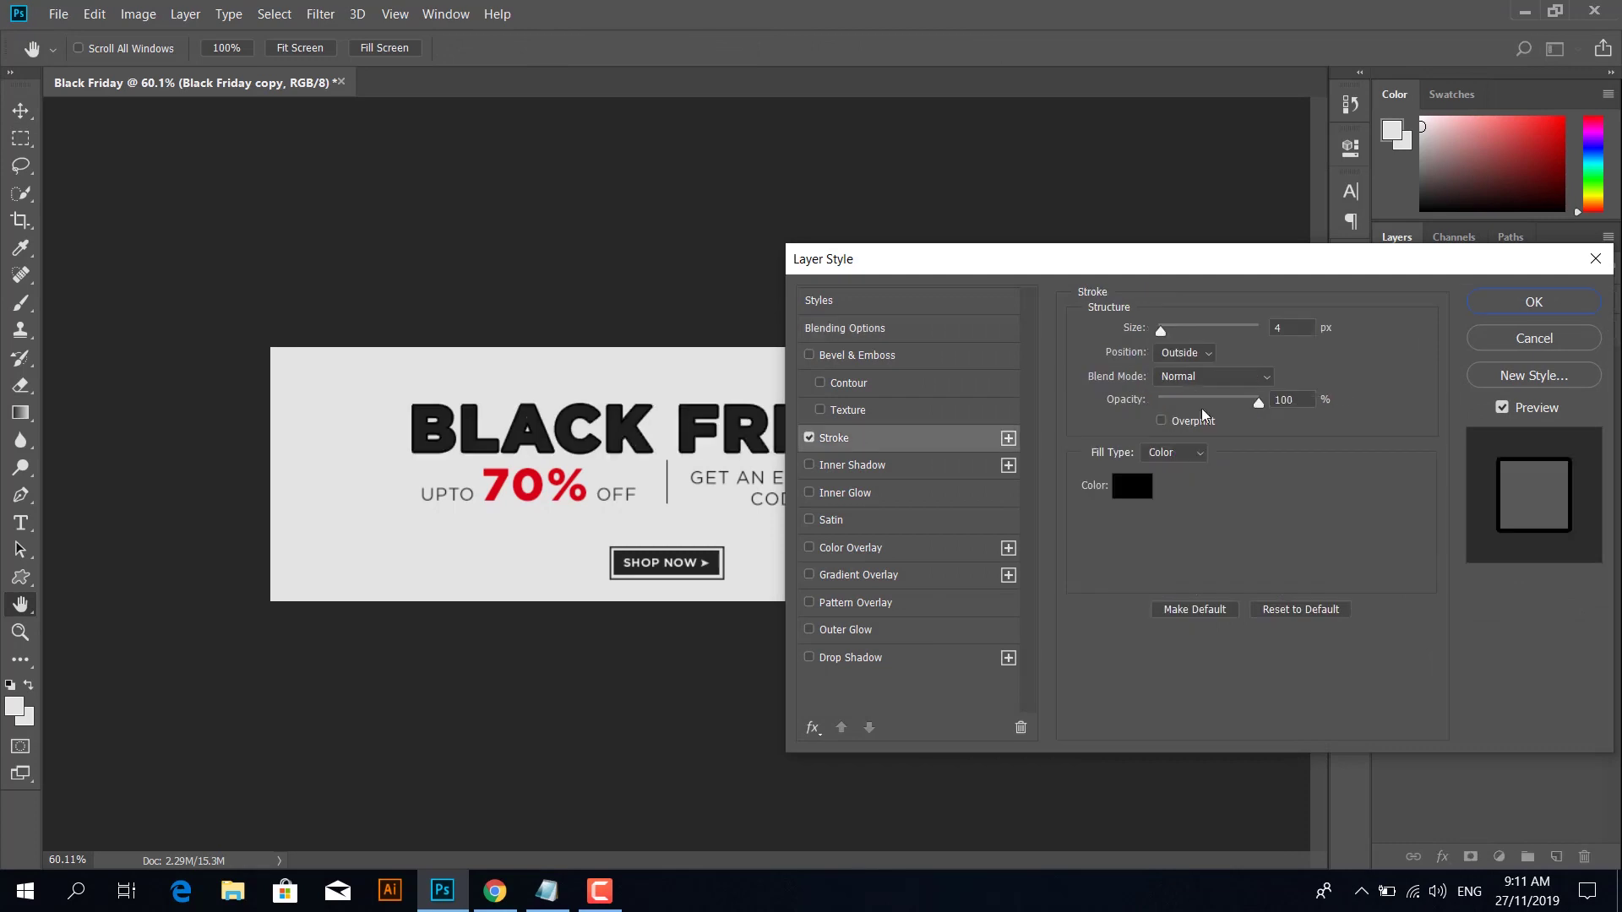
pyautogui.click(1183, 354)
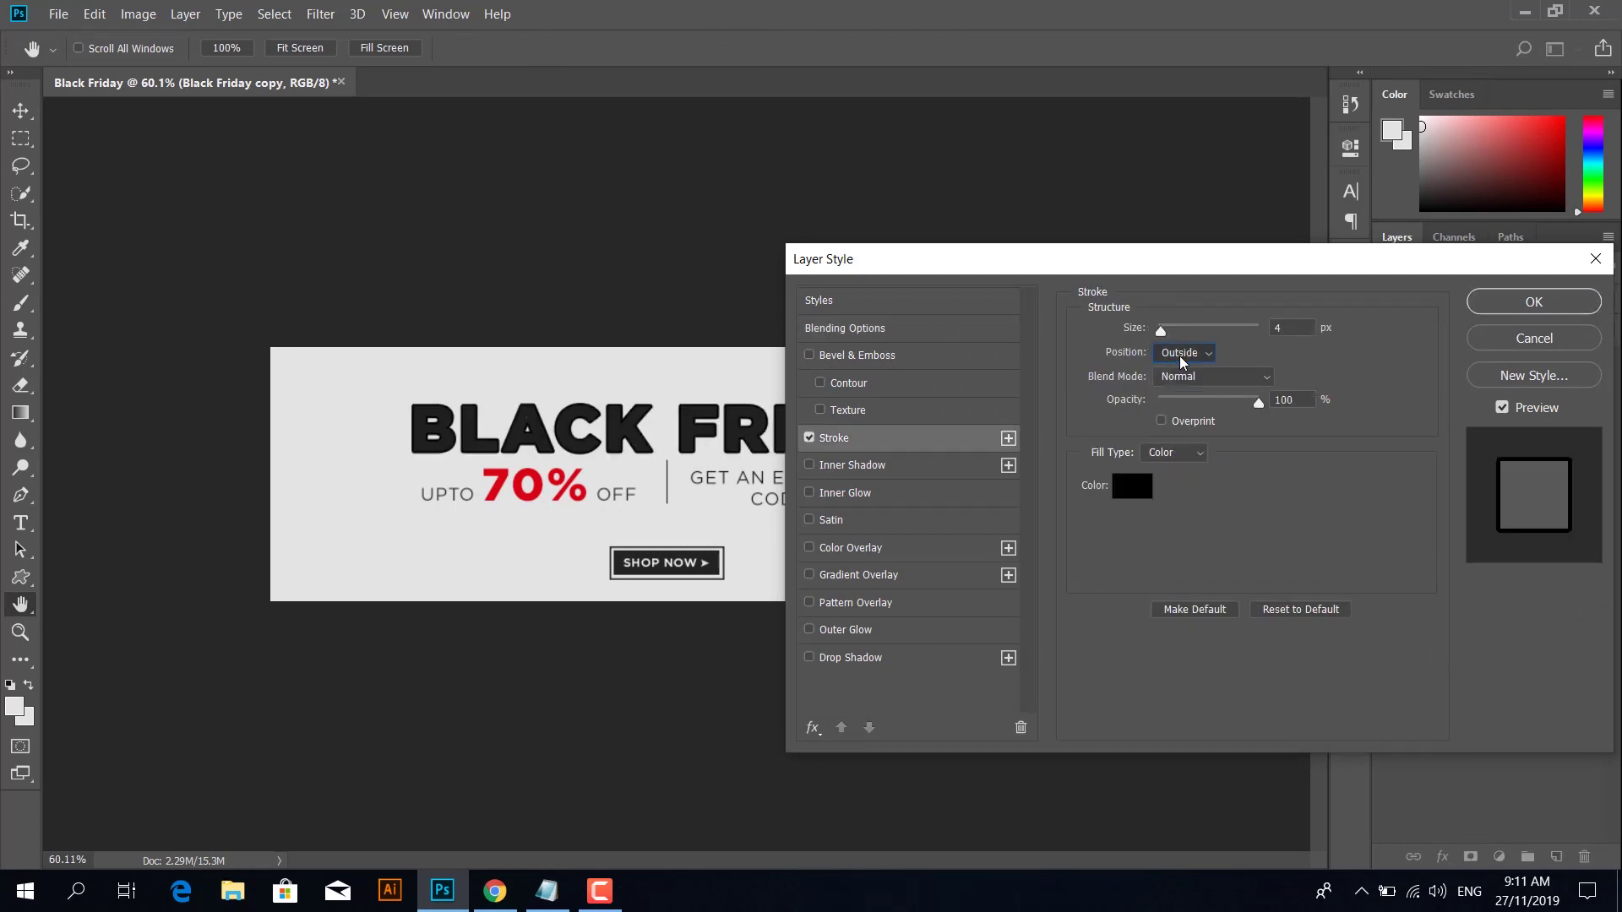
pyautogui.click(1502, 311)
# Step: Set the headline copy's fill to 0% so only its outline shows
pyautogui.rightClick(1450, 549)
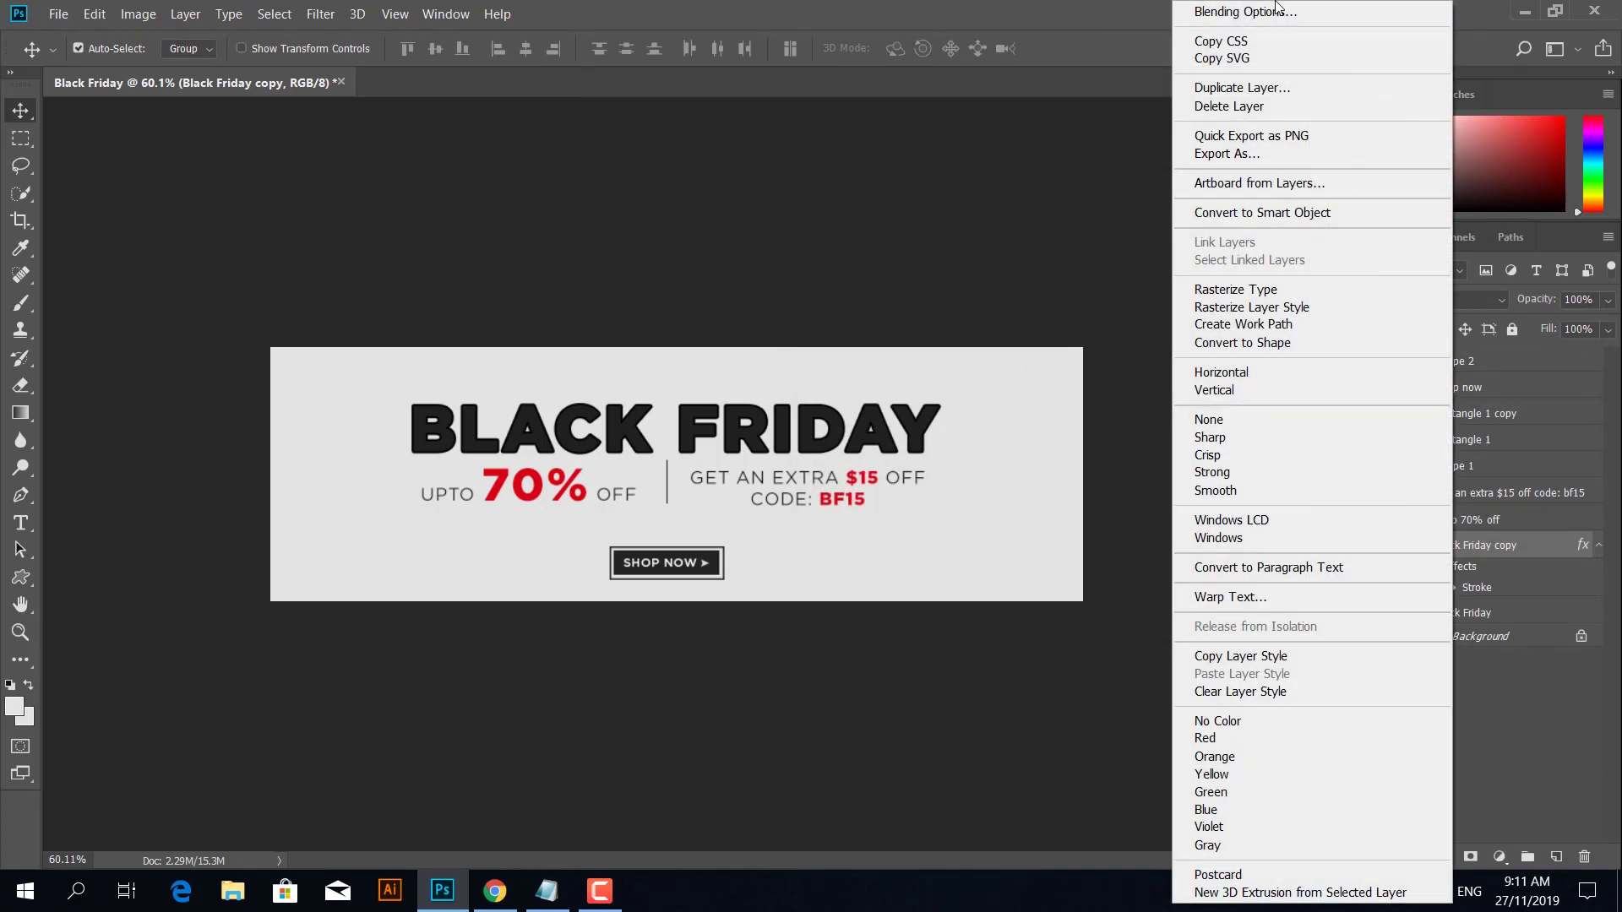
pyautogui.click(1609, 333)
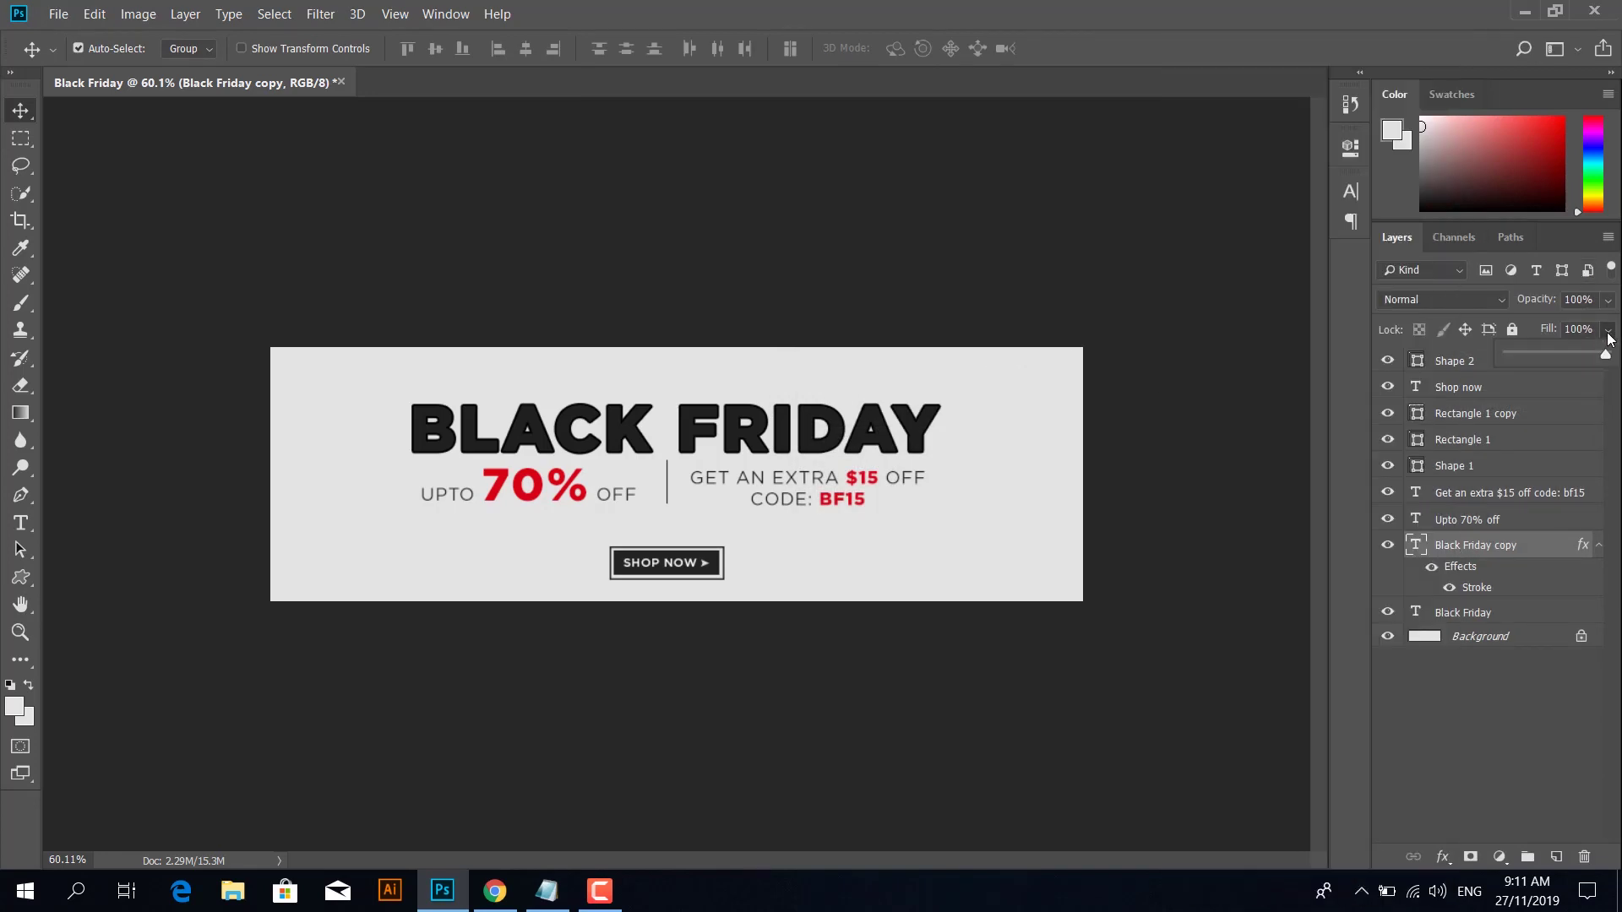
pyautogui.moveTo(1535, 356); pyautogui.dragTo(1508, 355)
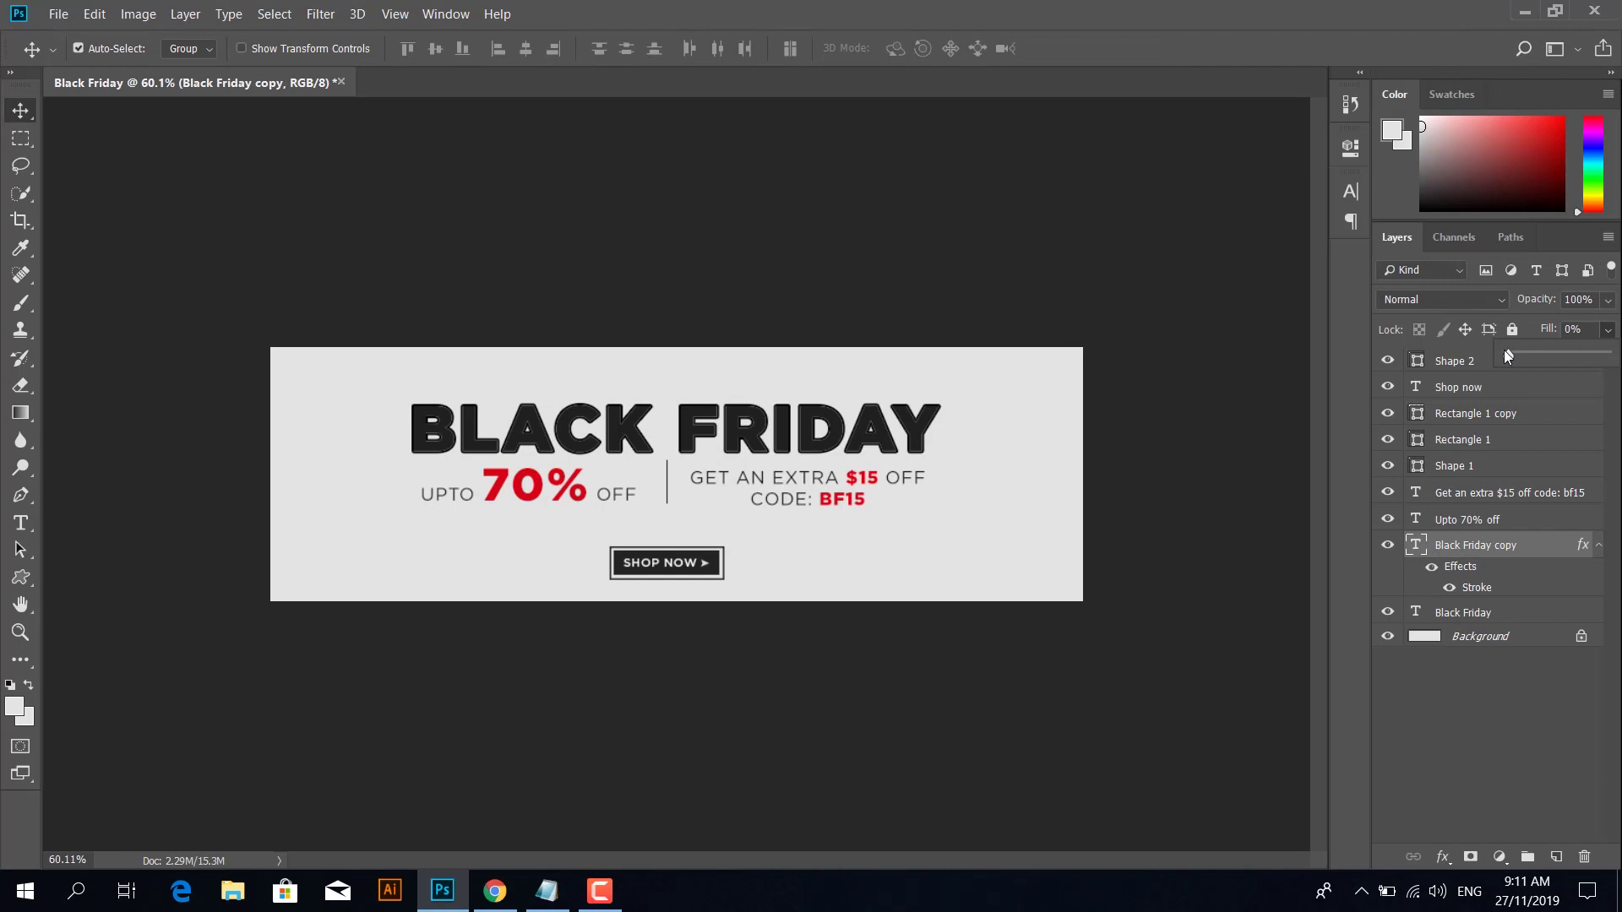
pyautogui.click(851, 318)
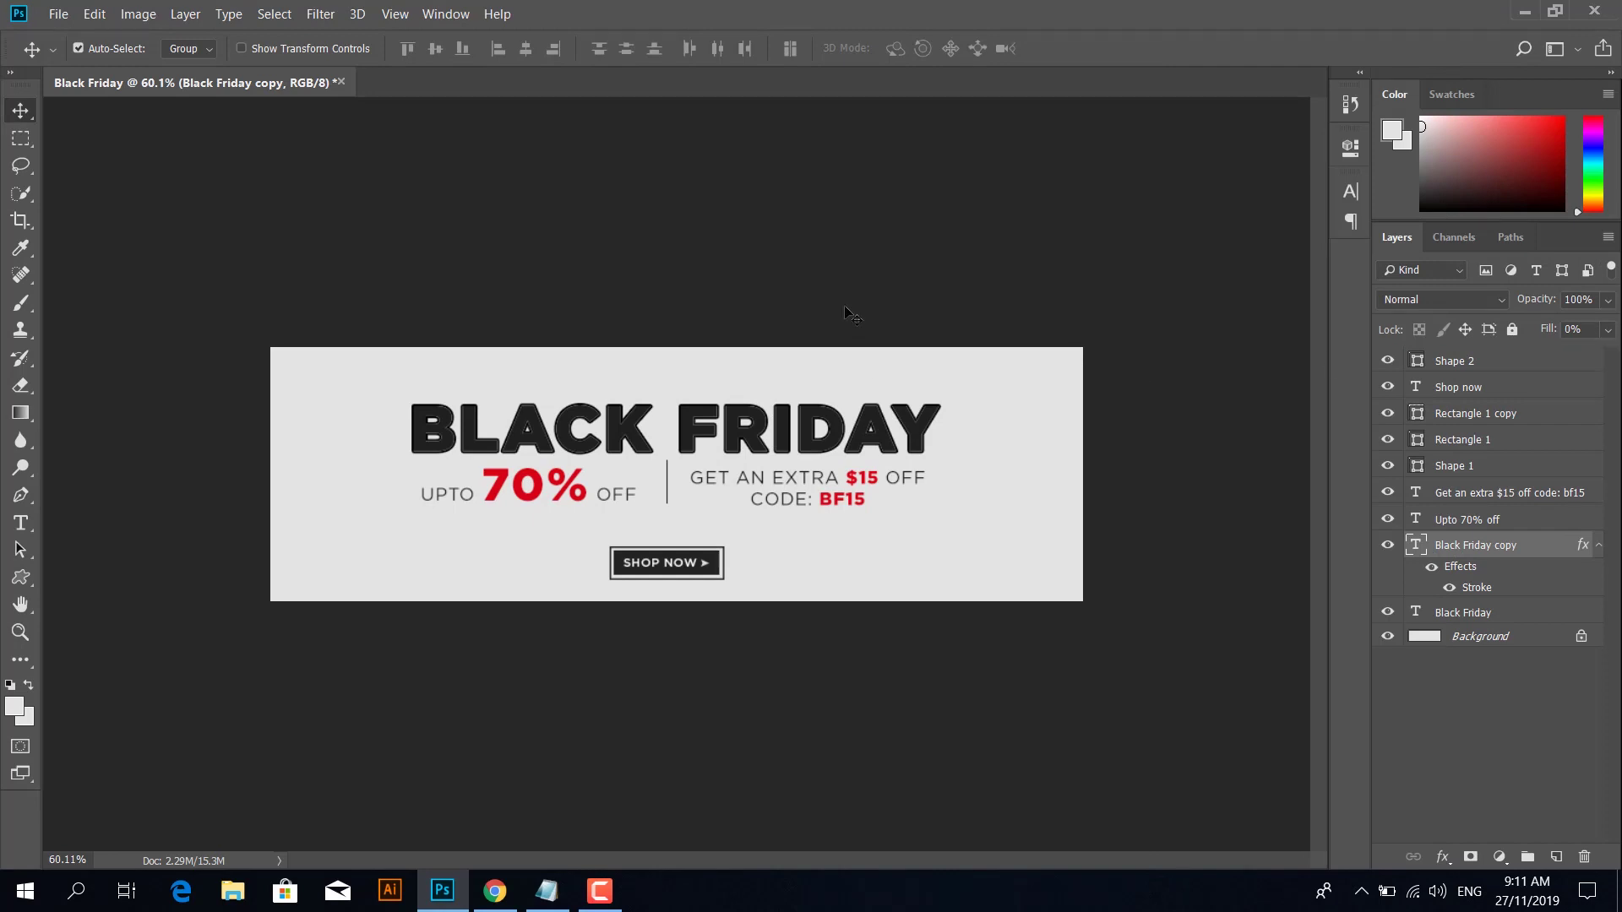
# Step: Mask the headline copy to hide its outline over the word BLACK
pyautogui.click(1470, 549)
pyautogui.click(1473, 857)
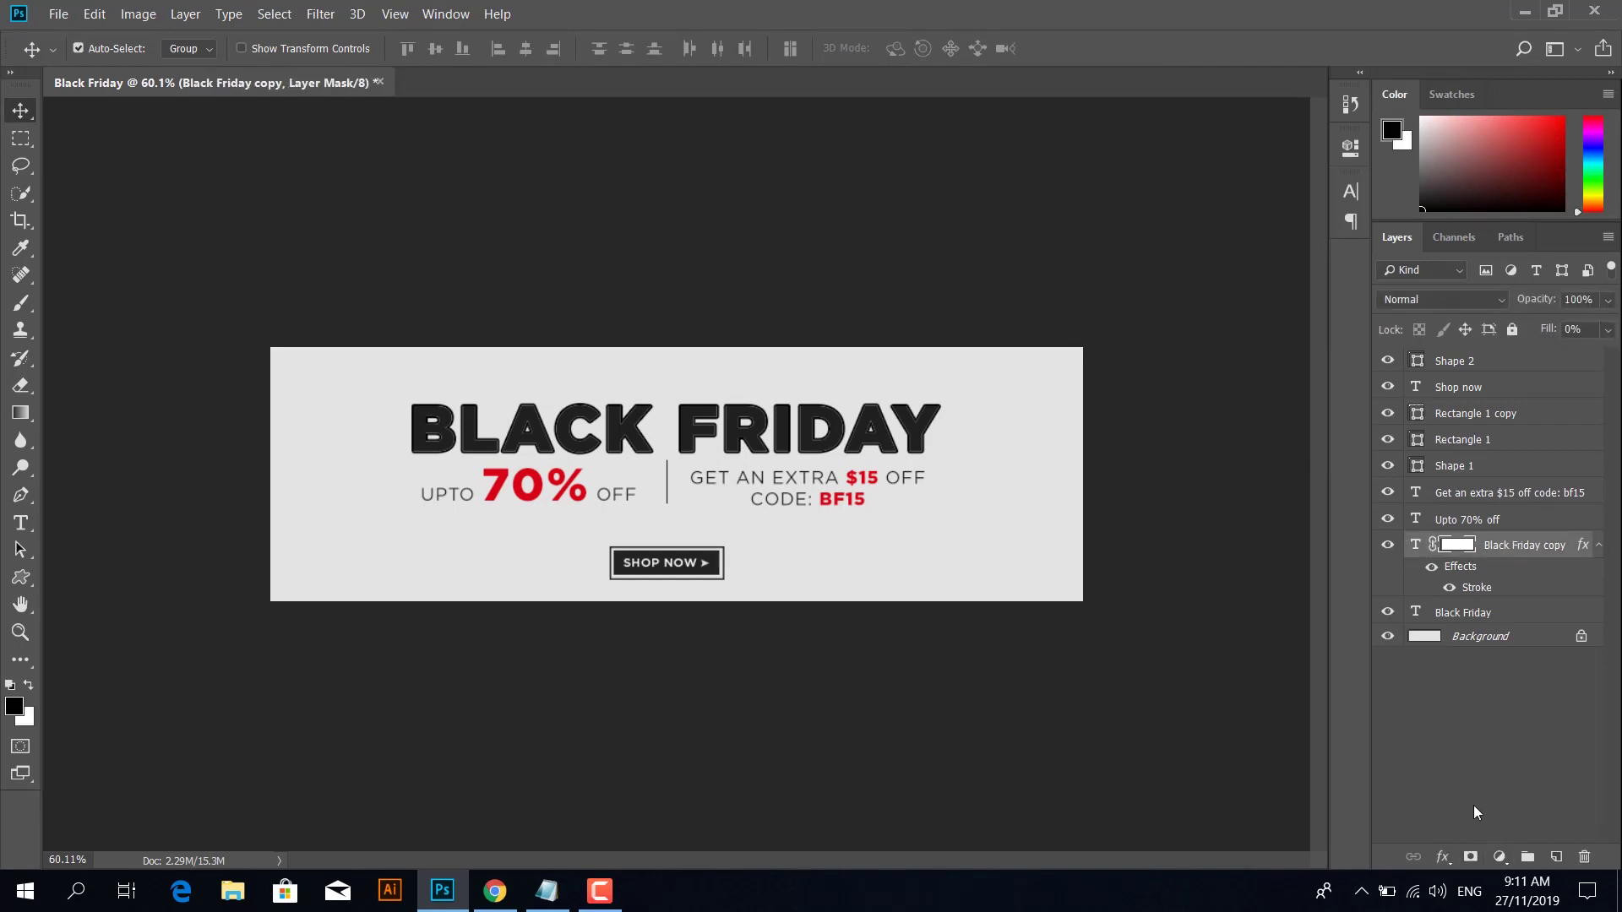
pyautogui.press('b')
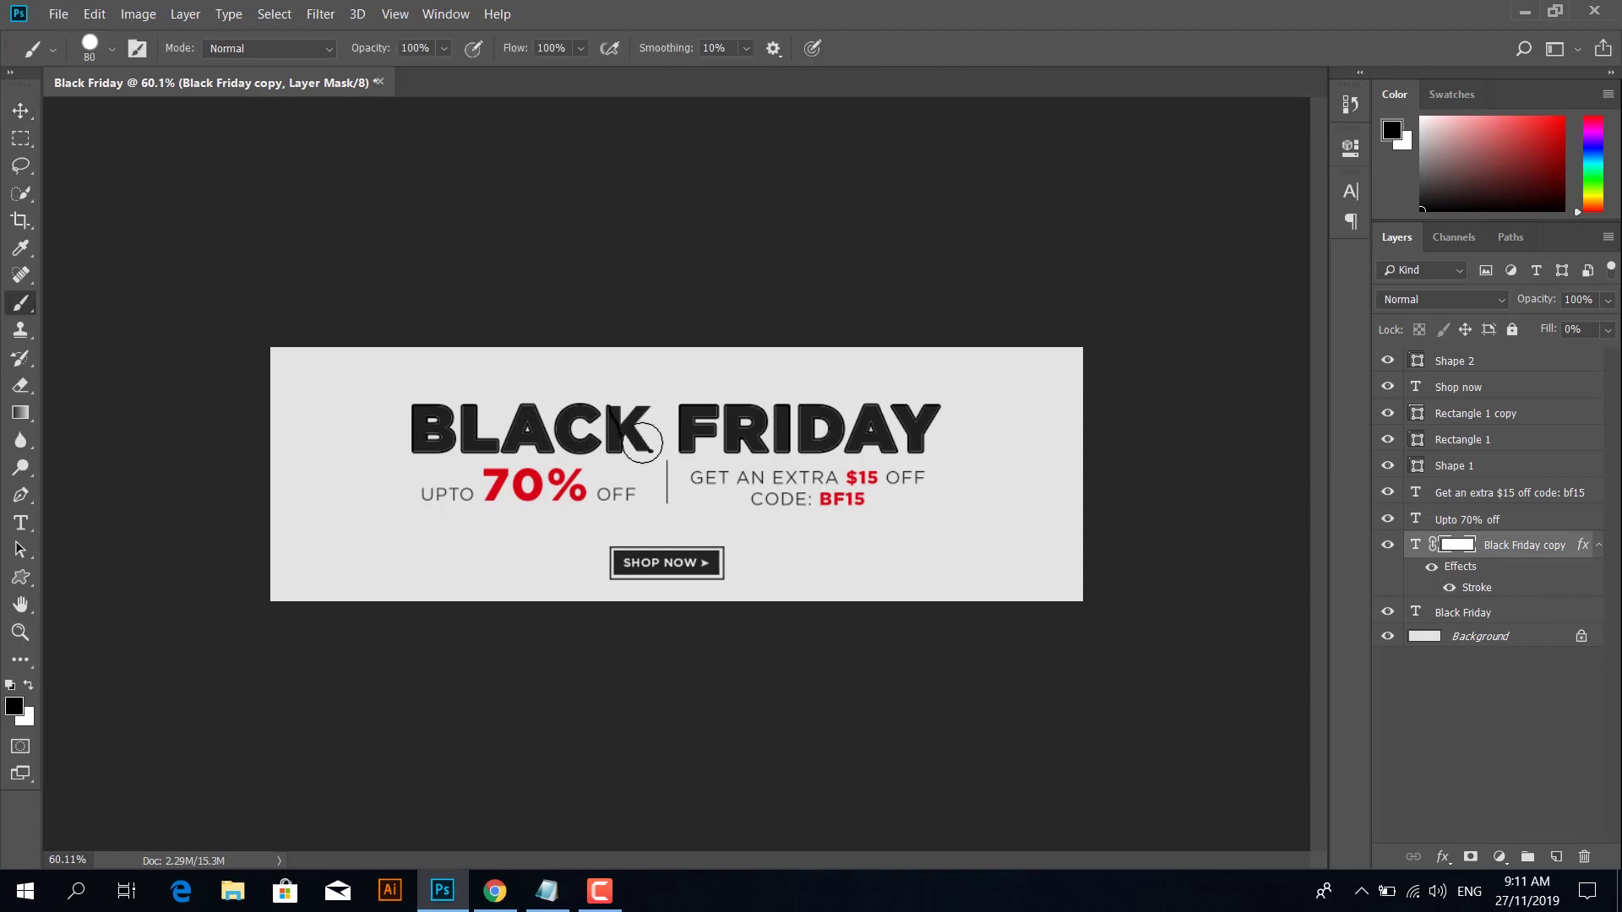
pyautogui.moveTo(598, 439)
pyautogui.mouseDown()
pyautogui.moveTo(435, 426)
pyautogui.moveTo(515, 448)
pyautogui.moveTo(420, 414)
pyautogui.mouseUp()
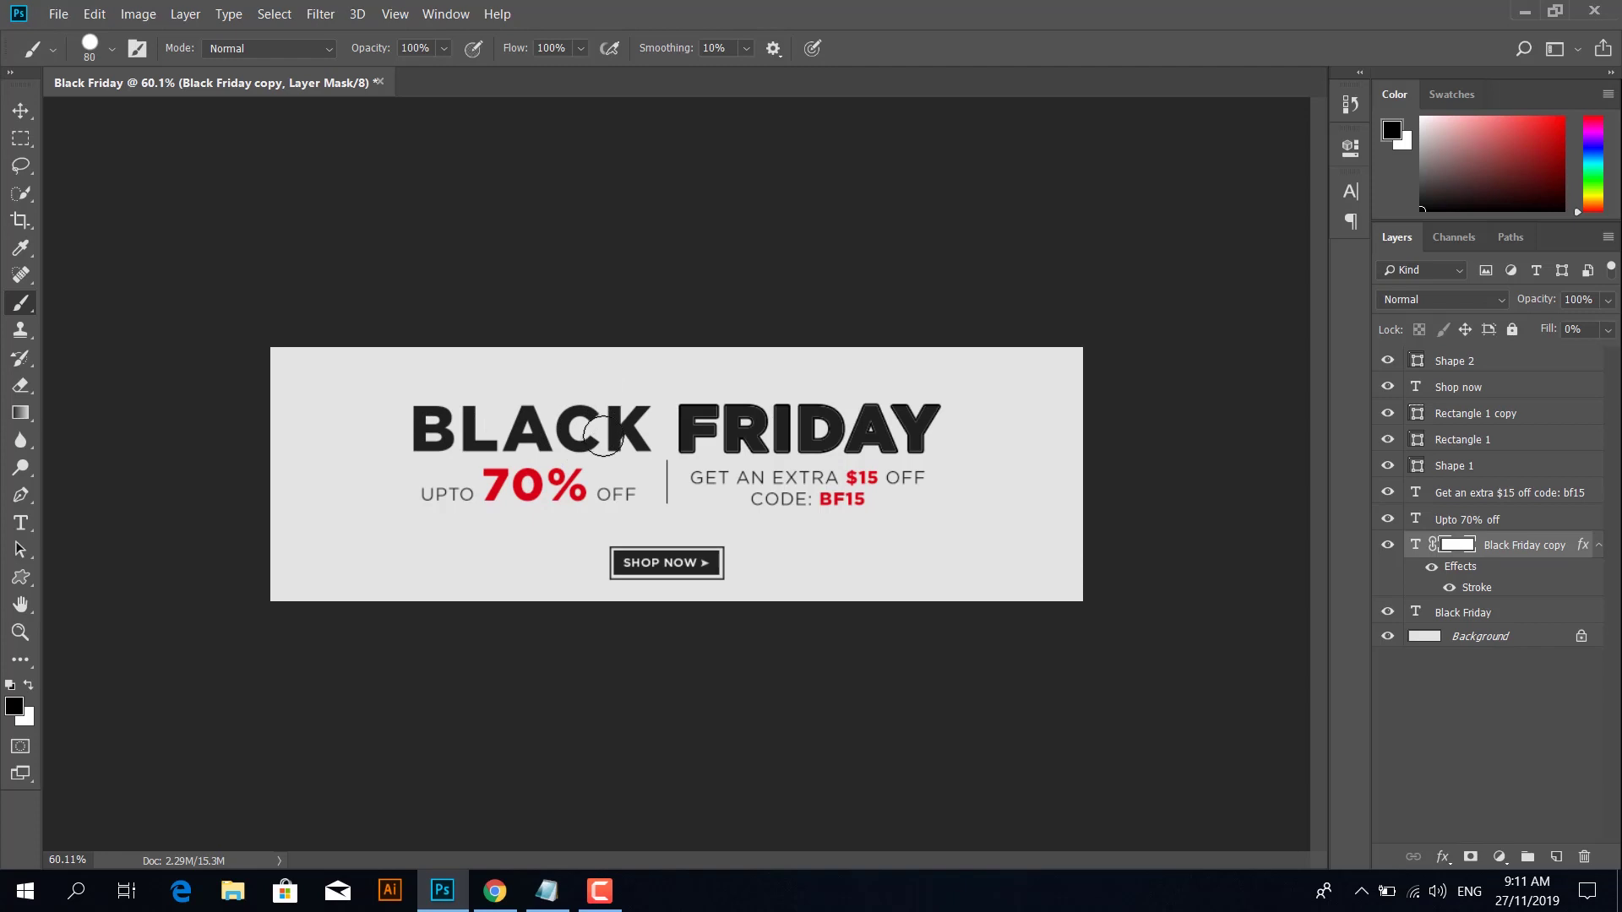
# Step: Mask the original Black Friday layer to hide the solid fill of FRIDAY
pyautogui.click(1455, 624)
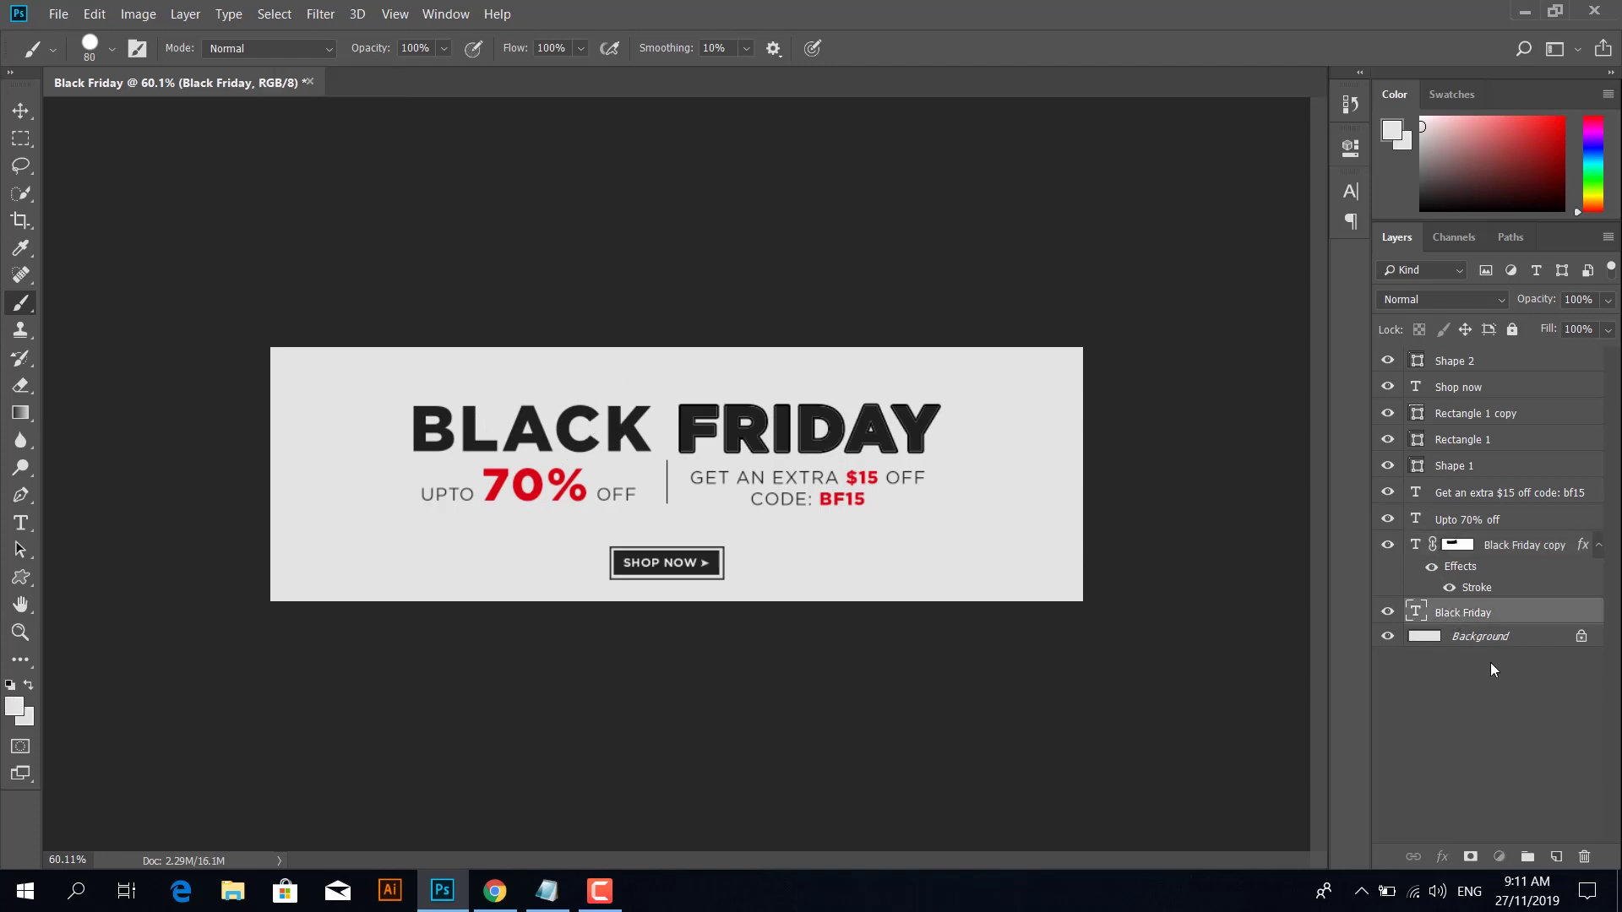
pyautogui.click(1471, 857)
pyautogui.press('d')
pyautogui.press('x')
pyautogui.moveTo(919, 422)
pyautogui.mouseDown()
pyautogui.moveTo(738, 446)
pyautogui.moveTo(756, 429)
pyautogui.mouseUp()
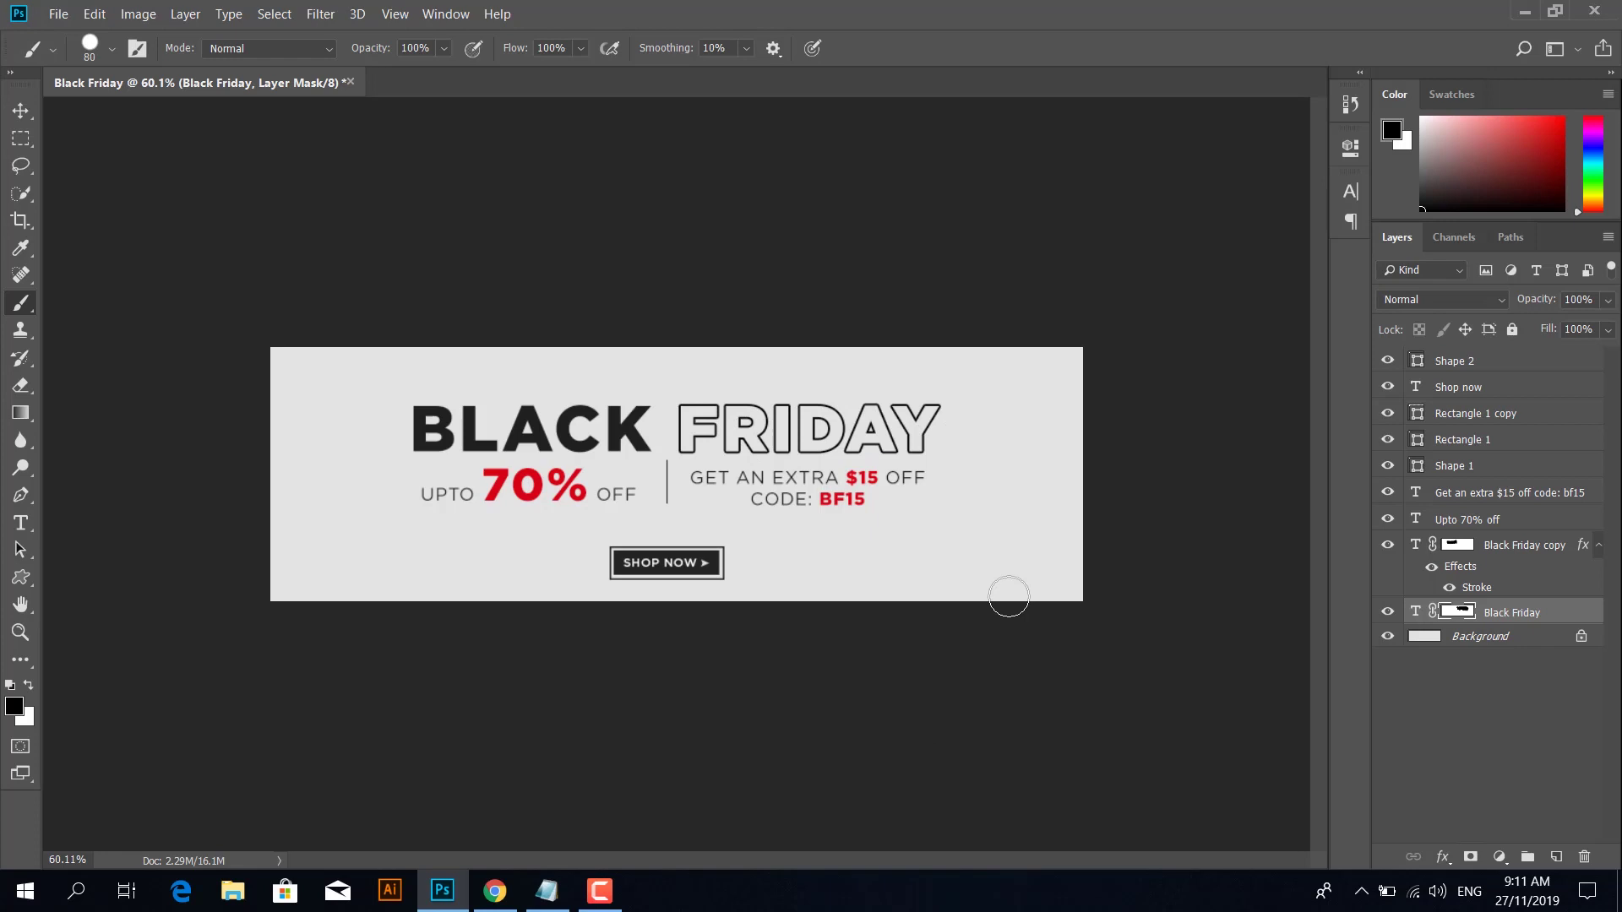
pyautogui.click(20, 110)
# Step: Drag the backpack product photo from the desktop's Black Friday Banner folder over to Photoshop
pyautogui.click(1088, 377)
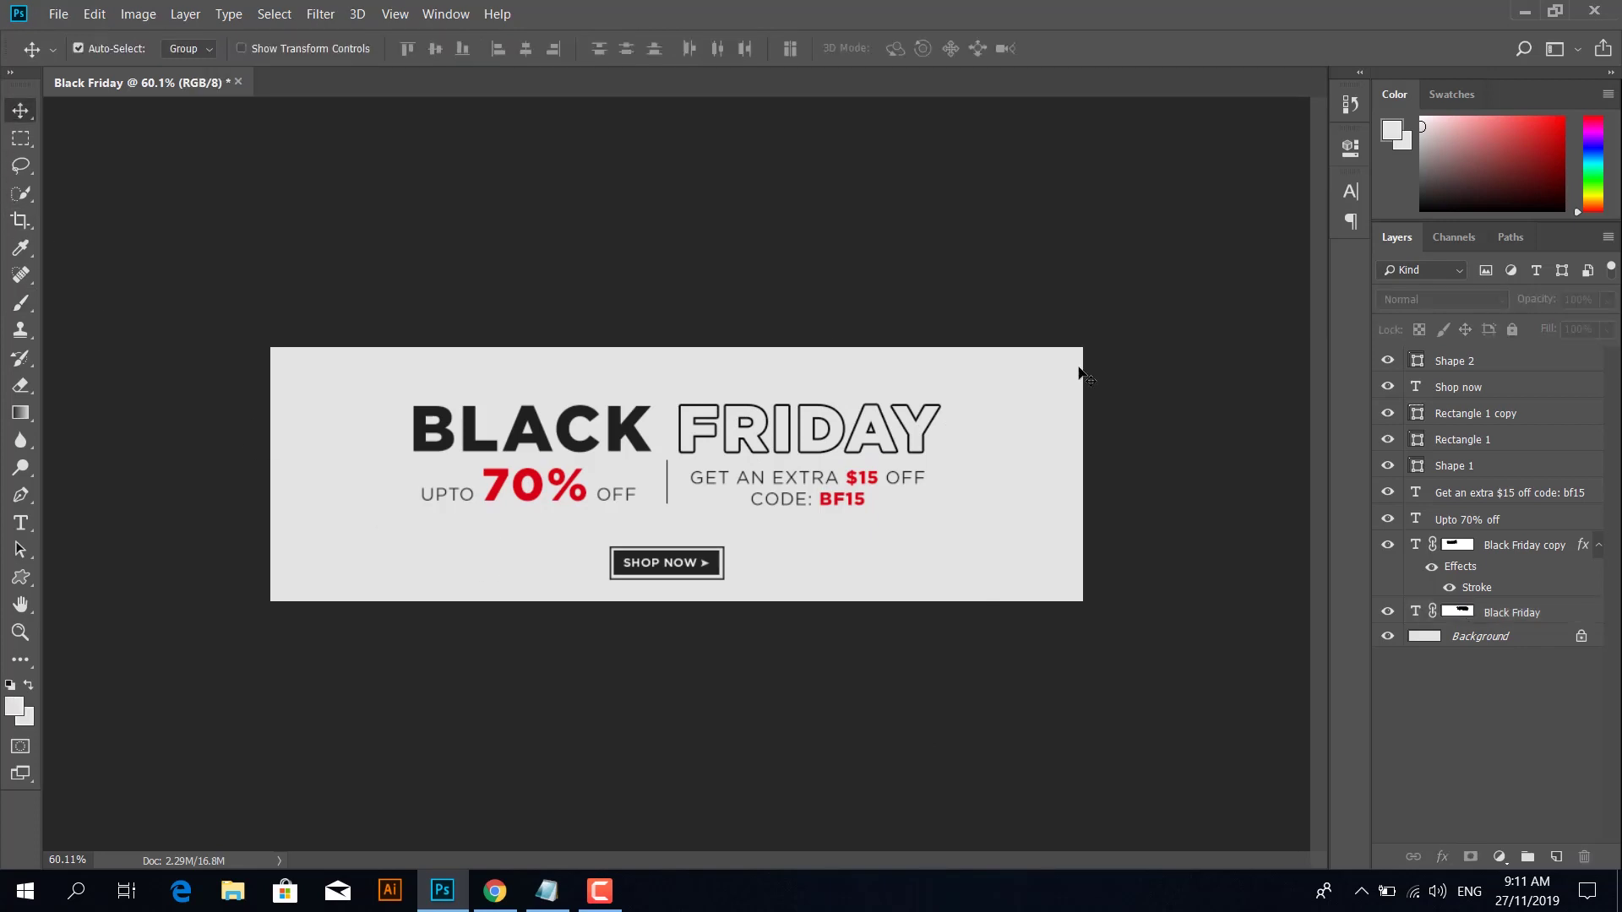
pyautogui.click(1527, 14)
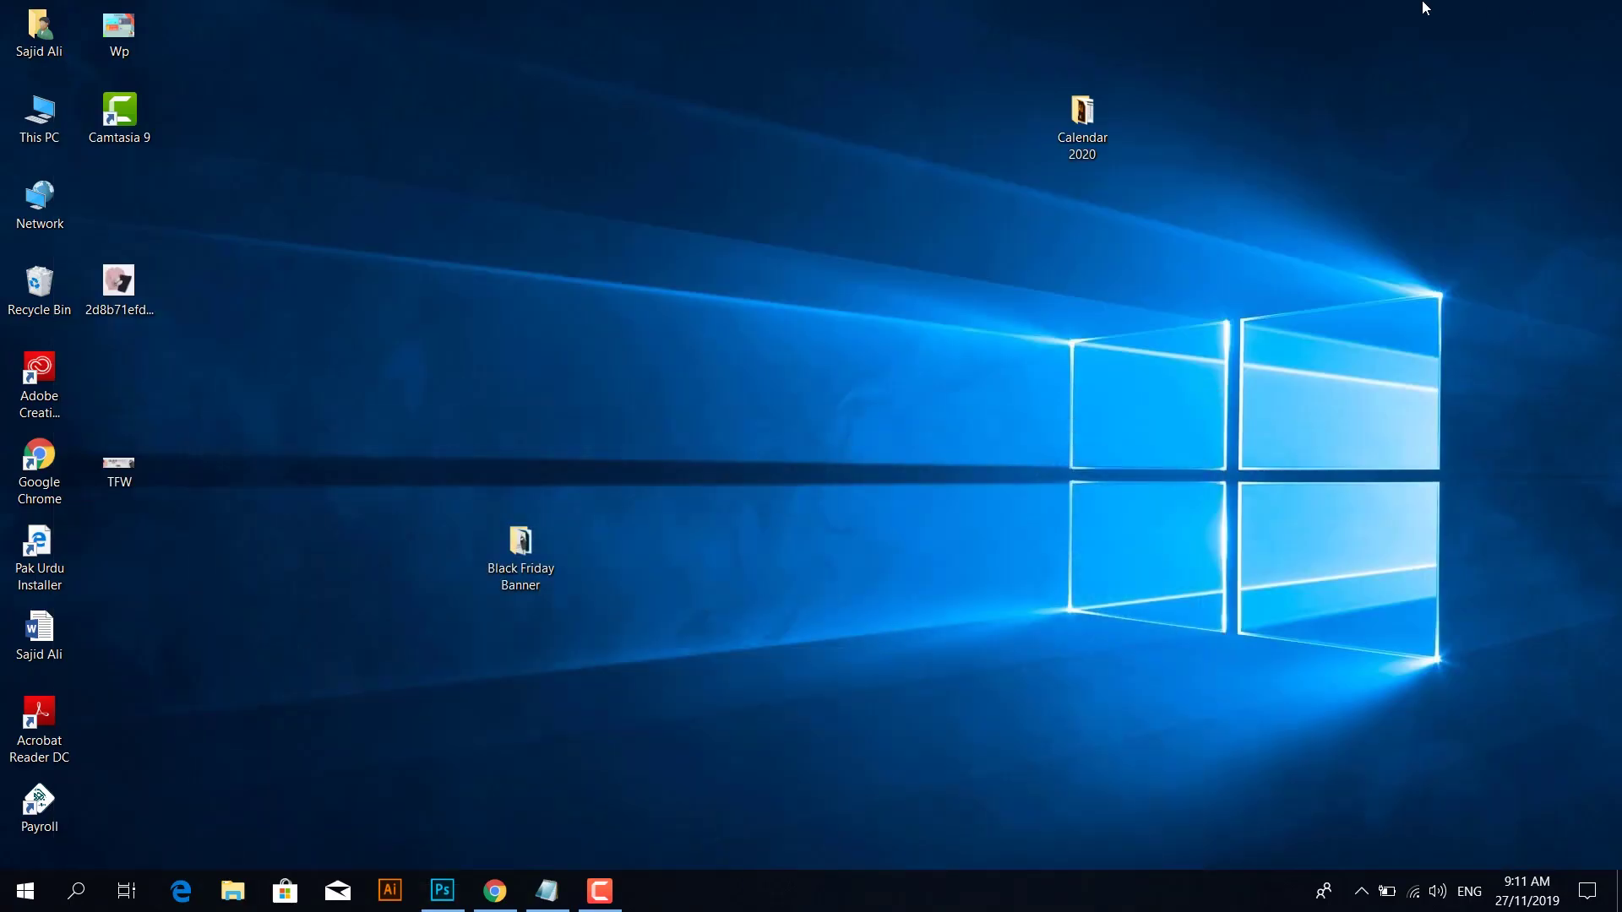
pyautogui.doubleClick(539, 547)
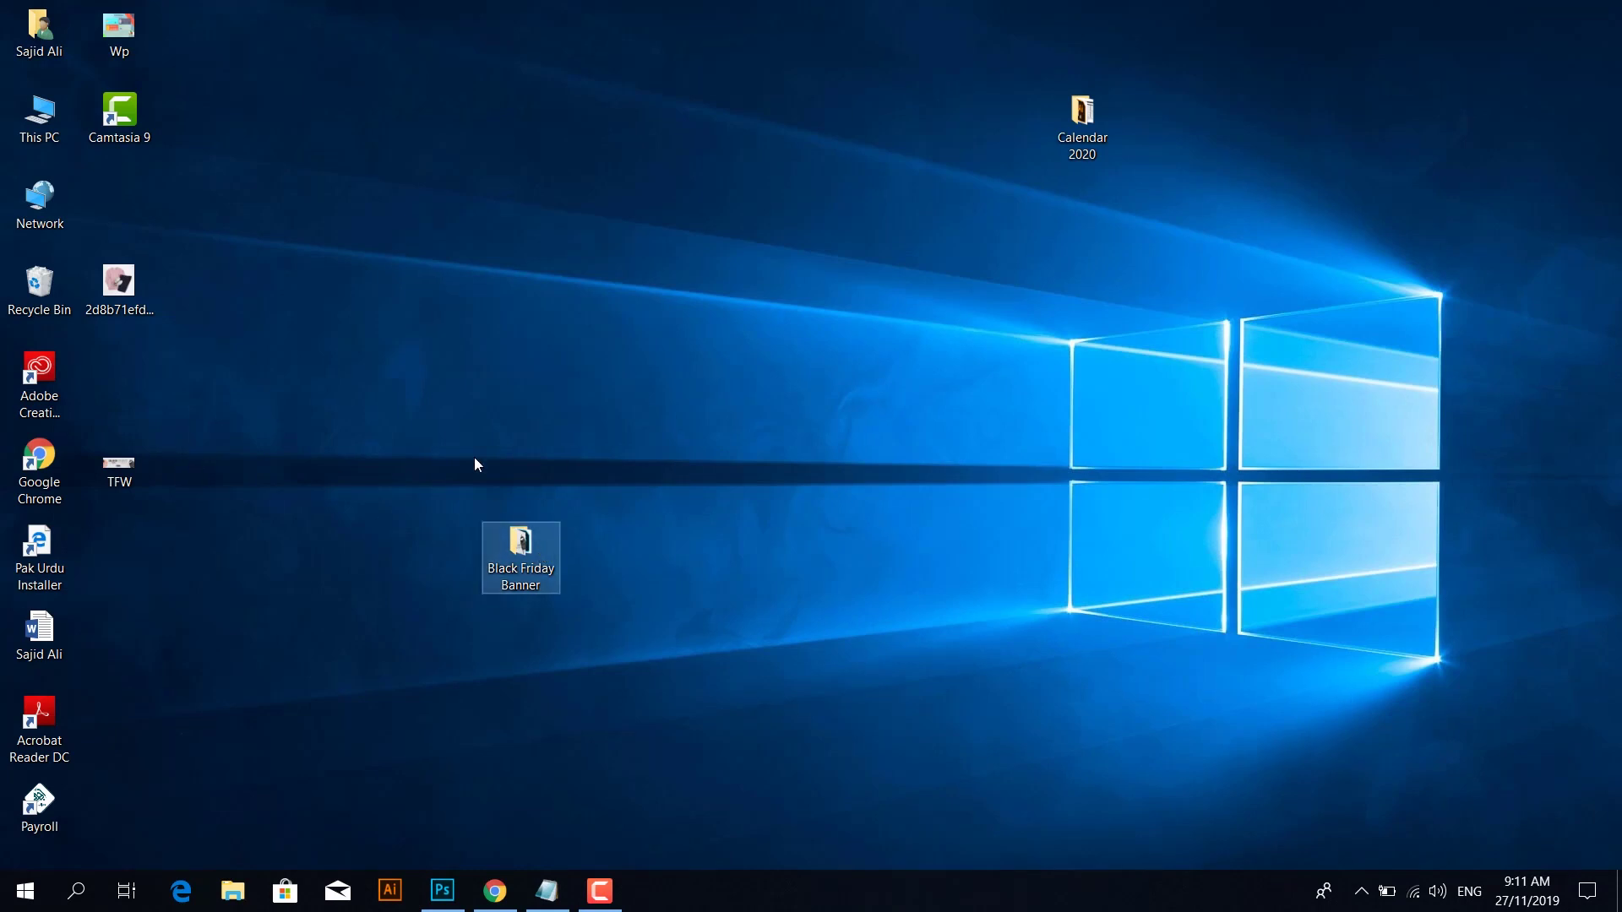
pyautogui.click(469, 262)
pyautogui.moveTo(485, 243); pyautogui.dragTo(458, 854)
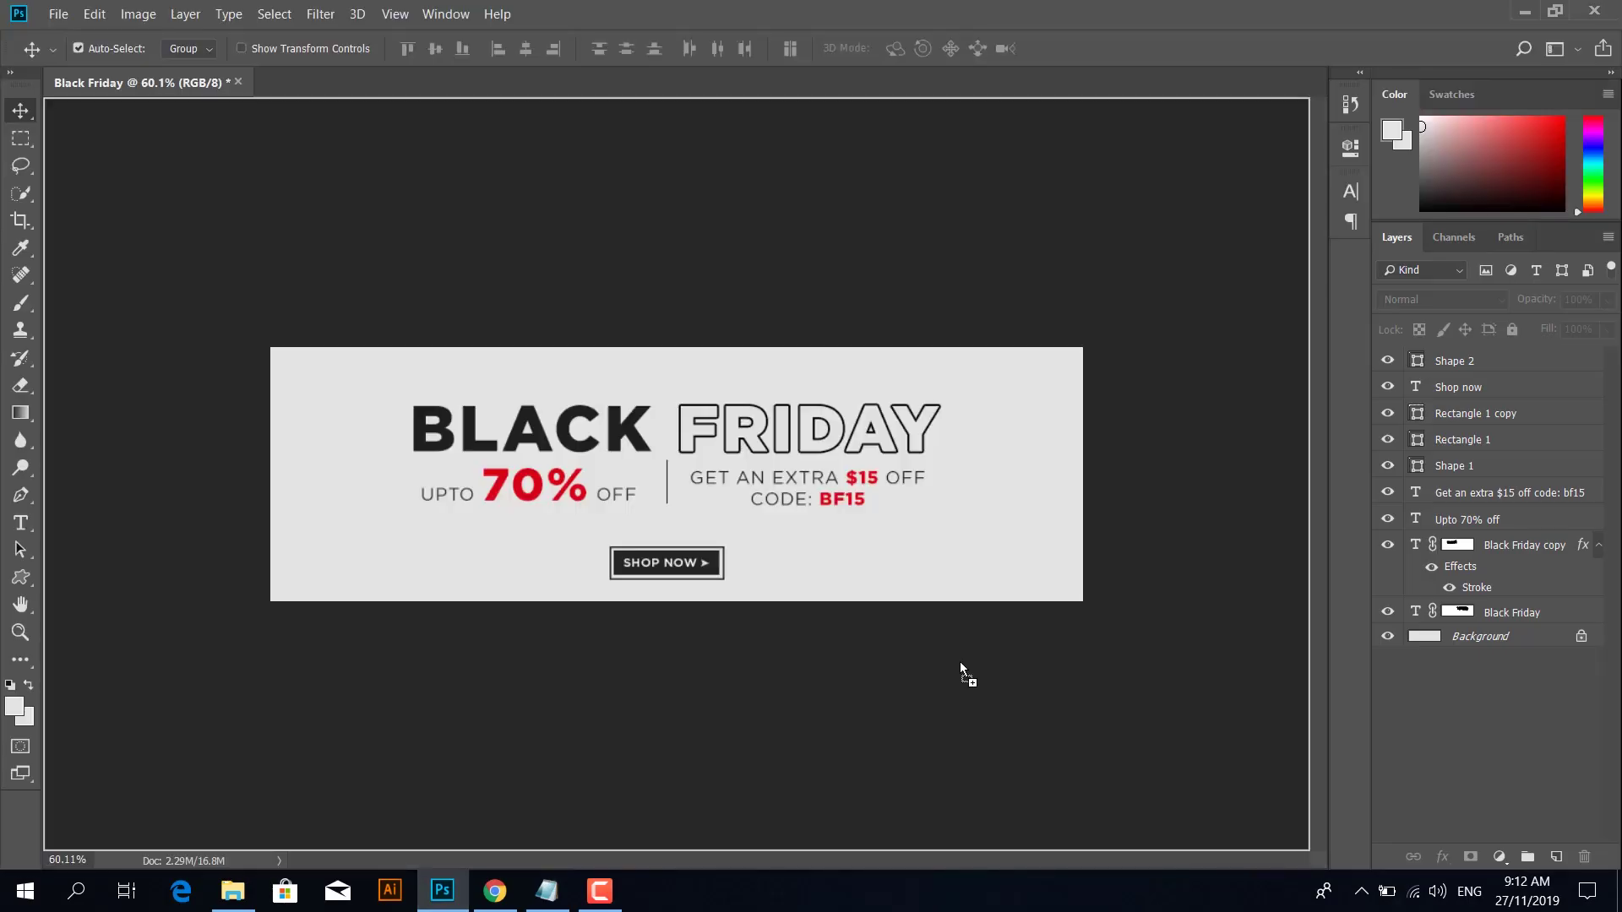
# Step: Place the backpack photo at the banner's right edge, scaled to 56.3%, in Darken blend mode
pyautogui.moveTo(459, 855); pyautogui.dragTo(1005, 559)
pyautogui.moveTo(772, 448); pyautogui.dragTo(1041, 505)
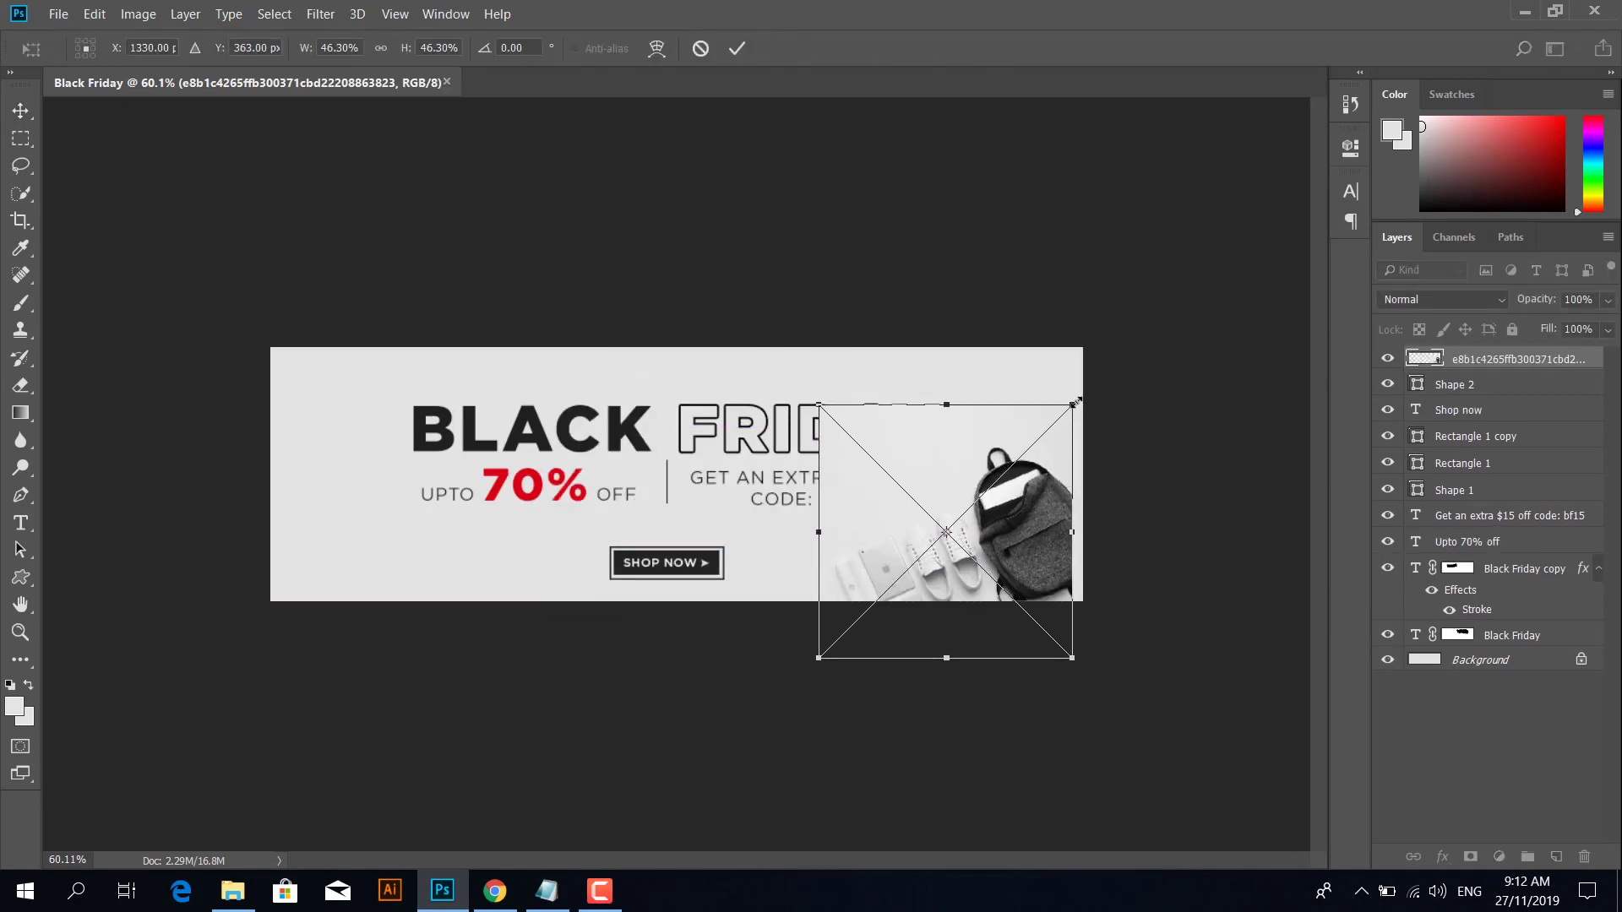
pyautogui.moveTo(1075, 402); pyautogui.dragTo(1086, 373)
pyautogui.moveTo(1047, 426)
pyautogui.mouseDown()
pyautogui.moveTo(1029, 429)
pyautogui.moveTo(1029, 406)
pyautogui.mouseUp()
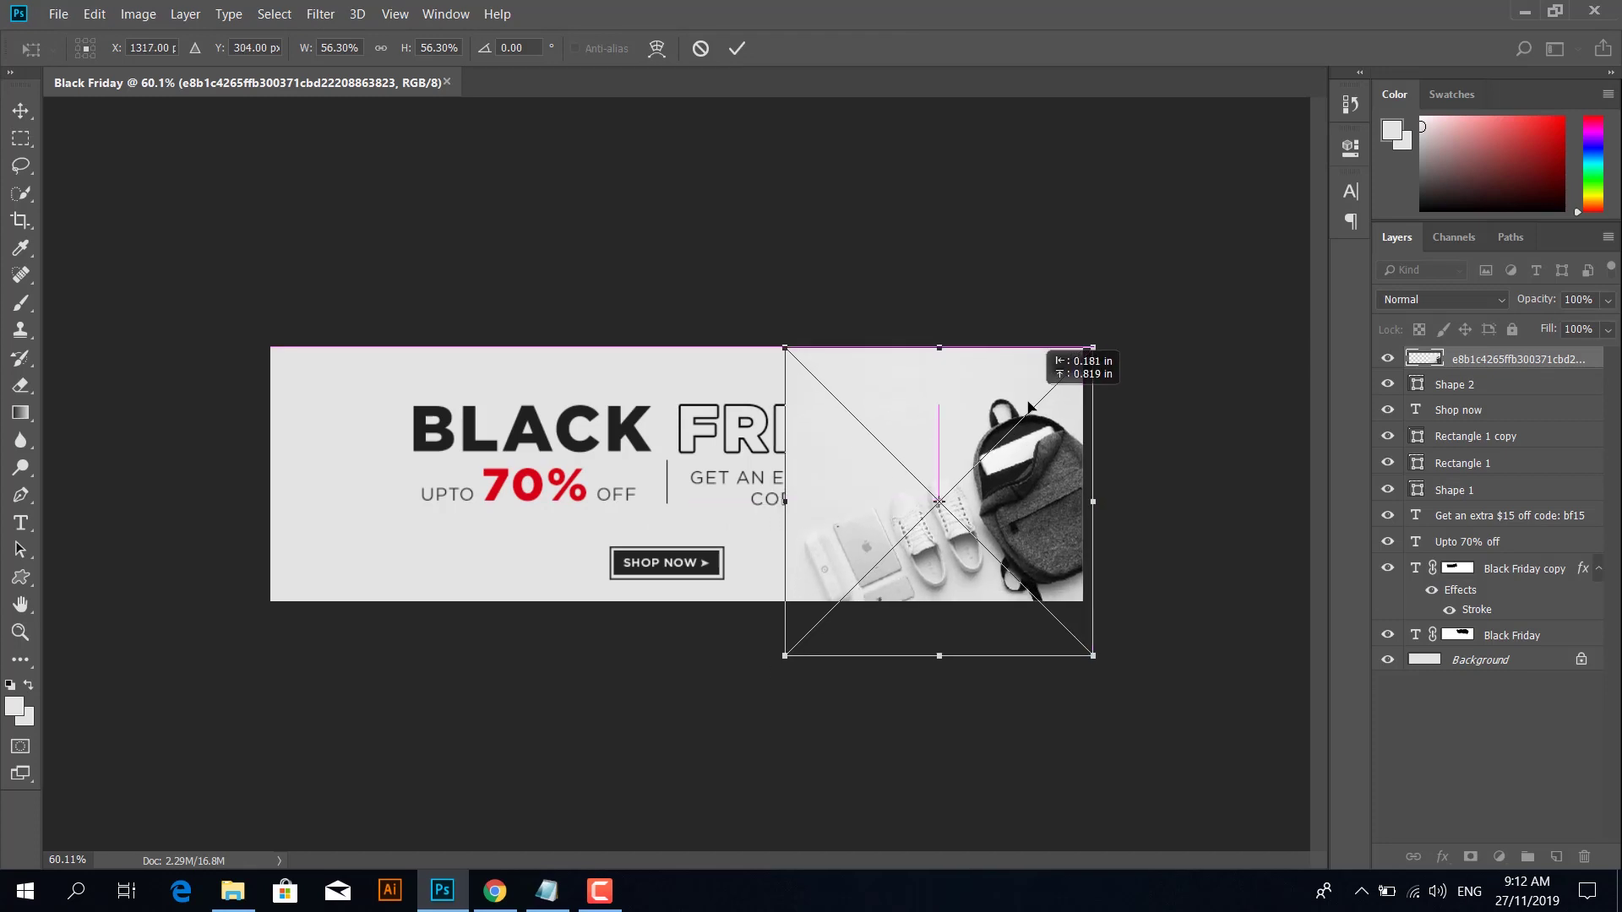
pyautogui.press('Return')
pyautogui.click(1462, 300)
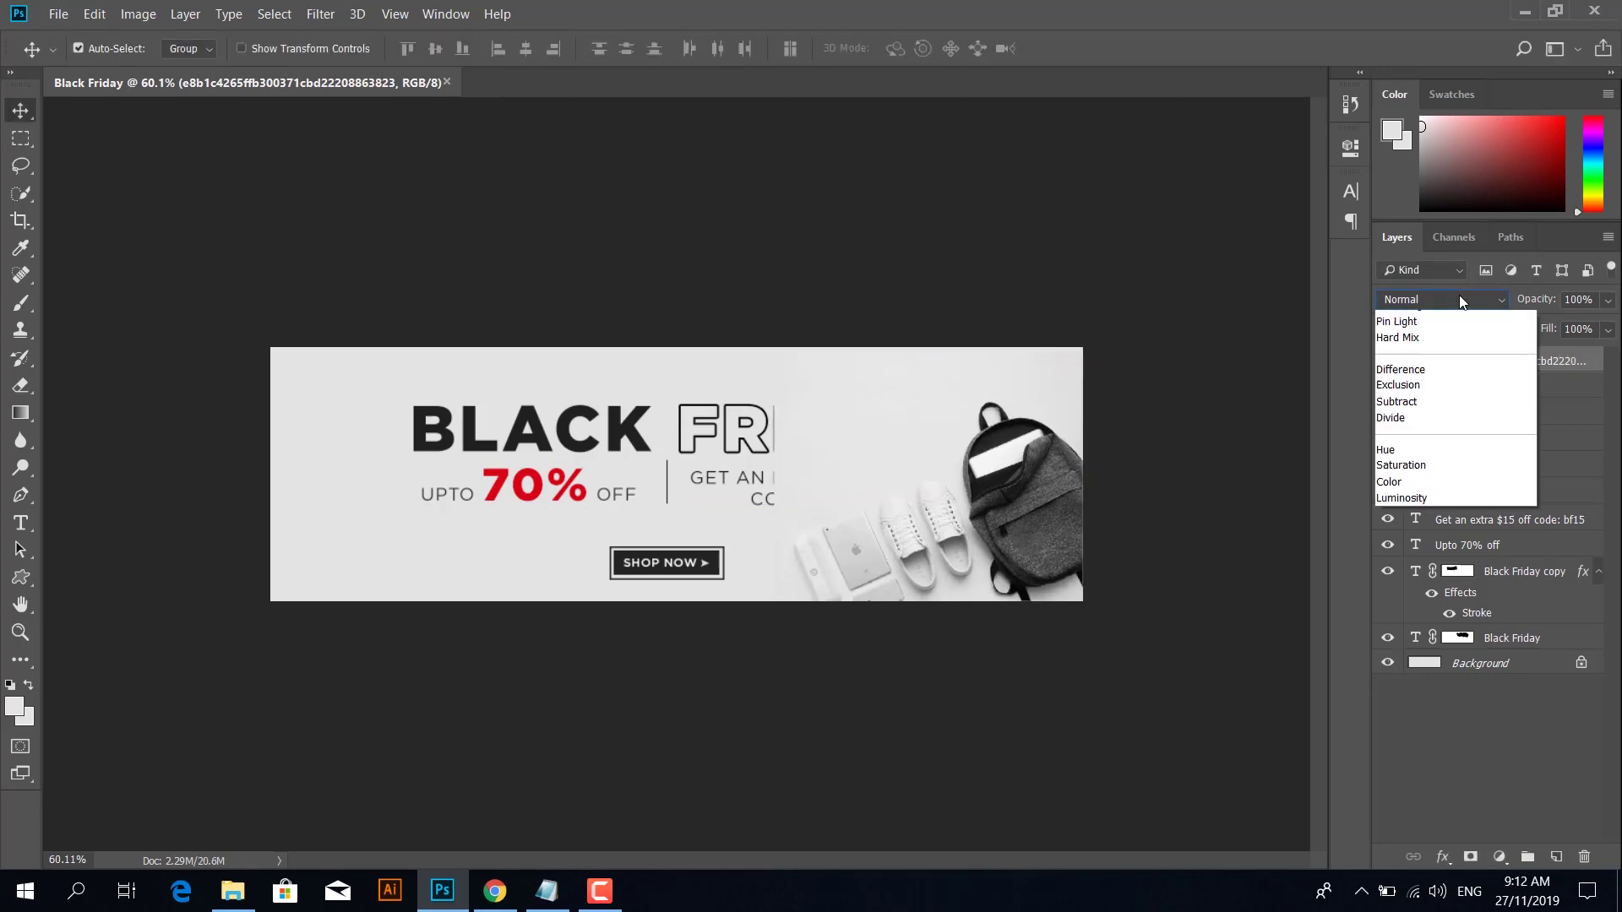
pyautogui.click(1424, 367)
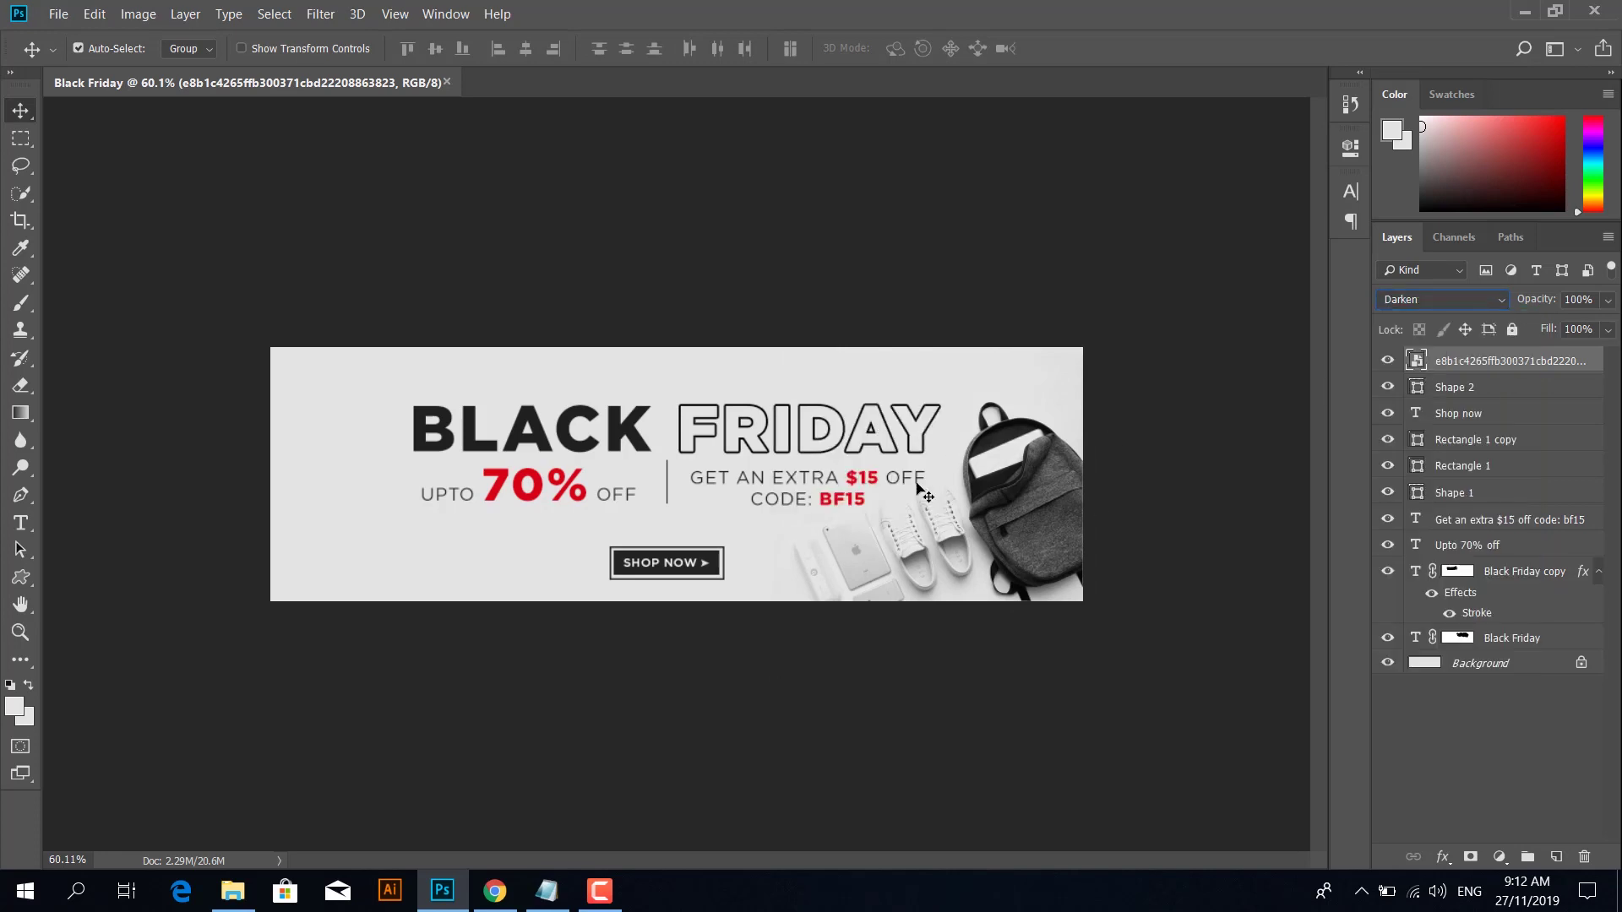
# Step: Add a layer mask and paint out the ruler, props and shoe with a 0%-hardness brush
pyautogui.click(1471, 857)
pyautogui.press('b')
pyautogui.hotkey('ctrl', '0')
pyautogui.moveTo(992, 665)
pyautogui.mouseDown()
pyautogui.moveTo(887, 550)
pyautogui.moveTo(935, 674)
pyautogui.moveTo(996, 580)
pyautogui.moveTo(963, 554)
pyautogui.mouseUp()
pyautogui.rightClick(964, 555)
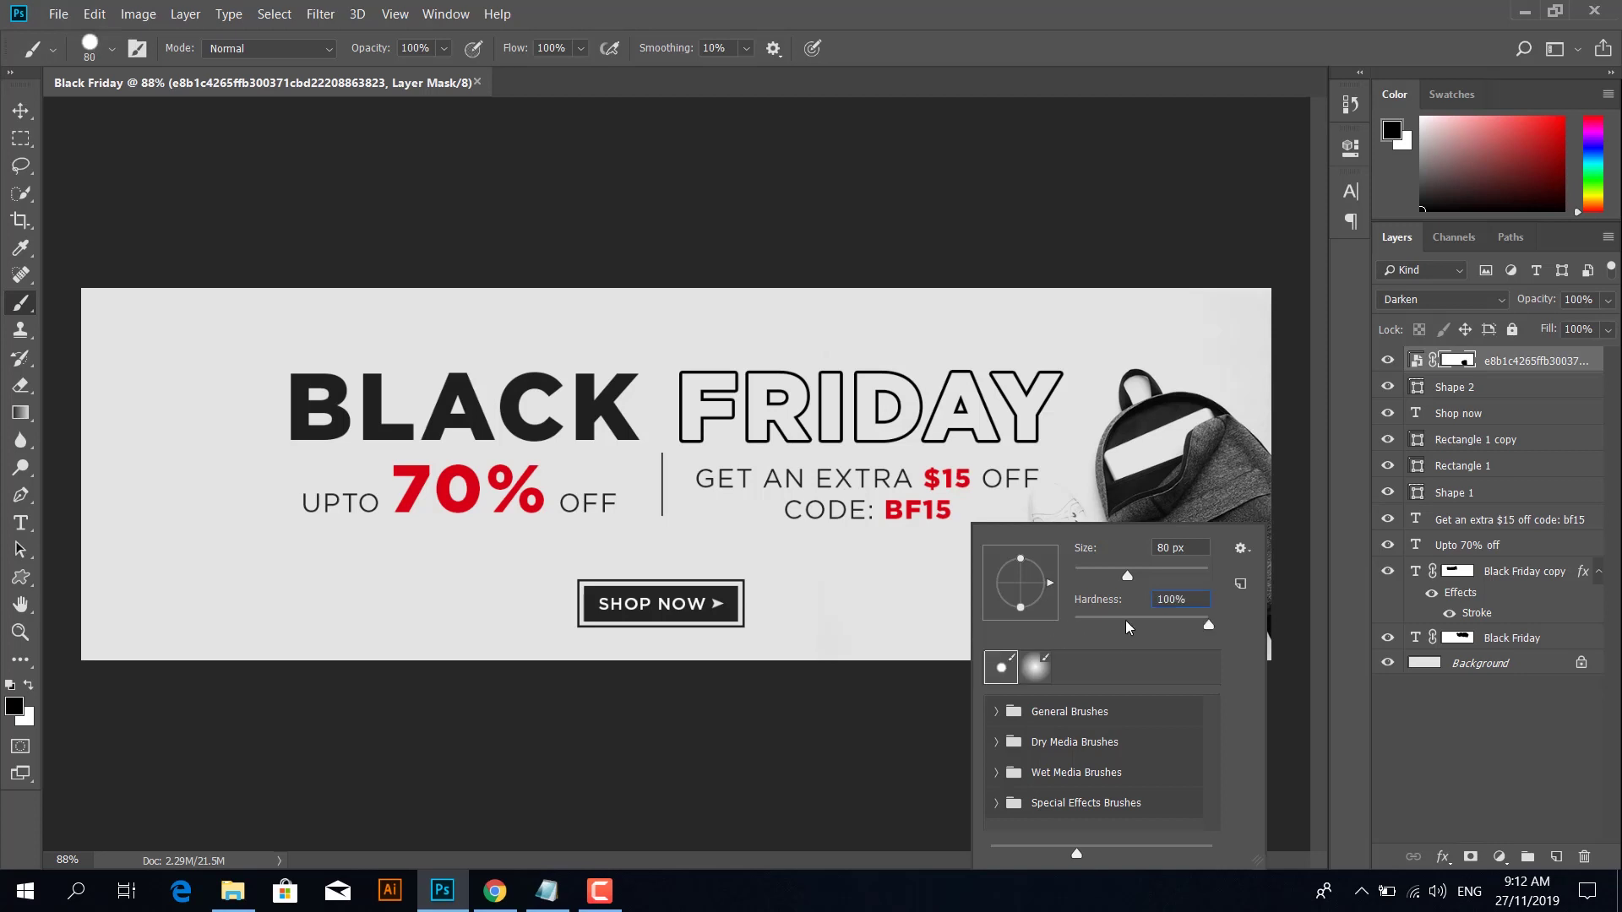
pyautogui.press('Return')
pyautogui.moveTo(1064, 616)
pyautogui.mouseDown()
pyautogui.moveTo(1050, 496)
pyautogui.moveTo(1085, 604)
pyautogui.moveTo(1054, 499)
pyautogui.moveTo(1082, 594)
pyautogui.moveTo(1054, 546)
pyautogui.moveTo(1040, 626)
pyautogui.mouseUp()
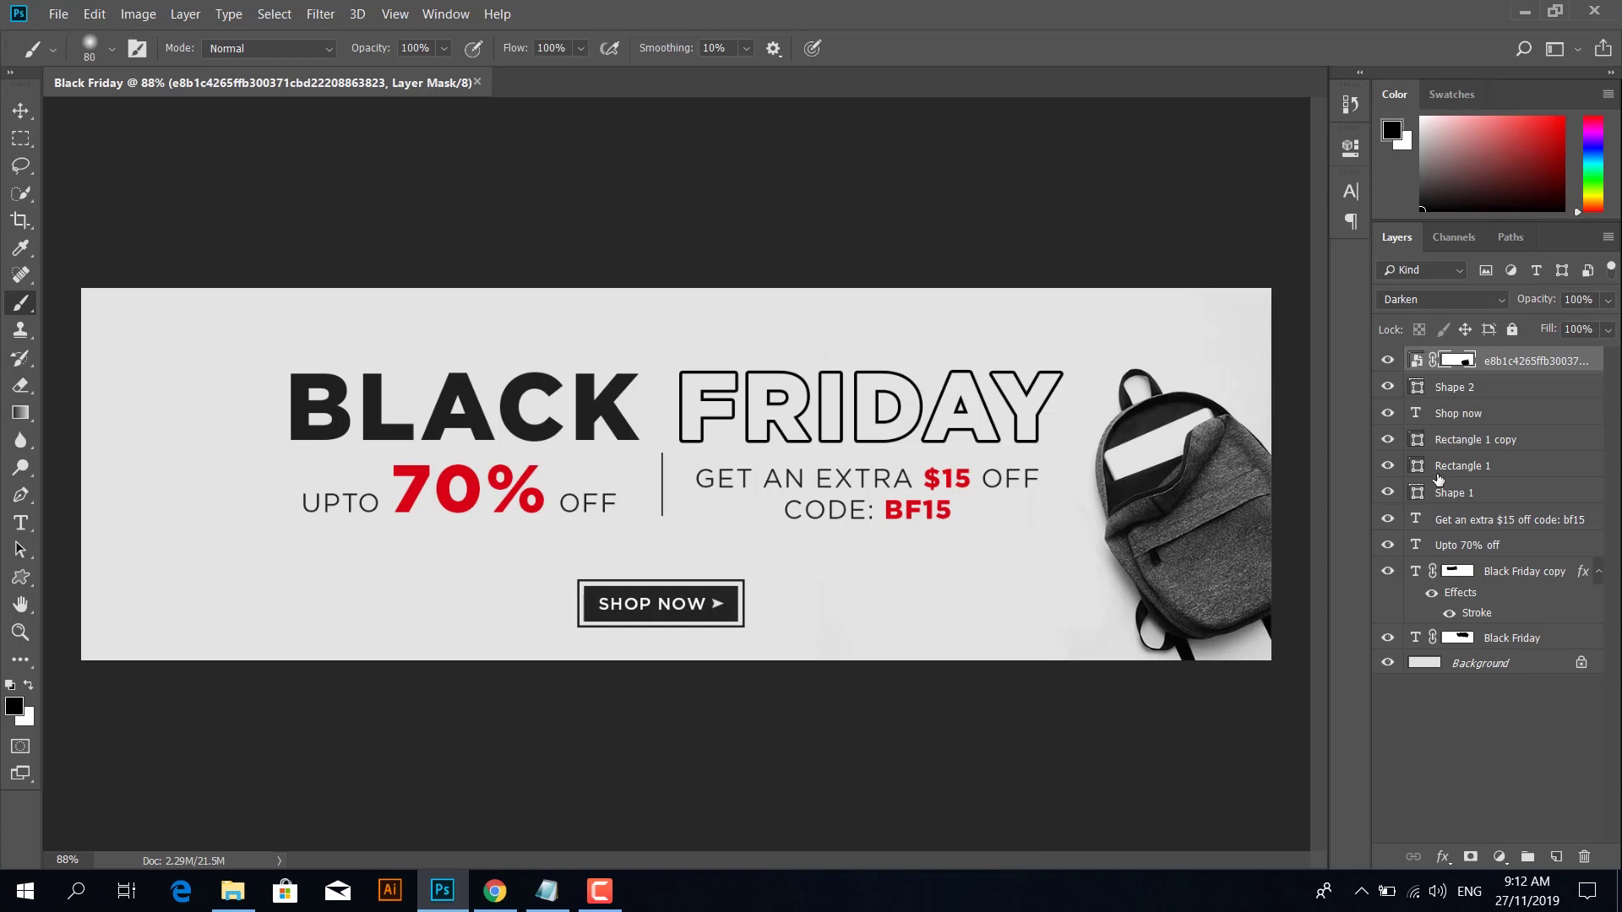
# Step: Duplicate the product photo layer and reveal more of the backpack's top on the copy's mask
pyautogui.hotkey('ctrl', 'j')
pyautogui.click(1457, 369)
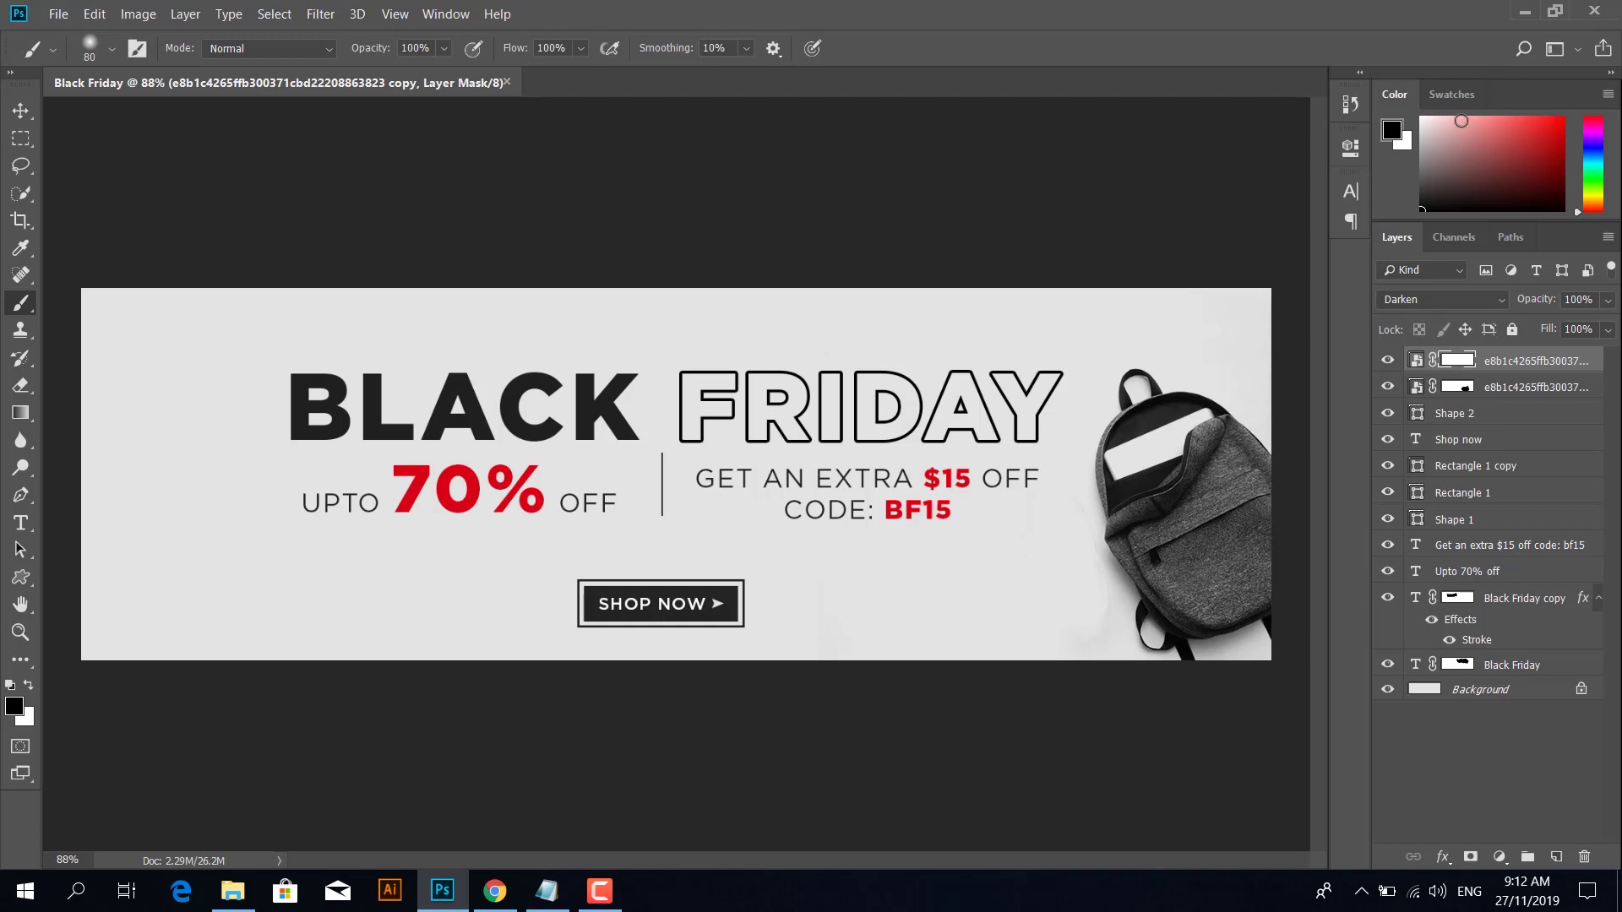
pyautogui.moveTo(1176, 451); pyautogui.dragTo(1246, 428)
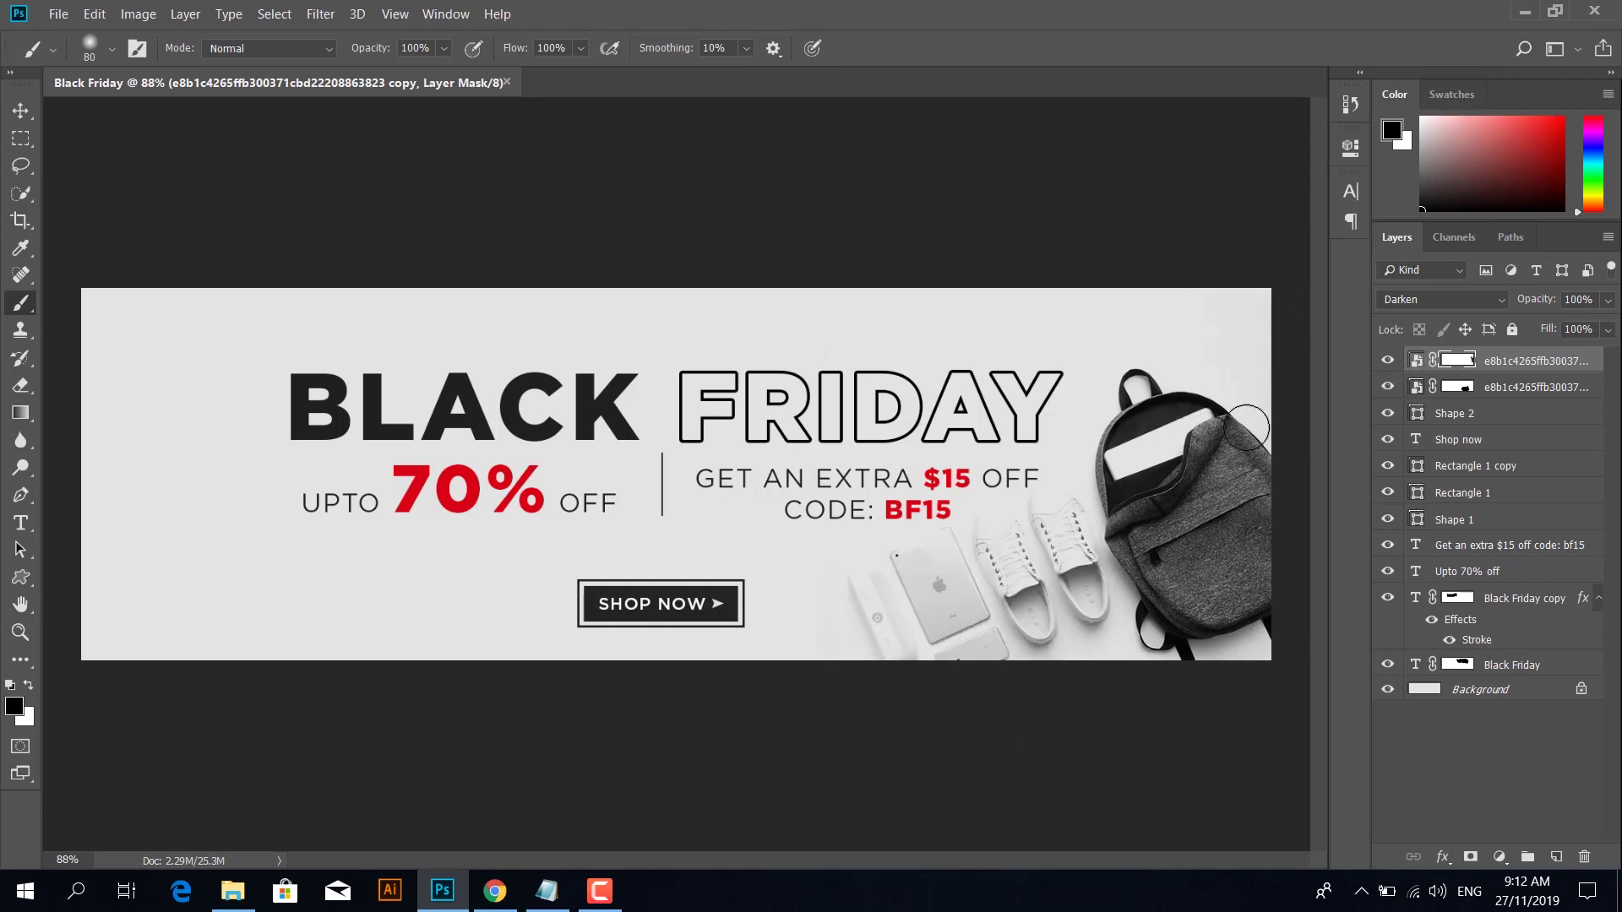
# Step: Mask the backpack out of the top photo layer so it keeps only the devices
pyautogui.click(1392, 387)
pyautogui.click(1392, 387)
pyautogui.click(1393, 387)
pyautogui.click(1391, 388)
pyautogui.click(1388, 382)
pyautogui.click(1388, 361)
pyautogui.moveTo(1271, 384)
pyautogui.mouseDown()
pyautogui.moveTo(1168, 473)
pyautogui.moveTo(1124, 580)
pyautogui.moveTo(1216, 507)
pyautogui.moveTo(1219, 554)
pyautogui.moveTo(1182, 591)
pyautogui.moveTo(1103, 588)
pyautogui.moveTo(1050, 543)
pyautogui.moveTo(1030, 575)
pyautogui.moveTo(1002, 543)
pyautogui.moveTo(1037, 583)
pyautogui.moveTo(1188, 565)
pyautogui.moveTo(1024, 608)
pyautogui.moveTo(1069, 655)
pyautogui.mouseUp()
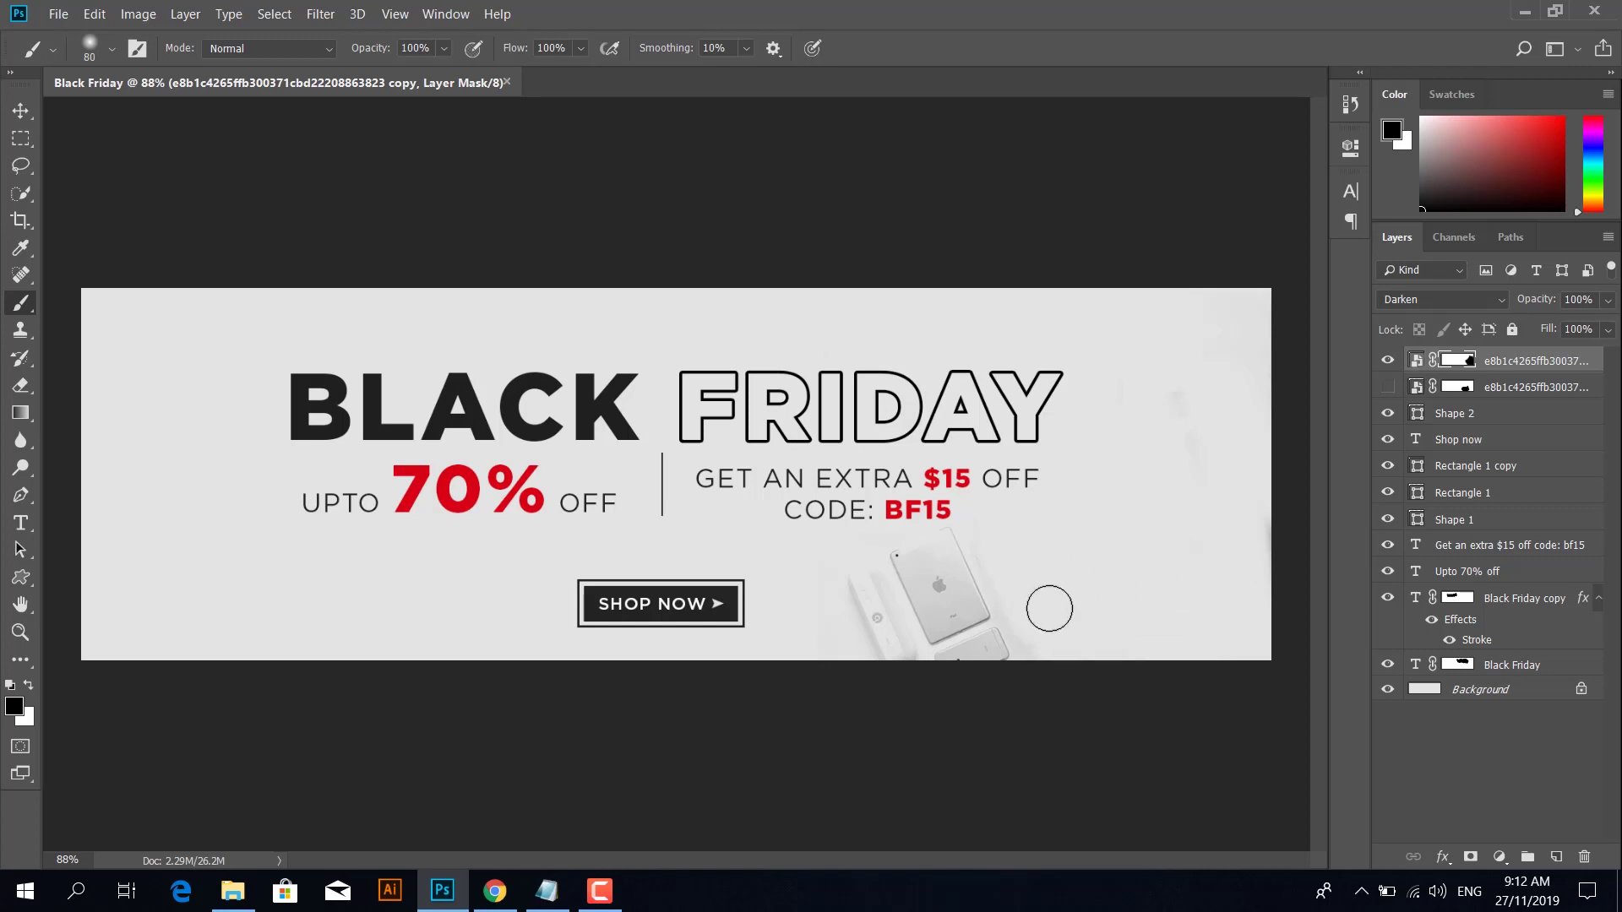
pyautogui.click(1387, 387)
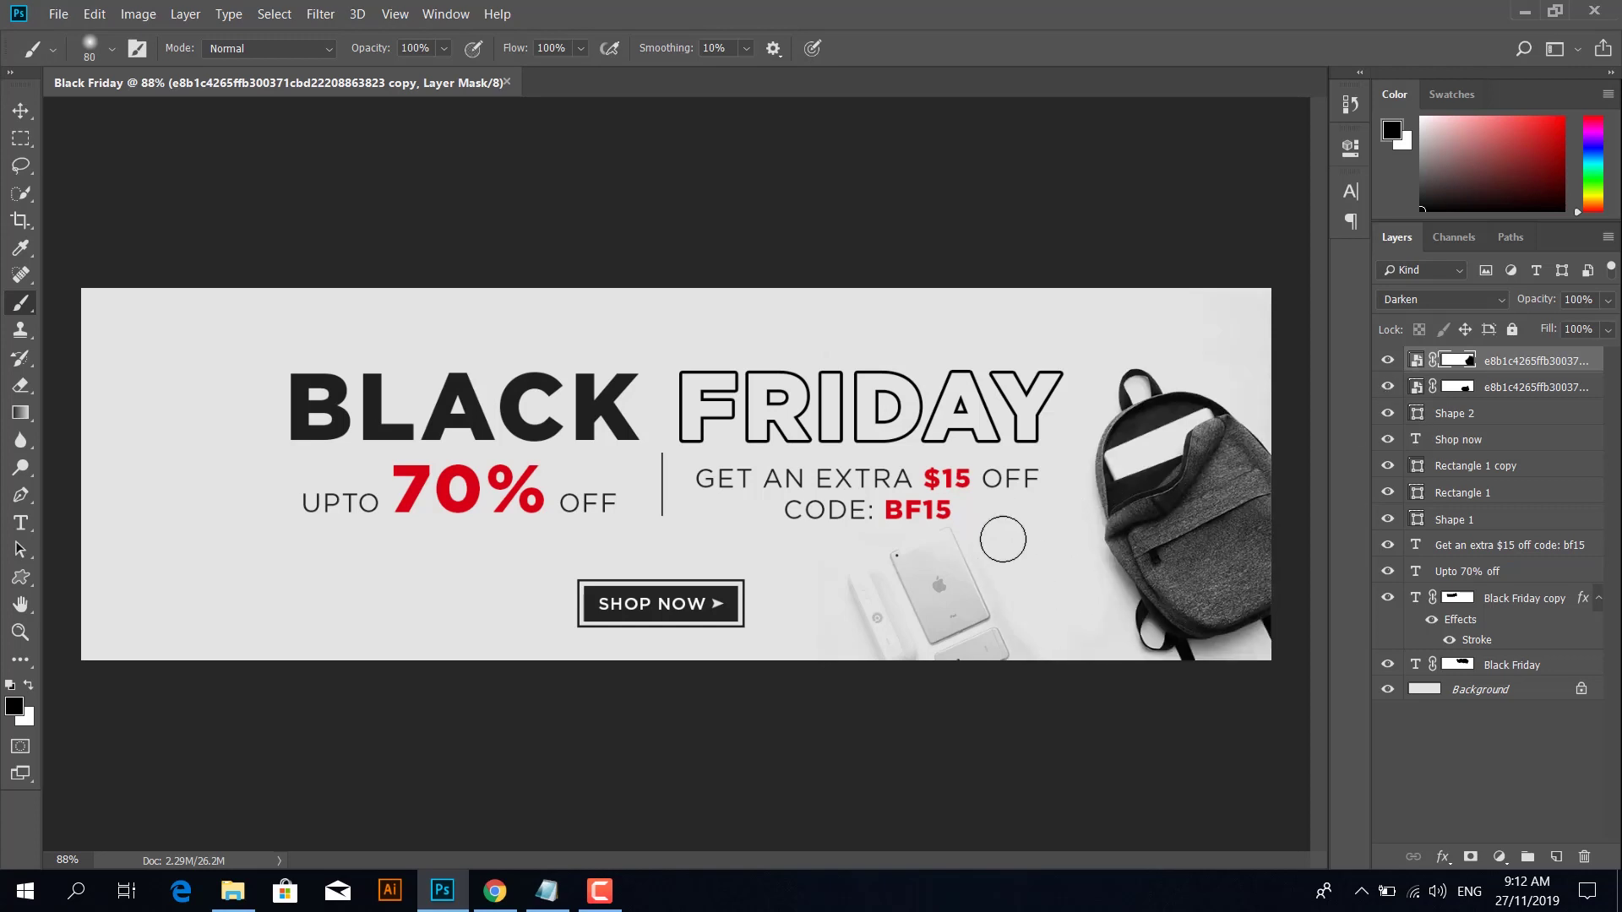
# Step: Move the devices beside the backpack and enlarge them to 105.76%
pyautogui.click(20, 111)
pyautogui.moveTo(932, 602); pyautogui.dragTo(1035, 571)
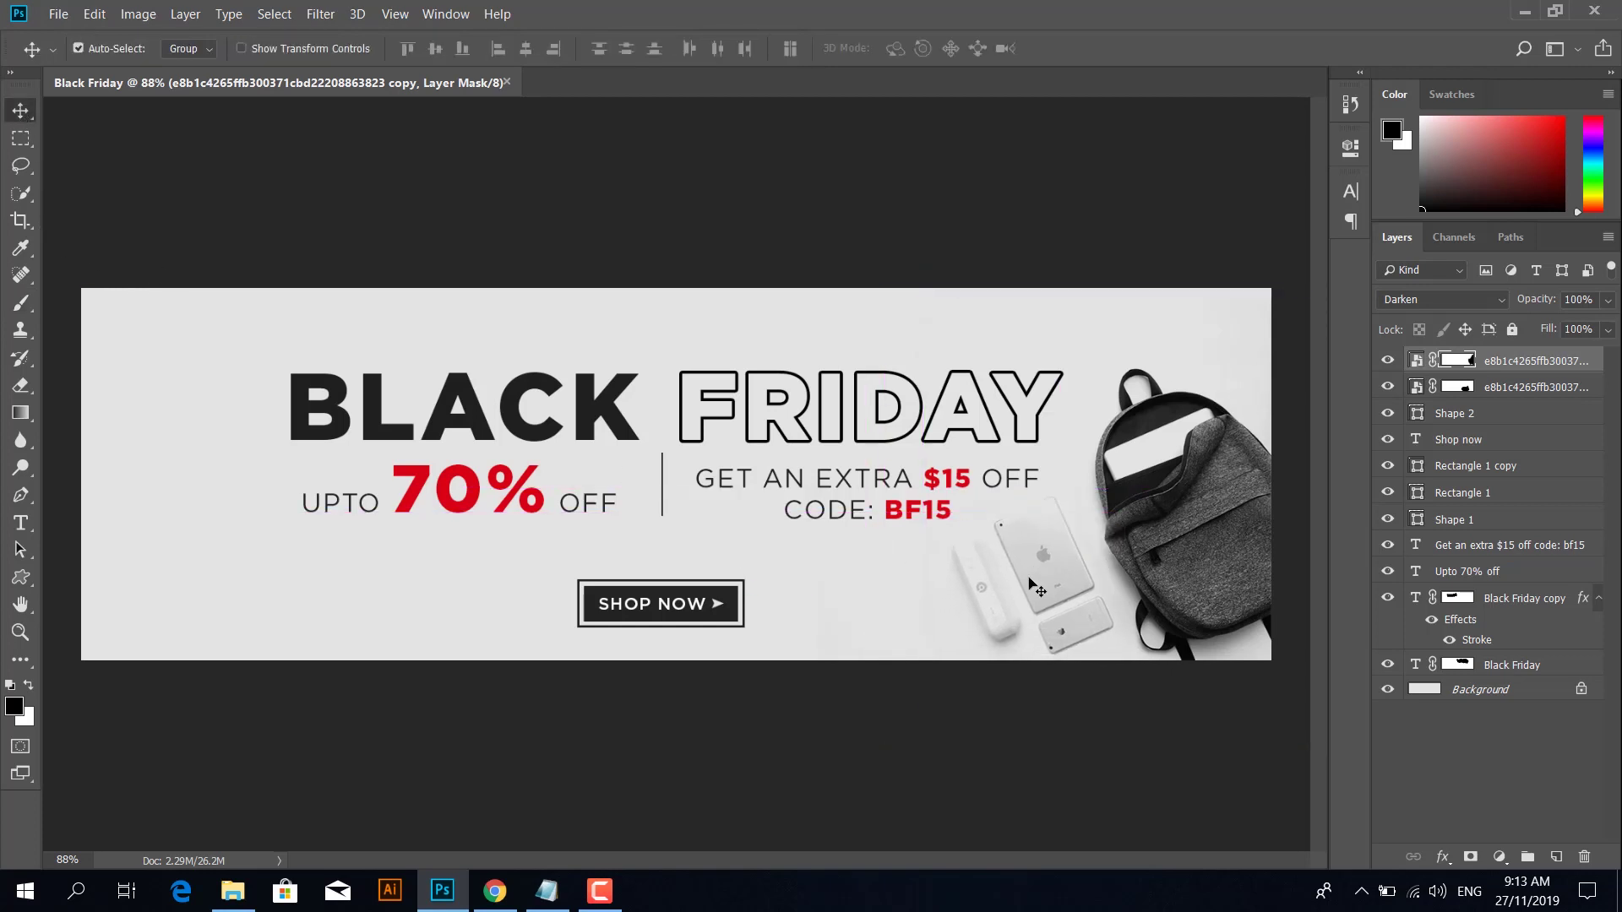
pyautogui.hotkey('ctrl', 't')
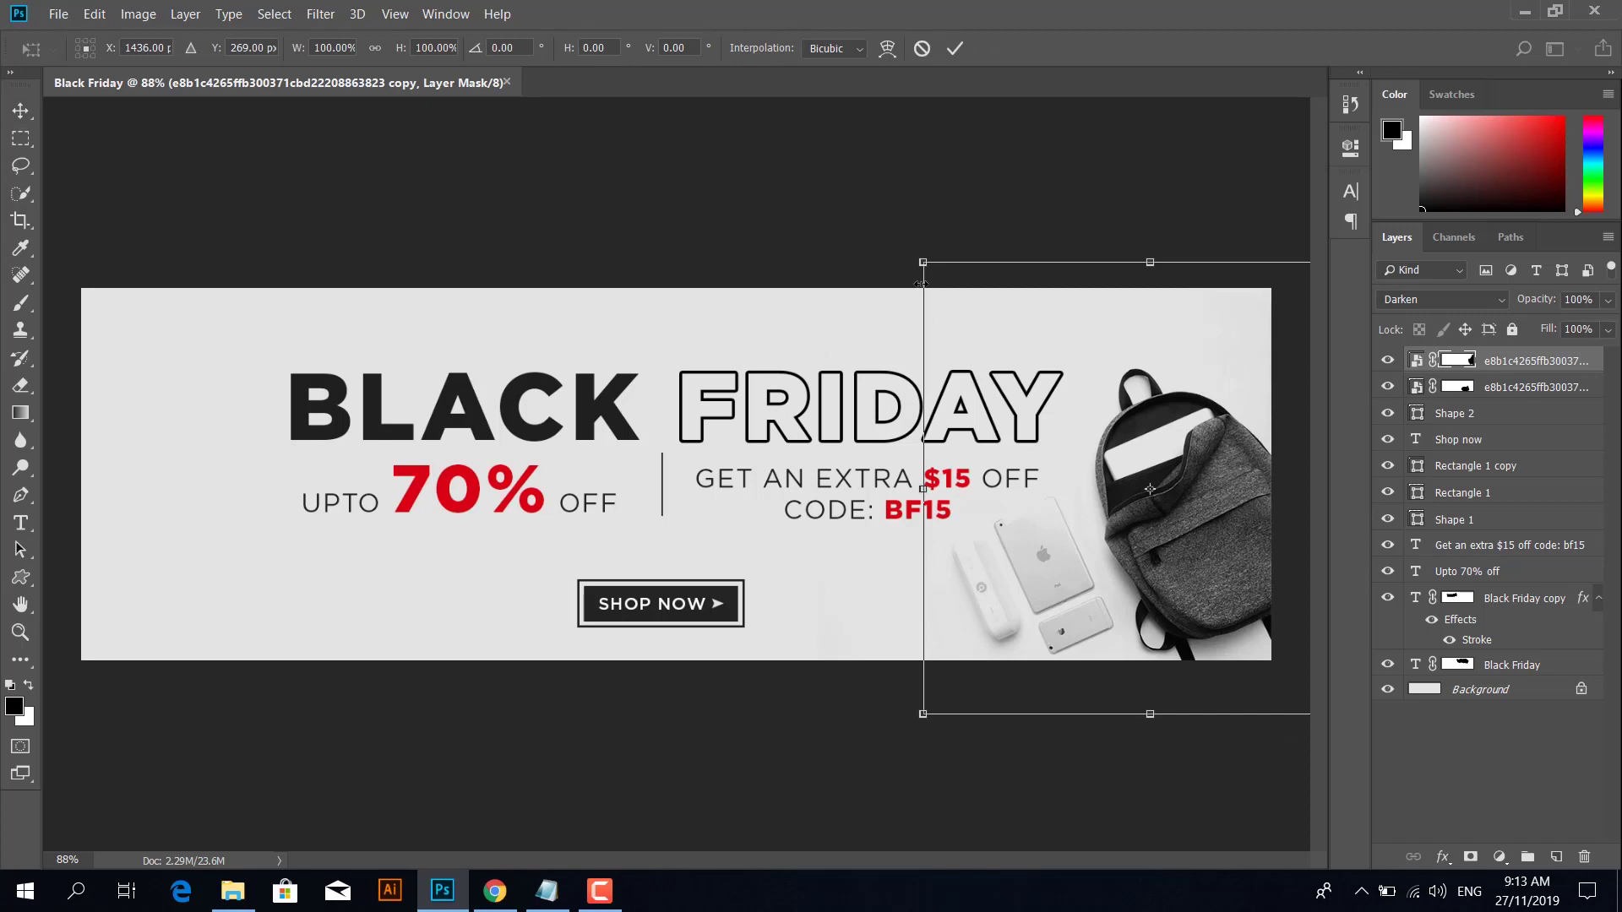
pyautogui.moveTo(924, 264); pyautogui.dragTo(906, 247)
pyautogui.moveTo(1056, 539); pyautogui.dragTo(1069, 531)
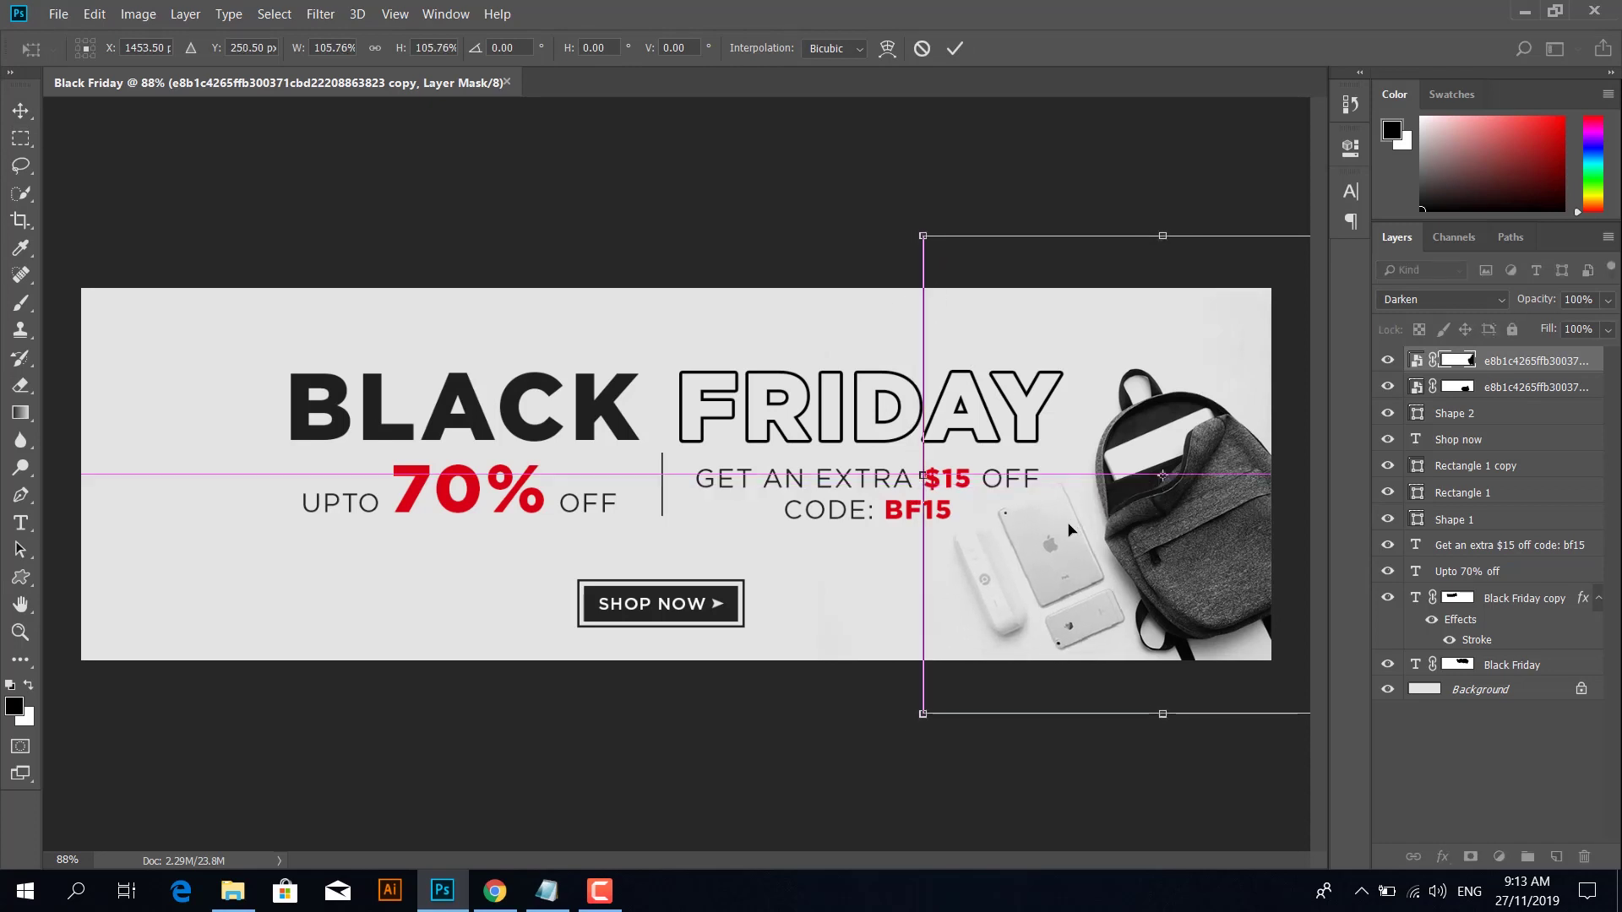
pyautogui.press('Return')
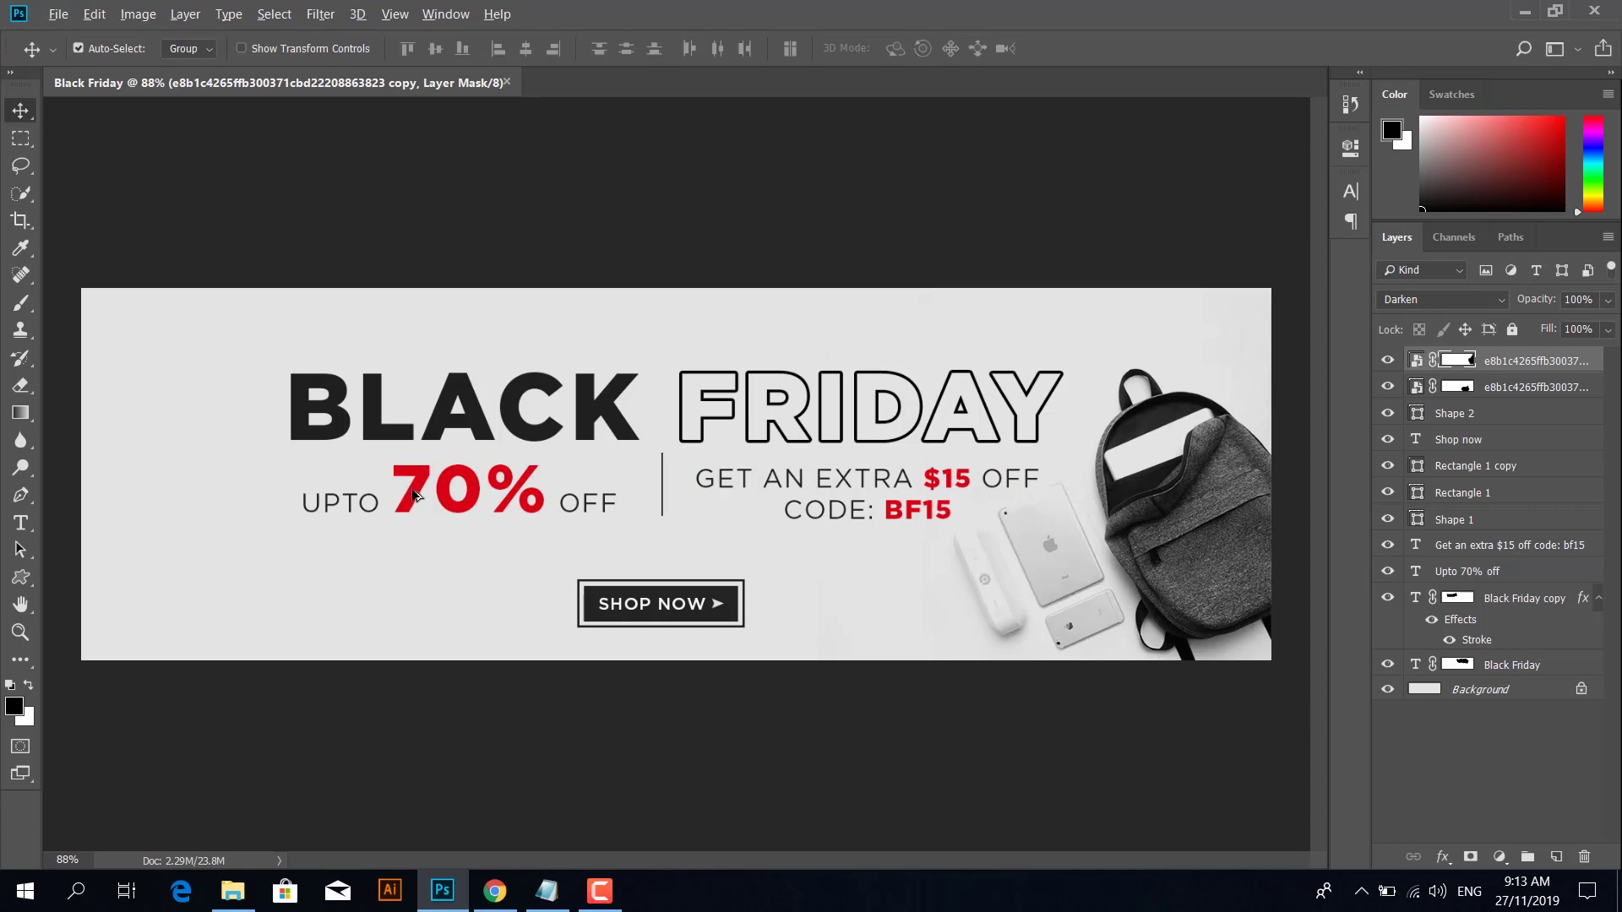
pyautogui.scroll(-3, 414, 494)
pyautogui.click(411, 566)
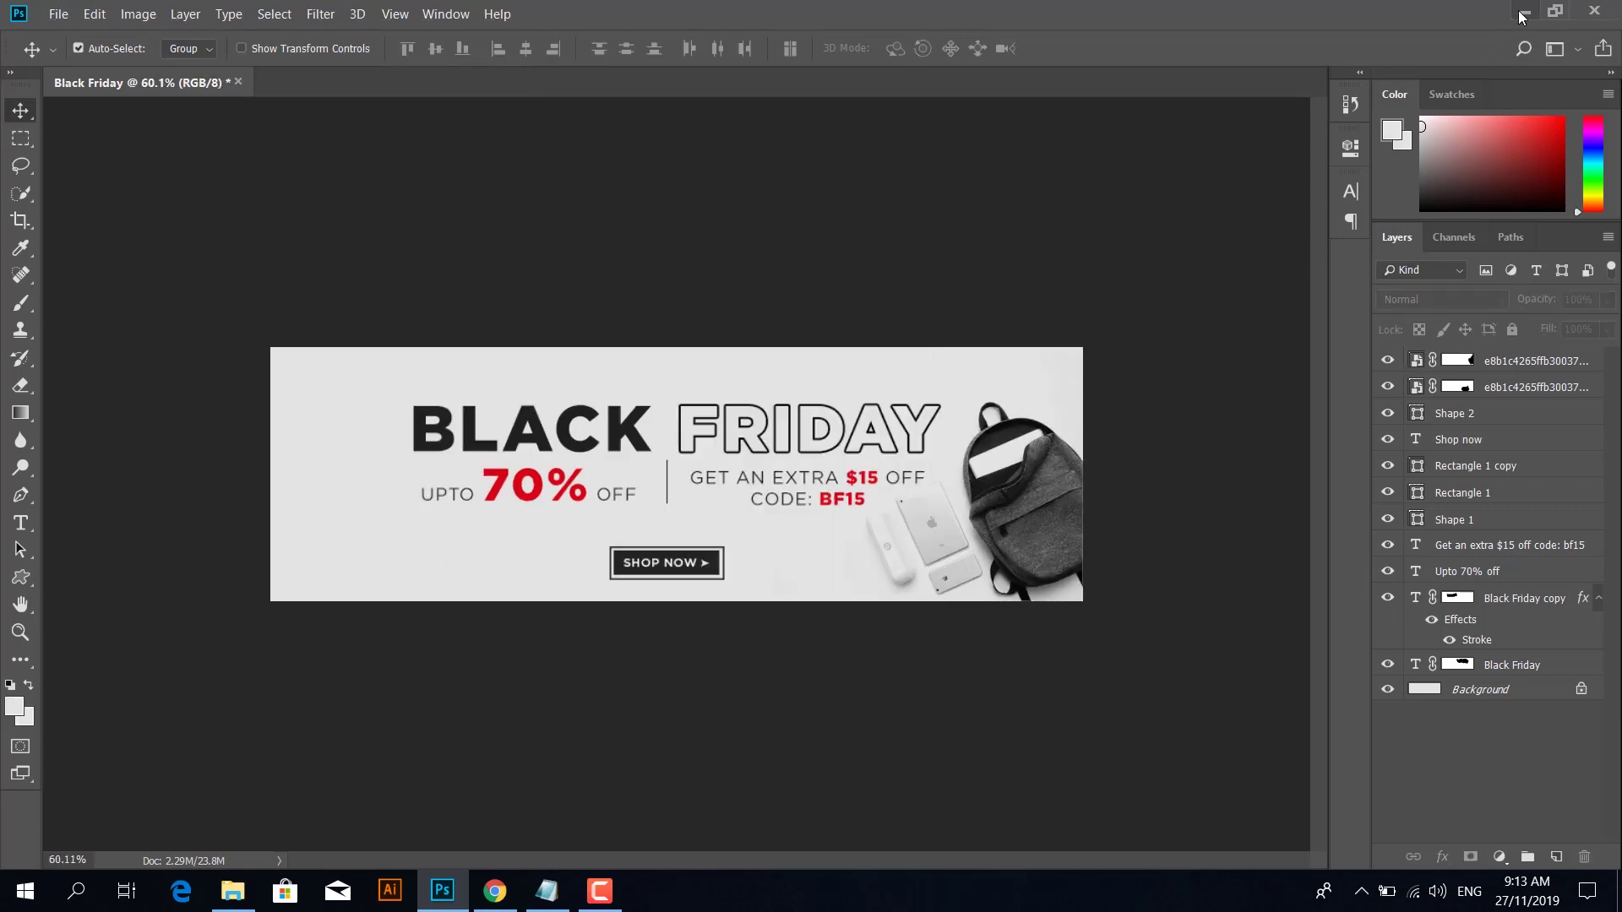
# Step: Bring the pink shirt photo onto the banner's left side, rotated about 46°
pyautogui.click(1523, 14)
pyautogui.moveTo(258, 255)
pyautogui.mouseDown()
pyautogui.moveTo(424, 870)
pyautogui.moveTo(261, 525)
pyautogui.moveTo(599, 408)
pyautogui.moveTo(270, 446)
pyautogui.mouseUp()
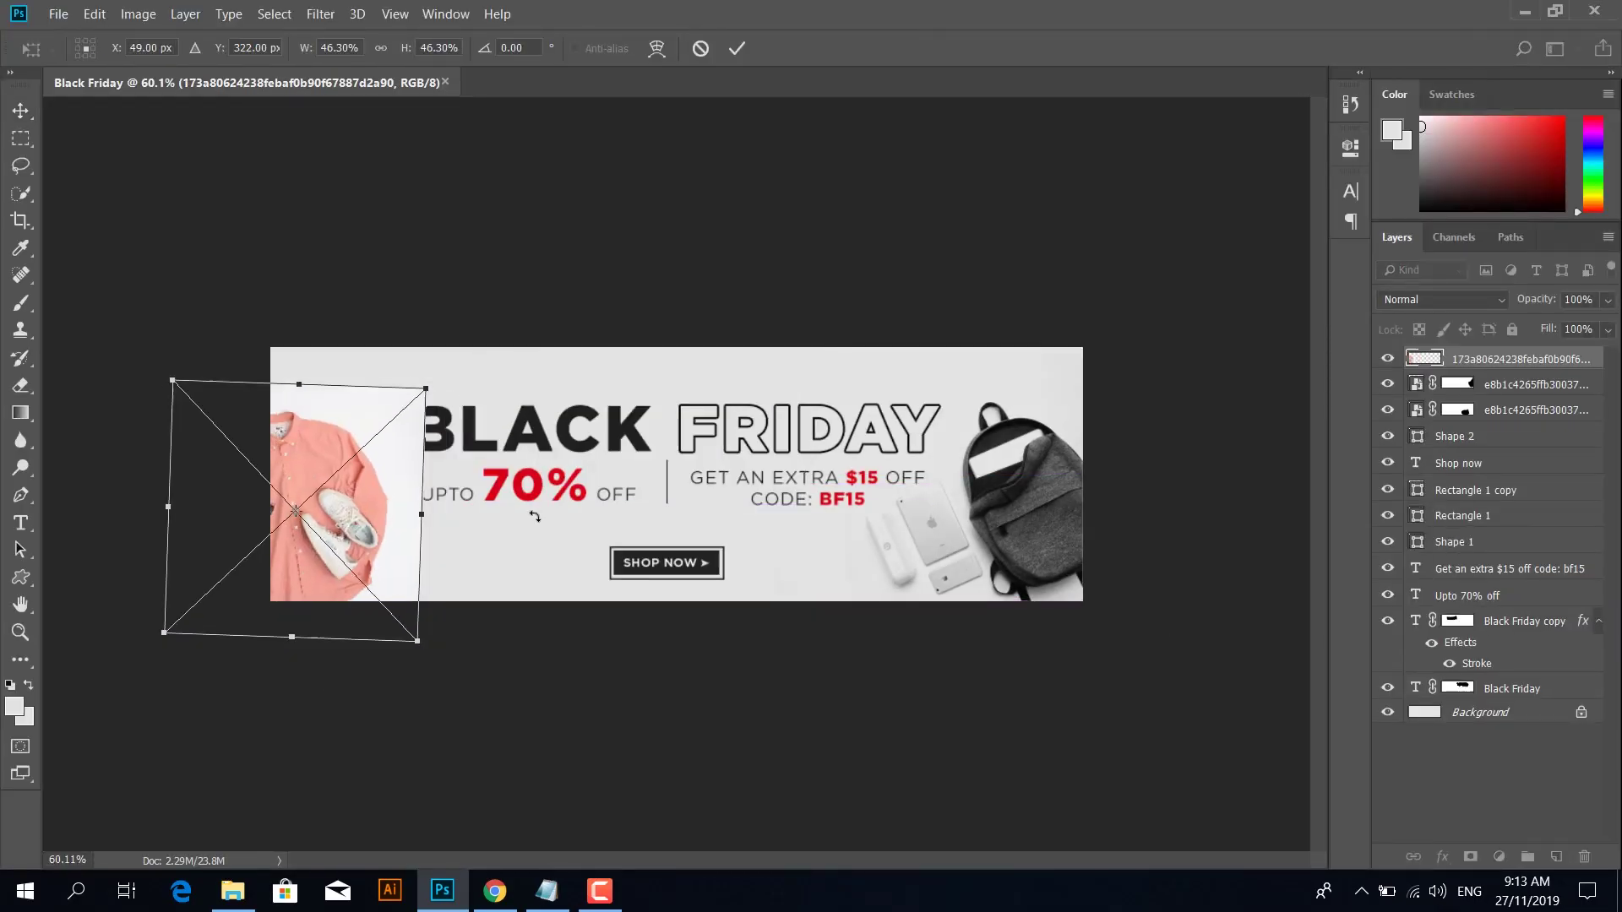
pyautogui.moveTo(535, 516); pyautogui.dragTo(372, 595)
pyautogui.moveTo(384, 540); pyautogui.dragTo(409, 533)
pyautogui.press('Return')
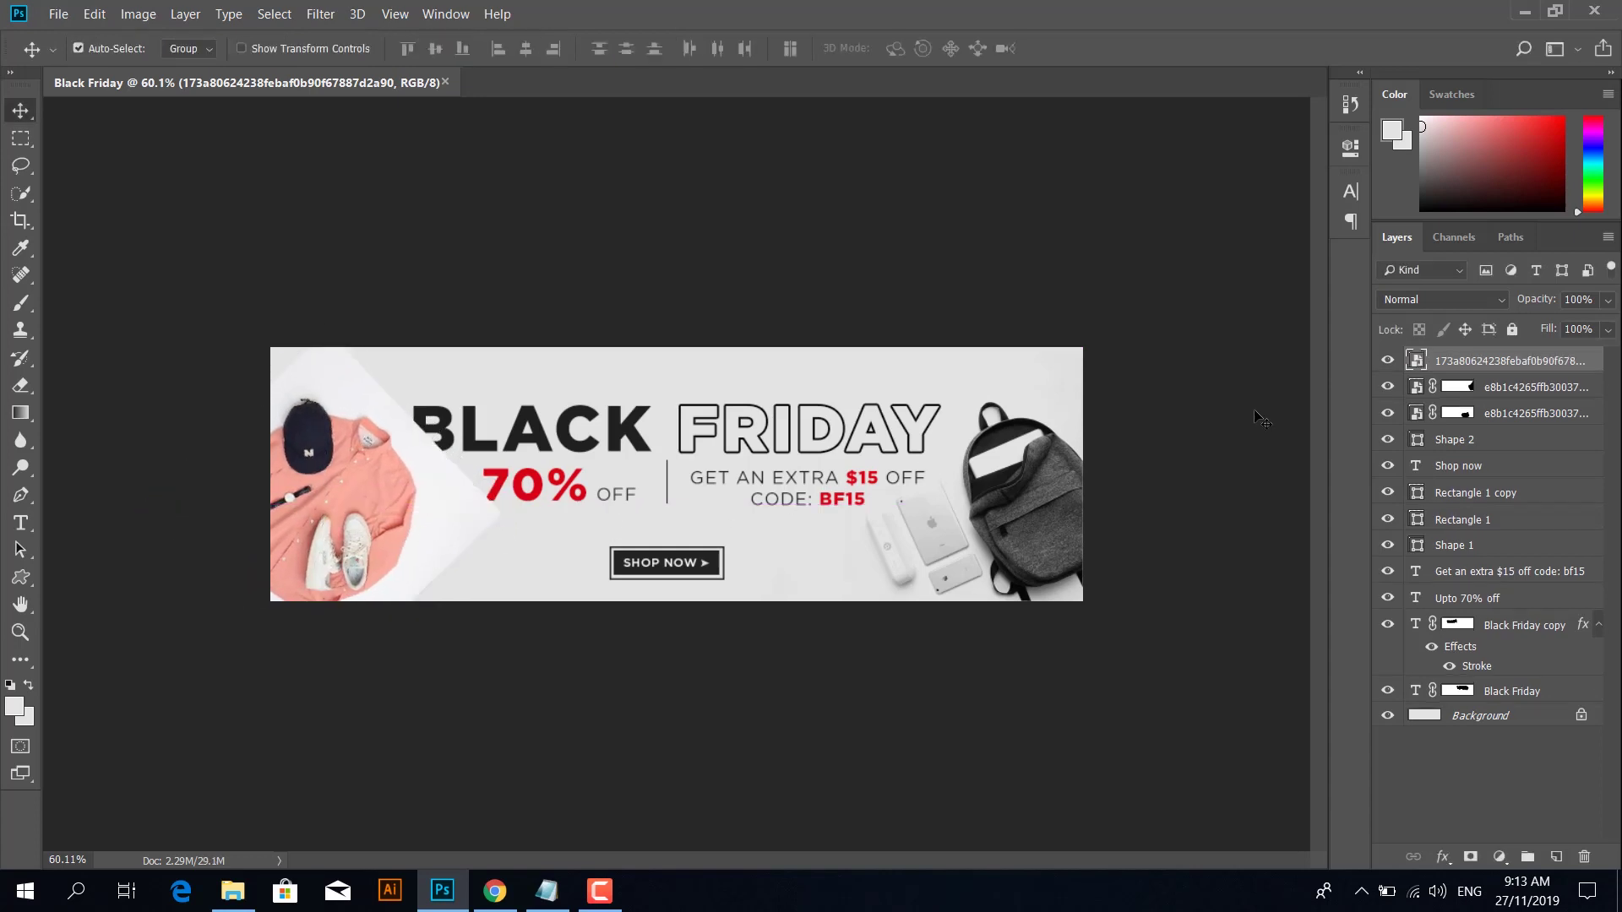
# Step: Blend the shirt photo in Darken mode, nudge its position, and preview the banner full screen
pyautogui.click(1436, 301)
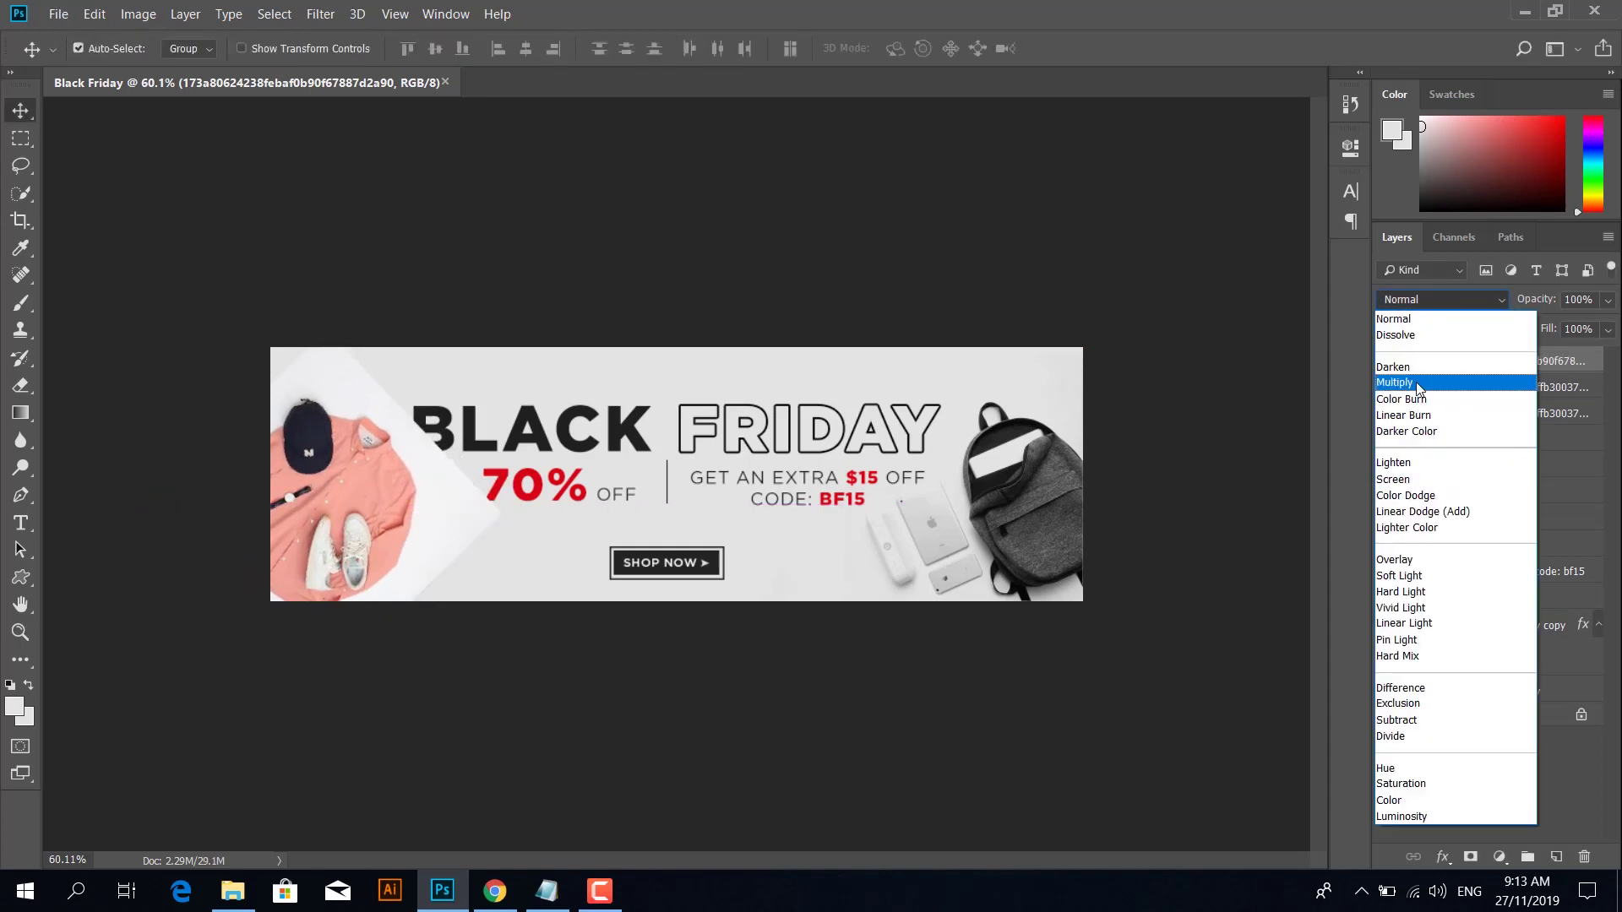
pyautogui.click(1428, 355)
pyautogui.click(1425, 304)
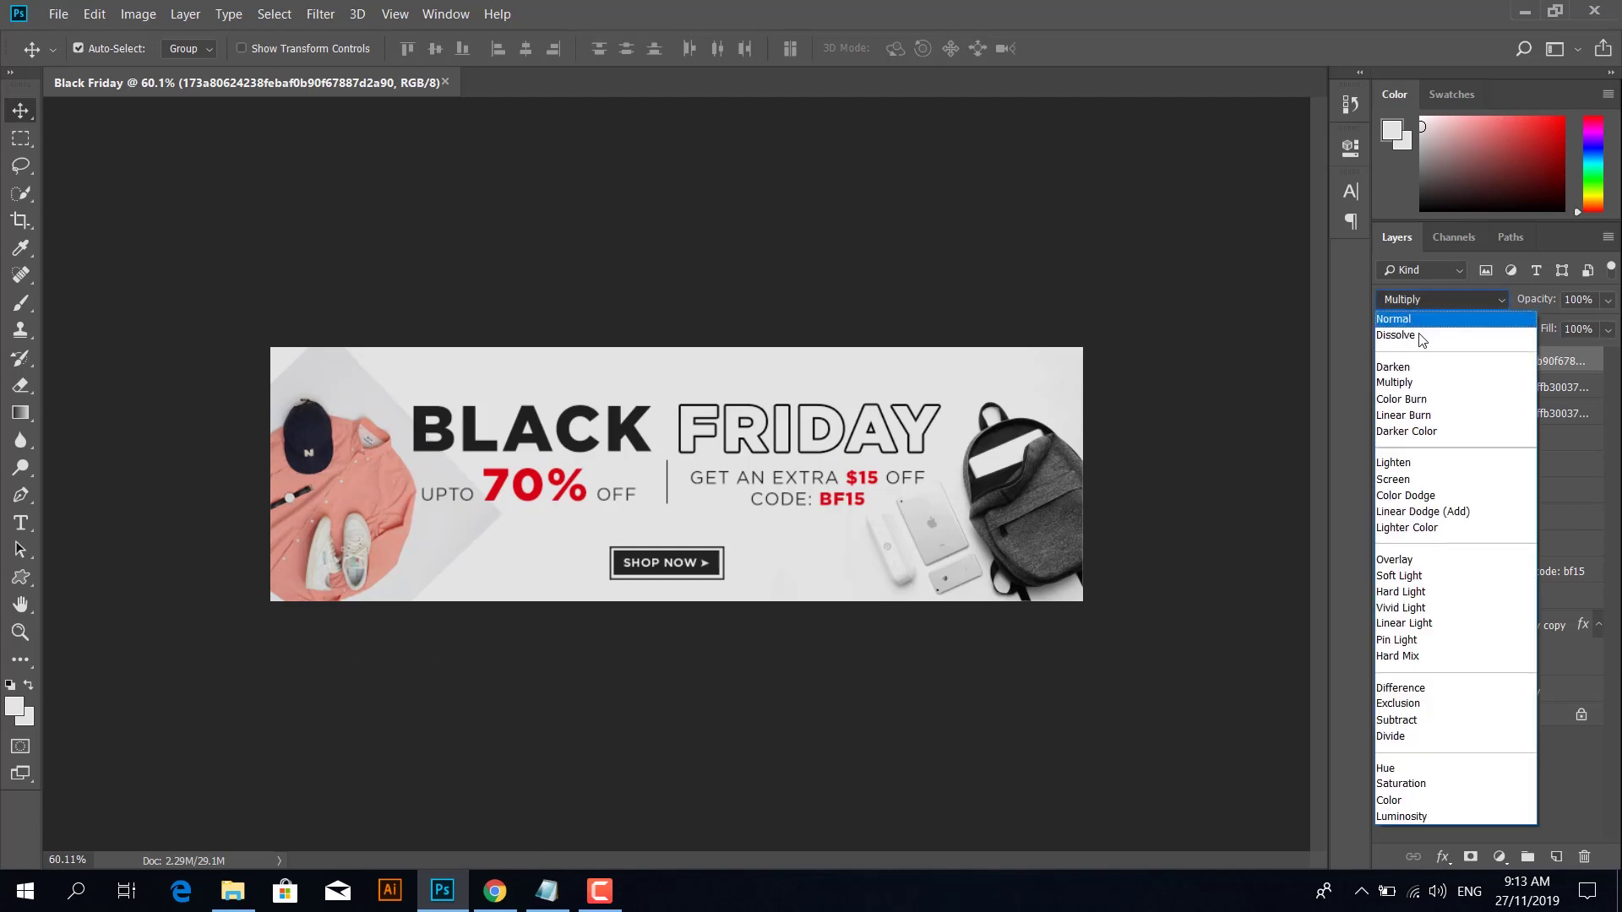
pyautogui.click(1417, 365)
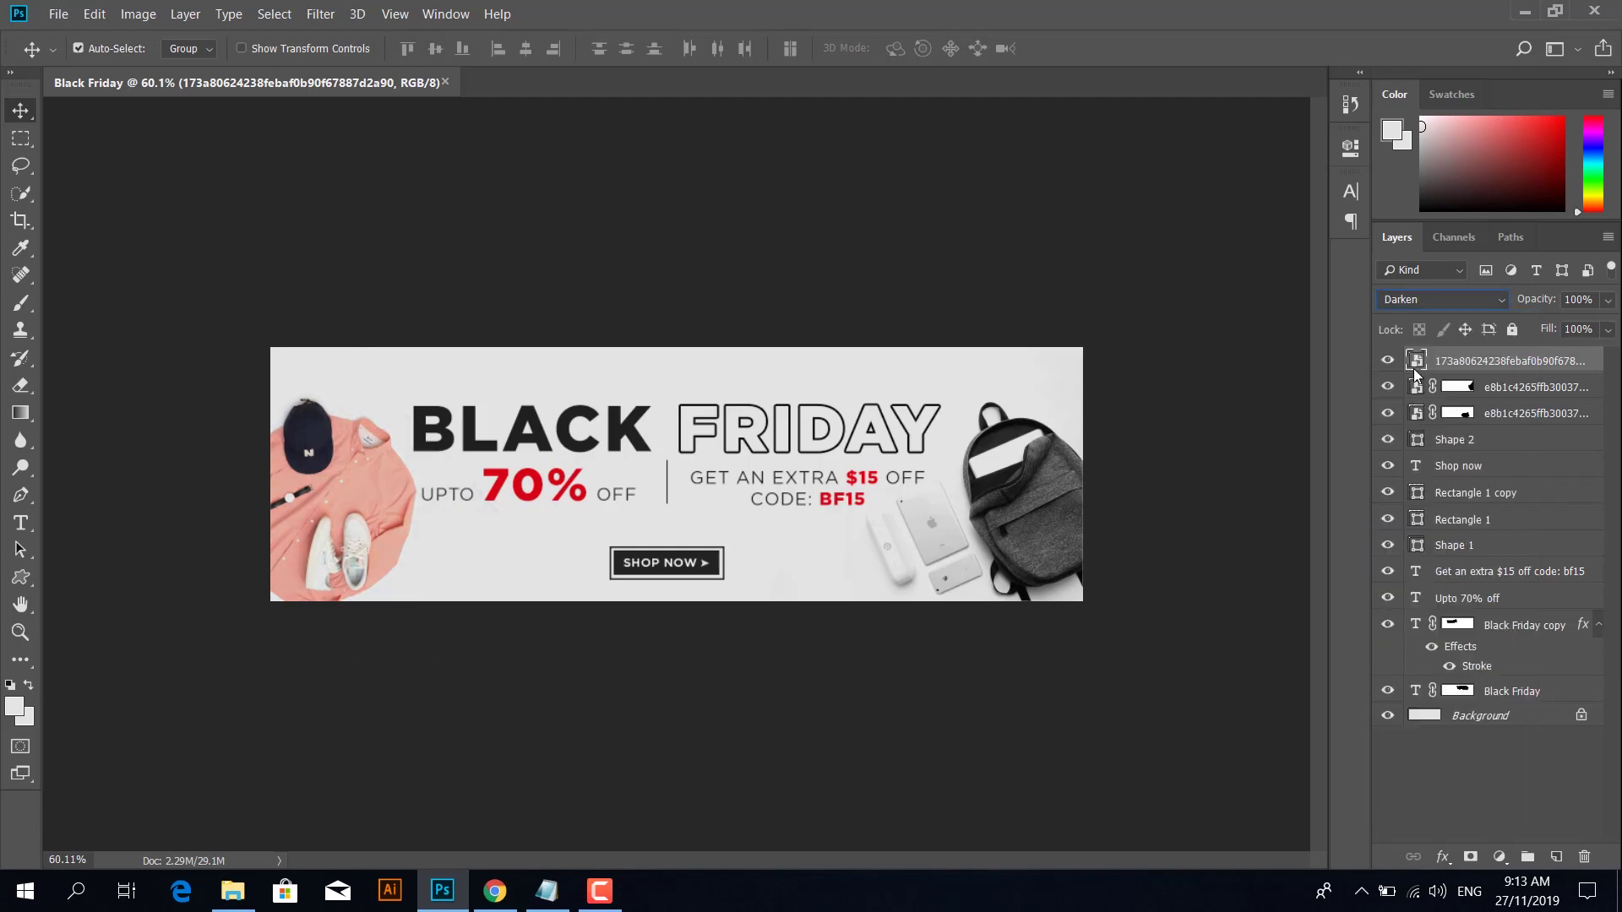
pyautogui.moveTo(371, 473); pyautogui.dragTo(367, 472)
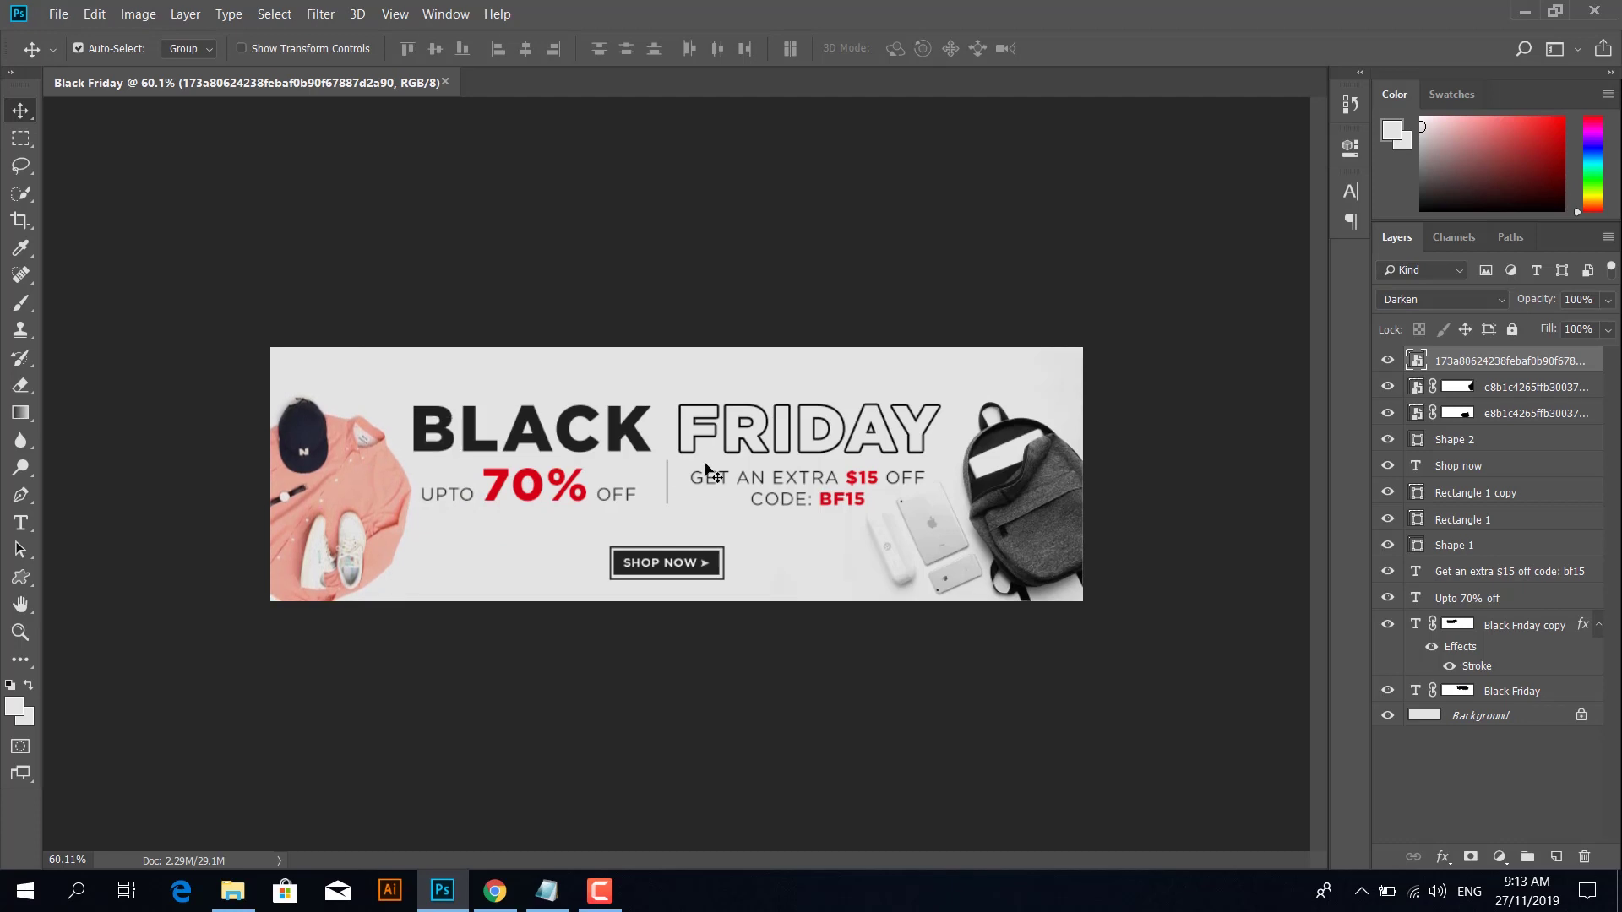
pyautogui.press('Tab')
pyautogui.hotkey('ctrl', '0')
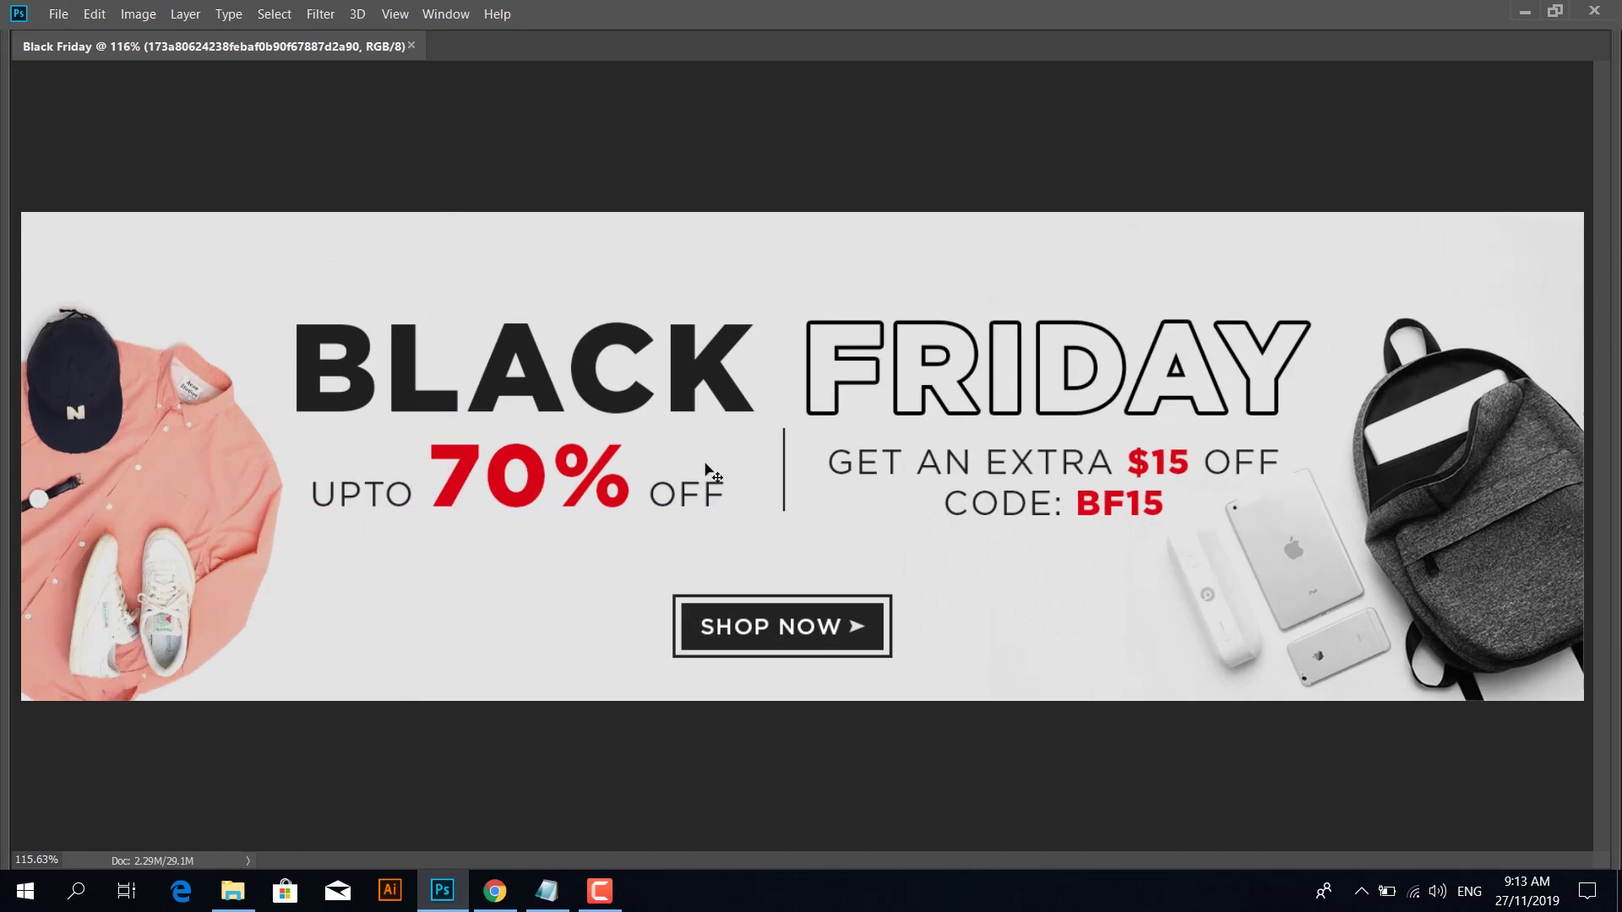